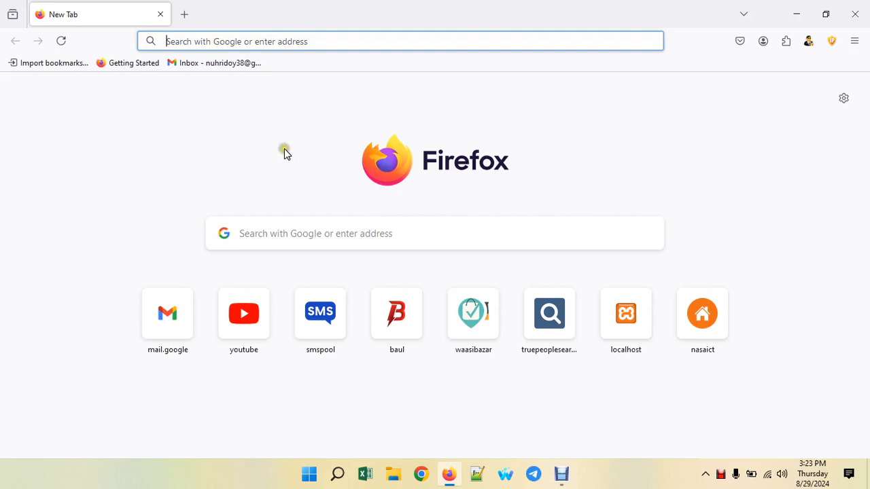
- Load google.com in Firefox from the address bar, correcting the 'googole' typo
{"action": "type", "text": "googole"}
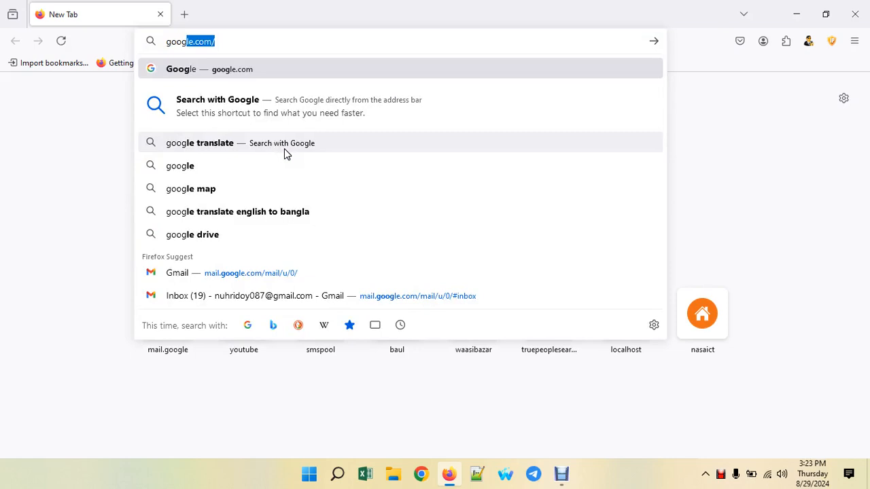
{"action": "key", "text": "BackSpace"}
{"action": "key", "text": "BackSpace"}
{"action": "key", "text": "BackSpace"}
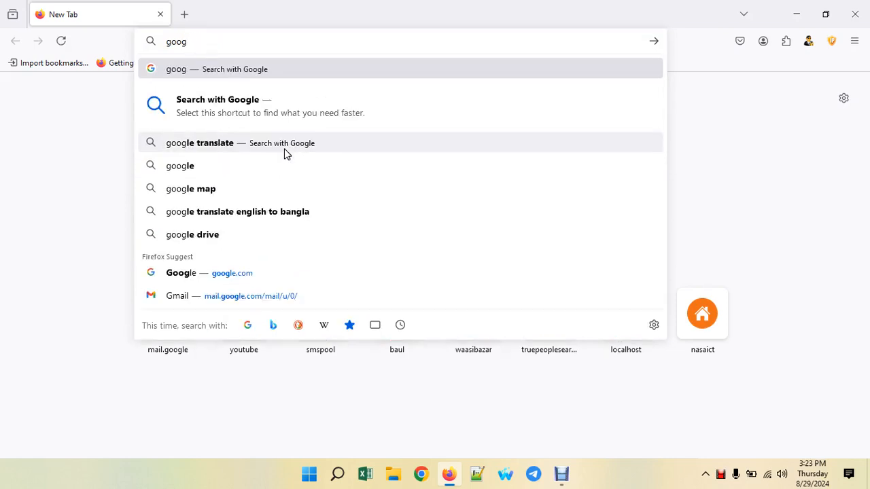
{"action": "type", "text": "le.com/"}
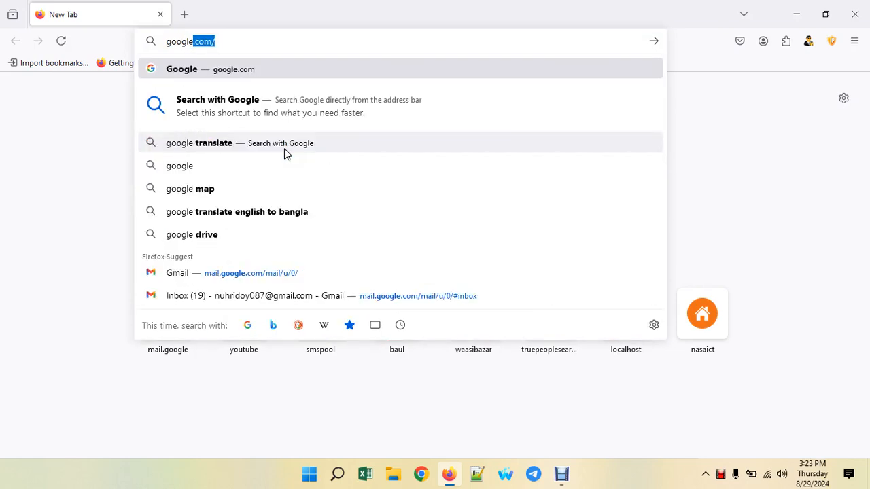
{"action": "key", "text": "Return"}
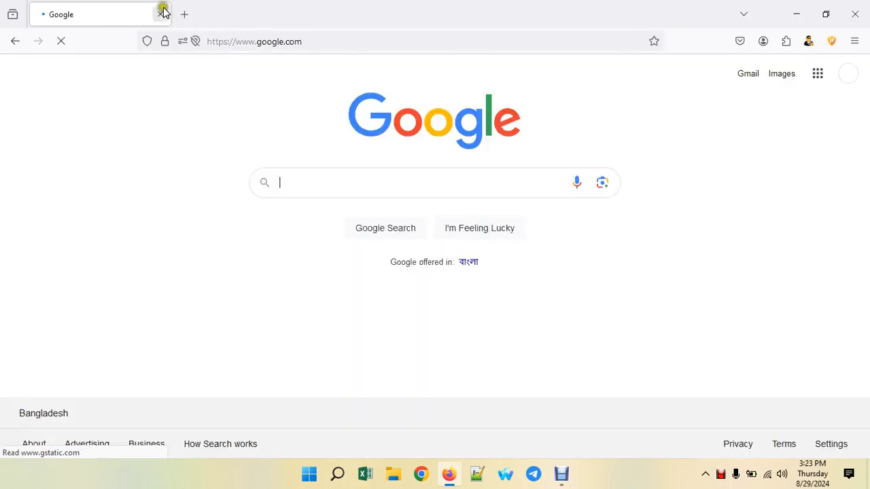
{"action": "left_click", "coordinate": [184, 14]}
- Load courses.nasaict.com and scroll down to the footer and back up through the course listings
{"action": "type", "text": "cou"}
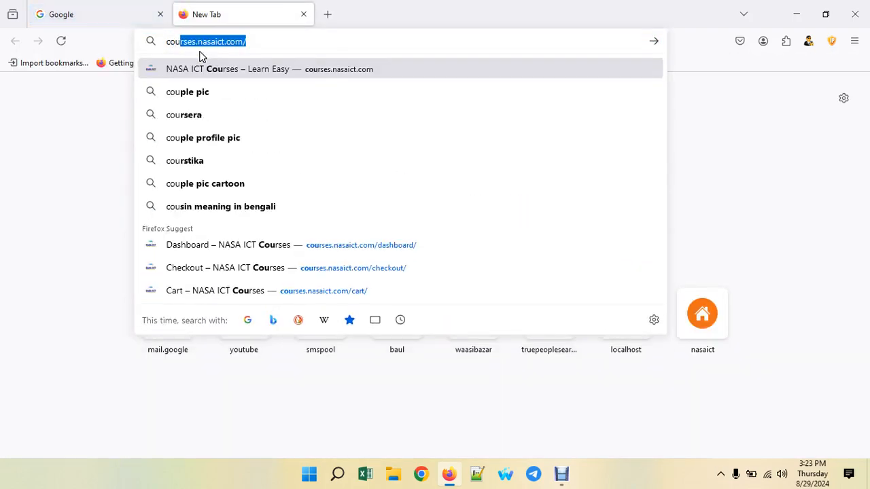
{"action": "key", "text": "Return"}
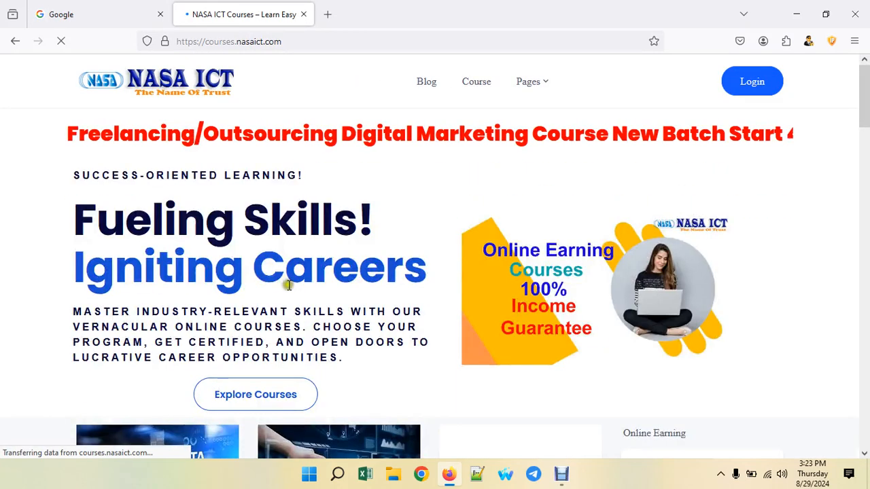
{"action": "scroll", "coordinate": [472, 282], "scroll_direction": "down", "scroll_amount": 4}
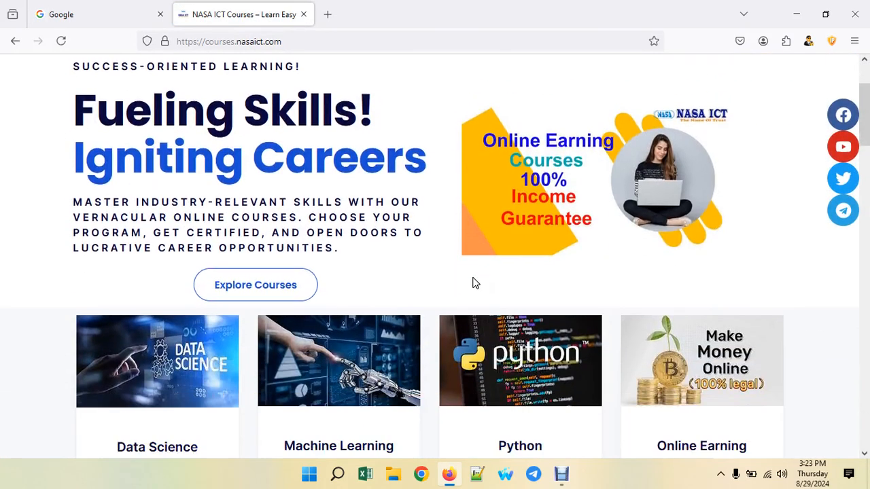
{"action": "scroll", "coordinate": [475, 284], "scroll_direction": "down", "scroll_amount": 9}
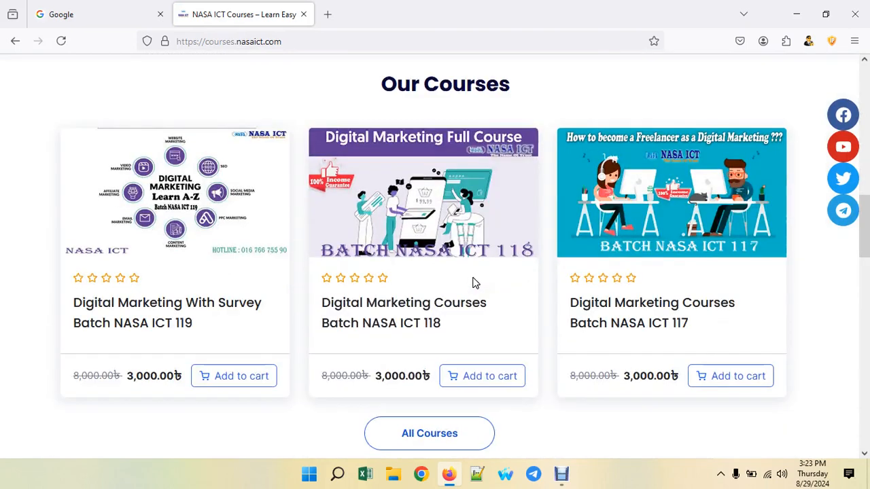
{"action": "scroll", "coordinate": [548, 305], "scroll_direction": "down", "scroll_amount": 5}
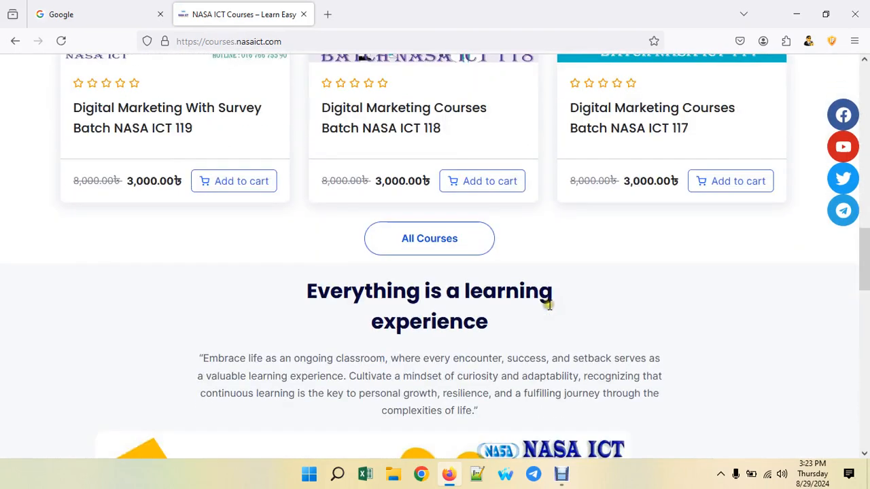
{"action": "scroll", "coordinate": [549, 305], "scroll_direction": "down", "scroll_amount": 11}
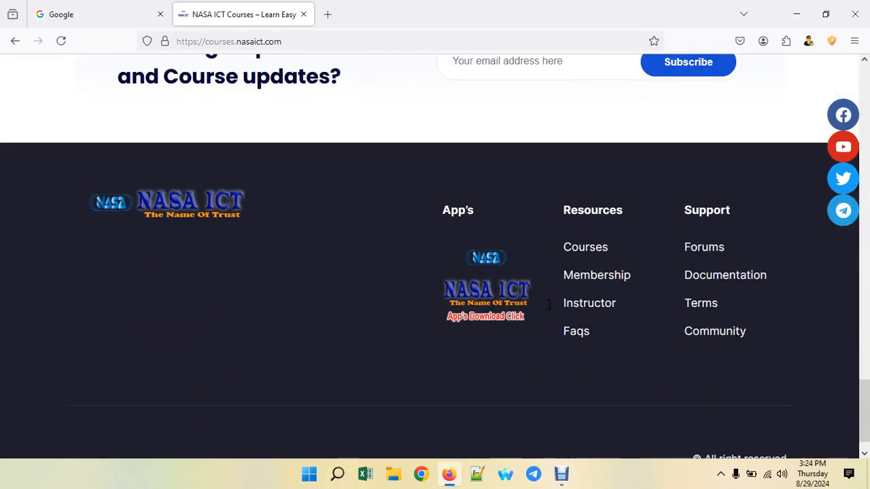
{"action": "scroll", "coordinate": [550, 305], "scroll_direction": "up", "scroll_amount": 20}
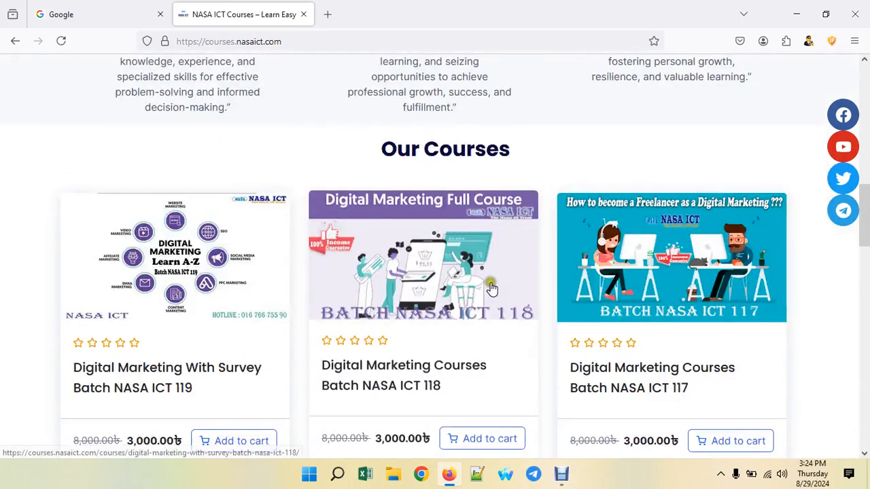
{"action": "scroll", "coordinate": [488, 275], "scroll_direction": "up", "scroll_amount": 4}
{"action": "scroll", "coordinate": [488, 275], "scroll_direction": "up", "scroll_amount": 3}
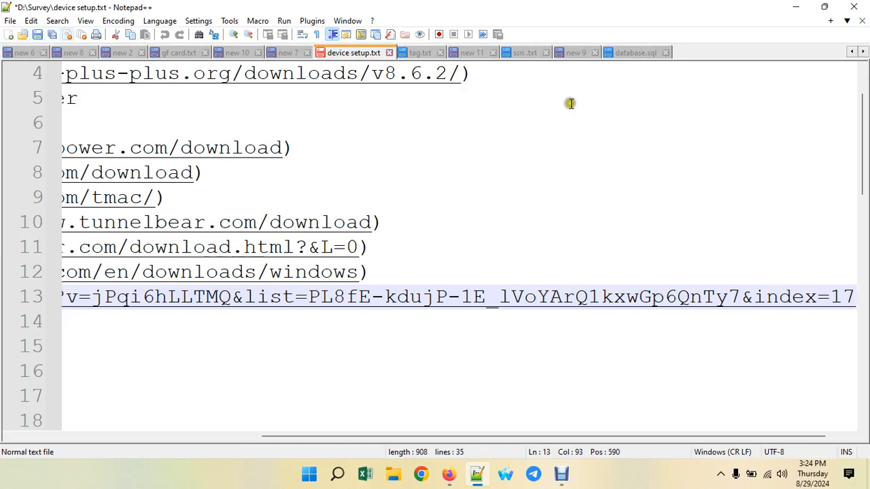
- Below the existing notes in new 9, add a 'Web site' heading with indented item '1. html, css, php, mysql'
{"action": "left_click", "coordinate": [578, 53]}
{"action": "scroll", "coordinate": [503, 177], "scroll_direction": "down", "scroll_amount": 7}
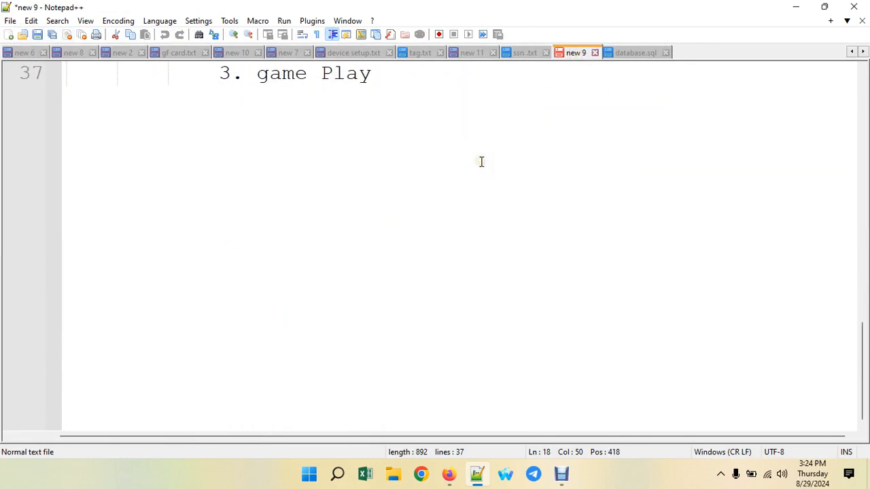
{"action": "left_click", "coordinate": [439, 193]}
{"action": "key", "text": "Return"}
{"action": "key", "text": "Return"}
{"action": "key", "text": "Return"}
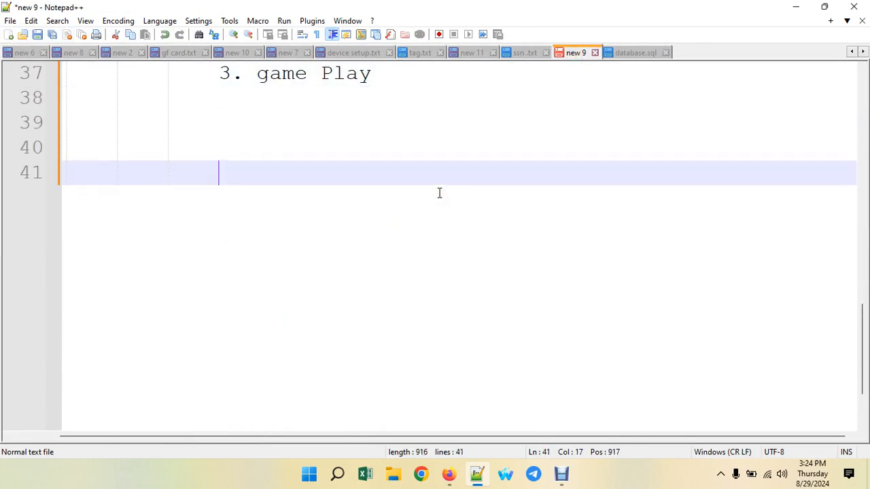
{"action": "key", "text": "Return"}
{"action": "scroll", "coordinate": [439, 193], "scroll_direction": "down", "scroll_amount": 1}
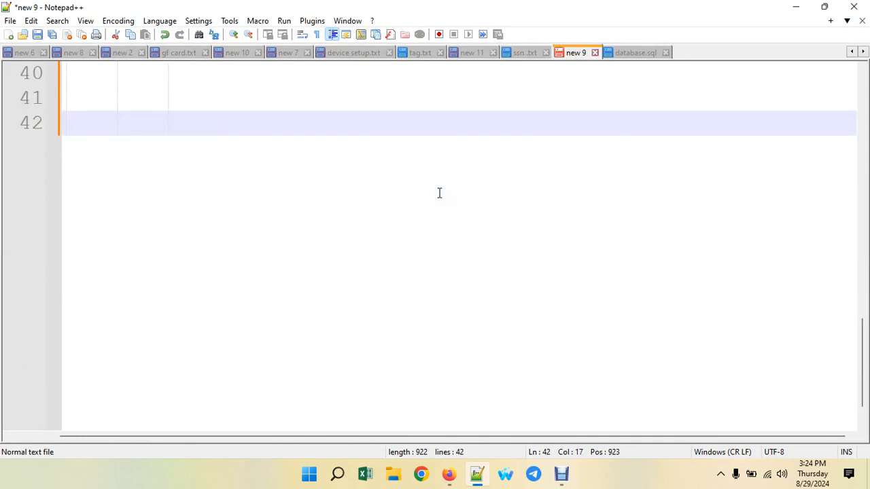
{"action": "type", "text": "Web sit"}
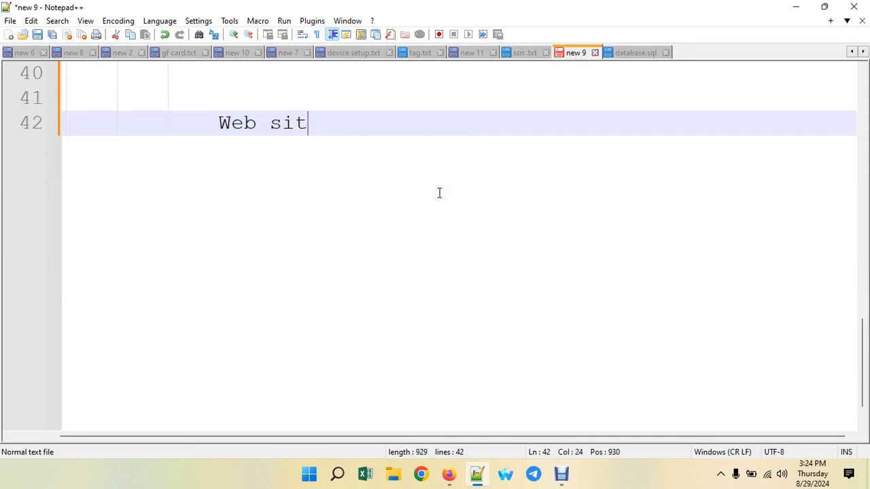
{"action": "type", "text": "e"}
{"action": "key", "text": "Return"}
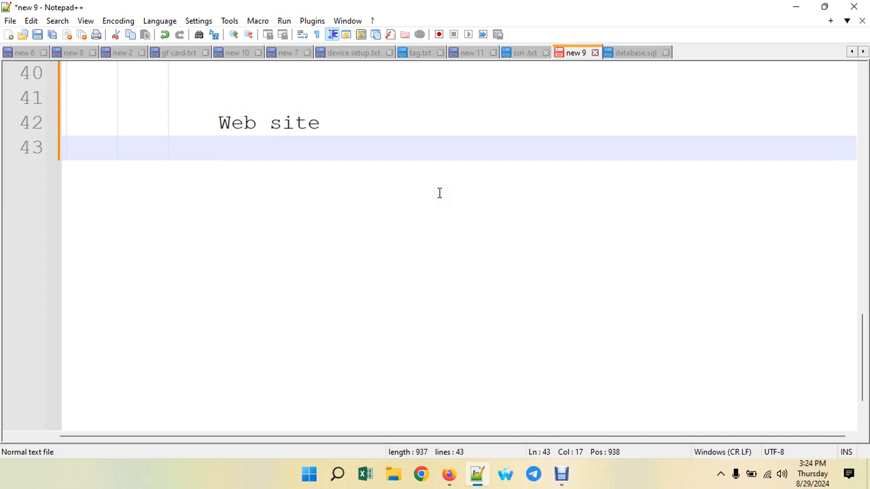
{"action": "key", "text": "Tab"}
{"action": "type", "text": "1. ht"}
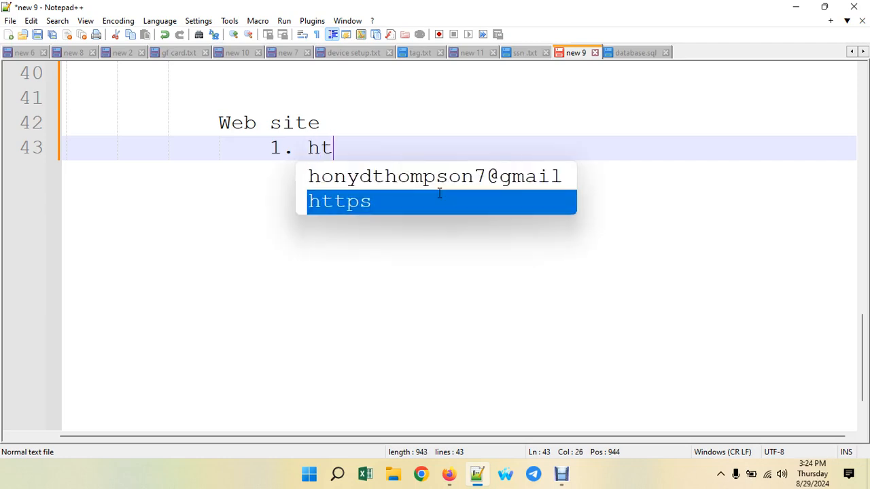
{"action": "type", "text": "ml, "}
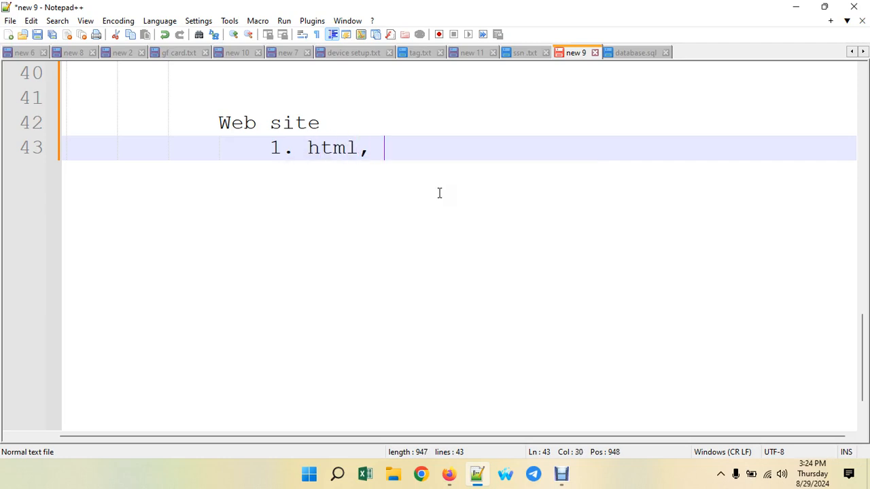
{"action": "type", "text": "css"}
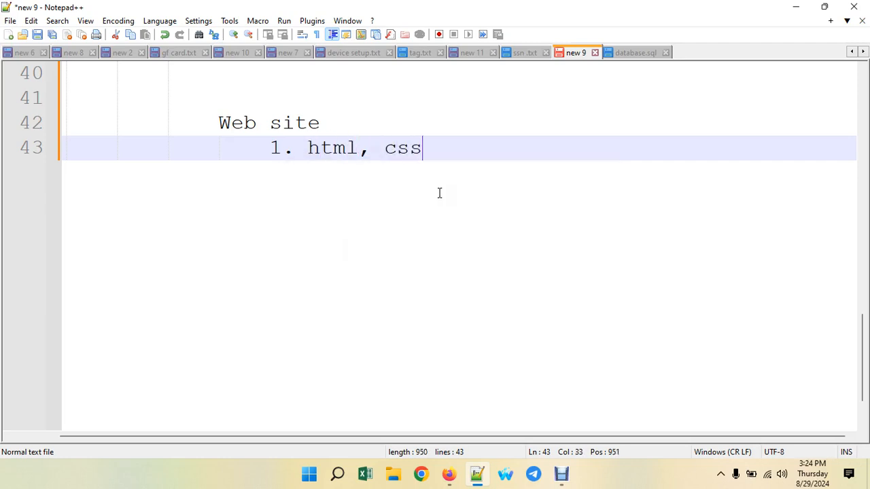
{"action": "type", "text": ", php"}
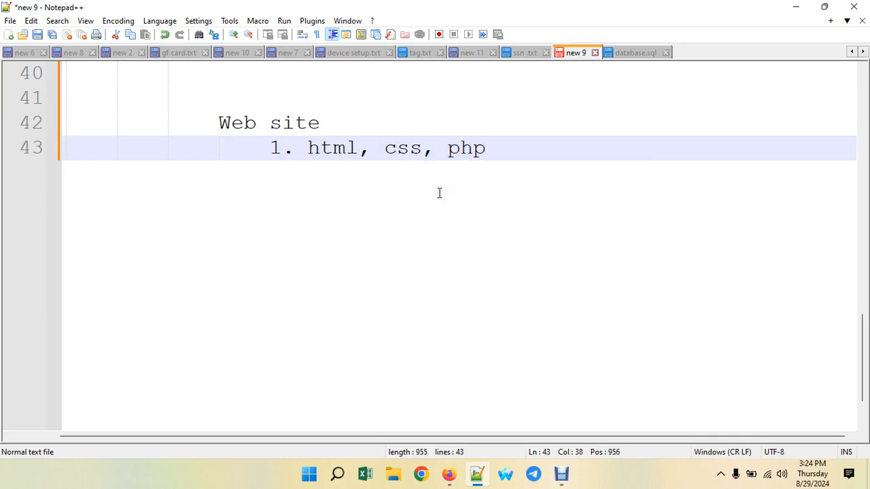
{"action": "type", "text": ", mys"}
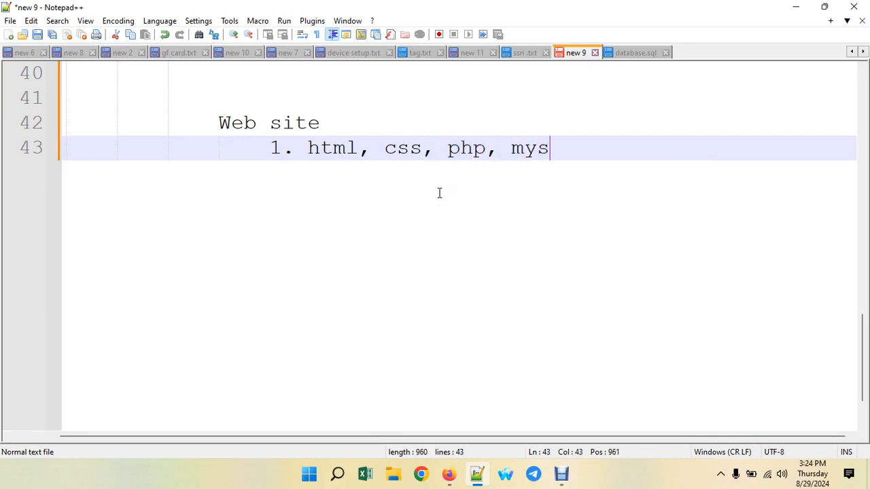
{"action": "type", "text": "ql"}
{"action": "key", "text": "Return"}
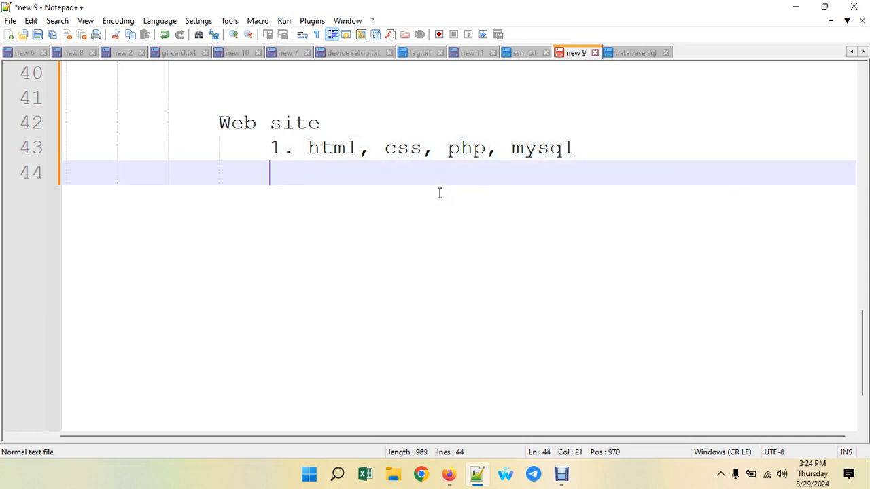
- Type item '2. Programing Language : Python' below the first Web site item
{"action": "type", "text": "2. Prog"}
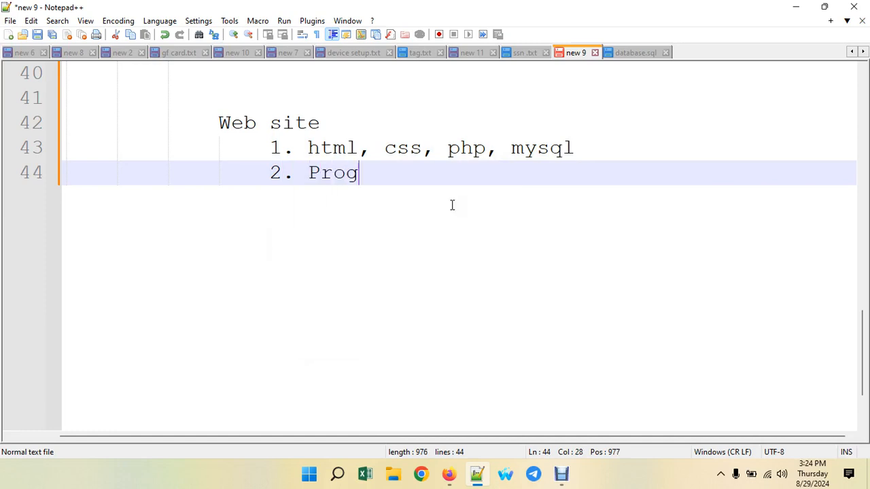
{"action": "type", "text": "ramin"}
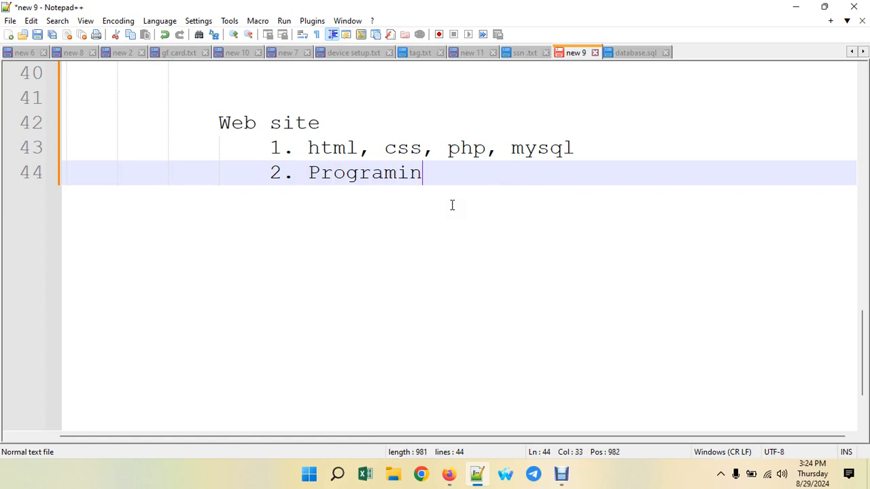
{"action": "type", "text": "g Langi"}
{"action": "key", "text": "BackSpace"}
{"action": "type", "text": "uage "}
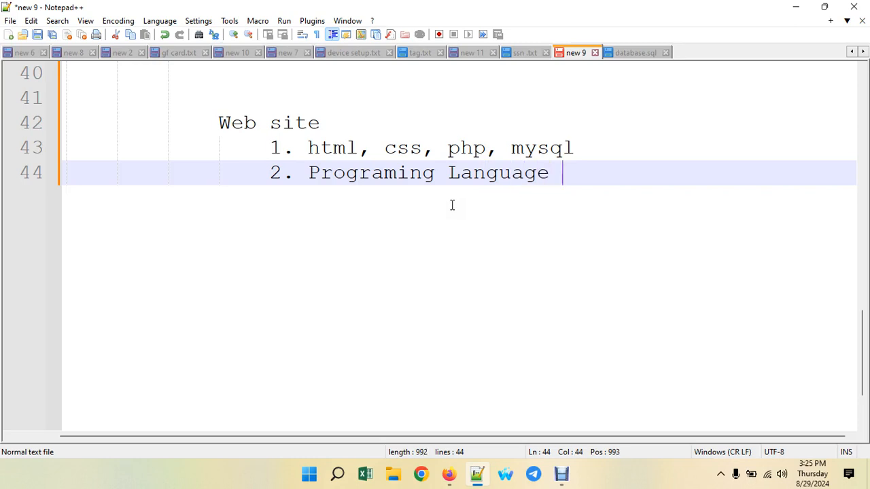
{"action": "type", "text": ": Python"}
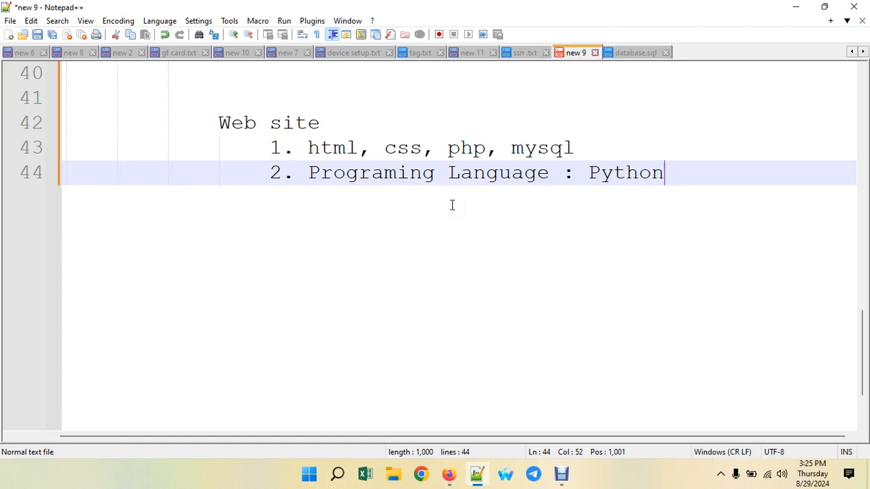
{"action": "left_click", "coordinate": [444, 148]}
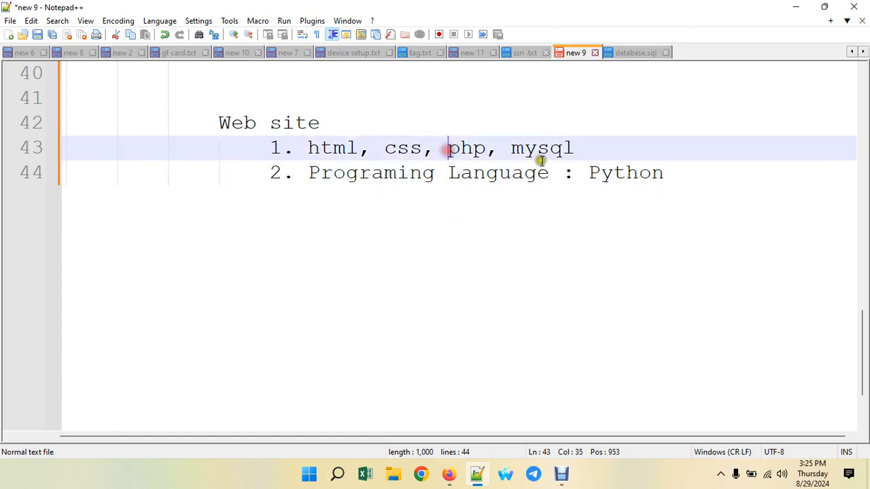
- Open a new auto-indented line after the 'Programing Language : Python' item
{"action": "left_click", "coordinate": [537, 153]}
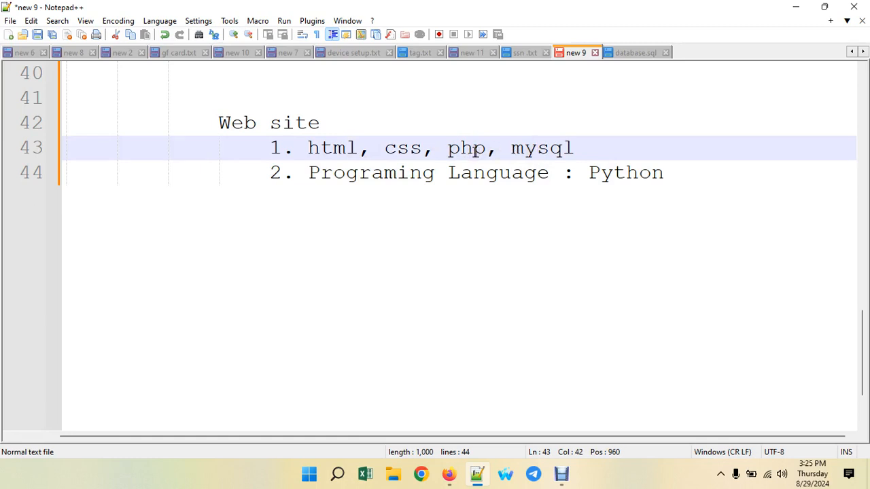
{"action": "left_click", "coordinate": [624, 174]}
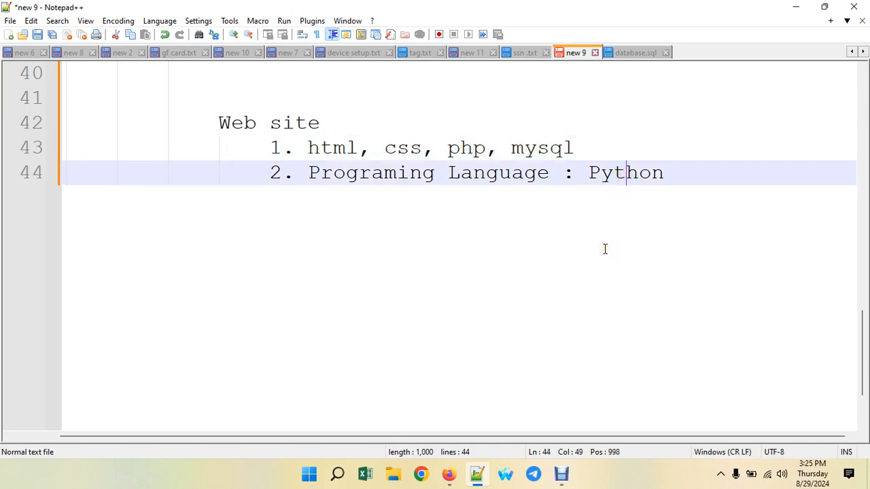
{"action": "left_click", "coordinate": [666, 173]}
{"action": "left_click_drag", "start_coordinate": [590, 173], "coordinate": [665, 174]}
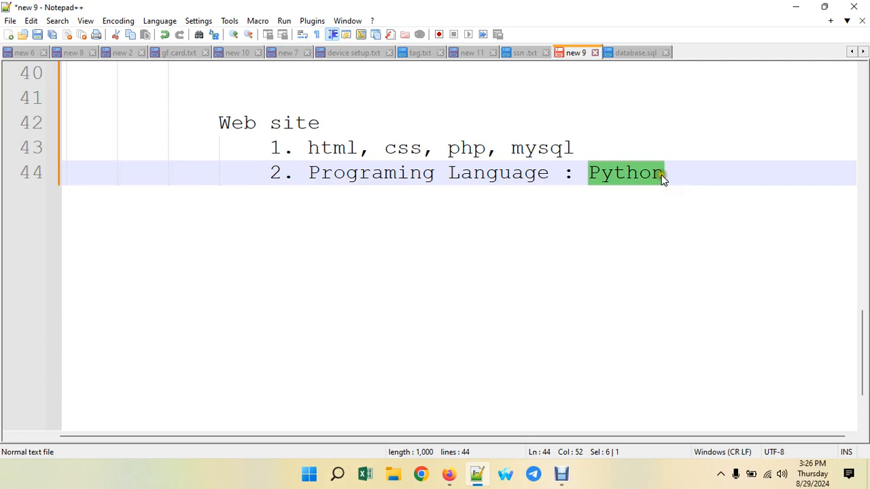
{"action": "left_click", "coordinate": [601, 174]}
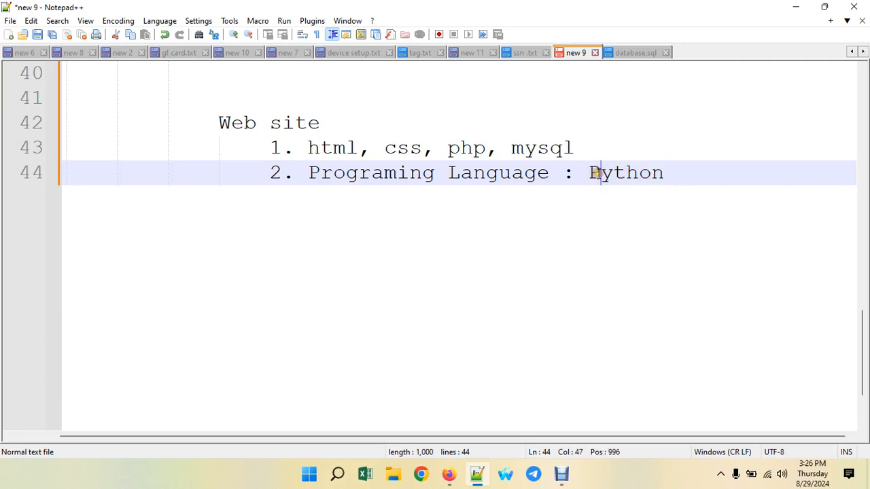
{"action": "left_click", "coordinate": [653, 173]}
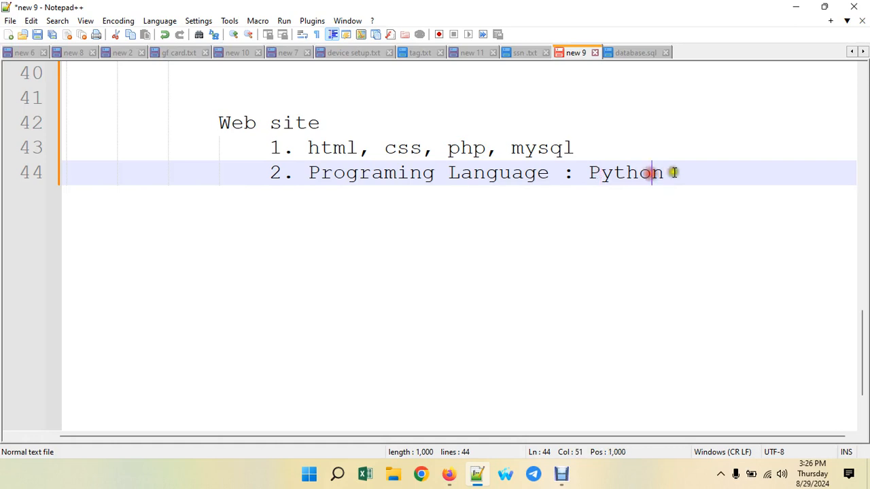
{"action": "left_click", "coordinate": [673, 173]}
{"action": "key", "text": "Return"}
- Enter '3. CMS' as the third Web site item
{"action": "type", "text": "3."}
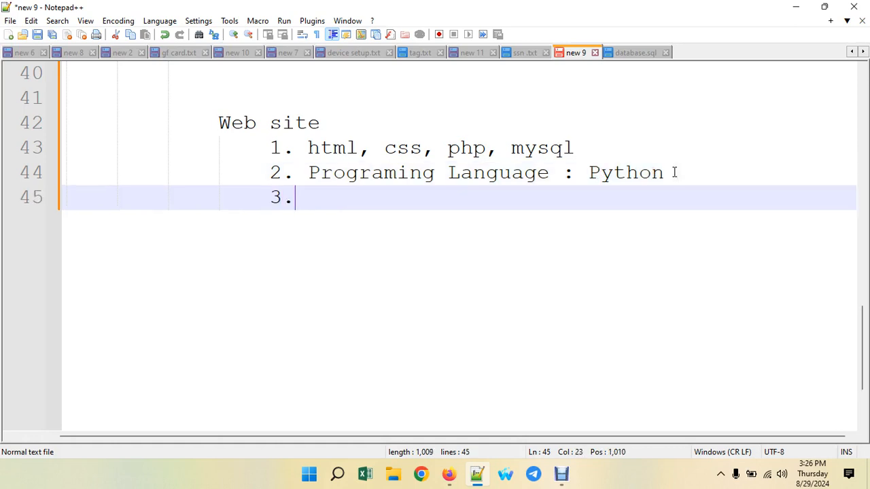
{"action": "type", "text": " mC"}
{"action": "key", "text": "BackSpace"}
{"action": "key", "text": "BackSpace"}
{"action": "type", "text": "CMS"}
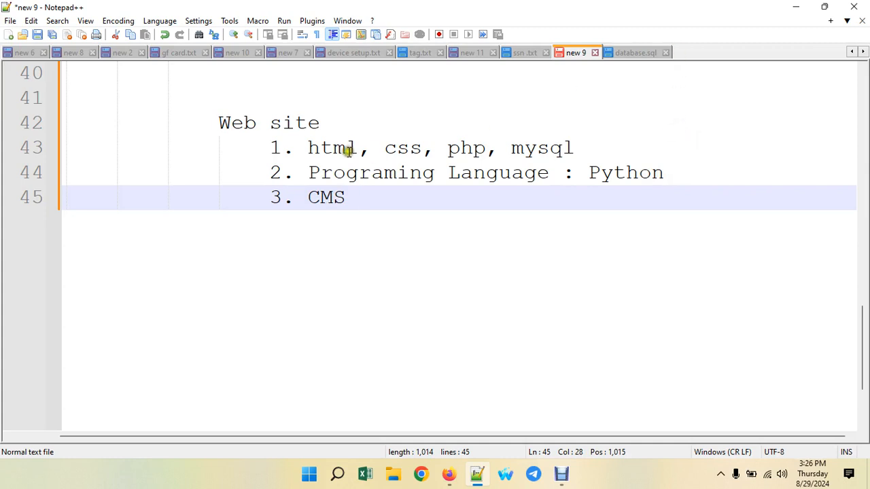
- Prefix the first item with 'Row Code:' so it reads 'Row Code: html, css, php, mysql'
{"action": "left_click_drag", "start_coordinate": [331, 147], "coordinate": [419, 146]}
{"action": "left_click_drag", "start_coordinate": [591, 172], "coordinate": [615, 172]}
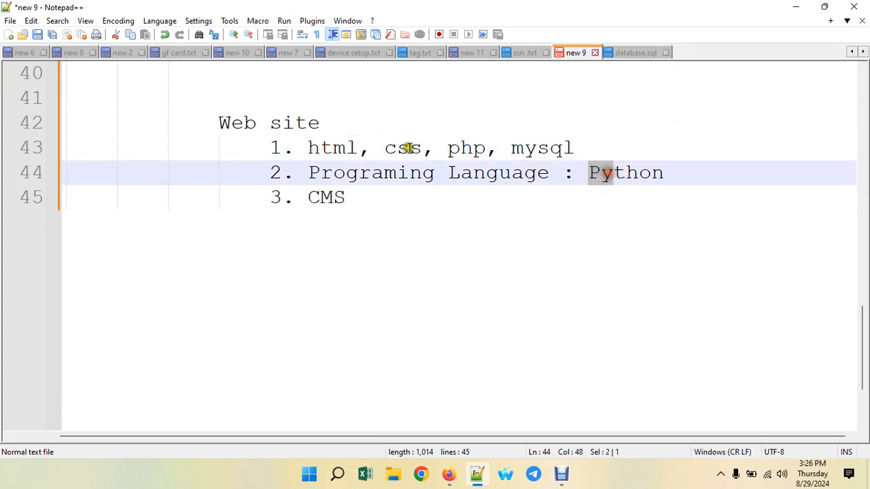
{"action": "left_click", "coordinate": [399, 147]}
{"action": "left_click", "coordinate": [310, 147]}
{"action": "left_click_drag", "start_coordinate": [309, 147], "coordinate": [422, 149]}
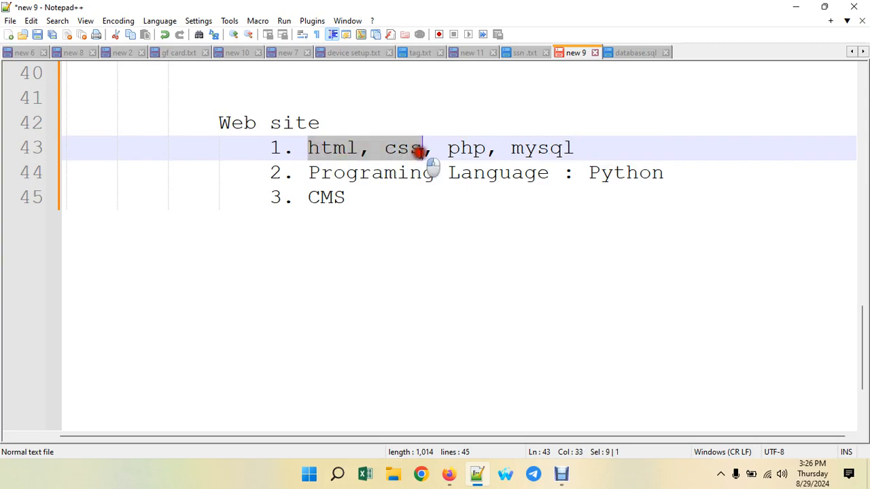
{"action": "left_click", "coordinate": [306, 148]}
{"action": "type", "text": "Row "}
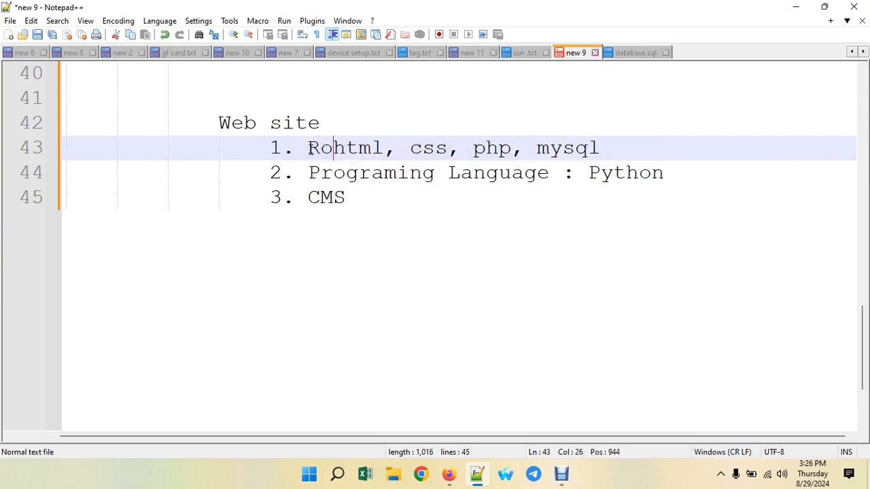
{"action": "type", "text": "La"}
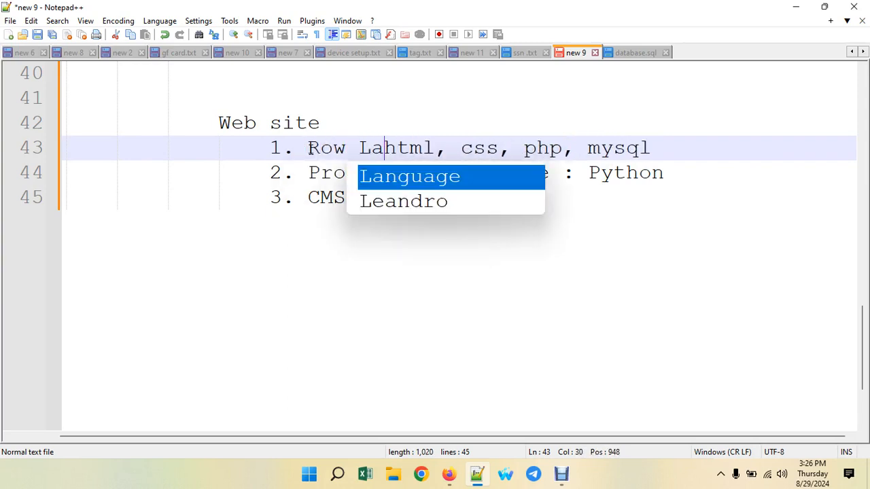
{"action": "key", "text": "BackSpace"}
{"action": "key", "text": "BackSpace"}
{"action": "type", "text": "Coe"}
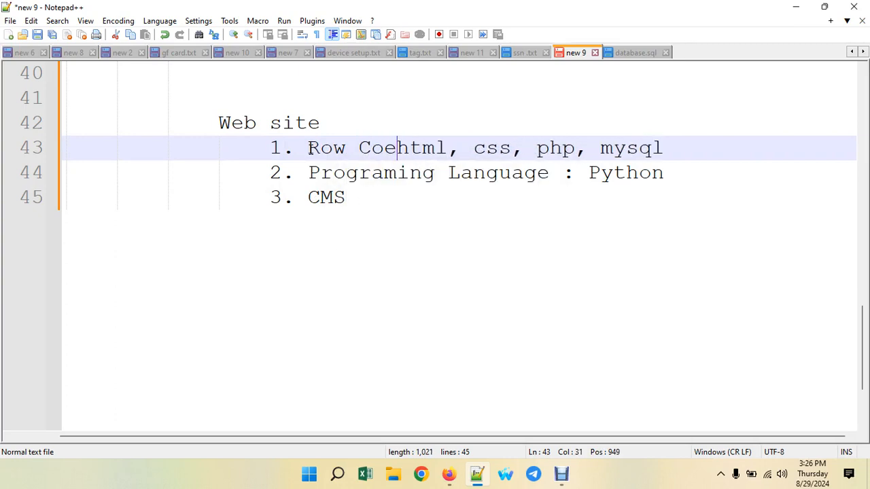
{"action": "key", "text": "BackSpace"}
{"action": "type", "text": "de:"}
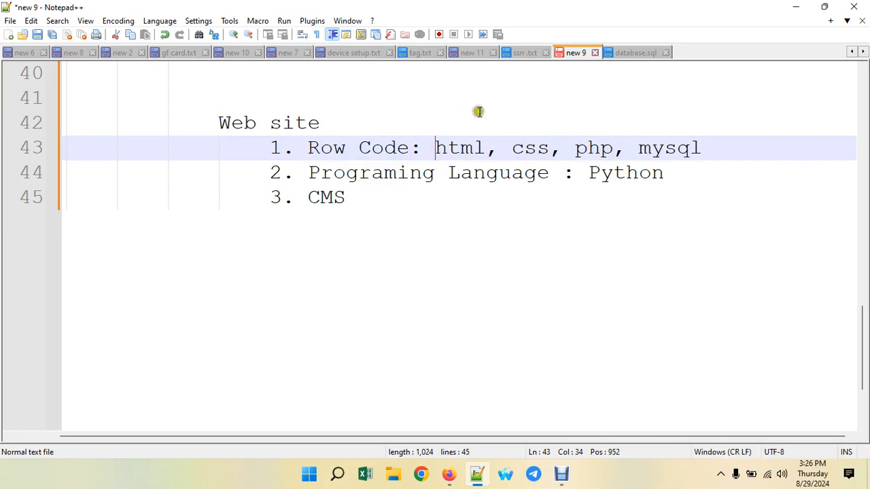
{"action": "left_click", "coordinate": [623, 178]}
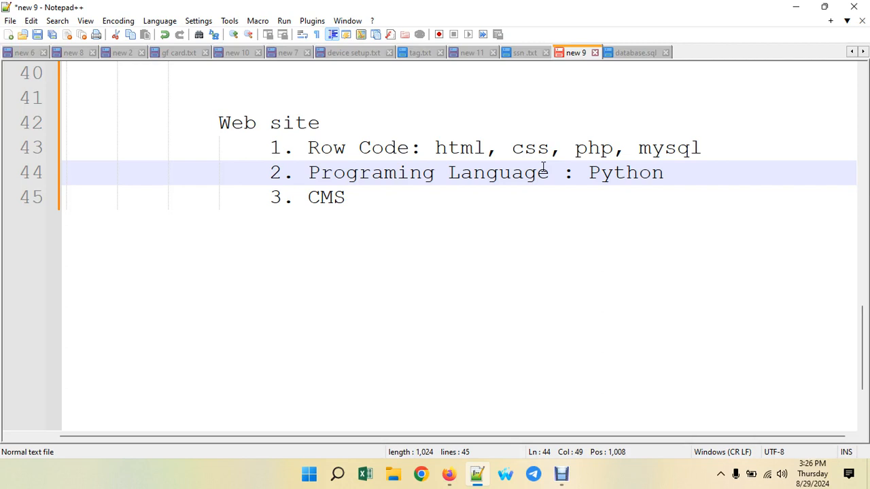
{"action": "left_click", "coordinate": [570, 147]}
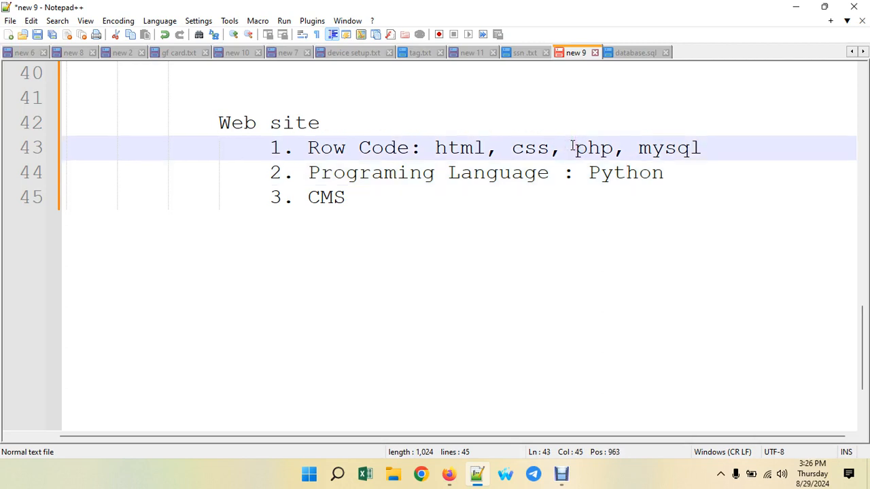
{"action": "left_click", "coordinate": [389, 194]}
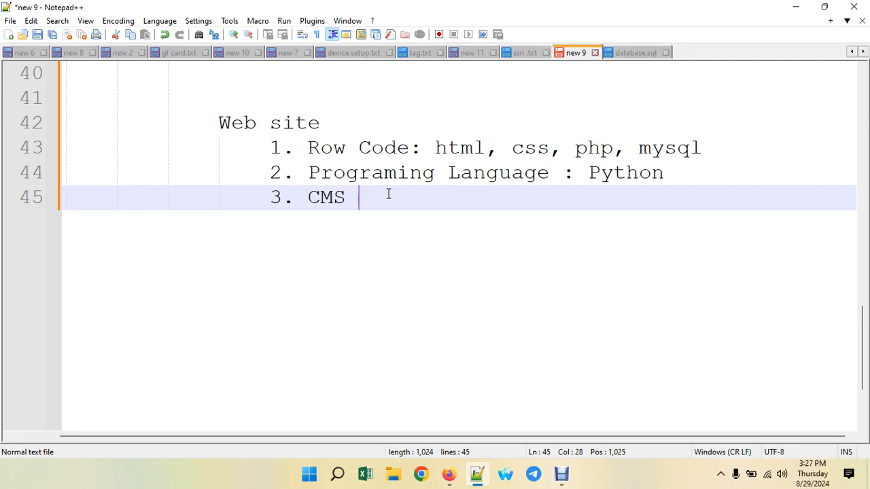
- Append ': Wordpress, codeignter, laravel' to the CMS item, dropping the trailing comma
{"action": "type", "text": ": Wordpress"}
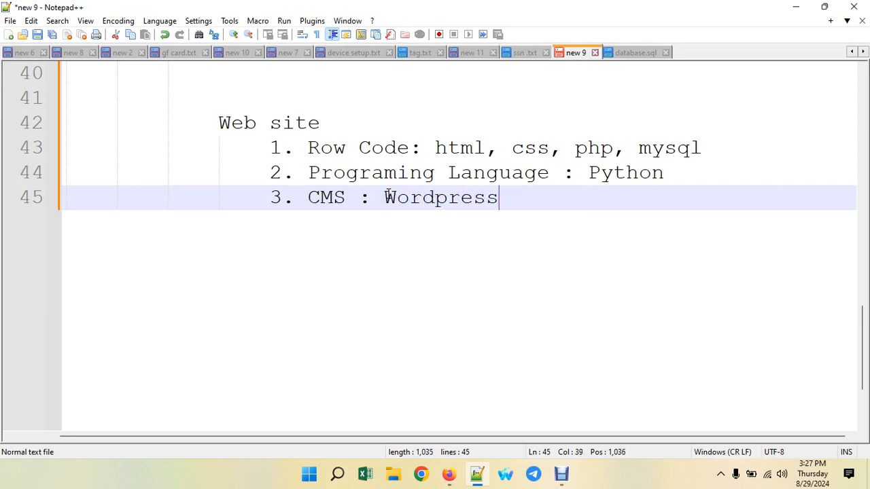
{"action": "type", "text": ", codeig"}
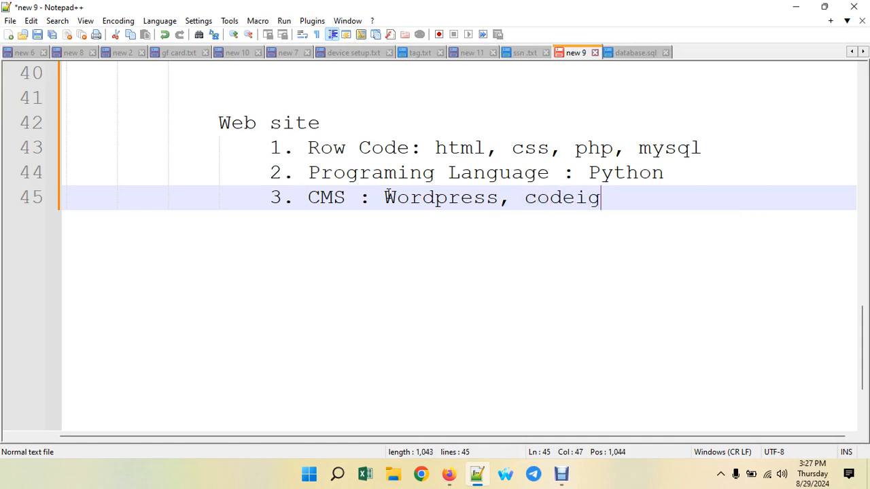
{"action": "type", "text": "nter"}
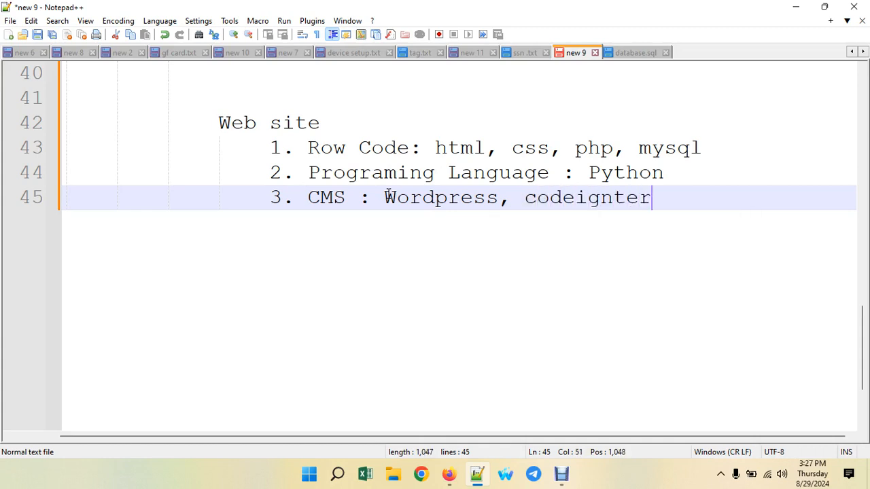
{"action": "type", "text": ", "}
{"action": "type", "text": "larave"}
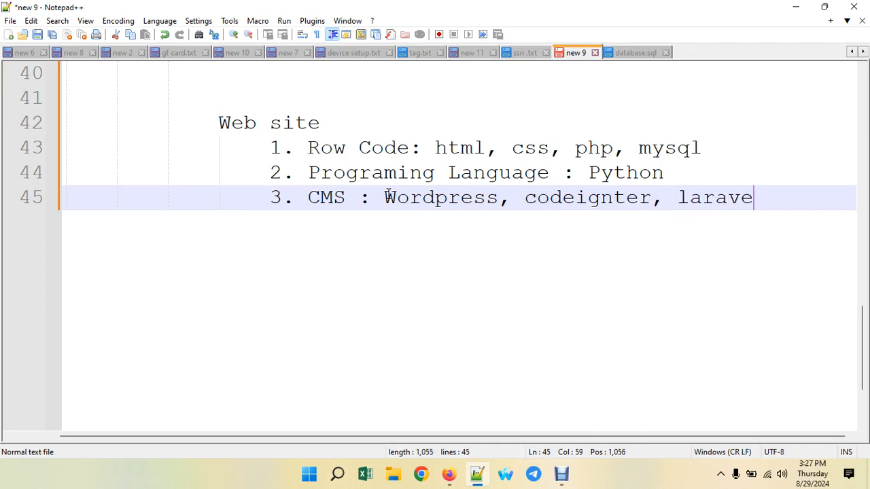
{"action": "type", "text": "l,"}
{"action": "key", "text": "BackSpace"}
{"action": "key", "text": "BackSpace"}
- Select and deselect parts of 'Wordpress' on the CMS line while reviewing it
{"action": "left_click", "coordinate": [610, 197]}
{"action": "left_click", "coordinate": [484, 196]}
{"action": "left_click_drag", "start_coordinate": [384, 197], "coordinate": [499, 198]}
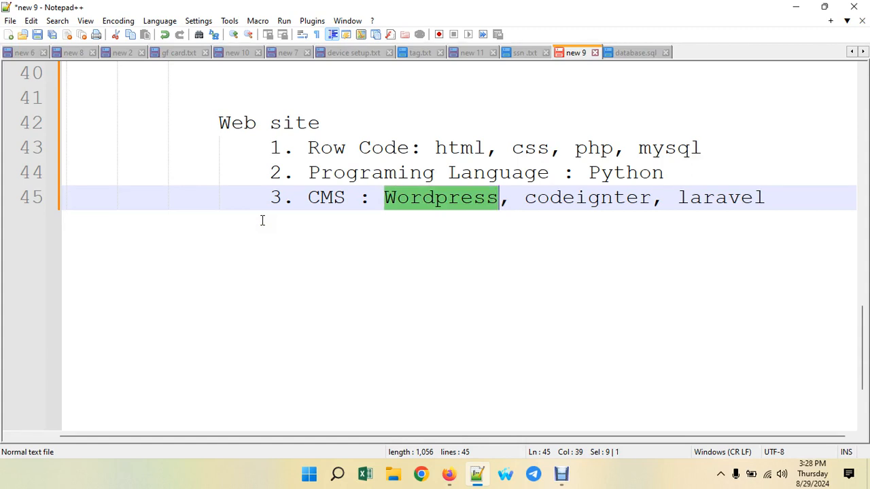
{"action": "left_click", "coordinate": [437, 198]}
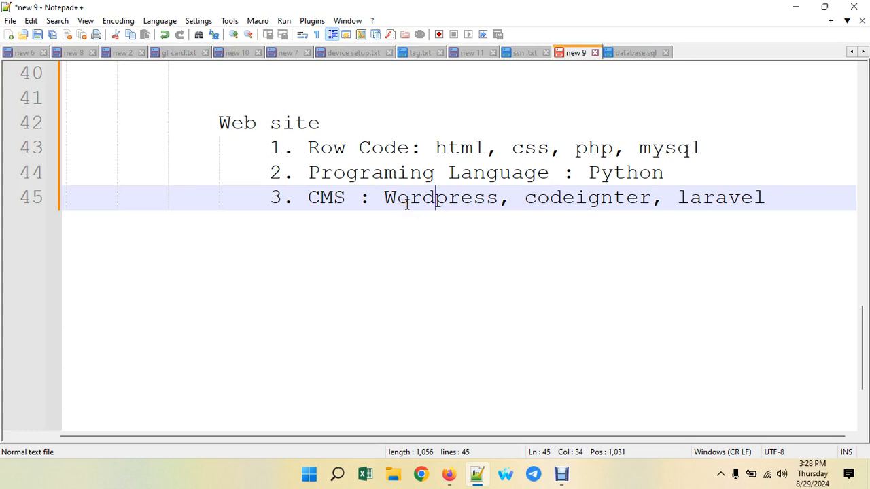
{"action": "left_click", "coordinate": [476, 198]}
{"action": "left_click_drag", "start_coordinate": [410, 198], "coordinate": [440, 204]}
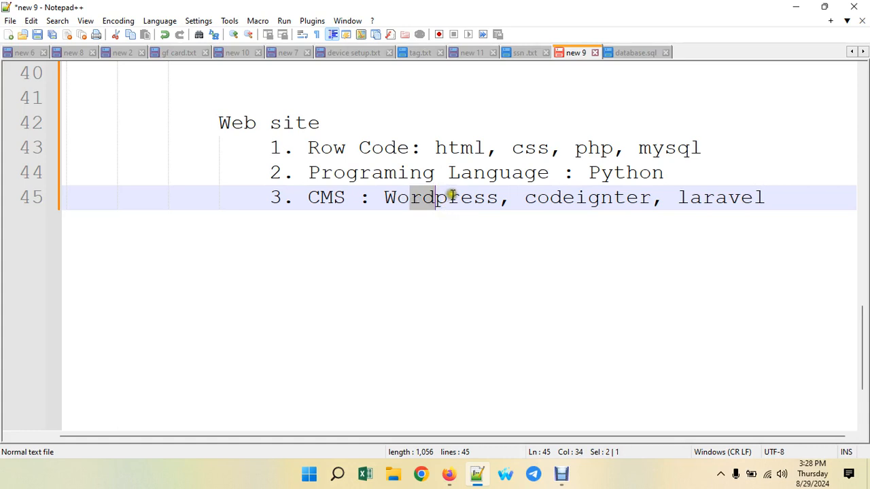
{"action": "left_click", "coordinate": [449, 198]}
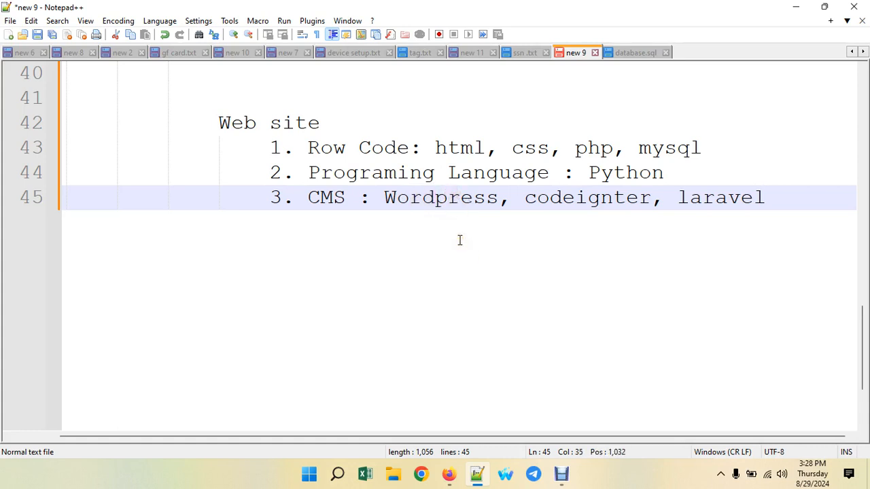
- Highlight snippets in the first item, Python, laravel and Wordpress, ending back on the CMS line
{"action": "left_click_drag", "start_coordinate": [408, 147], "coordinate": [676, 148]}
{"action": "left_click_drag", "start_coordinate": [614, 172], "coordinate": [639, 170]}
{"action": "left_click_drag", "start_coordinate": [663, 198], "coordinate": [716, 199]}
{"action": "left_click_drag", "start_coordinate": [486, 204], "coordinate": [437, 201]}
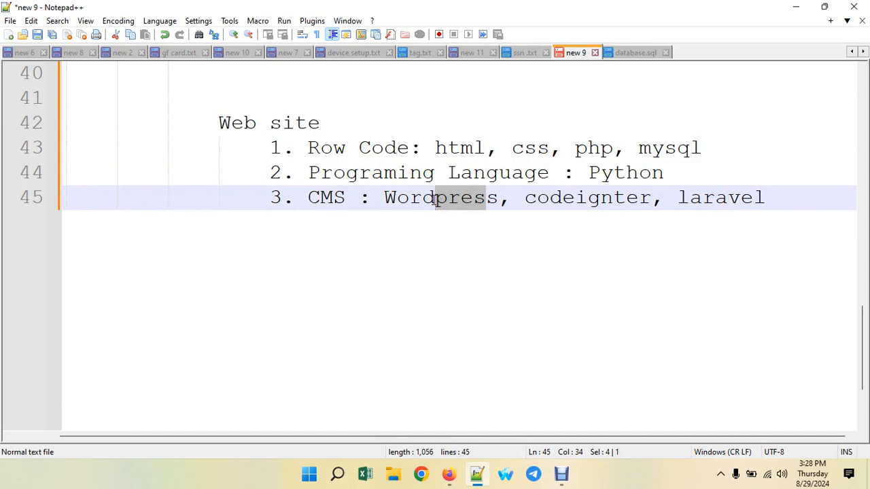
{"action": "left_click", "coordinate": [445, 241]}
{"action": "left_click", "coordinate": [461, 149]}
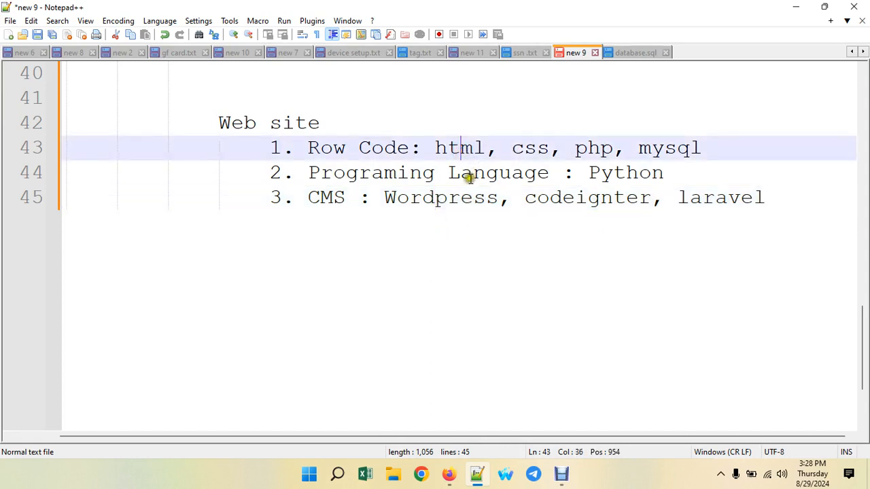
{"action": "left_click", "coordinate": [435, 198]}
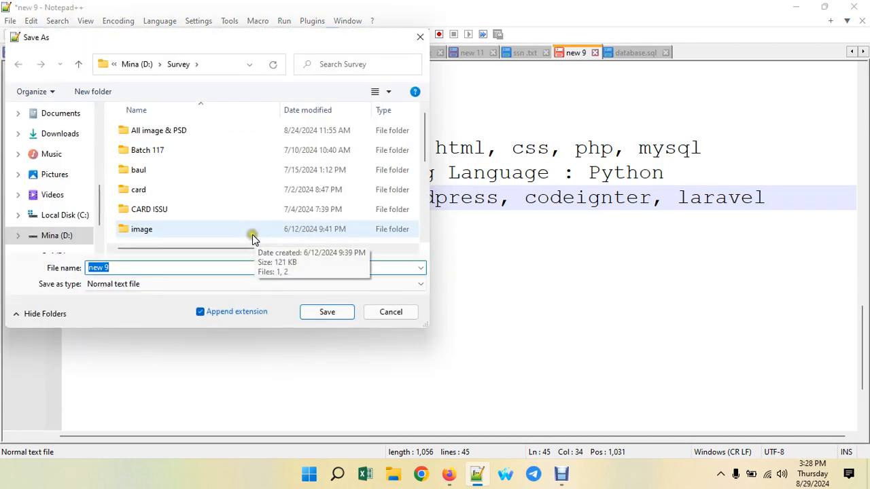
{"action": "left_click", "coordinate": [401, 314]}
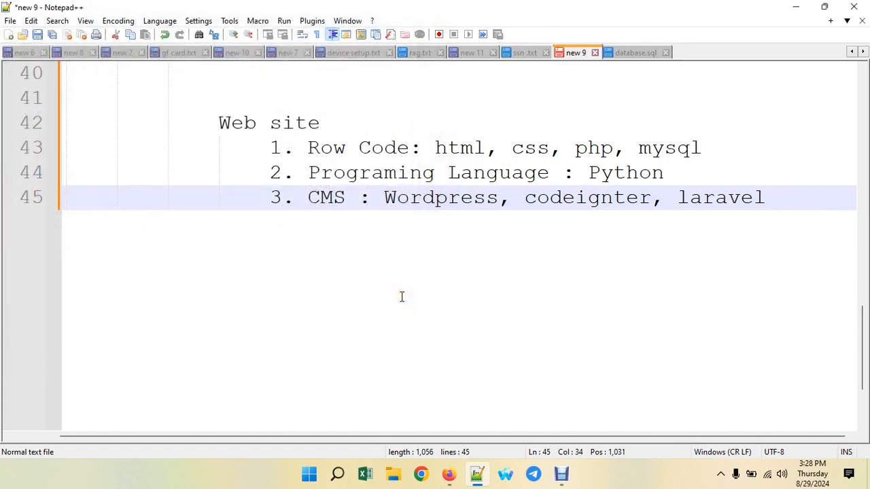
{"action": "left_click", "coordinate": [446, 200]}
{"action": "left_click_drag", "start_coordinate": [498, 198], "coordinate": [390, 203]}
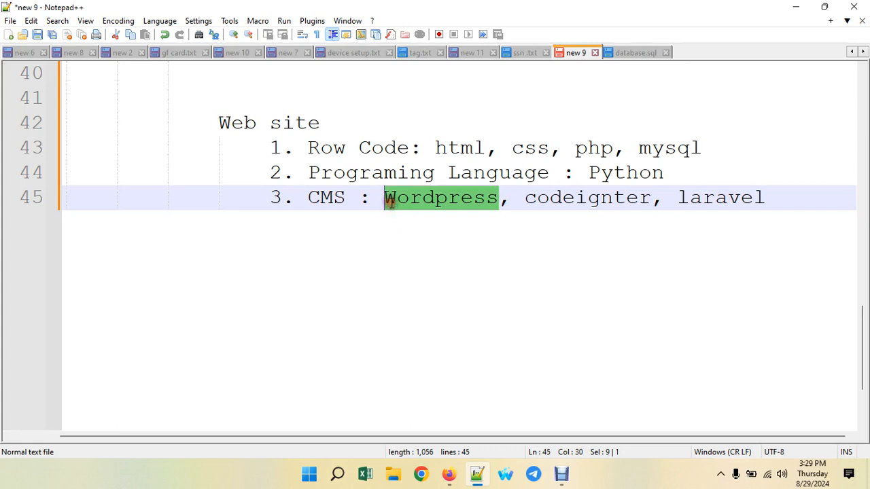
{"action": "left_click", "coordinate": [386, 197]}
{"action": "left_click", "coordinate": [410, 197]}
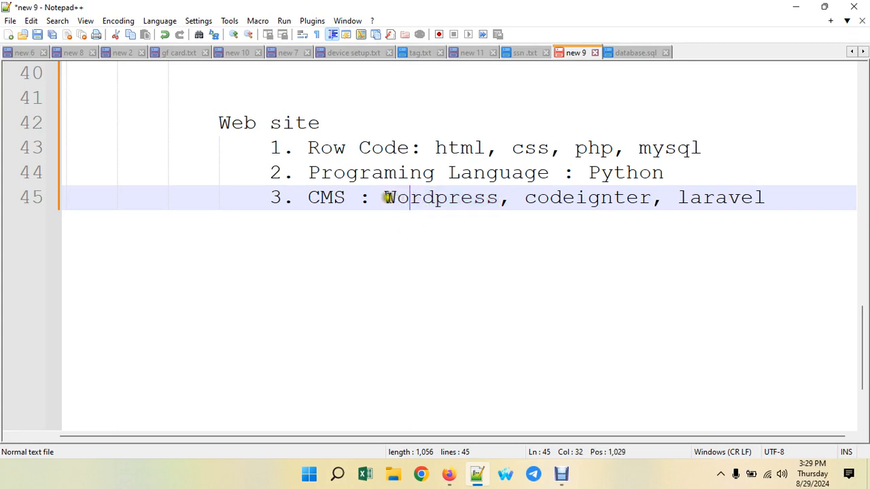
{"action": "left_click_drag", "start_coordinate": [387, 197], "coordinate": [494, 197]}
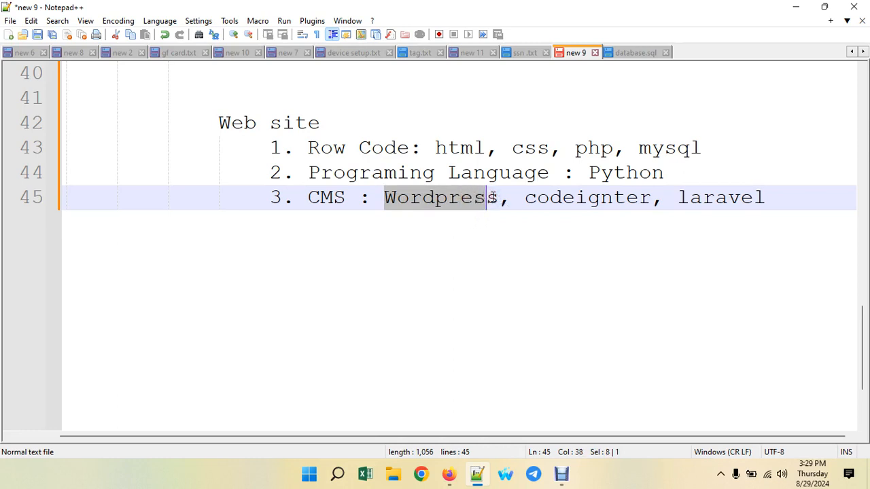
{"action": "left_click", "coordinate": [509, 141]}
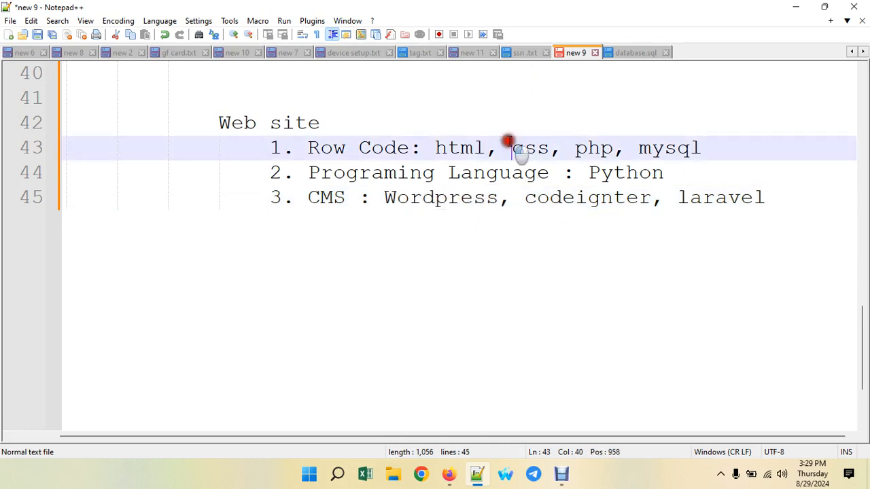
{"action": "left_click_drag", "start_coordinate": [435, 148], "coordinate": [561, 156]}
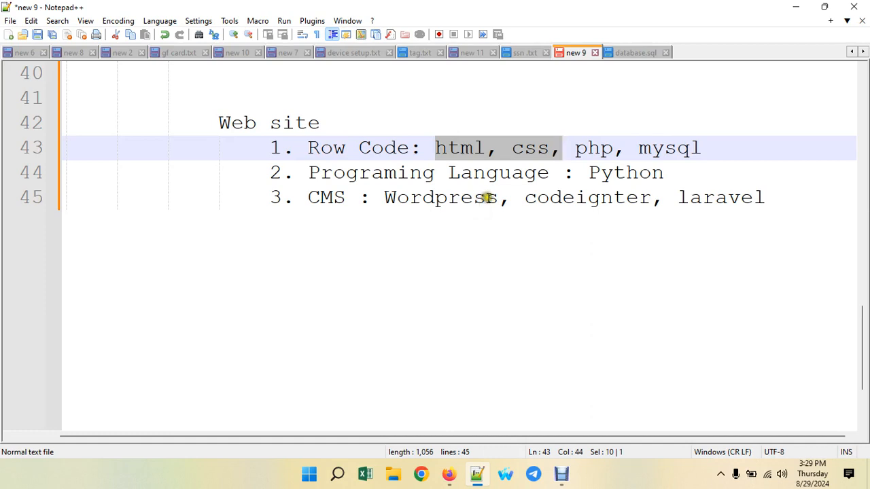
{"action": "left_click_drag", "start_coordinate": [498, 199], "coordinate": [398, 205]}
{"action": "left_click", "coordinate": [397, 205]}
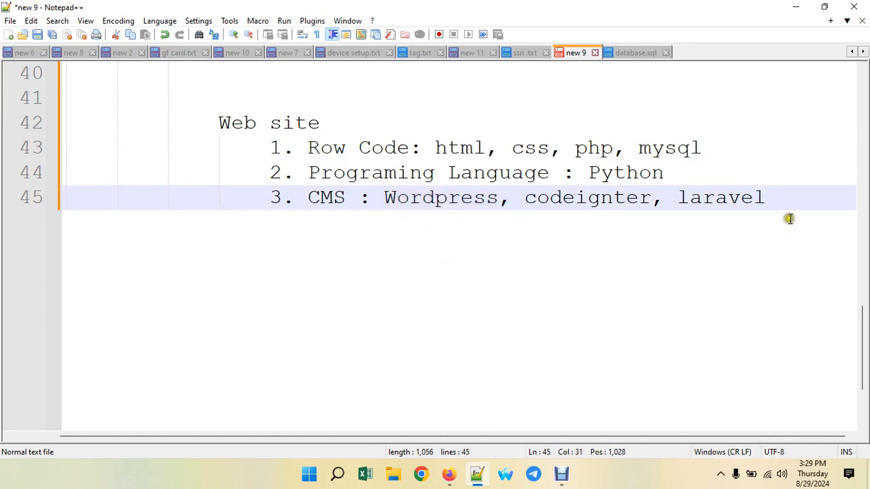
- Add a 'Wordpress:' heading below the CMS line with an indented line under it
{"action": "left_click", "coordinate": [767, 194]}
{"action": "key", "text": "Return"}
{"action": "key", "text": "Return"}
{"action": "key", "text": "Return"}
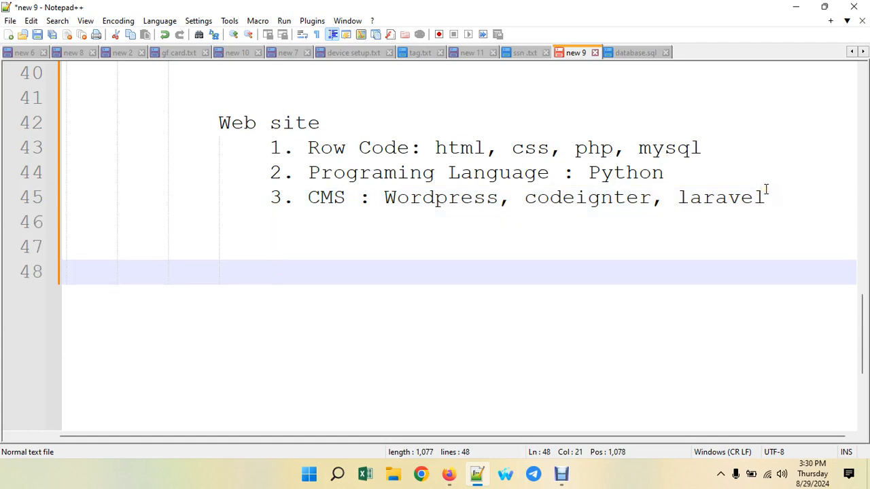
{"action": "type", "text": "Wor"}
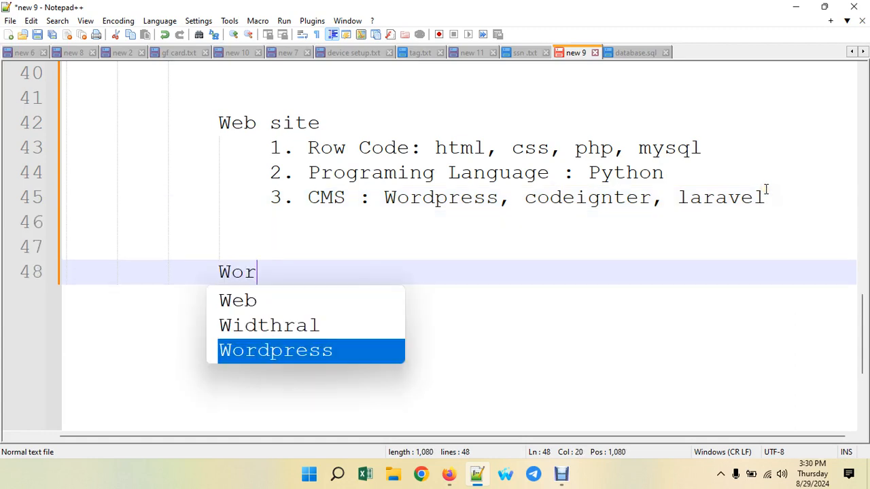
{"action": "type", "text": "dp"}
{"action": "type", "text": "ress:"}
{"action": "key", "text": "Return"}
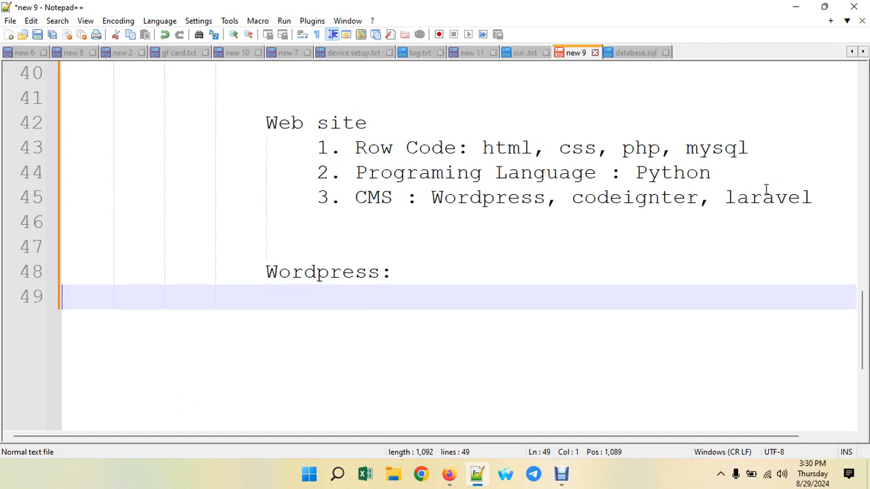
{"action": "type", "text": "```"}
{"action": "key", "text": "BackSpace"}
{"action": "key", "text": "BackSpace"}
{"action": "key", "text": "BackSpace"}
{"action": "key", "text": "Tab"}
{"action": "key", "text": "Tab"}
{"action": "key", "text": "Tab"}
{"action": "key", "text": "Tab"}
{"action": "key", "text": "Tab"}
{"action": "key", "text": "Tab"}
- List '1. Localhost' and '2. online' under the Wordpress: heading
{"action": "type", "text": "1. Local"}
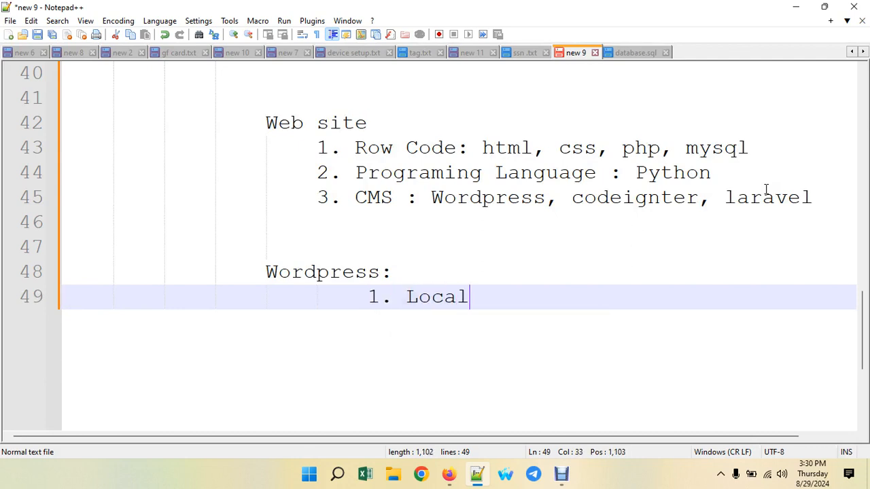
{"action": "type", "text": "host"}
{"action": "key", "text": "Return"}
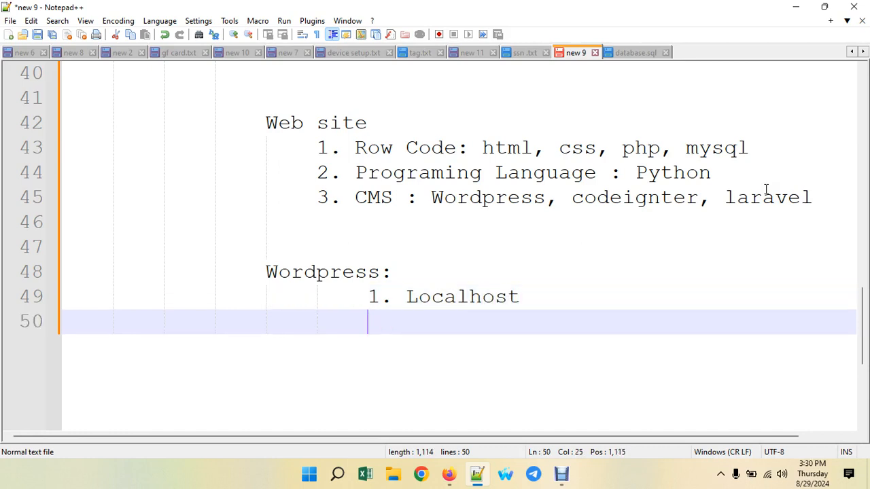
{"action": "type", "text": "2. online"}
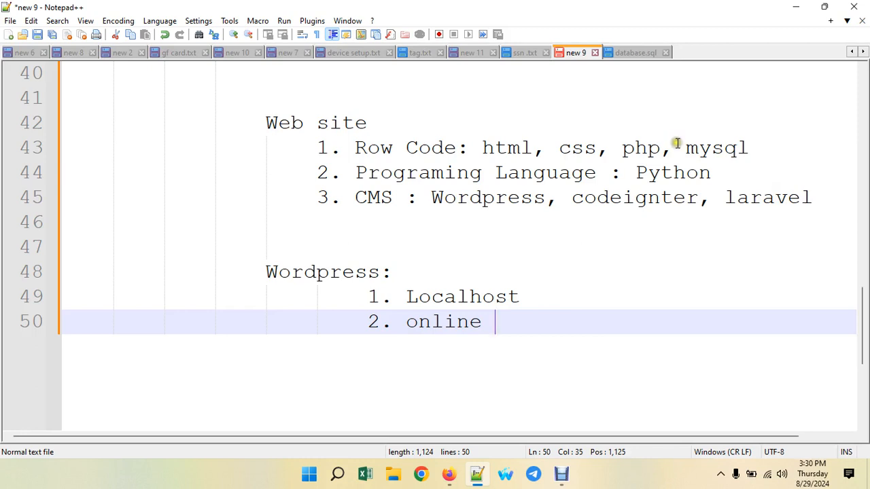
{"action": "left_click", "coordinate": [449, 321]}
{"action": "left_click", "coordinate": [494, 292]}
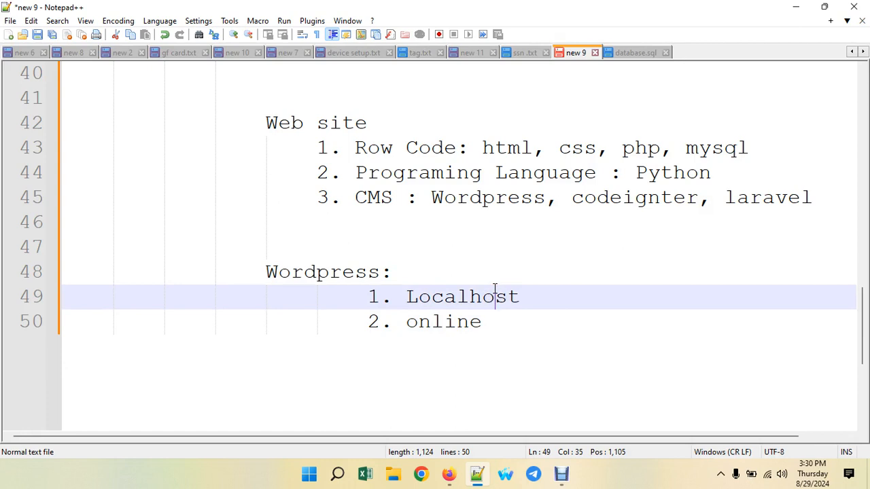
{"action": "left_click", "coordinate": [496, 326]}
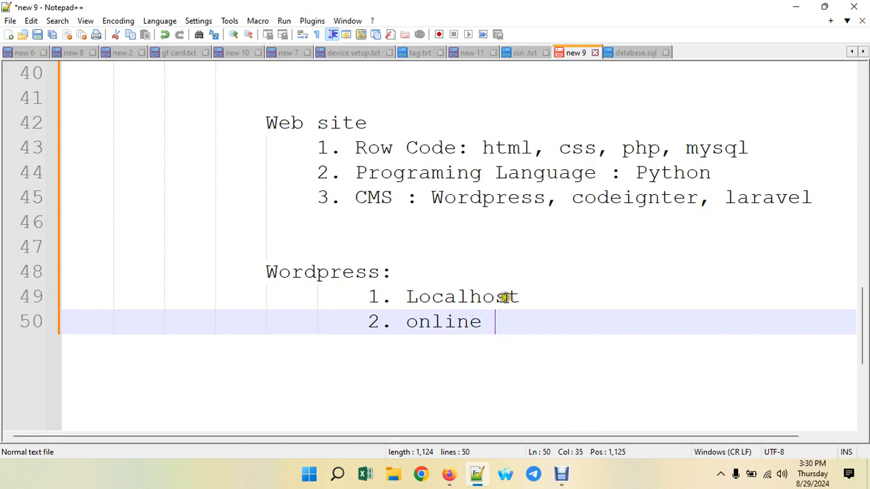
- Append ' (xampp)' to the Localhost item so it reads '1. Localhost (xampp)'
{"action": "left_click", "coordinate": [533, 295]}
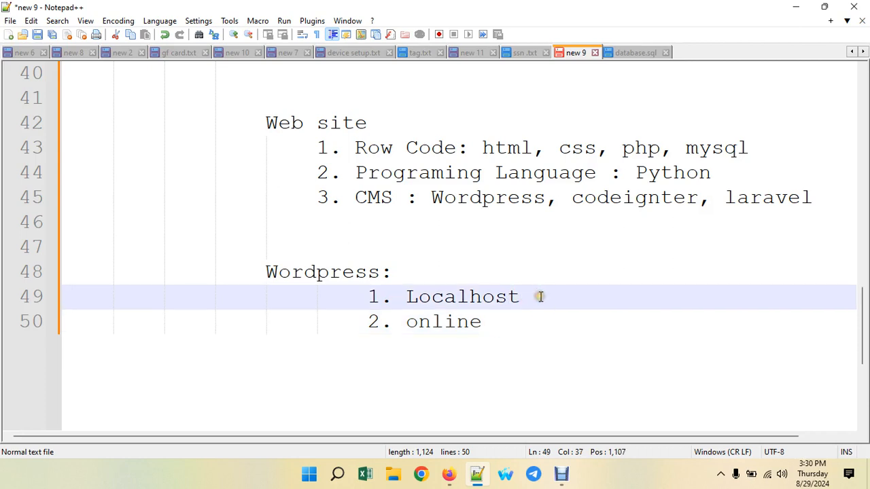
{"action": "type", "text": "(xampp"}
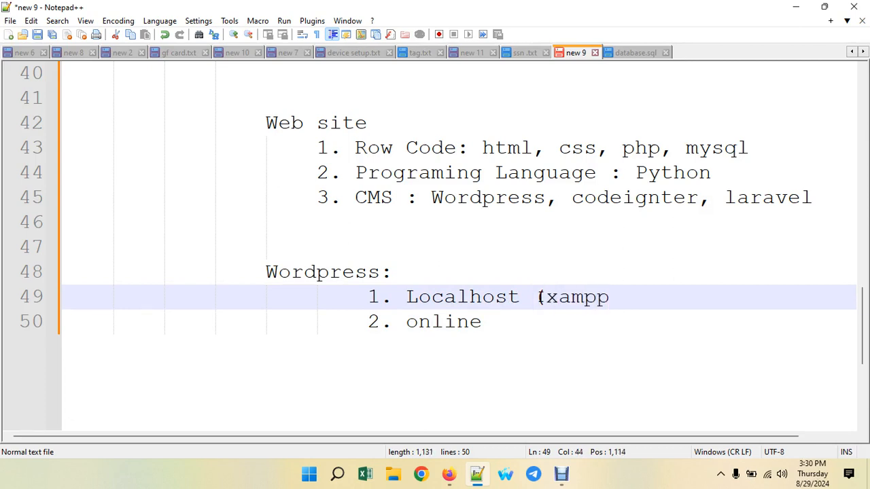
{"action": "type", "text": ")"}
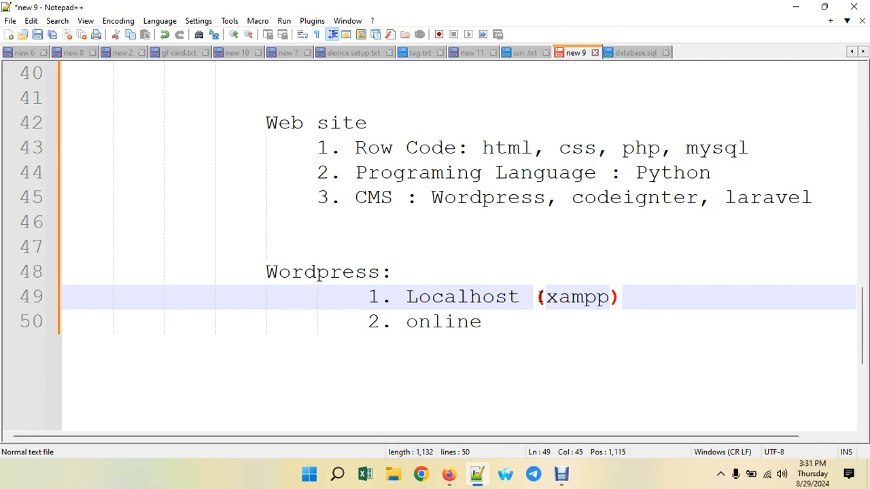
{"action": "left_click", "coordinate": [443, 322]}
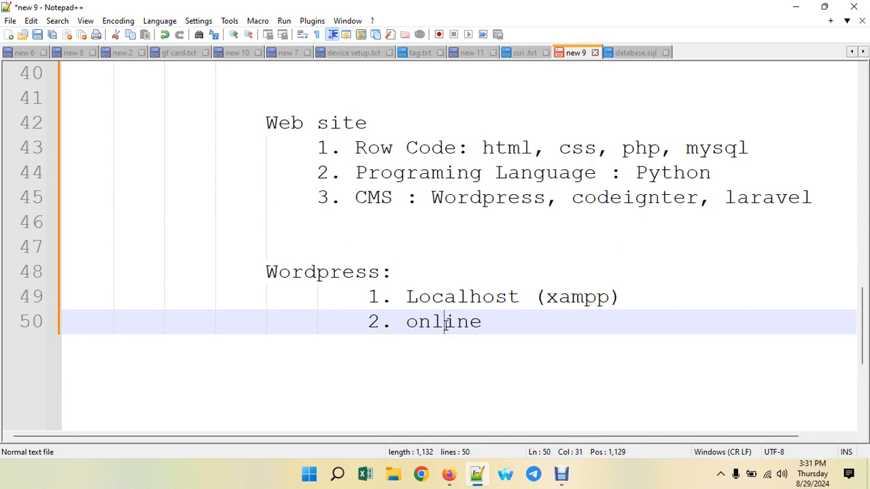
- In a new Firefox tab, search Google for 'free domain'
{"action": "left_click", "coordinate": [449, 474]}
{"action": "left_click", "coordinate": [327, 14]}
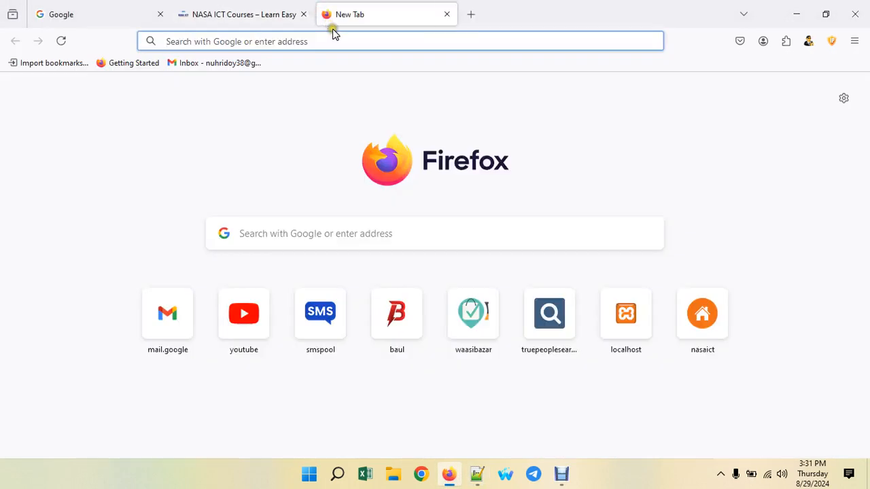
{"action": "type", "text": "google.com"}
{"action": "key", "text": "Return"}
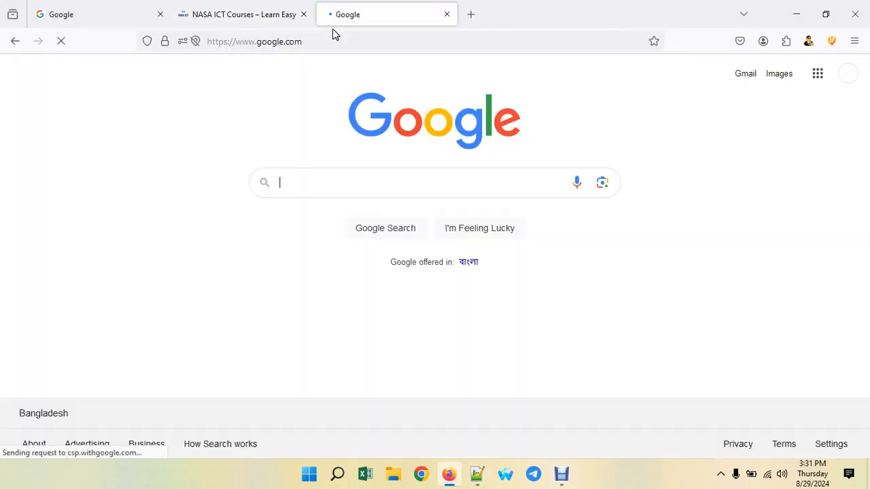
{"action": "type", "text": "free "}
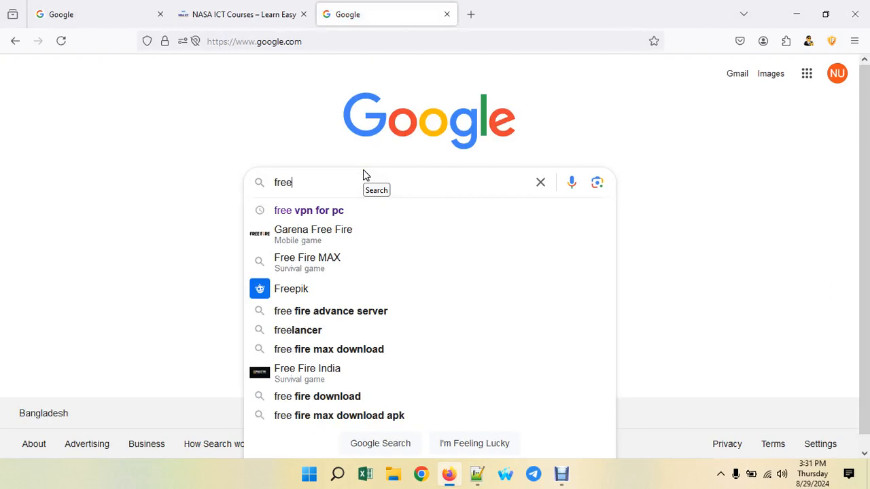
{"action": "type", "text": "domain"}
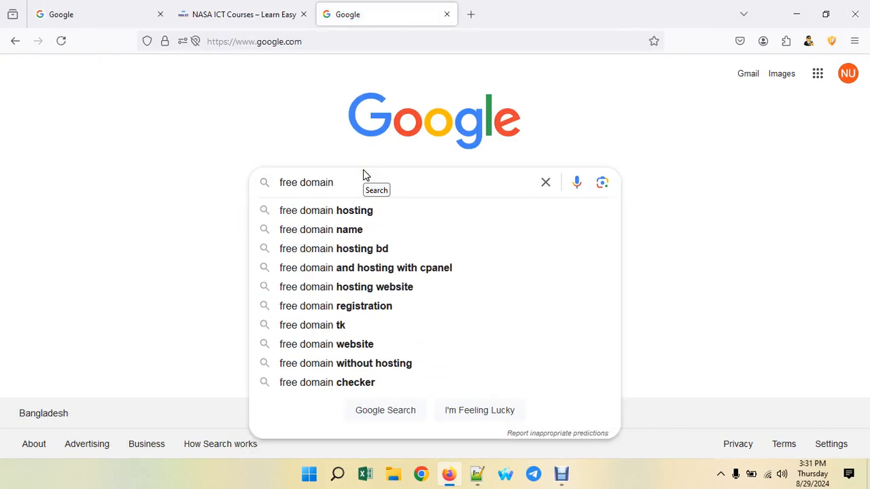
{"action": "left_click", "coordinate": [365, 210]}
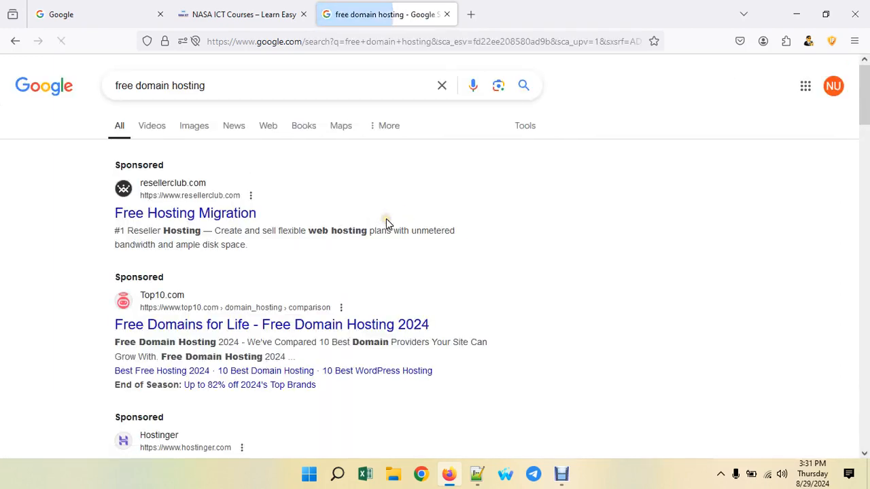
- Open the 000webhost free domain hosting result and start its free sign-up
{"action": "scroll", "coordinate": [387, 221], "scroll_direction": "down", "scroll_amount": 1}
{"action": "scroll", "coordinate": [387, 224], "scroll_direction": "down", "scroll_amount": 1}
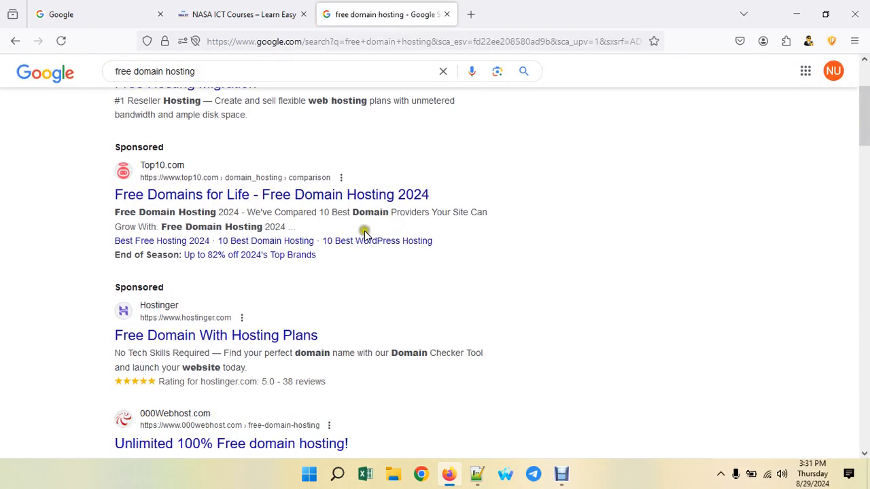
{"action": "scroll", "coordinate": [351, 245], "scroll_direction": "down", "scroll_amount": 2}
{"action": "scroll", "coordinate": [348, 250], "scroll_direction": "down", "scroll_amount": 2}
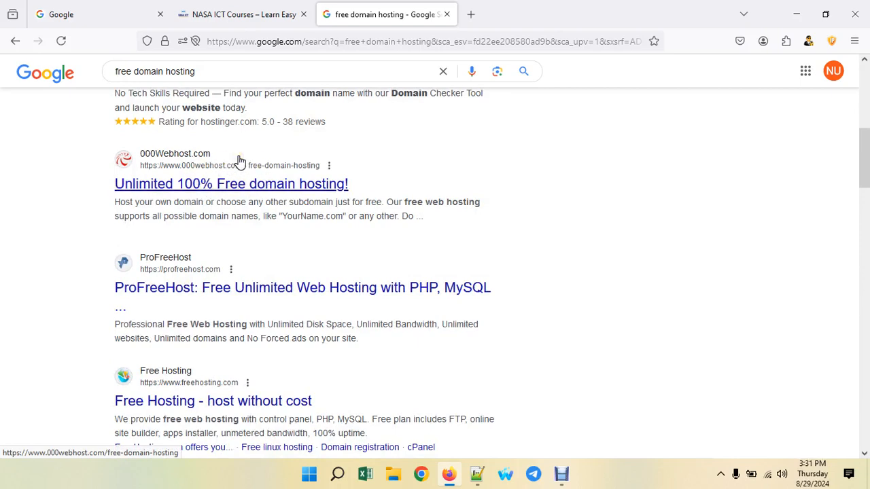
{"action": "scroll", "coordinate": [237, 161], "scroll_direction": "down", "scroll_amount": 2}
{"action": "scroll", "coordinate": [238, 161], "scroll_direction": "down", "scroll_amount": 2}
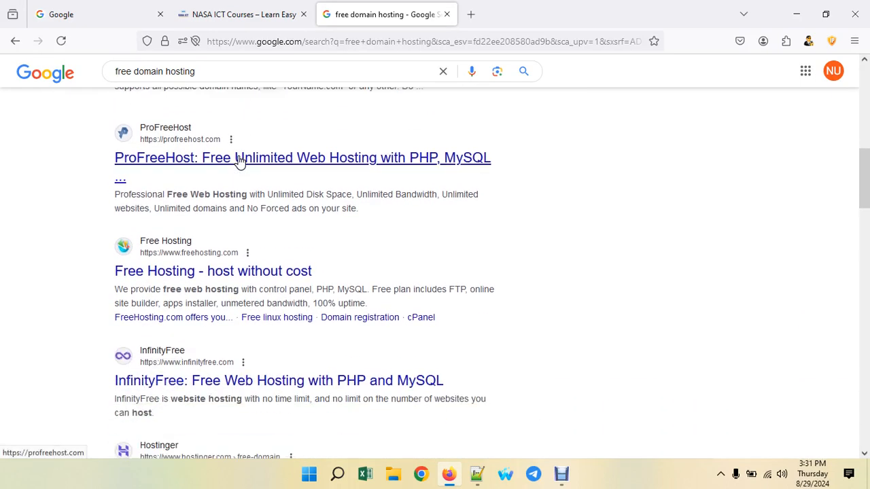
{"action": "scroll", "coordinate": [238, 161], "scroll_direction": "up", "scroll_amount": 6}
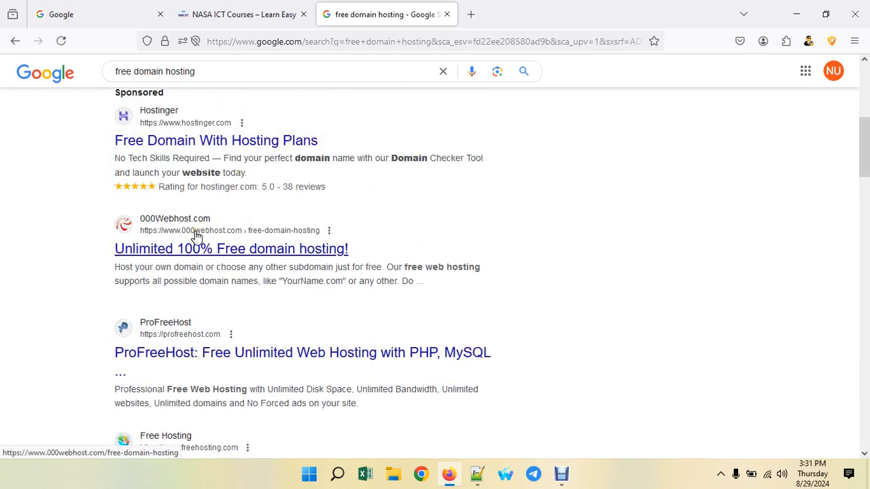
{"action": "left_click", "coordinate": [268, 249]}
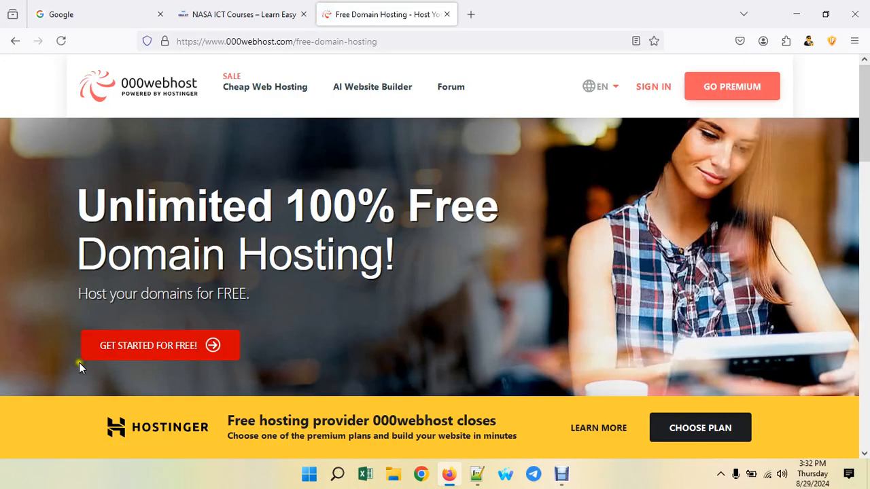
{"action": "left_click", "coordinate": [191, 347]}
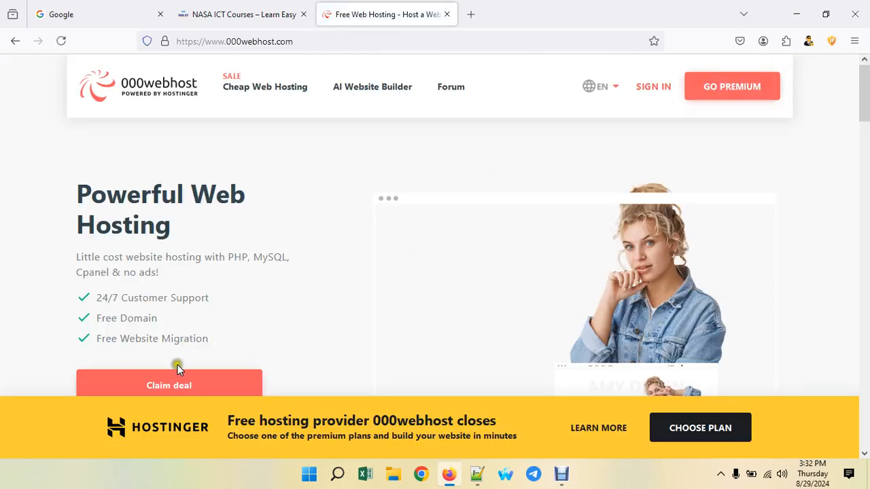
- Use Claim deal to reach the pricing plans, then pick Try for free under AI Website Builder
{"action": "scroll", "coordinate": [170, 356], "scroll_direction": "down", "scroll_amount": 2}
{"action": "scroll", "coordinate": [179, 350], "scroll_direction": "up", "scroll_amount": 2}
{"action": "scroll", "coordinate": [180, 350], "scroll_direction": "down", "scroll_amount": 8}
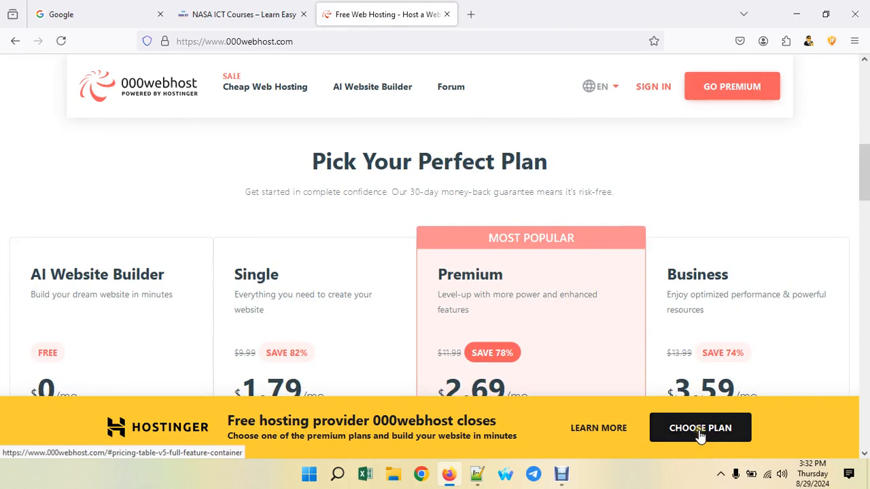
{"action": "scroll", "coordinate": [229, 345], "scroll_direction": "down", "scroll_amount": 3}
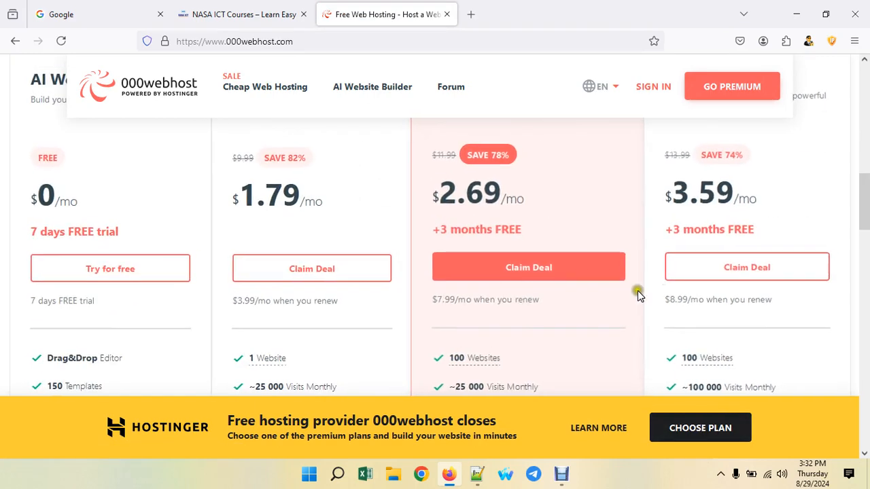
{"action": "scroll", "coordinate": [102, 268], "scroll_direction": "down", "scroll_amount": 4}
{"action": "scroll", "coordinate": [104, 270], "scroll_direction": "down", "scroll_amount": 4}
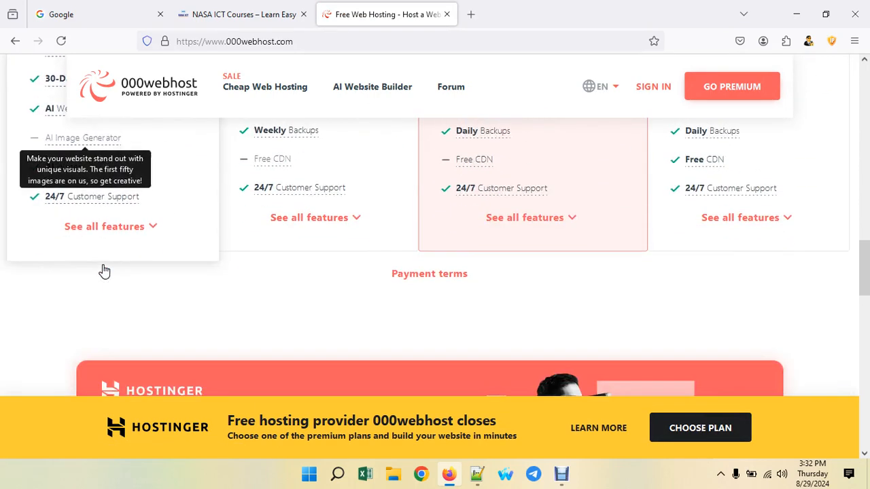
{"action": "scroll", "coordinate": [104, 270], "scroll_direction": "up", "scroll_amount": 5}
{"action": "scroll", "coordinate": [104, 270], "scroll_direction": "up", "scroll_amount": 3}
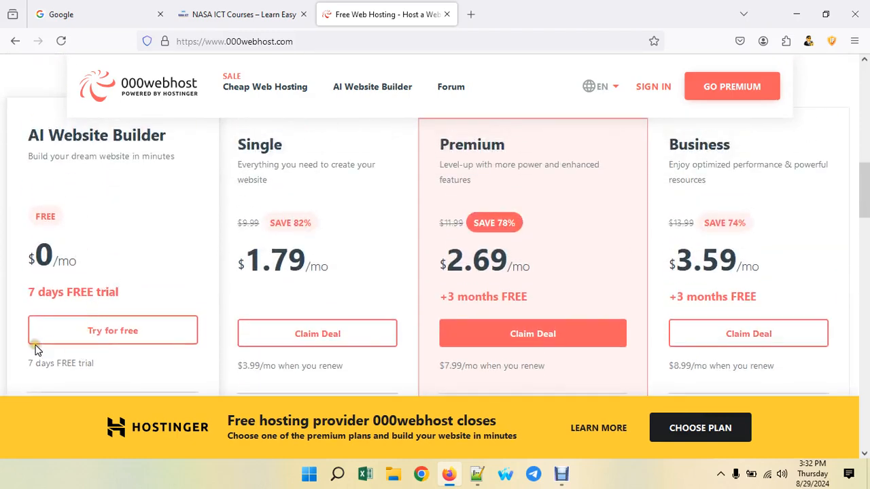
{"action": "scroll", "coordinate": [147, 342], "scroll_direction": "down", "scroll_amount": 3}
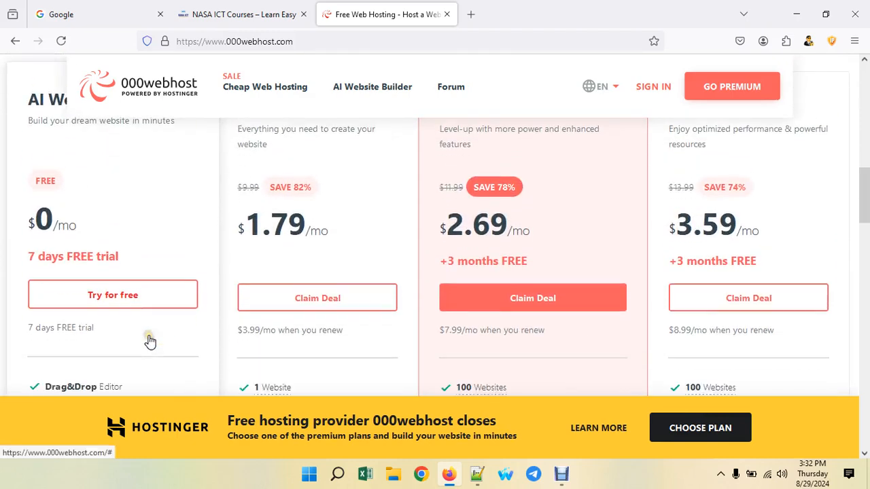
{"action": "scroll", "coordinate": [151, 342], "scroll_direction": "up", "scroll_amount": 10}
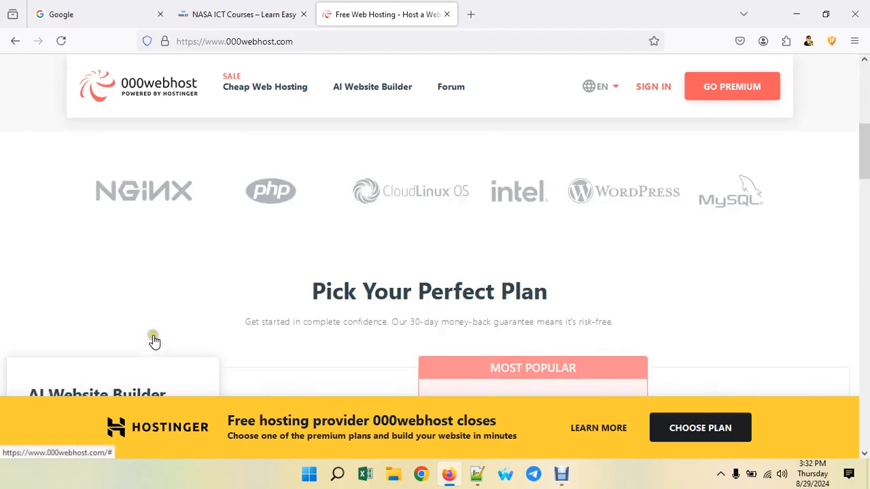
{"action": "scroll", "coordinate": [154, 342], "scroll_direction": "up", "scroll_amount": 3}
{"action": "scroll", "coordinate": [154, 342], "scroll_direction": "down", "scroll_amount": 1}
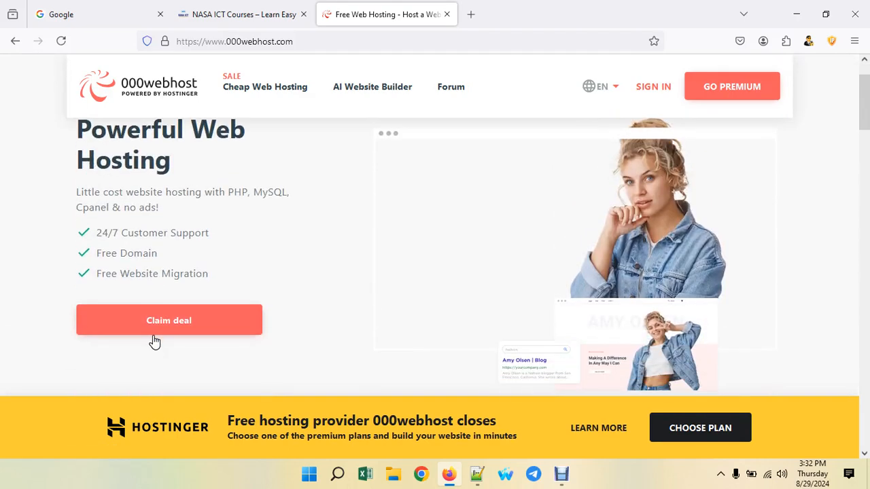
{"action": "left_click", "coordinate": [202, 327]}
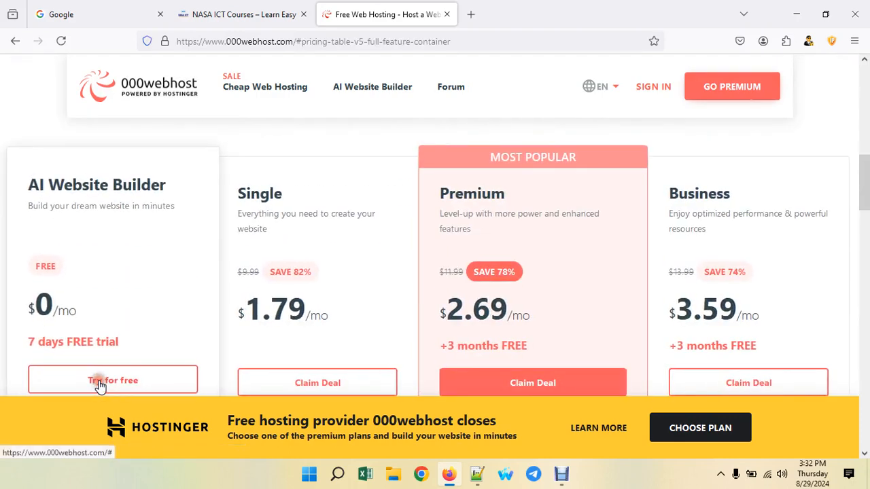
{"action": "left_click", "coordinate": [94, 379]}
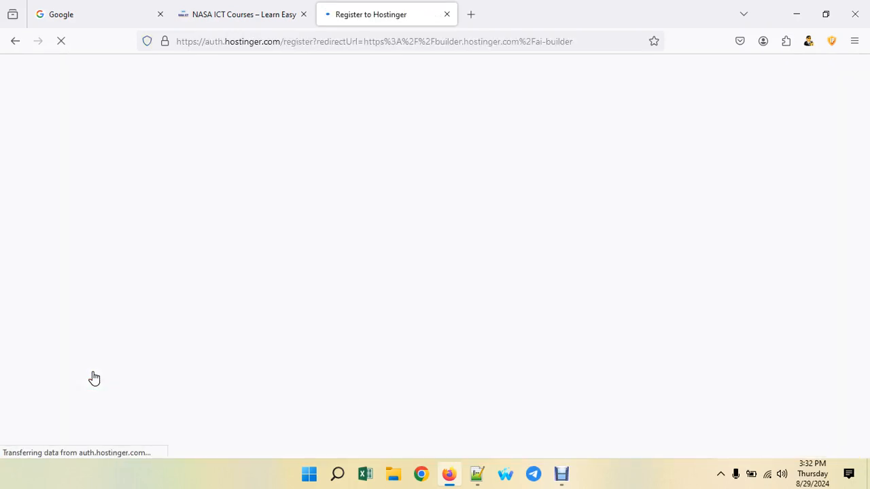
- Register on Hostinger with Continue with Google, confirm the chosen account, and return to the Google tab
{"action": "left_click", "coordinate": [399, 172]}
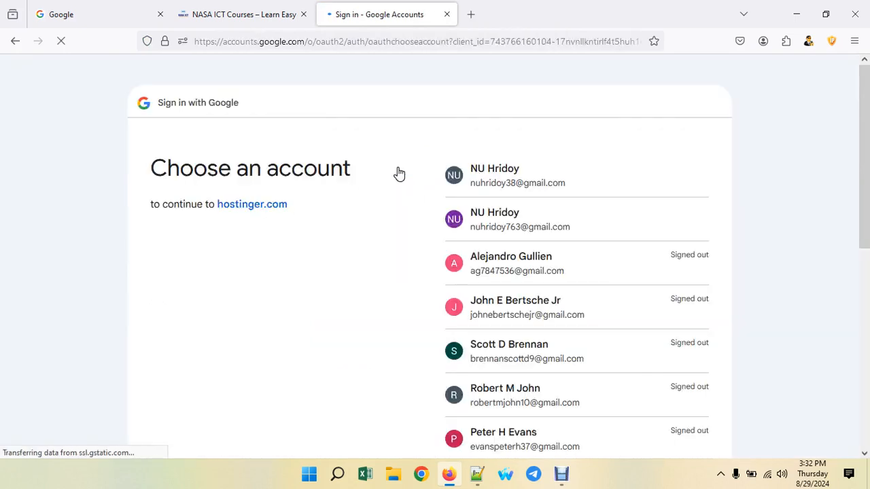
{"action": "left_click", "coordinate": [521, 229]}
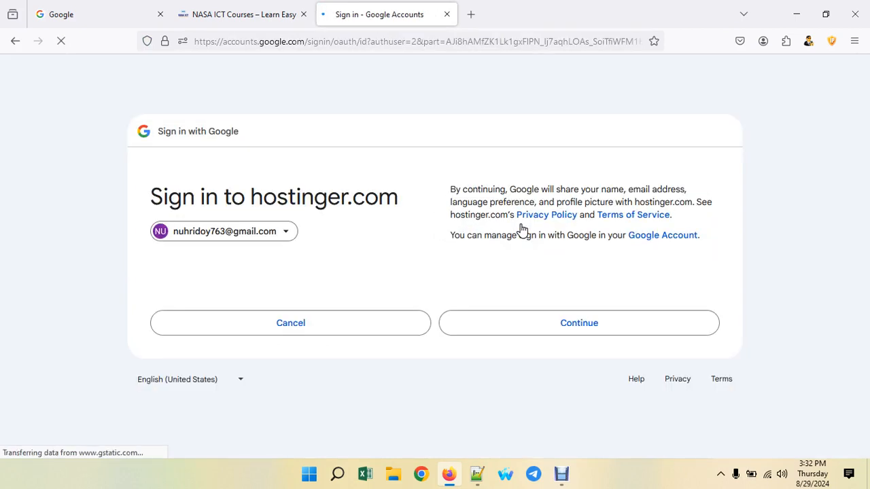
{"action": "left_click", "coordinate": [517, 327]}
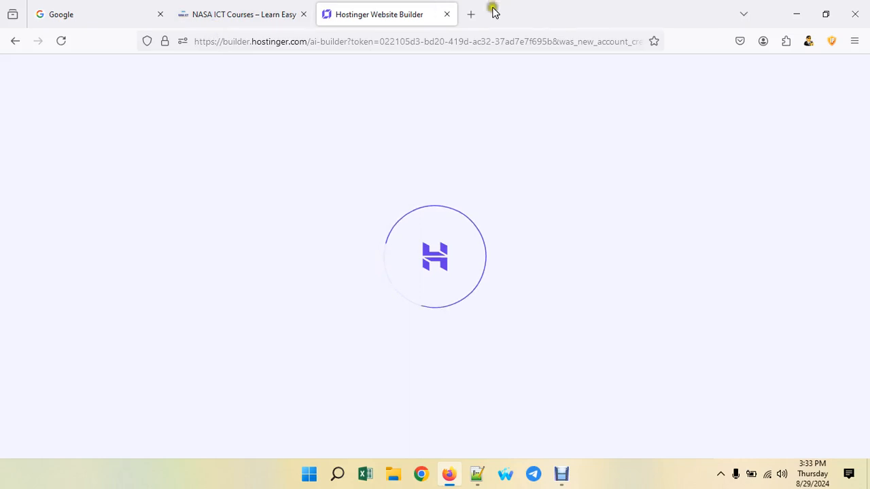
{"action": "left_click", "coordinate": [102, 15]}
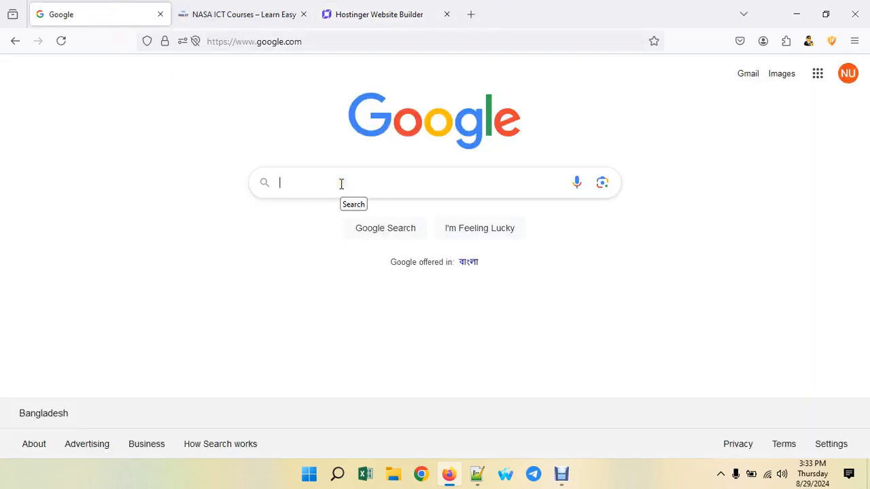
- Search 'xampp free download' and start the XAMPP 8.2.12 Windows (64 bit) installer download
{"action": "type", "text": "xampp"}
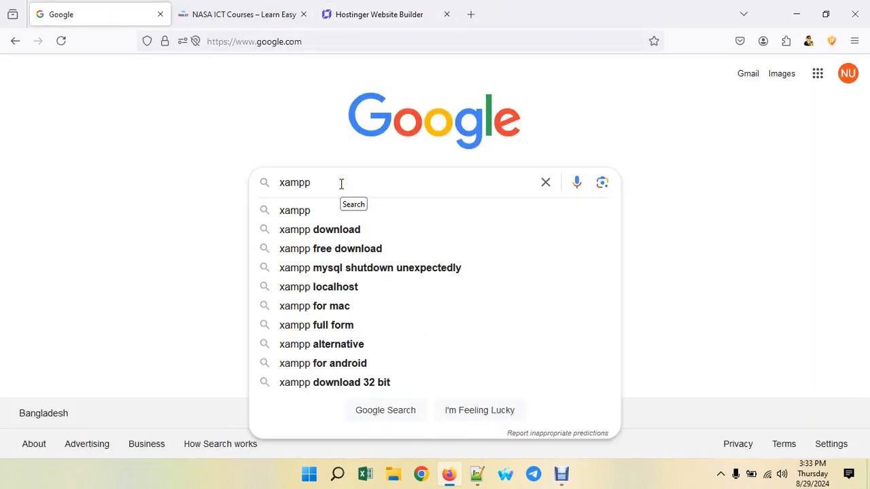
{"action": "left_click", "coordinate": [320, 248]}
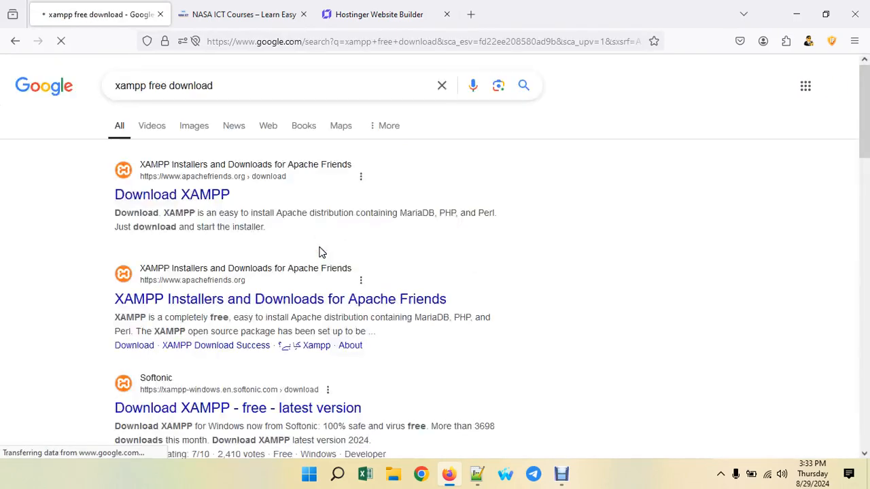
{"action": "left_click", "coordinate": [216, 197]}
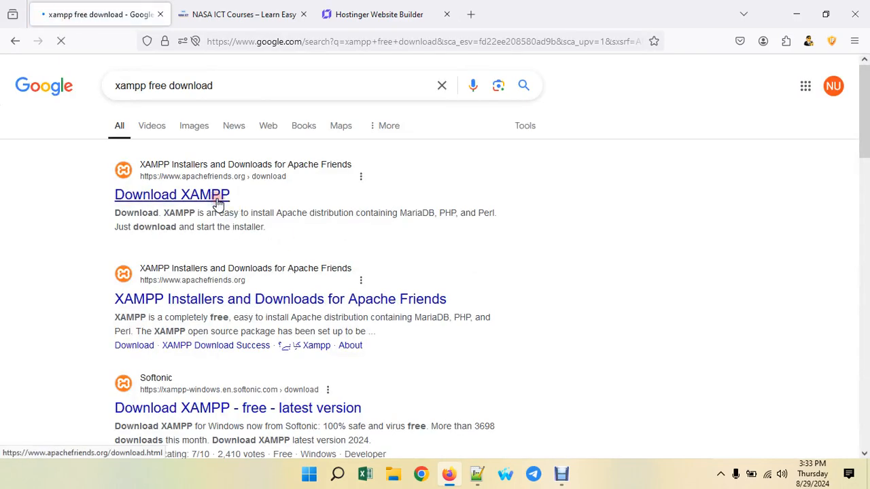
{"action": "scroll", "coordinate": [219, 205], "scroll_direction": "down", "scroll_amount": 2}
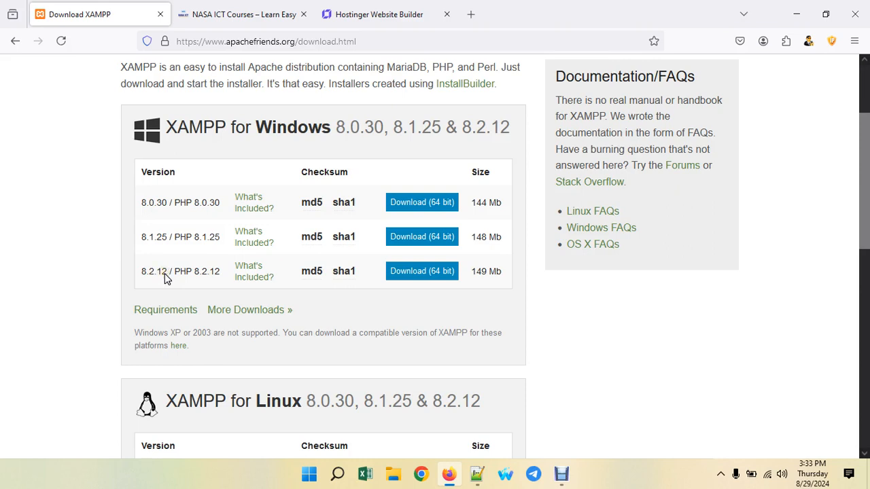
{"action": "left_click", "coordinate": [432, 273]}
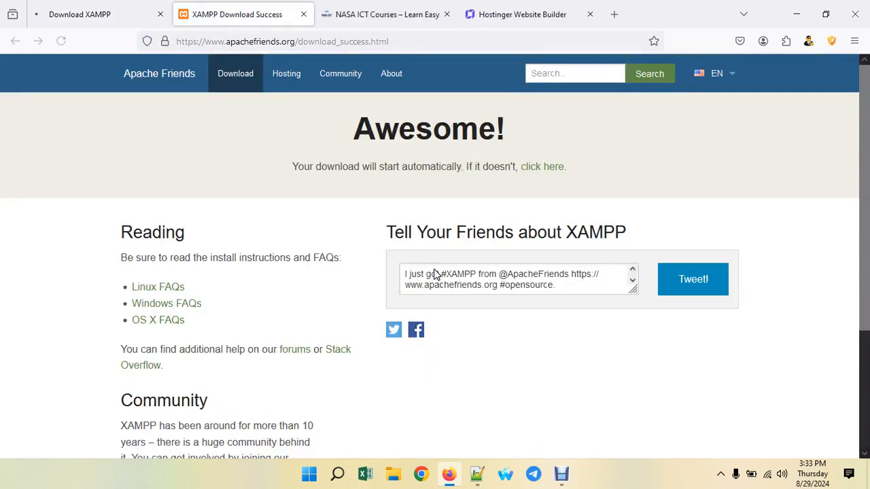
- Save the XAMPP installer to Downloads, then click Start creating in Hostinger Website Builder
{"action": "scroll", "coordinate": [263, 295], "scroll_direction": "down", "scroll_amount": 3}
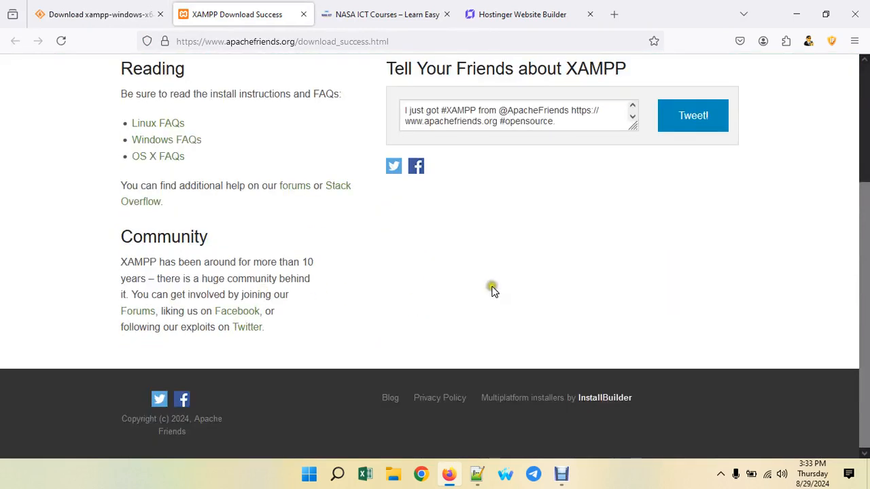
{"action": "scroll", "coordinate": [492, 288], "scroll_direction": "up", "scroll_amount": 3}
{"action": "left_click", "coordinate": [477, 286]}
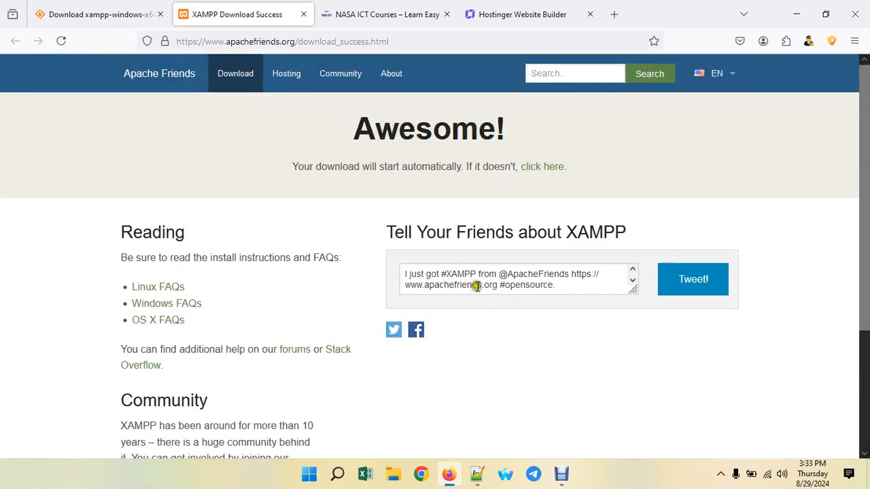
{"action": "left_click", "coordinate": [242, 184]}
{"action": "scroll", "coordinate": [264, 212], "scroll_direction": "down", "scroll_amount": 5}
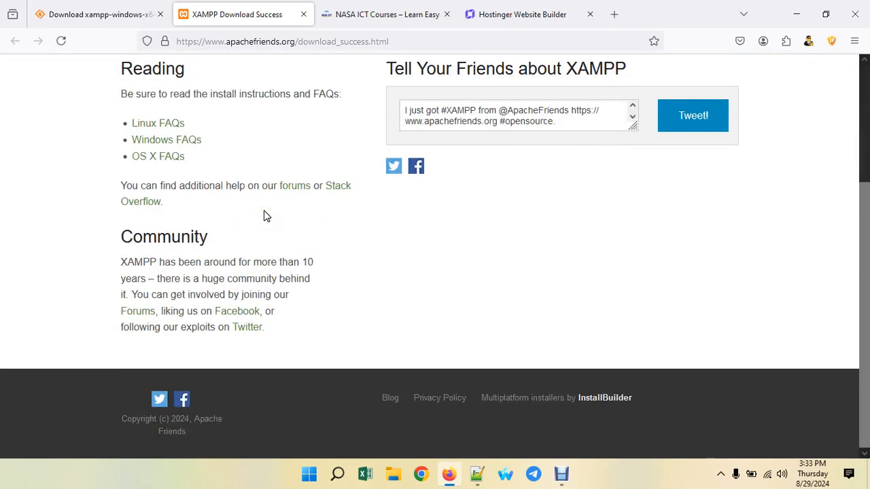
{"action": "scroll", "coordinate": [266, 213], "scroll_direction": "up", "scroll_amount": 5}
{"action": "scroll", "coordinate": [266, 217], "scroll_direction": "down", "scroll_amount": 2}
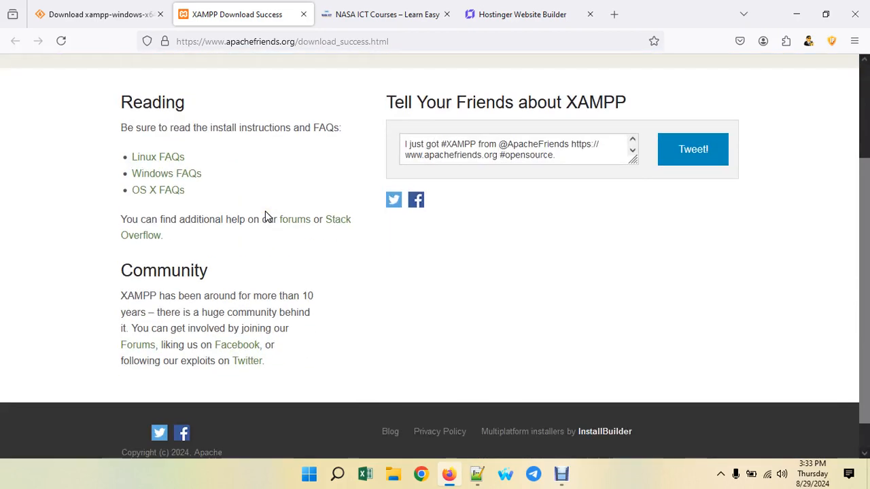
{"action": "left_click", "coordinate": [165, 246]}
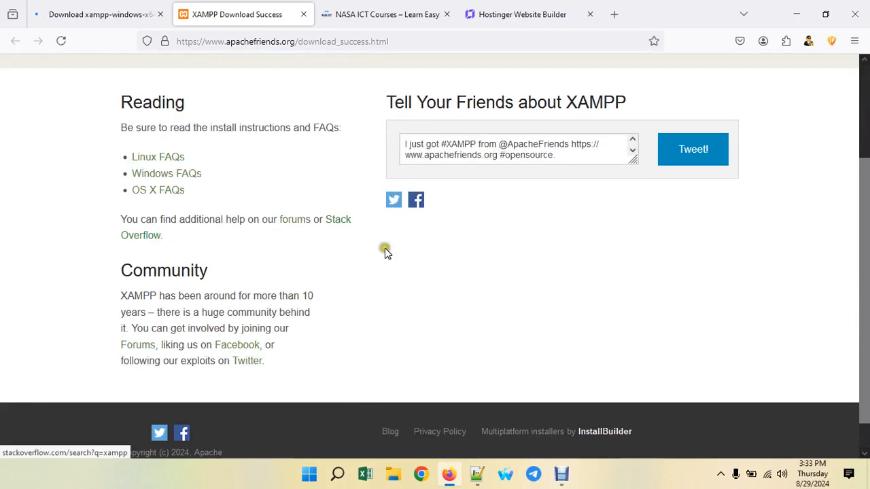
{"action": "scroll", "coordinate": [384, 248], "scroll_direction": "up", "scroll_amount": 2}
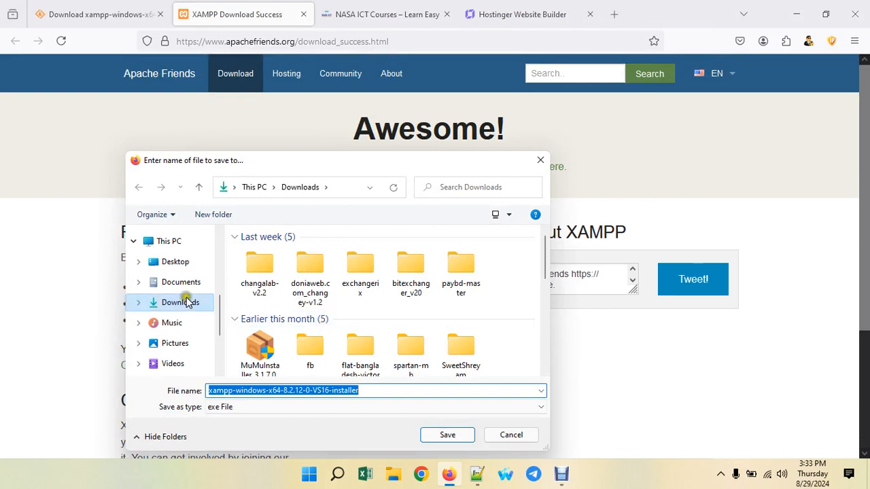
{"action": "left_click", "coordinate": [187, 305]}
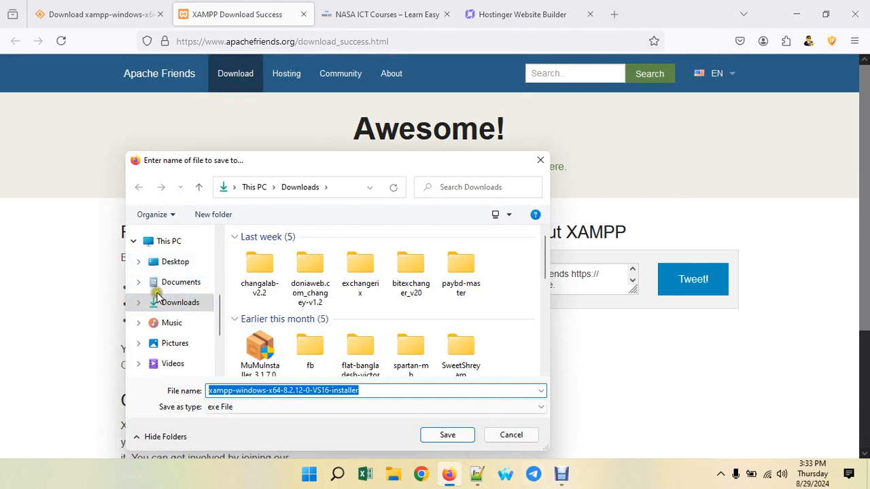
{"action": "left_click", "coordinate": [449, 433]}
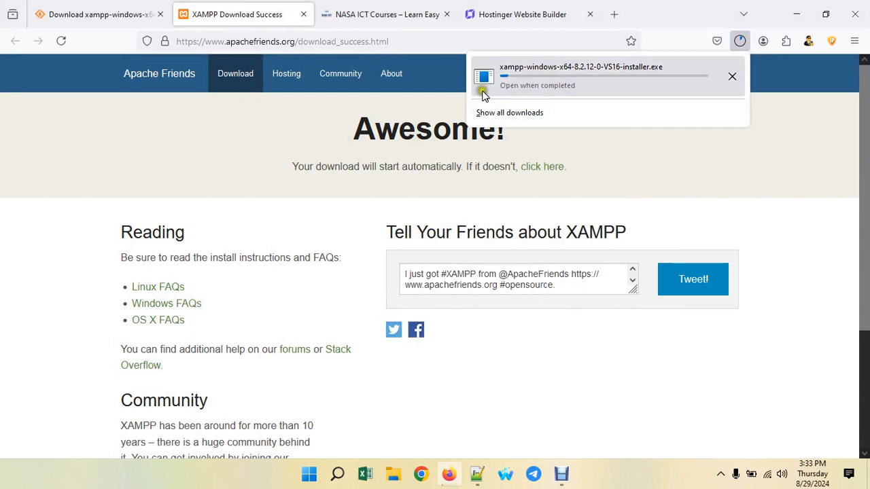
{"action": "left_click", "coordinate": [520, 14]}
{"action": "left_click", "coordinate": [412, 289]}
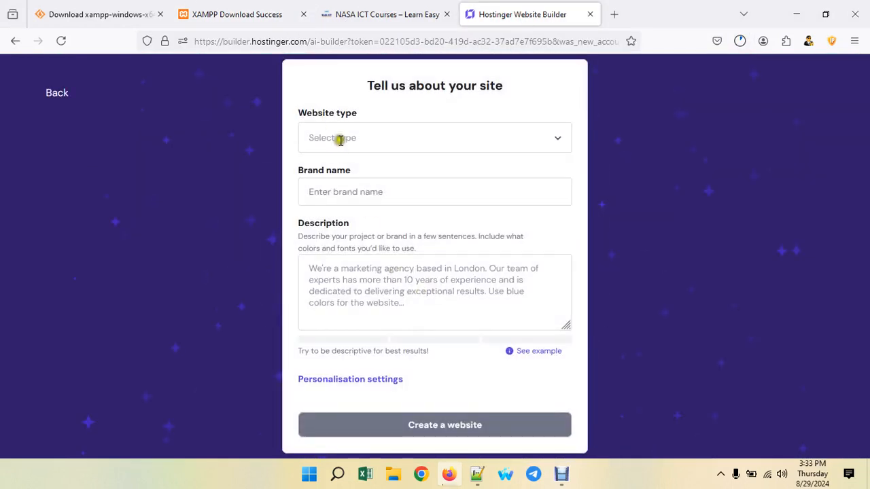
- Choose Blog as the website type, leave the brand name empty, and close the builder tab
{"action": "left_click", "coordinate": [399, 141]}
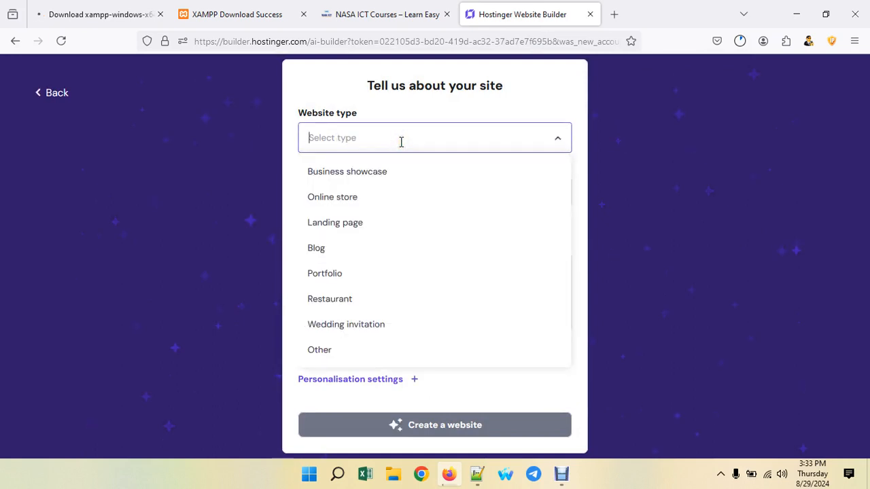
{"action": "left_click", "coordinate": [340, 250]}
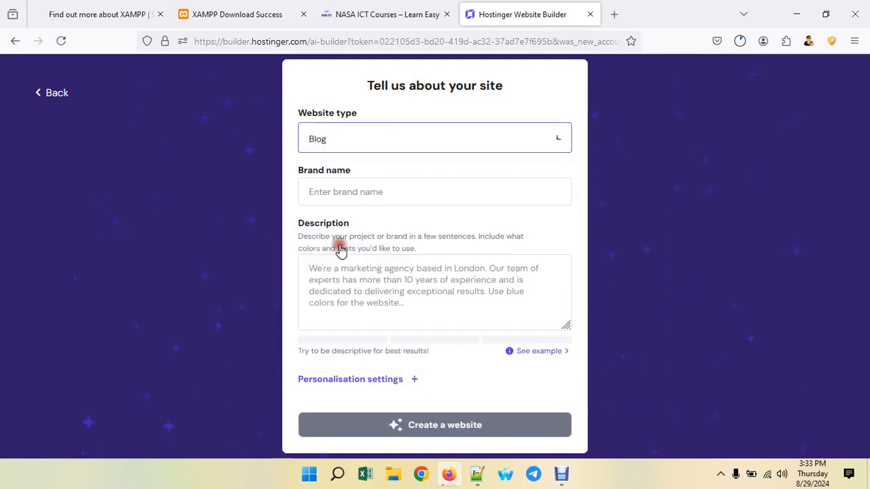
{"action": "left_click", "coordinate": [399, 190]}
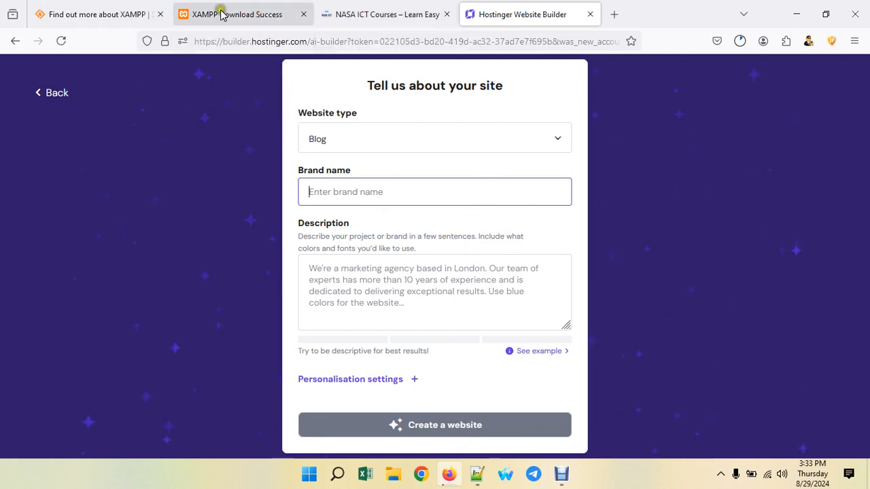
{"action": "left_click", "coordinate": [590, 15]}
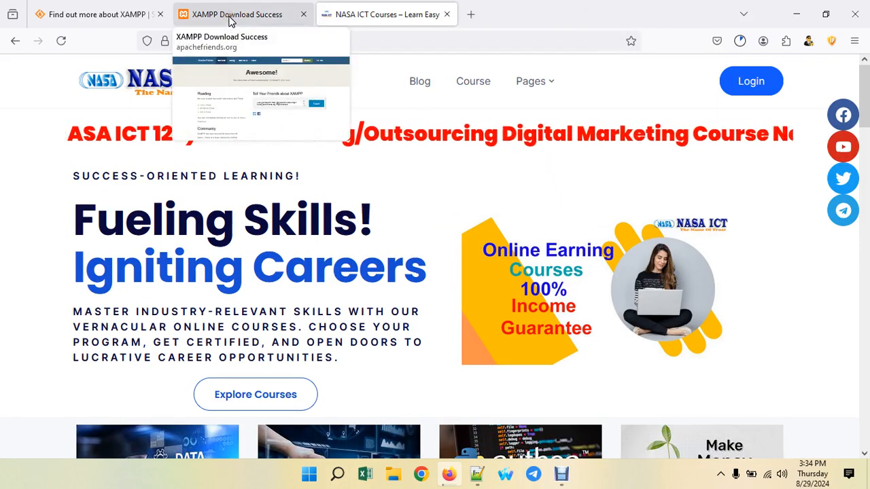
- Check the XAMPP download (about 50 of 150 MB), then minimize Firefox and the notes window
{"action": "left_click", "coordinate": [229, 15]}
{"action": "left_click", "coordinate": [740, 41]}
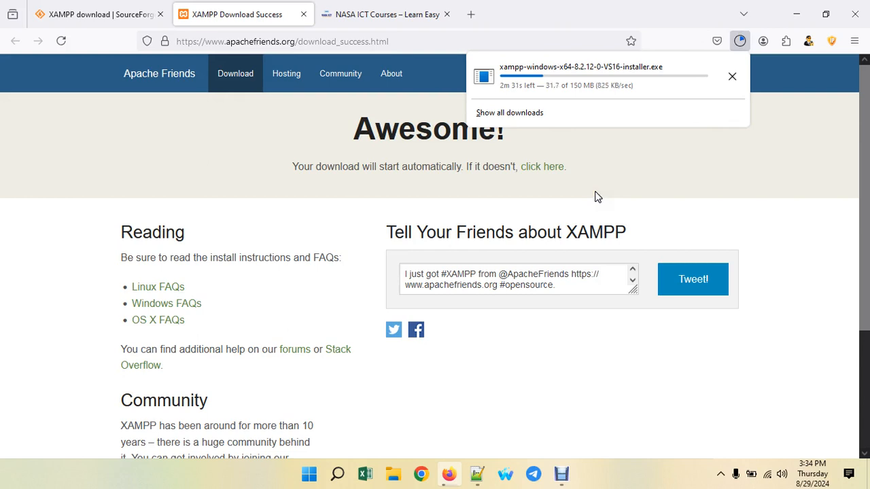
{"action": "left_click", "coordinate": [794, 13]}
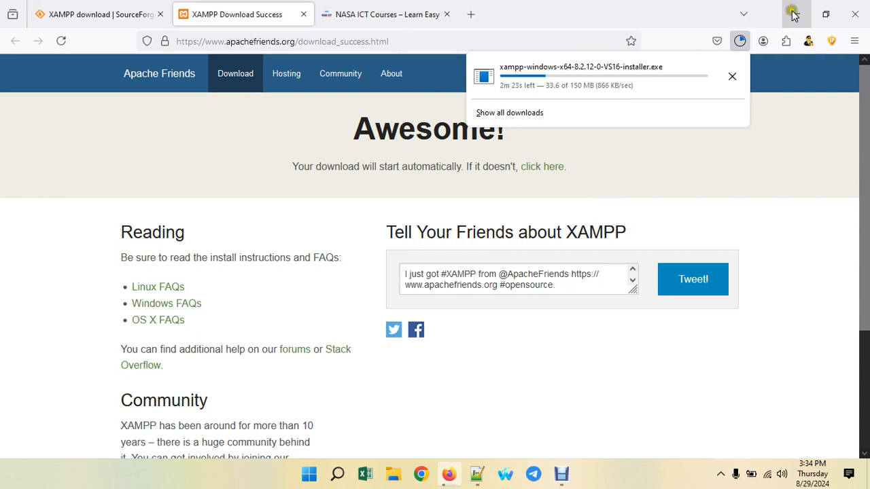
{"action": "left_click", "coordinate": [790, 16]}
{"action": "left_click", "coordinate": [795, 14]}
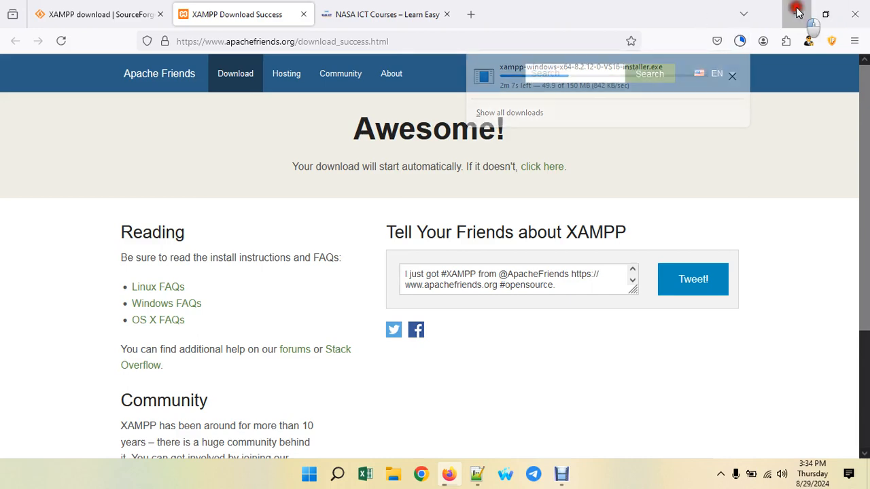
{"action": "left_click", "coordinate": [794, 7]}
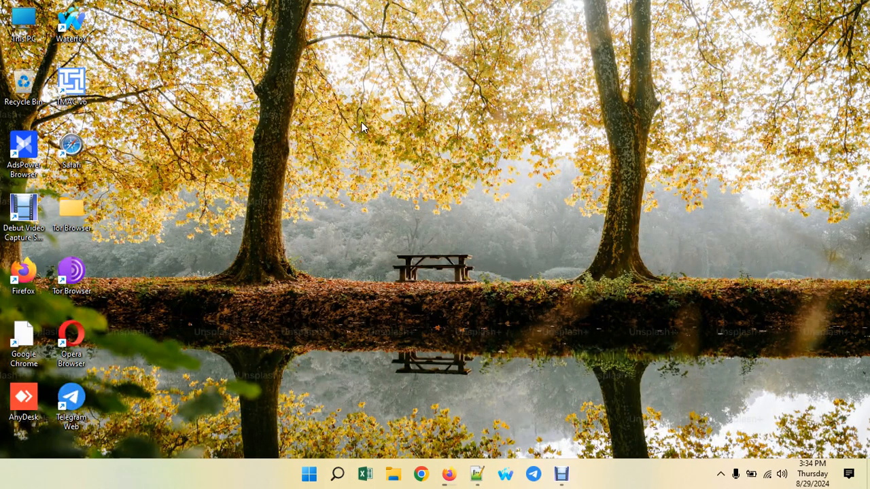
- Browse to C:\xampp\htdocs and delete the applications file
{"action": "double_click", "coordinate": [27, 23]}
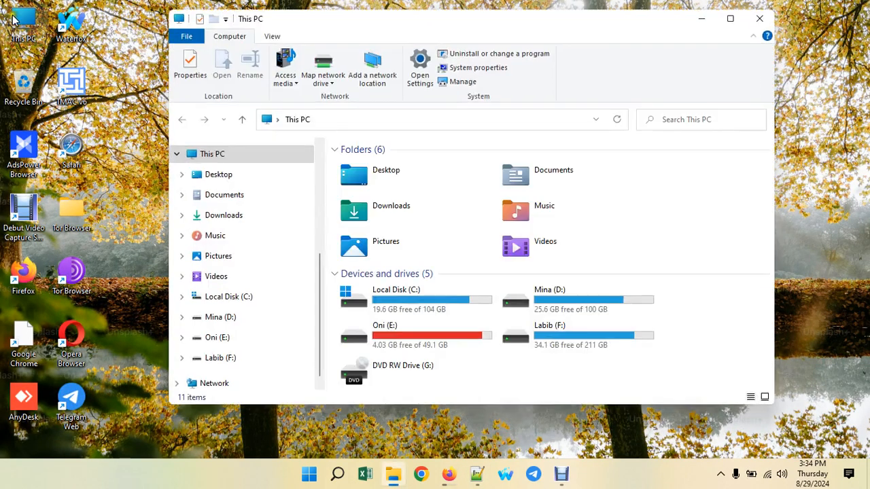
{"action": "double_click", "coordinate": [403, 303]}
{"action": "left_click", "coordinate": [360, 306]}
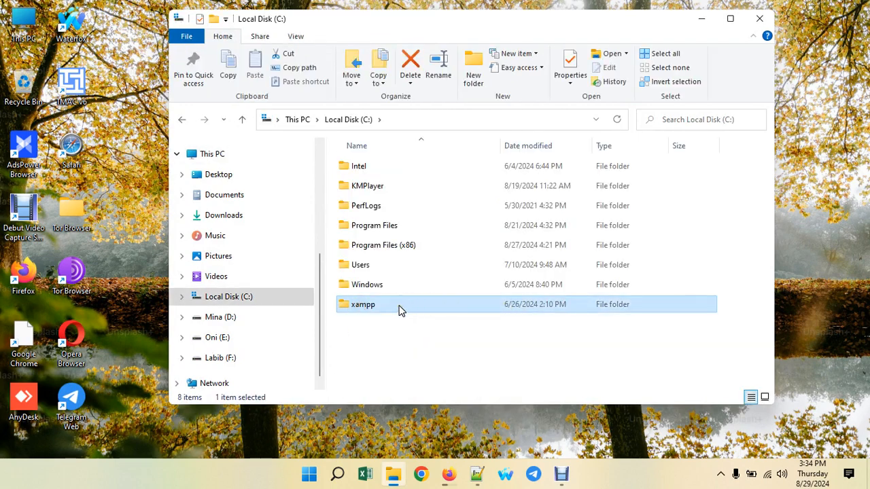
{"action": "left_click", "coordinate": [368, 306]}
{"action": "left_click", "coordinate": [383, 303]}
{"action": "double_click", "coordinate": [382, 304]}
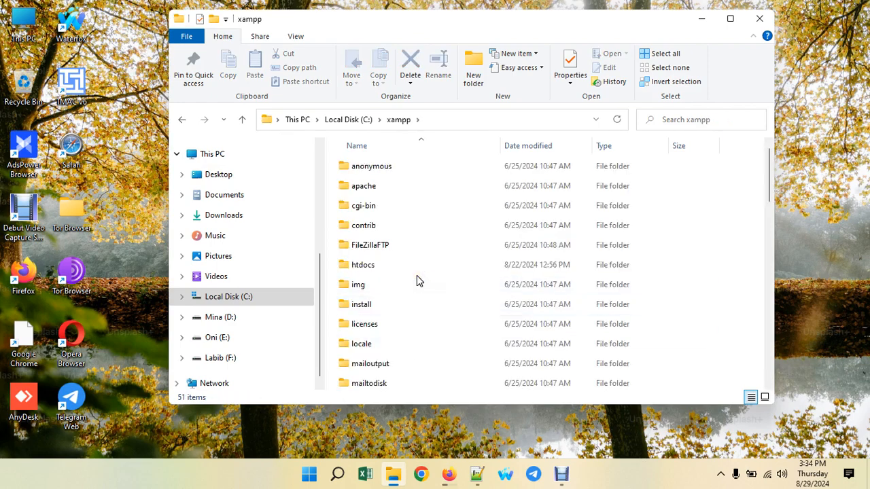
{"action": "double_click", "coordinate": [367, 265]}
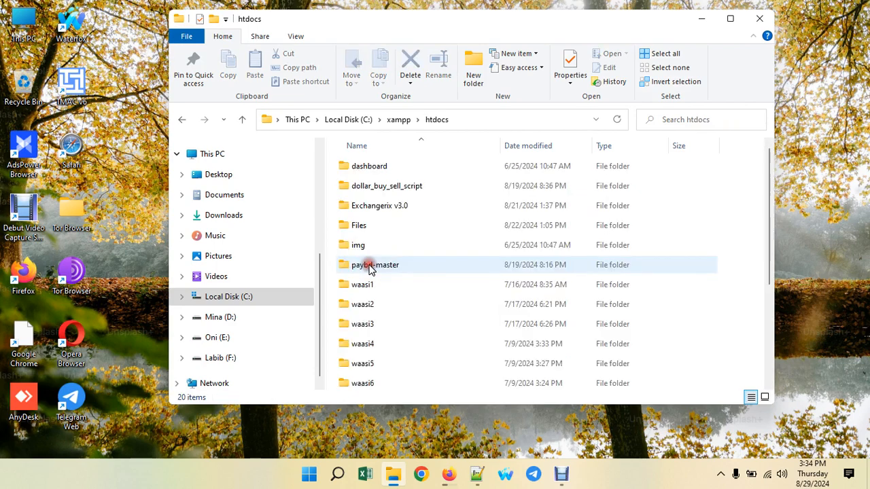
{"action": "scroll", "coordinate": [354, 218], "scroll_direction": "down", "scroll_amount": 3}
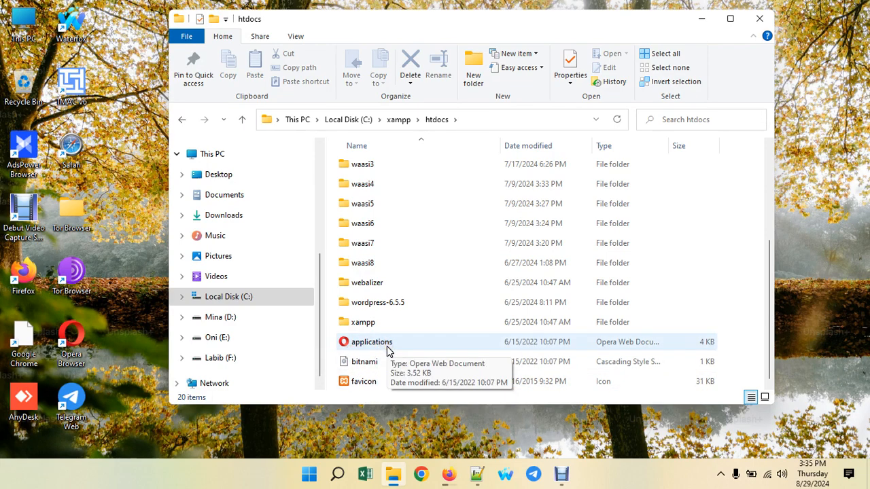
{"action": "left_click", "coordinate": [387, 343]}
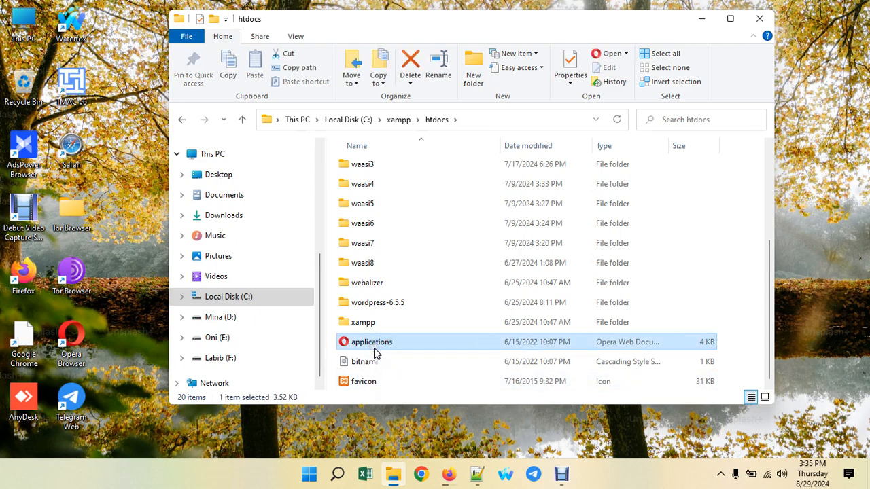
{"action": "key", "text": "Delete"}
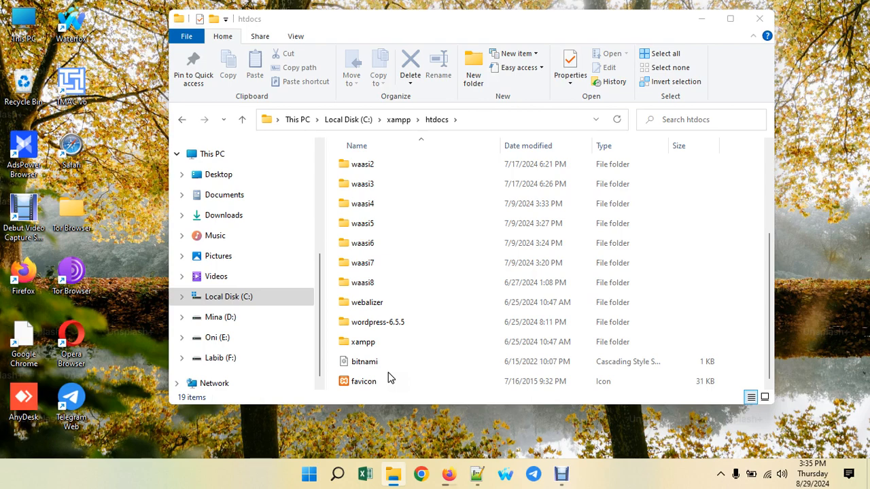
- Go back to C:\xampp and select the xampp-control application
{"action": "left_click", "coordinate": [398, 120]}
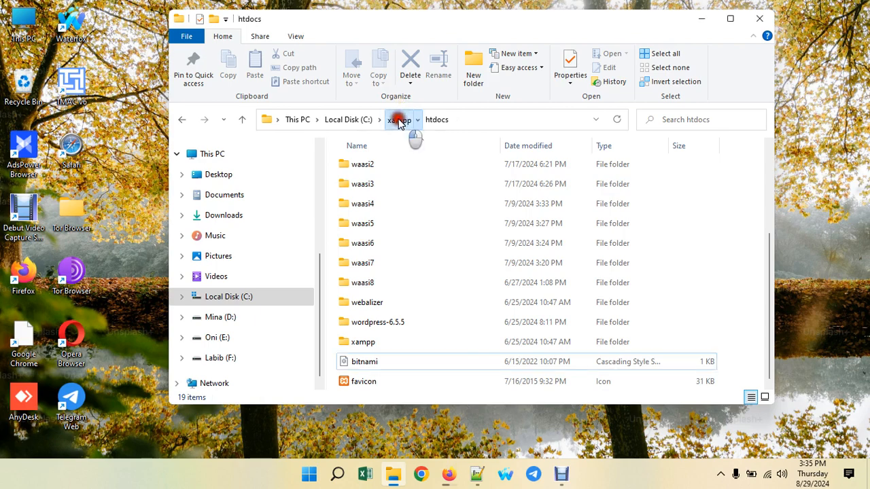
{"action": "scroll", "coordinate": [431, 279], "scroll_direction": "down", "scroll_amount": 7}
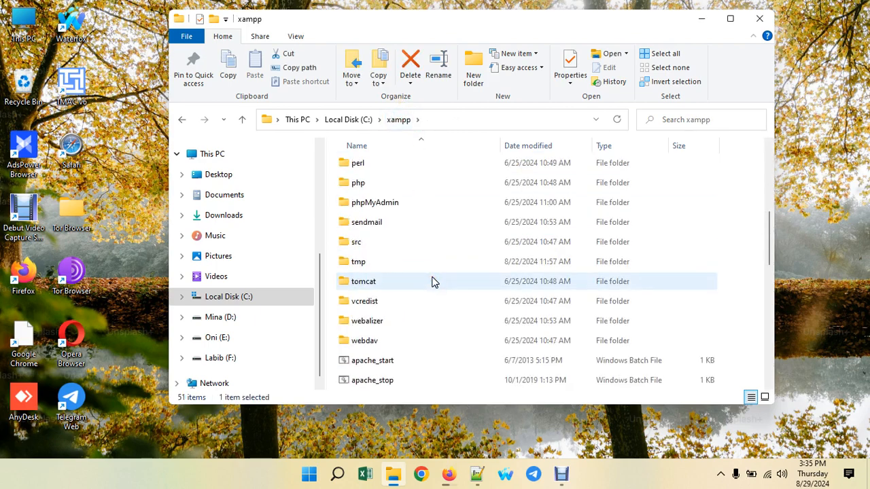
{"action": "scroll", "coordinate": [434, 282], "scroll_direction": "down", "scroll_amount": 4}
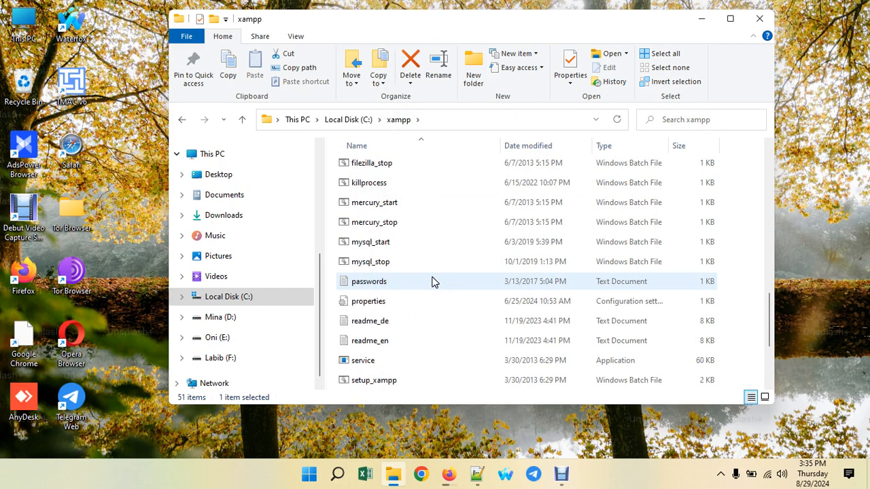
{"action": "scroll", "coordinate": [434, 282], "scroll_direction": "down", "scroll_amount": 3}
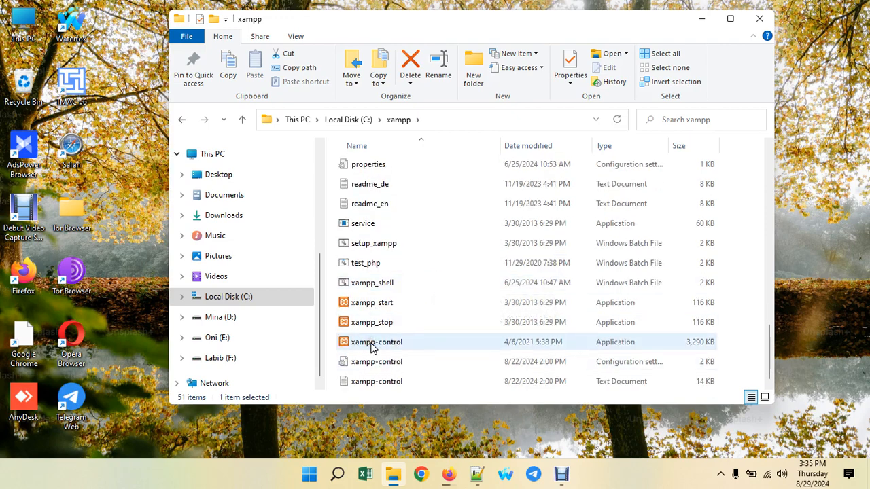
{"action": "left_click", "coordinate": [373, 344]}
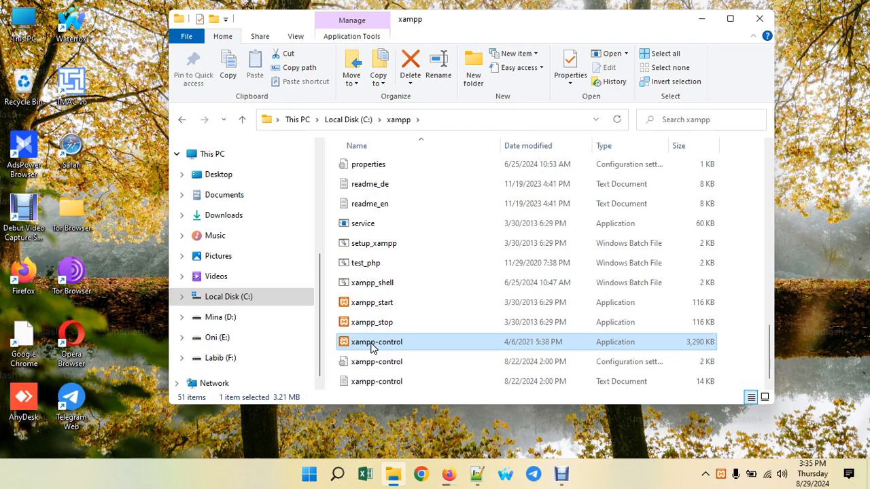
- Launch xampp-control, start Apache (ports 80, 443) and MySQL (port 3306), then close the panel
{"action": "double_click", "coordinate": [373, 343]}
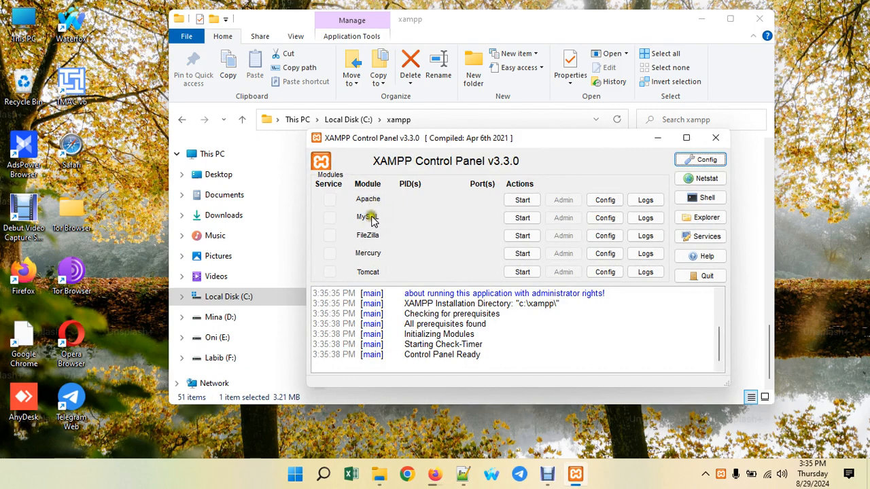
{"action": "left_click", "coordinate": [522, 200]}
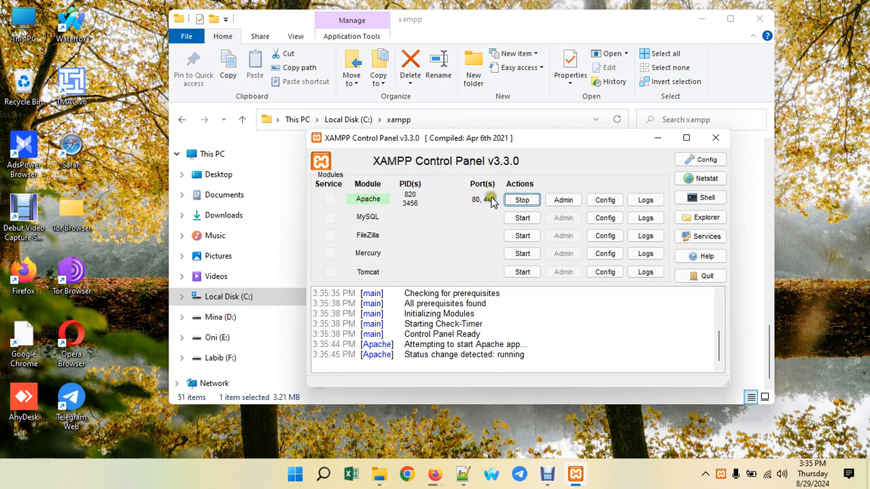
{"action": "left_click", "coordinate": [522, 218]}
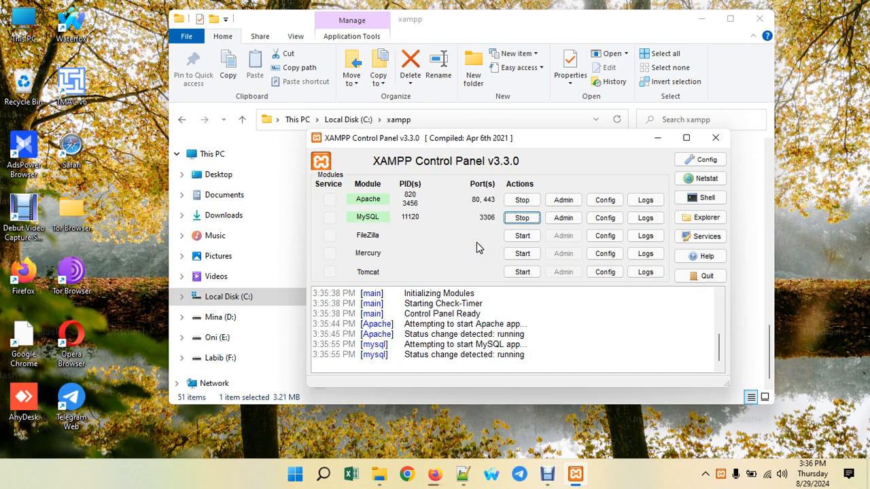
{"action": "left_click", "coordinate": [716, 138]}
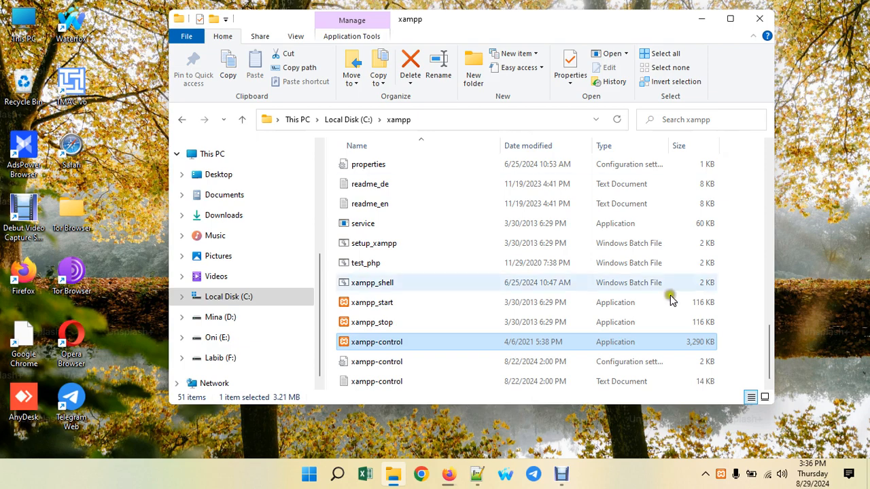
- Load localhost in a new Firefox tab to view the Index of / listing of htdocs
{"action": "left_click", "coordinate": [449, 474]}
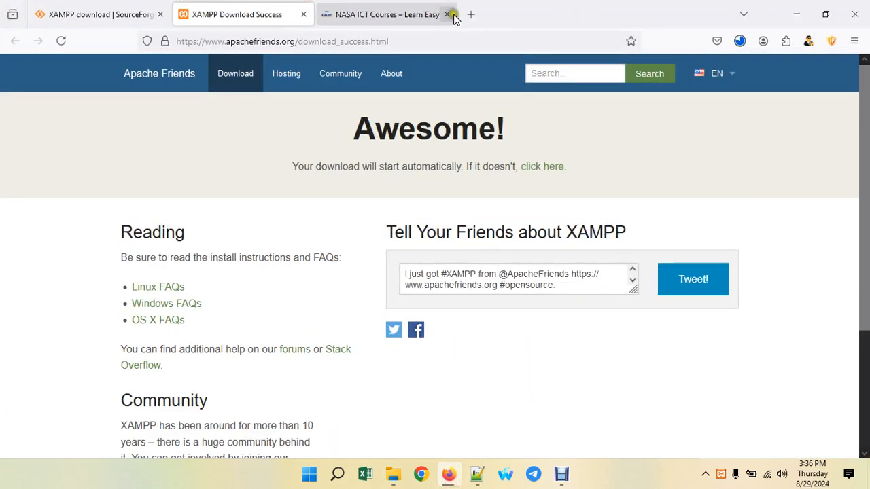
{"action": "left_click", "coordinate": [471, 14]}
{"action": "type", "text": "localhost/"}
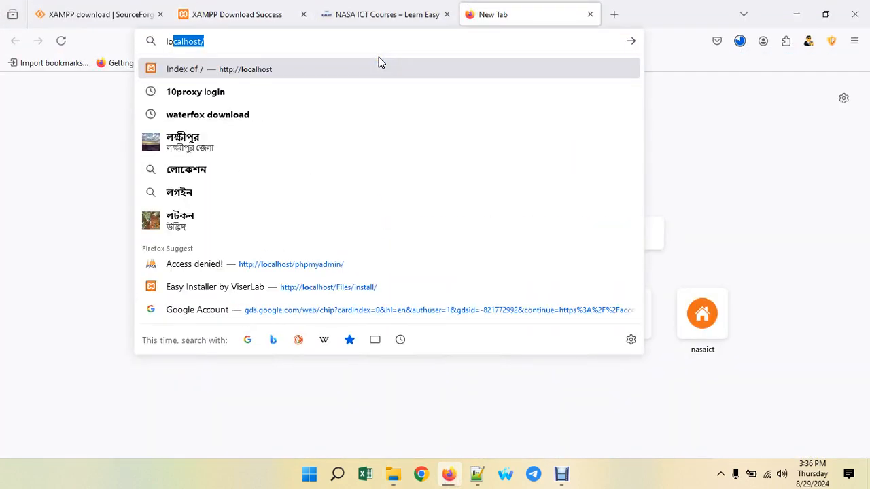
{"action": "key", "text": "Return"}
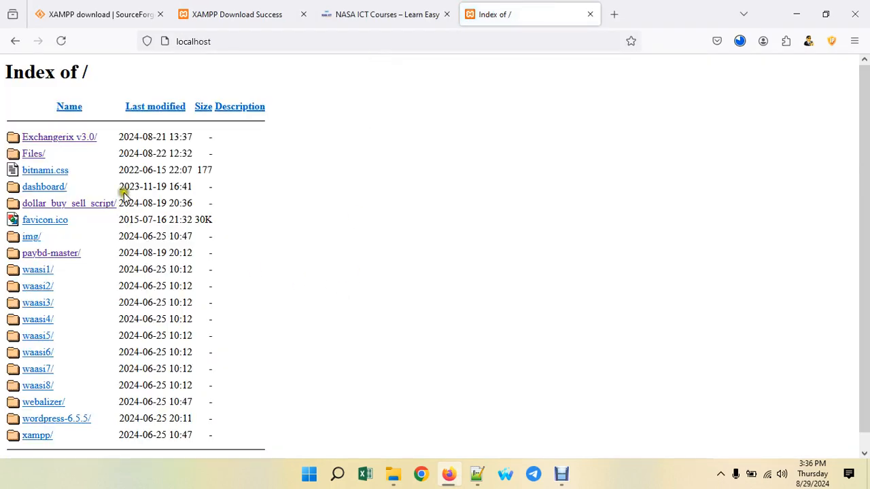
{"action": "scroll", "coordinate": [58, 285], "scroll_direction": "down", "scroll_amount": 1}
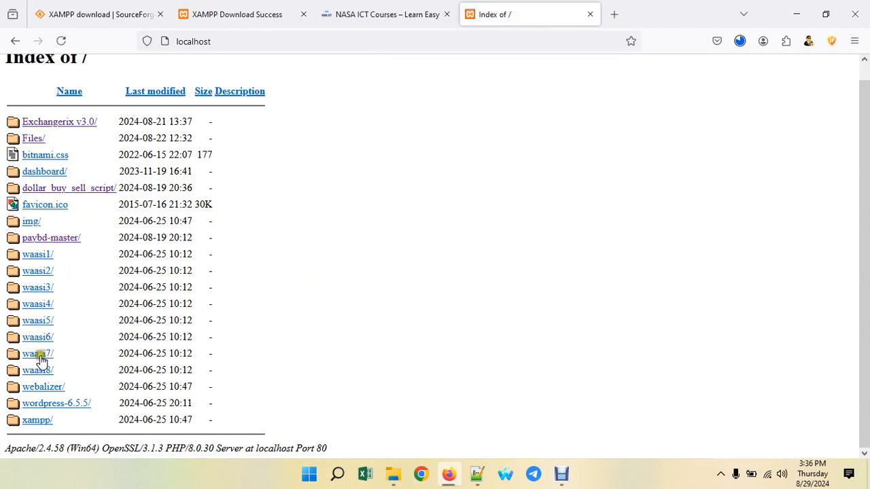
{"action": "scroll", "coordinate": [48, 272], "scroll_direction": "up", "scroll_amount": 1}
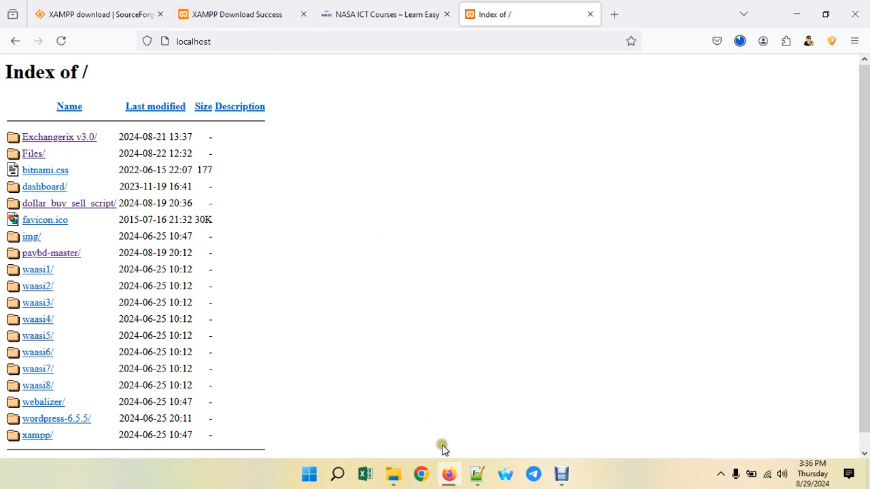
- In a new tab, search Google for 'wordpress download' and locate the Download – WordPress.org result
{"action": "left_click", "coordinate": [612, 19]}
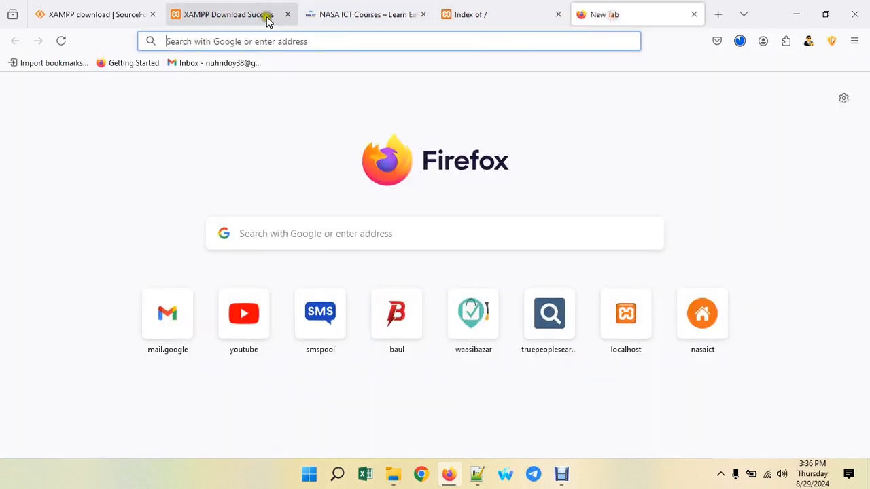
{"action": "type", "text": "woor"}
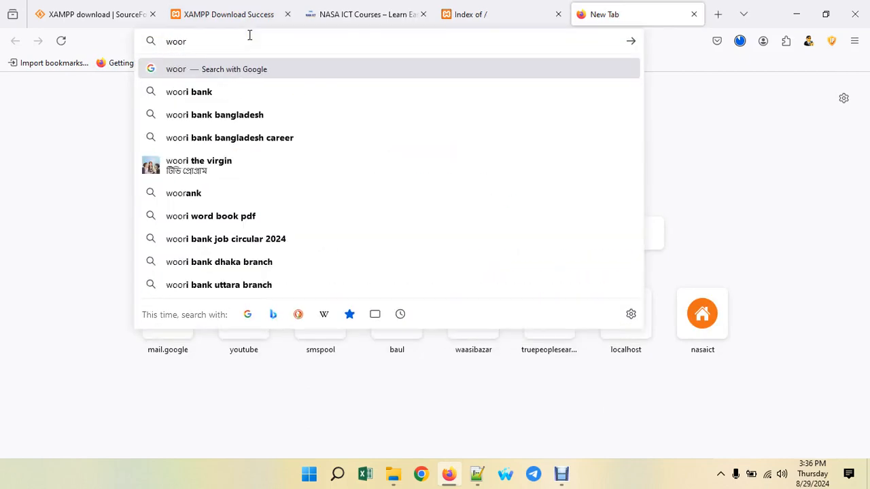
{"action": "key", "text": "BackSpace"}
{"action": "key", "text": "BackSpace"}
{"action": "key", "text": "BackSpace"}
{"action": "key", "text": "BackSpace"}
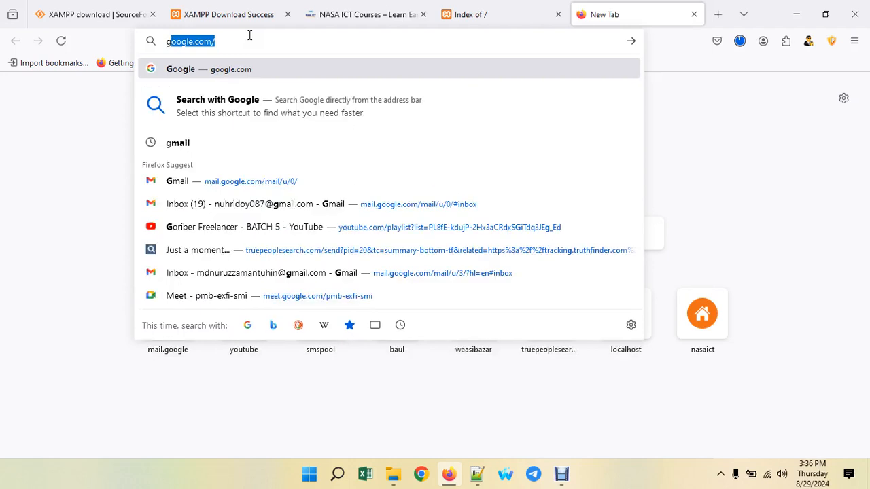
{"action": "key", "text": "Return"}
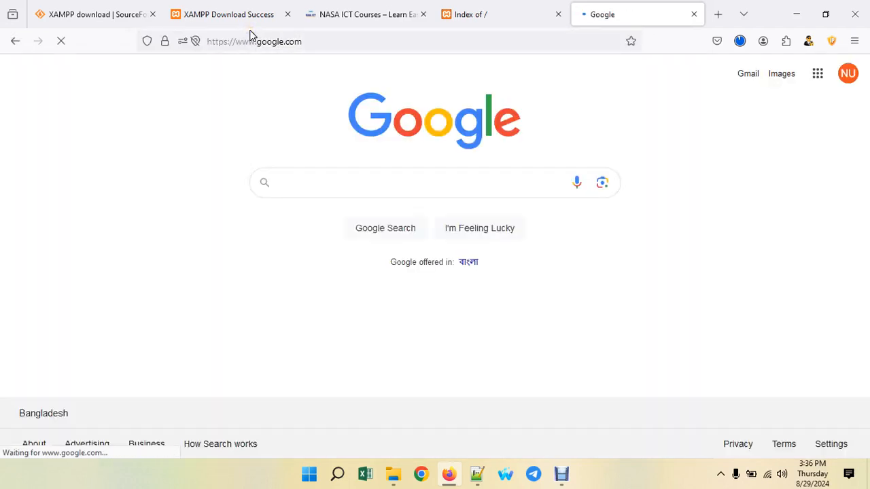
{"action": "type", "text": "wo"}
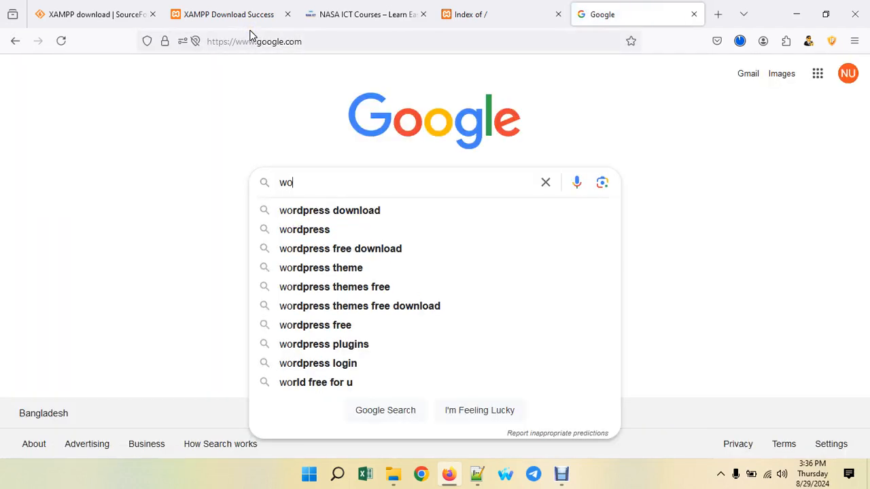
{"action": "left_click", "coordinate": [325, 211]}
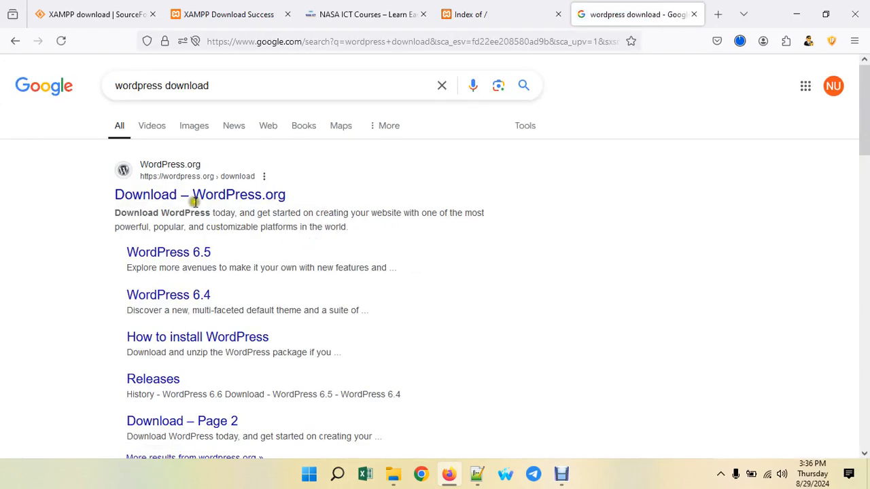
{"action": "scroll", "coordinate": [213, 188], "scroll_direction": "down", "scroll_amount": 4}
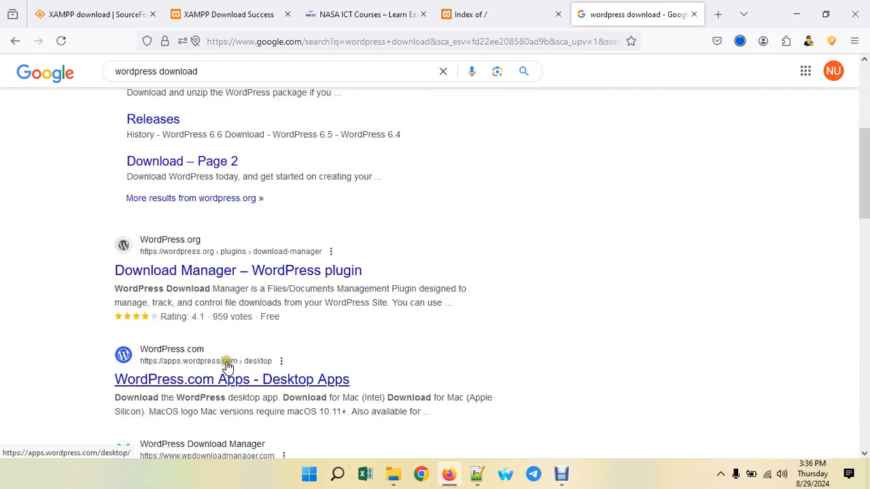
{"action": "scroll", "coordinate": [229, 364], "scroll_direction": "up", "scroll_amount": 3}
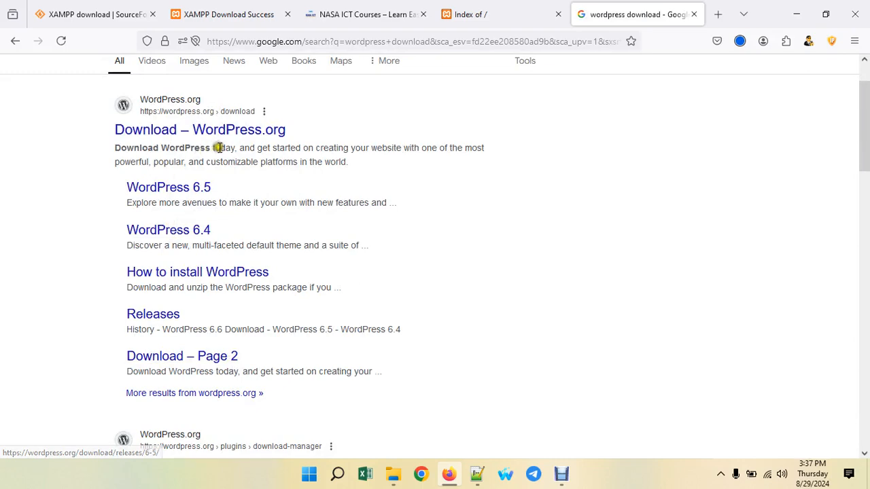
{"action": "scroll", "coordinate": [225, 197], "scroll_direction": "down", "scroll_amount": 3}
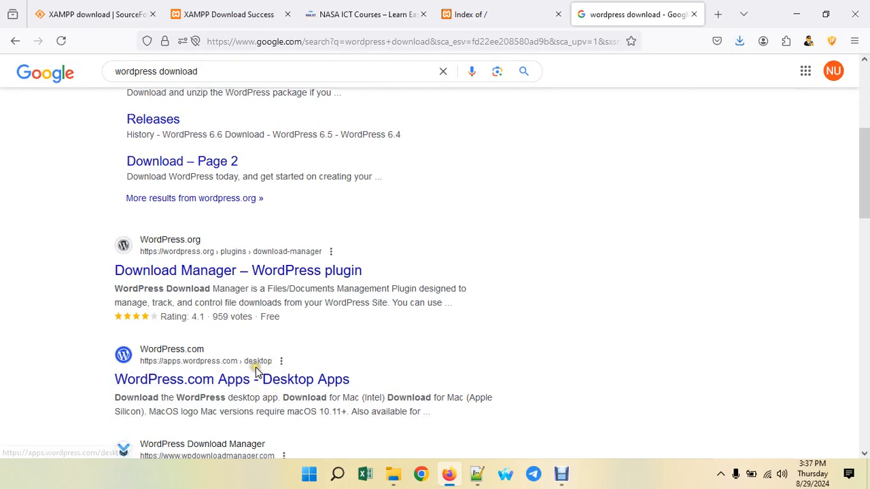
{"action": "scroll", "coordinate": [284, 347], "scroll_direction": "up", "scroll_amount": 5}
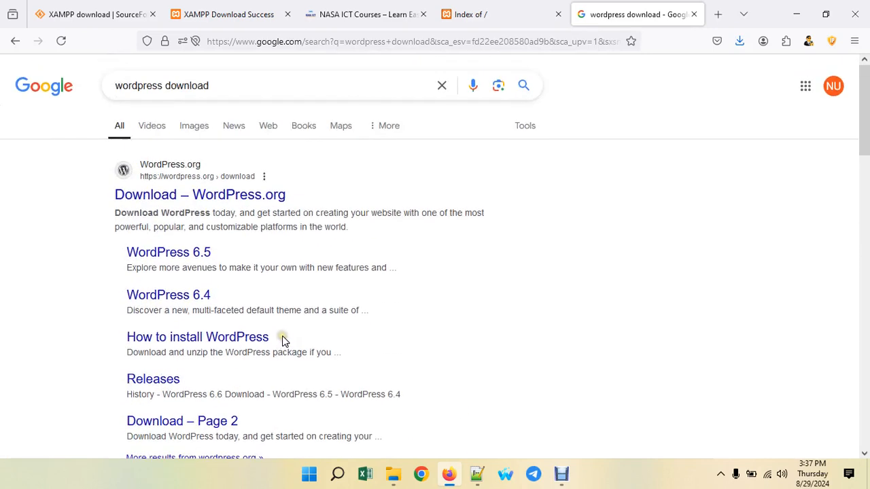
- Save the WordPress 6.6.1 zip to Downloads, then open that folder via Show in Folder
{"action": "left_click", "coordinate": [228, 195]}
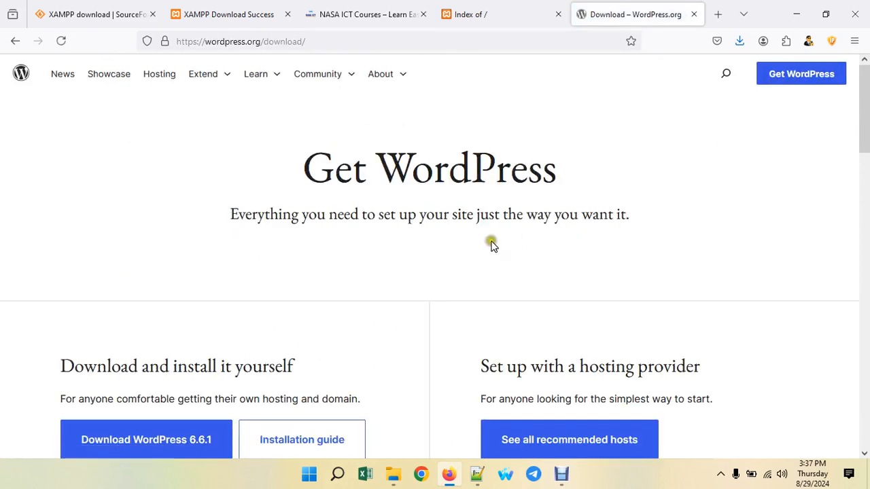
{"action": "scroll", "coordinate": [469, 259], "scroll_direction": "down", "scroll_amount": 2}
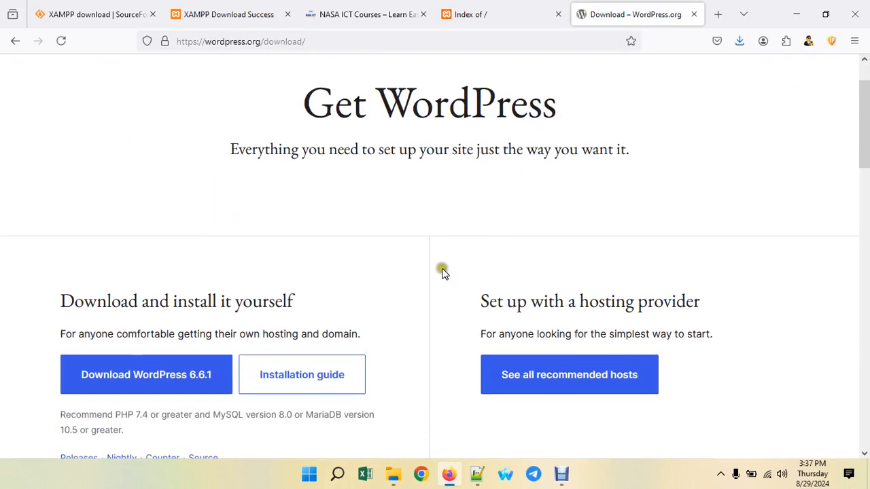
{"action": "left_click", "coordinate": [180, 382]}
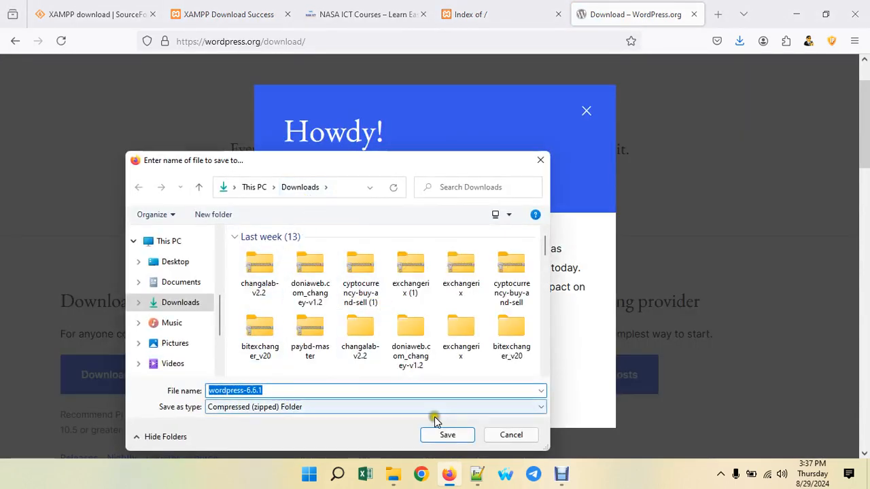
{"action": "left_click", "coordinate": [461, 438]}
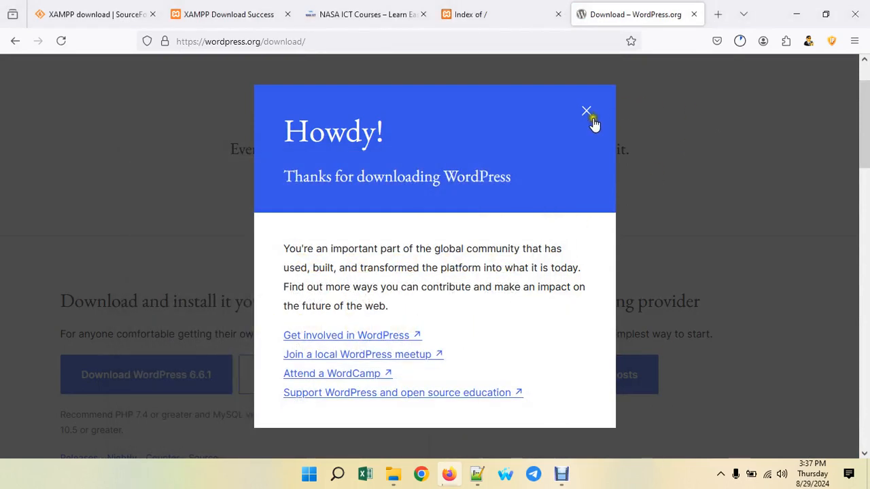
{"action": "left_click", "coordinate": [588, 111]}
{"action": "left_click", "coordinate": [739, 41]}
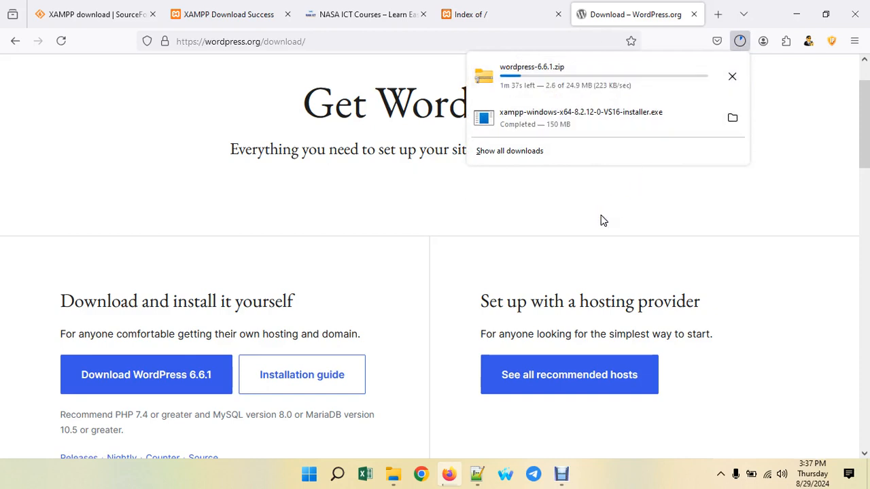
{"action": "left_click", "coordinate": [728, 119]}
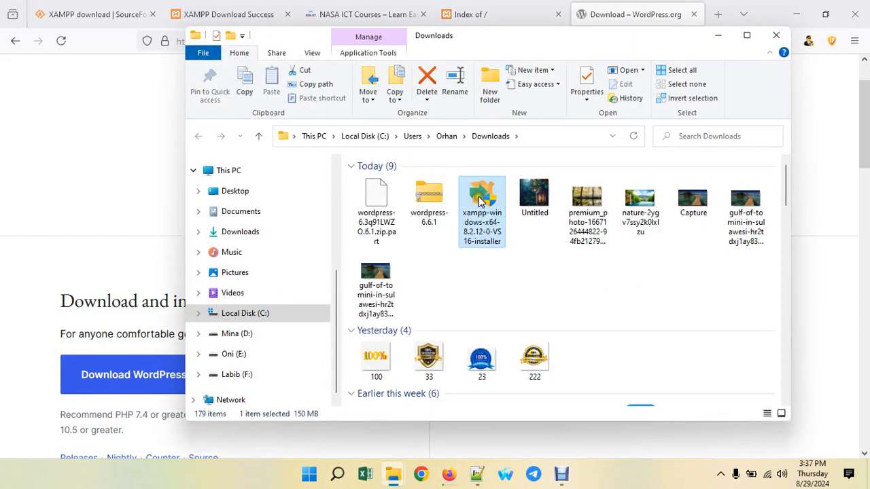
{"action": "double_click", "coordinate": [479, 202]}
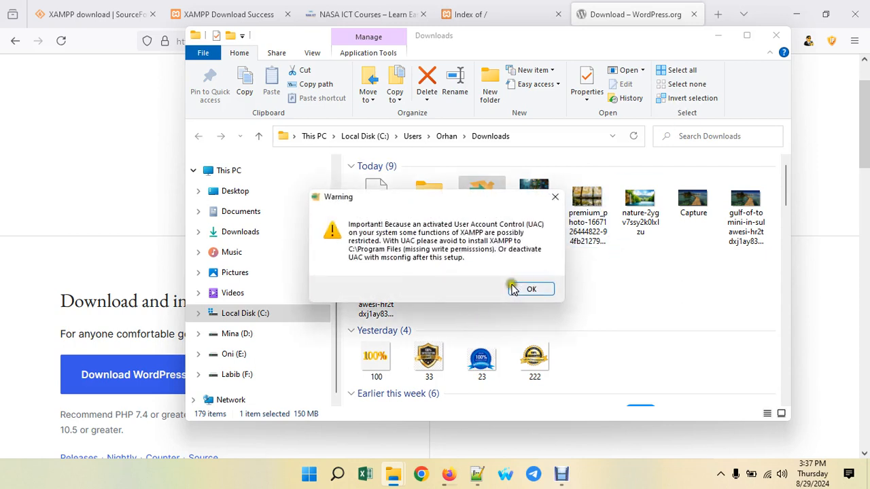
{"action": "left_click", "coordinate": [531, 291]}
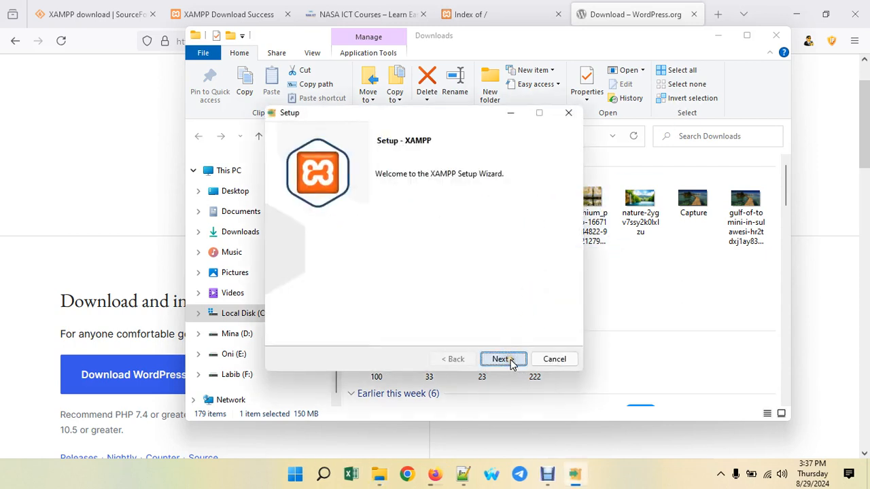
{"action": "left_click", "coordinate": [503, 360]}
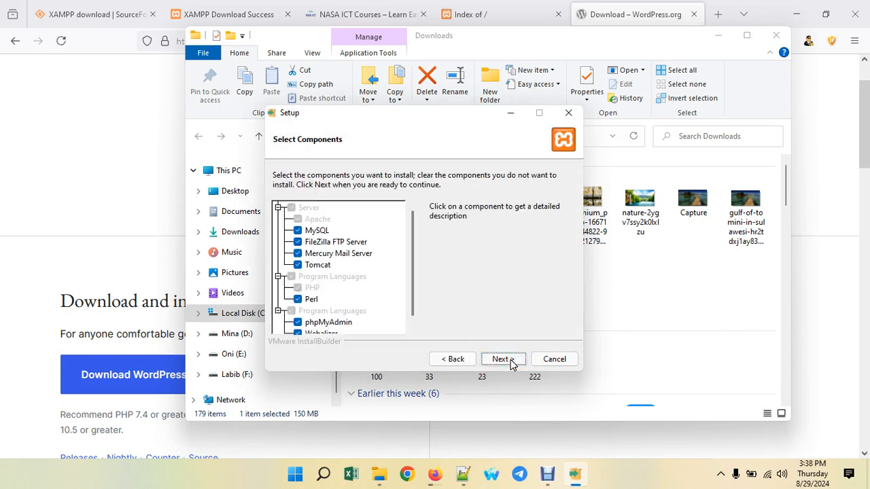
{"action": "left_click", "coordinate": [497, 361]}
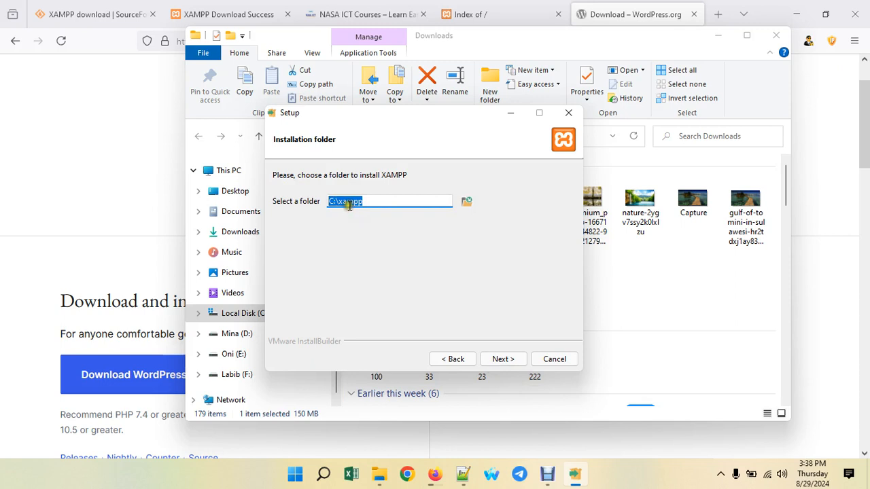
{"action": "left_click", "coordinate": [515, 363]}
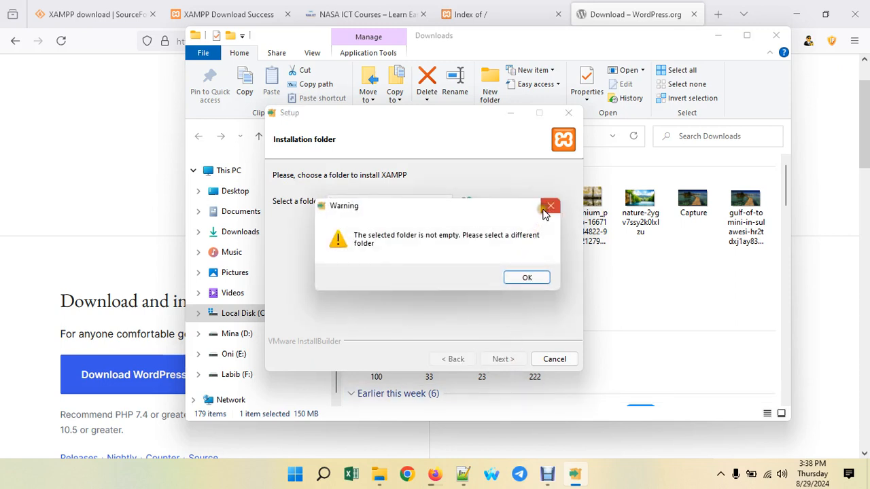
{"action": "left_click", "coordinate": [544, 211]}
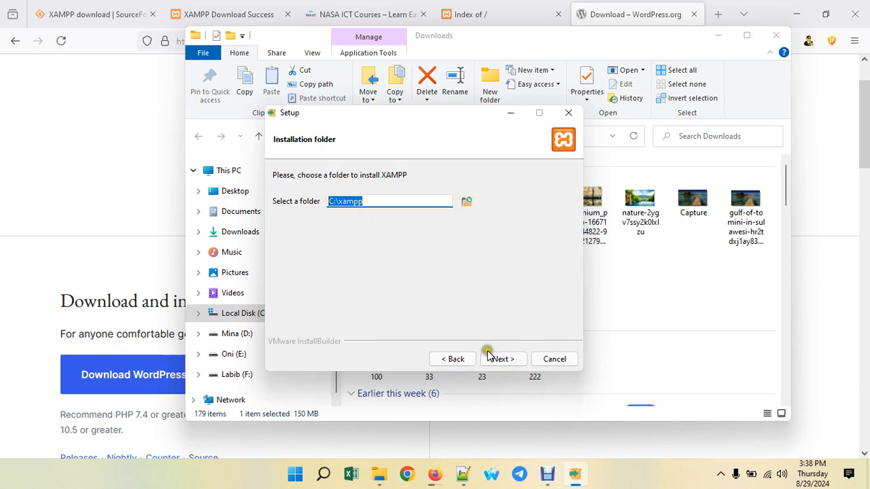
{"action": "left_click", "coordinate": [554, 359]}
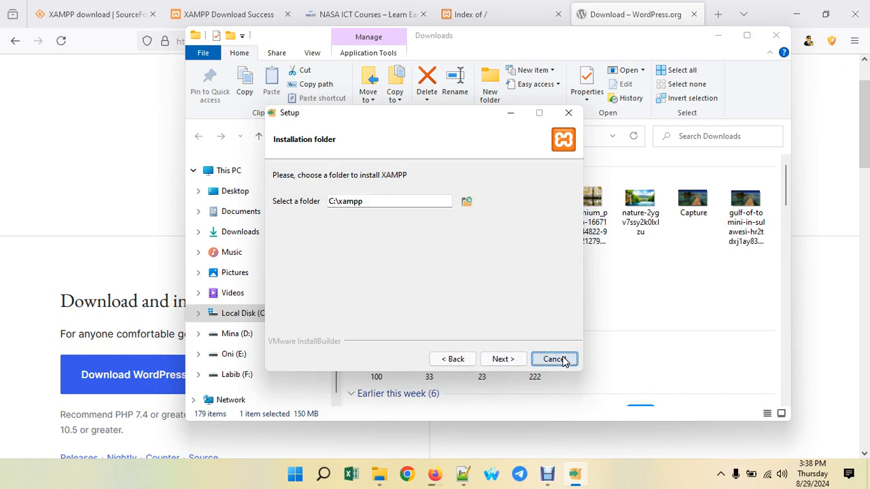
{"action": "left_click", "coordinate": [460, 277]}
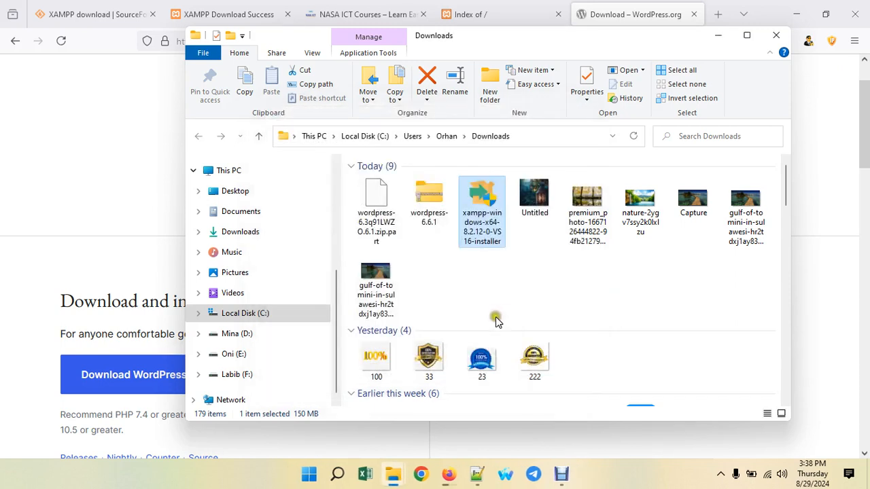
- Try extracting the still-empty wordpress-6.6.1.zip, dismiss the error, and check Firefox's download progress
{"action": "left_click", "coordinate": [428, 209]}
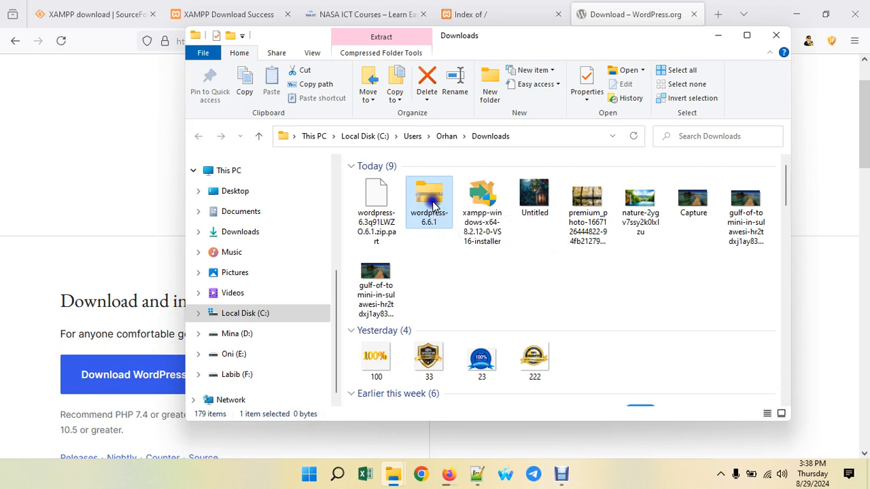
{"action": "right_click", "coordinate": [433, 206]}
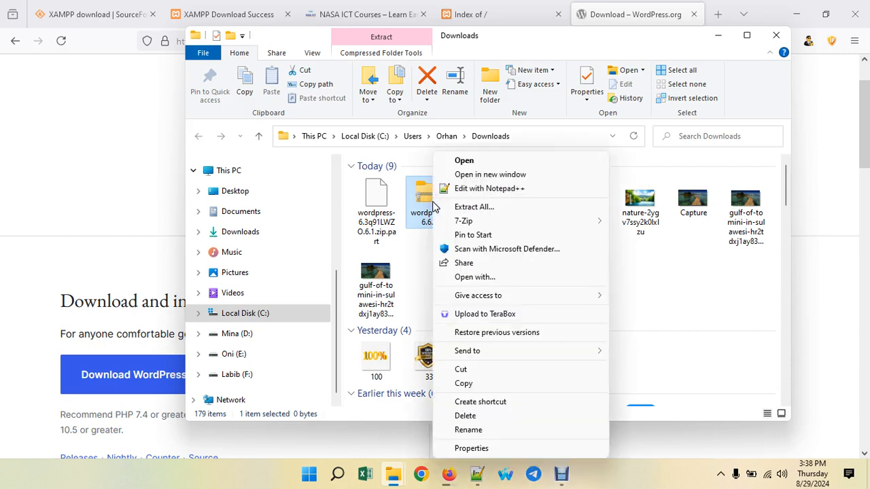
{"action": "left_click", "coordinate": [466, 208]}
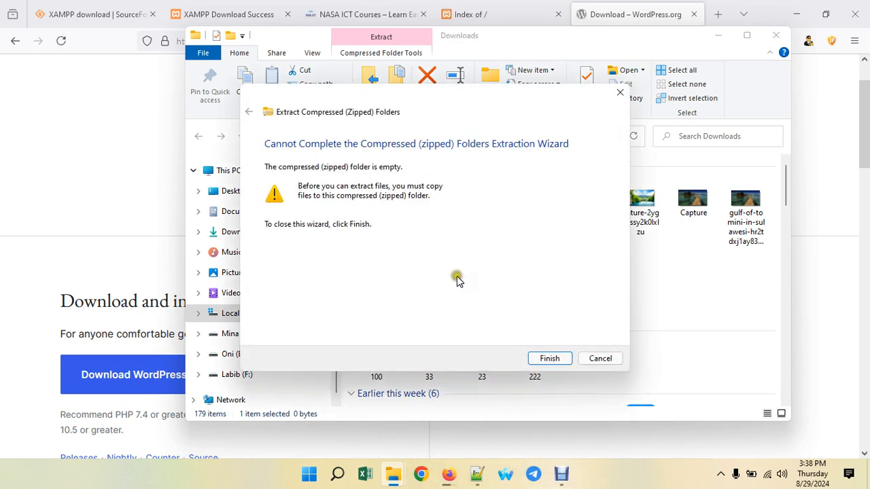
{"action": "left_click", "coordinate": [544, 363]}
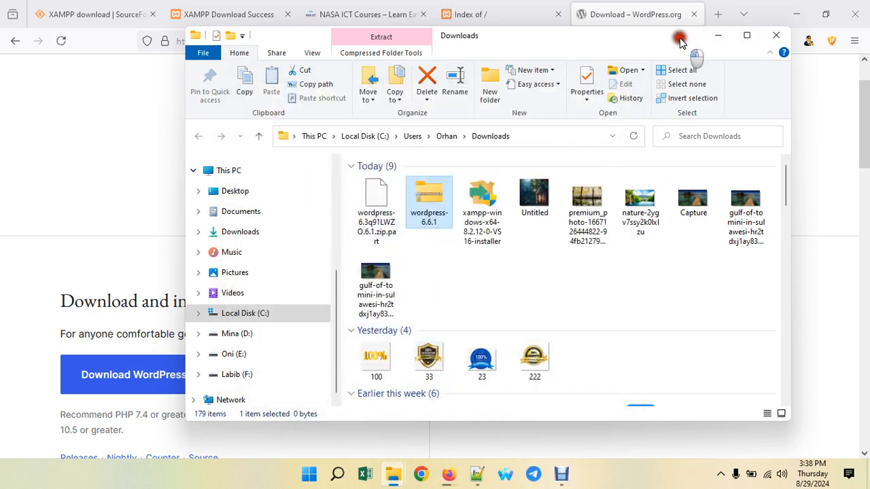
{"action": "left_click_drag", "start_coordinate": [680, 36], "coordinate": [636, 91]}
{"action": "left_click", "coordinate": [741, 41]}
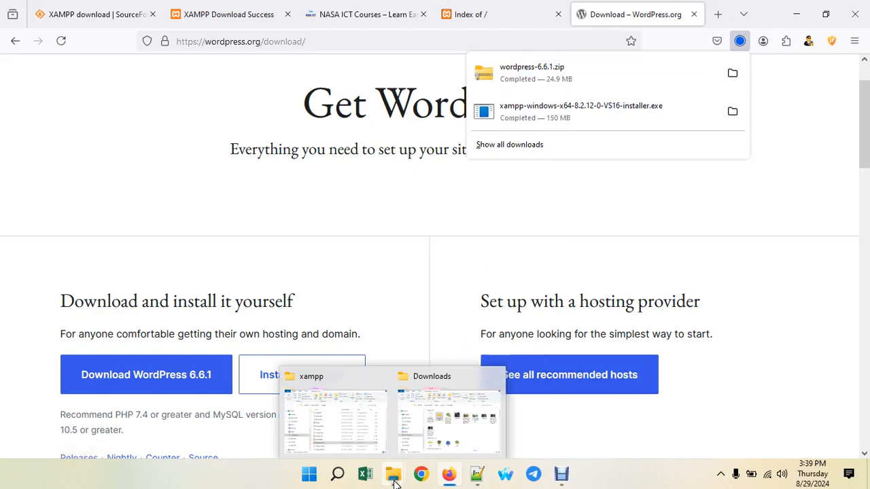
- Extract wordpress-6.6.1.zip in Downloads into the default wordpress-6.6.1 folder, copying 3,317 items
{"action": "mouse_move", "coordinate": [394, 482]}
{"action": "left_click", "coordinate": [436, 418]}
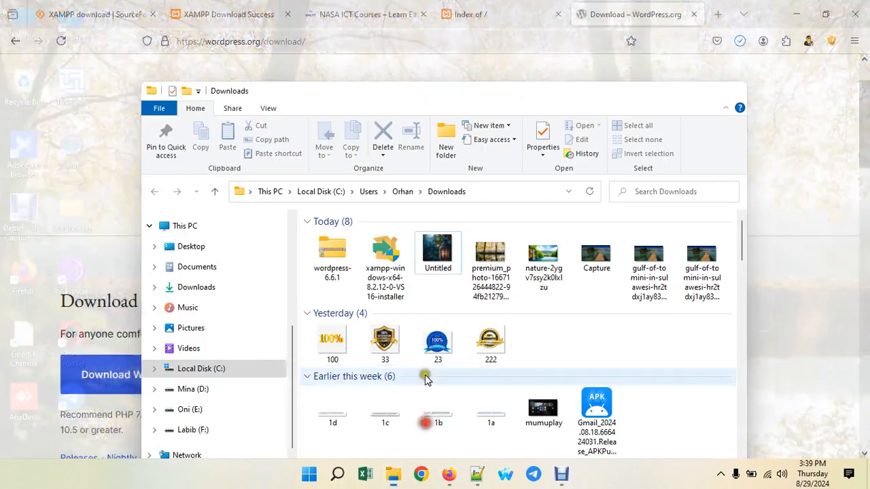
{"action": "right_click", "coordinate": [316, 239]}
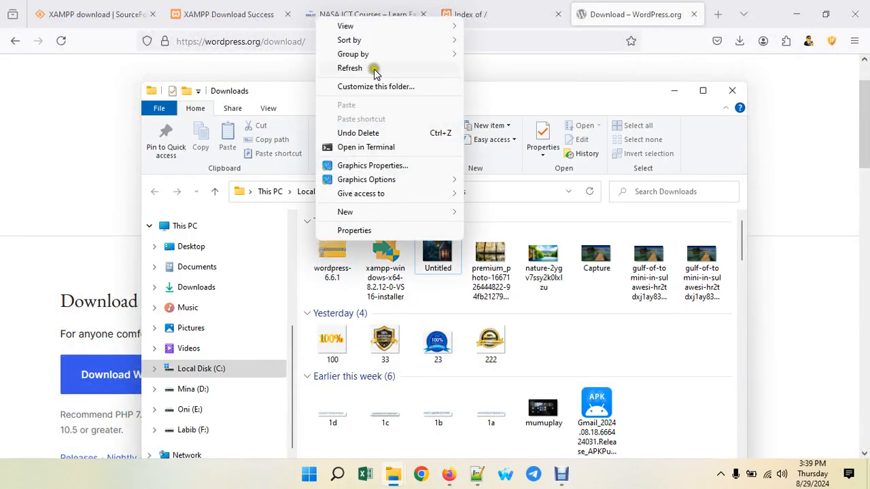
{"action": "left_click", "coordinate": [337, 264]}
{"action": "right_click", "coordinate": [341, 265]}
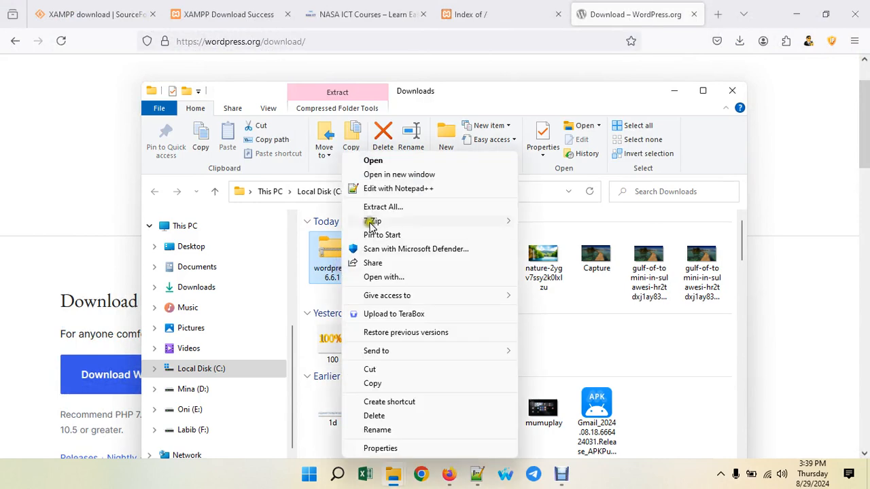
{"action": "left_click", "coordinate": [383, 206]}
{"action": "left_click", "coordinate": [540, 359]}
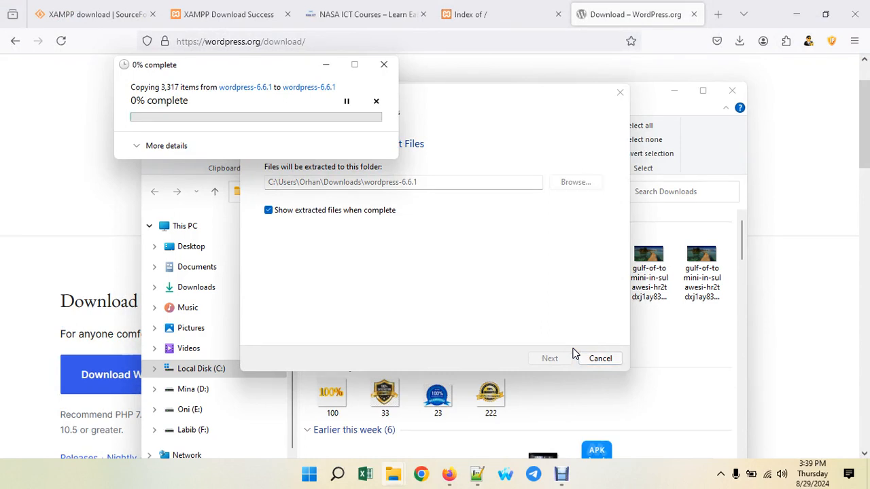
{"action": "left_click", "coordinate": [567, 348]}
{"action": "left_click", "coordinate": [567, 348]}
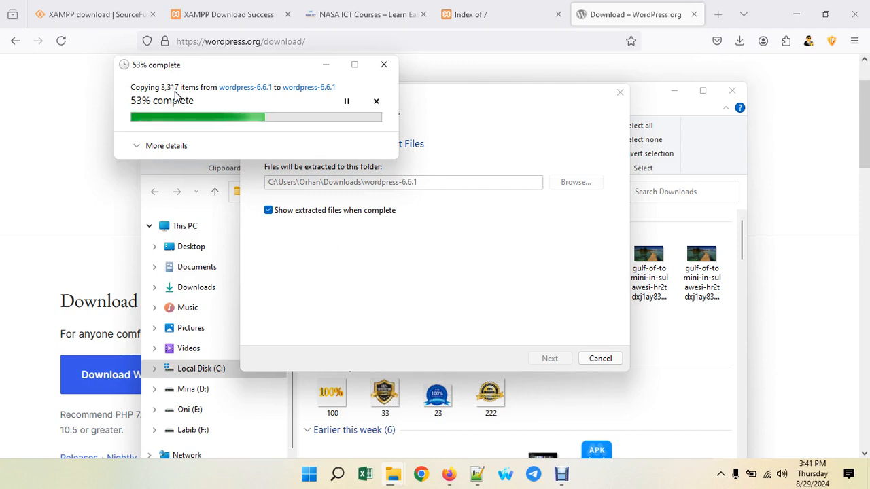
- Copy the extracted wordpress folder and close the wordpress-6.6.1 and Downloads windows
{"action": "left_click", "coordinate": [563, 476]}
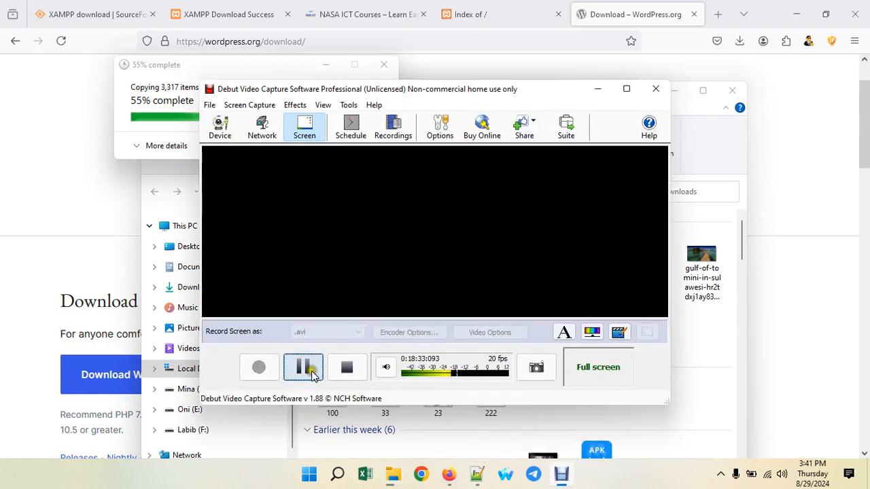
{"action": "left_click", "coordinate": [299, 369]}
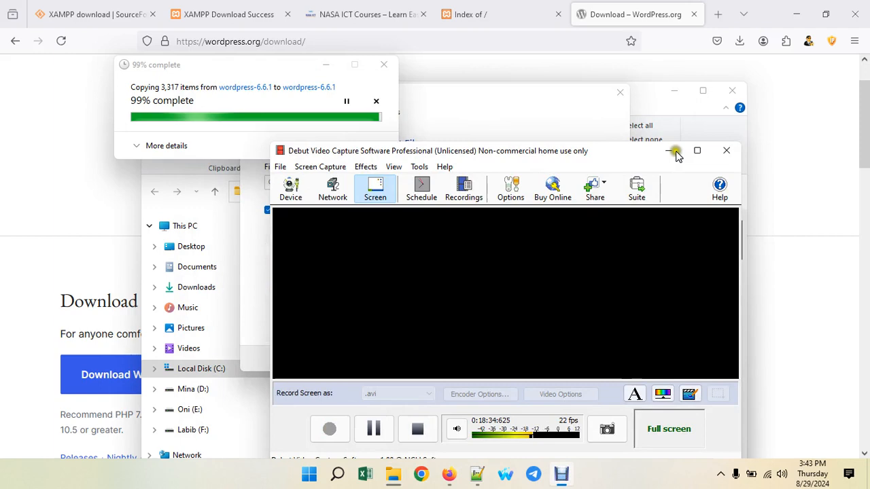
{"action": "left_click", "coordinate": [673, 149]}
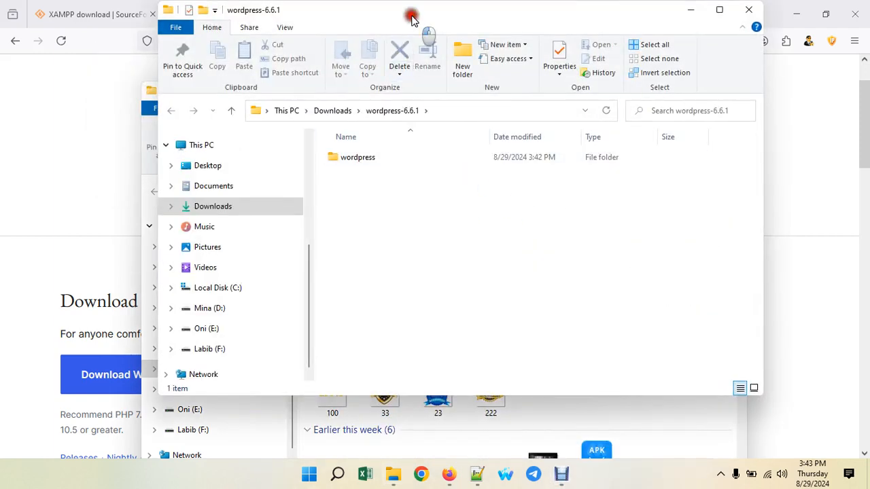
{"action": "left_click_drag", "start_coordinate": [412, 18], "coordinate": [449, 36]}
{"action": "right_click", "coordinate": [394, 174]}
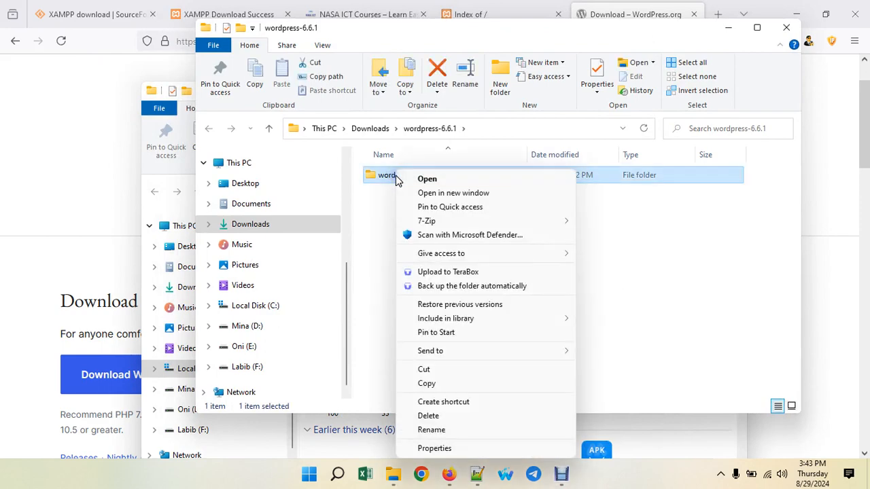
{"action": "left_click", "coordinate": [430, 382]}
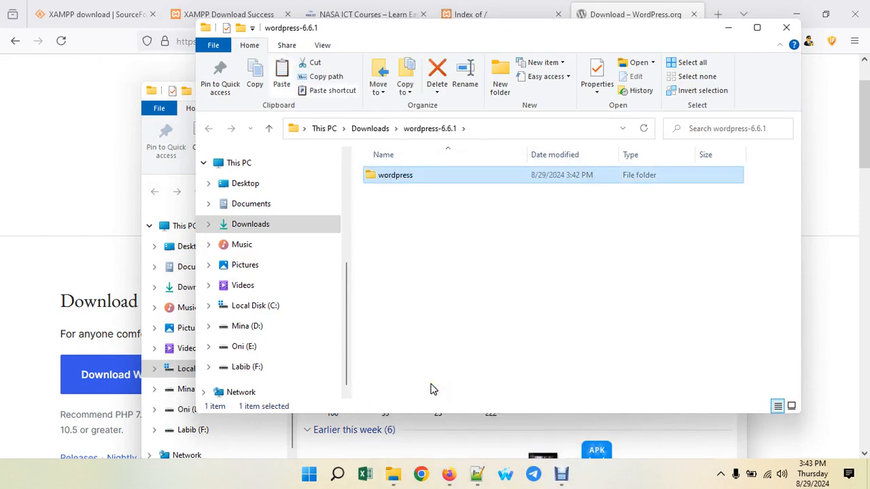
{"action": "left_click", "coordinate": [787, 27]}
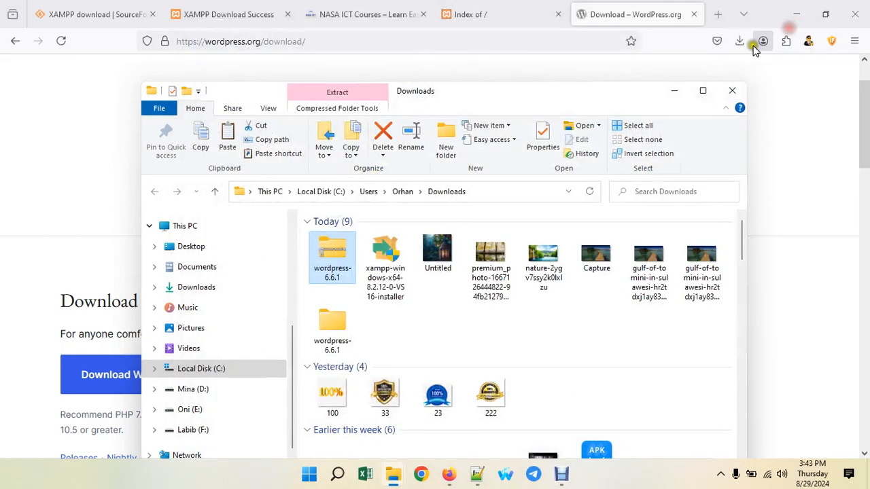
{"action": "left_click", "coordinate": [732, 90]}
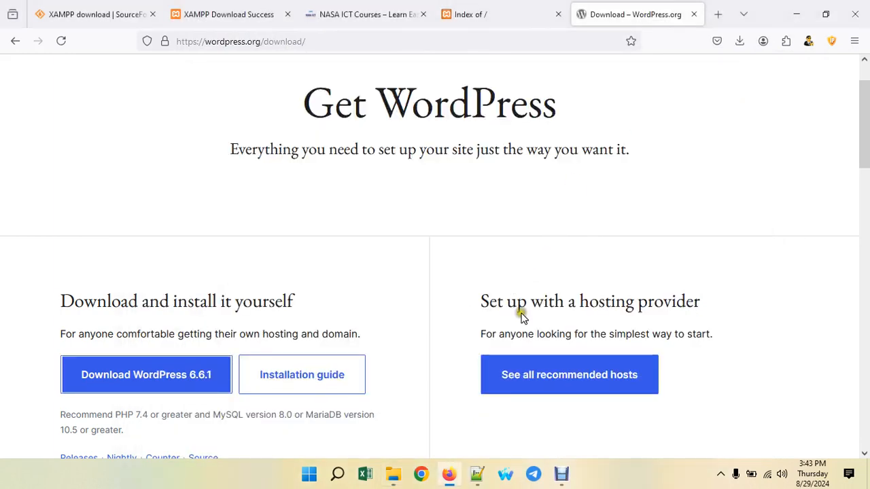
- Paste the wordpress folder into C:\xampp\htdocs
{"action": "left_click", "coordinate": [392, 474]}
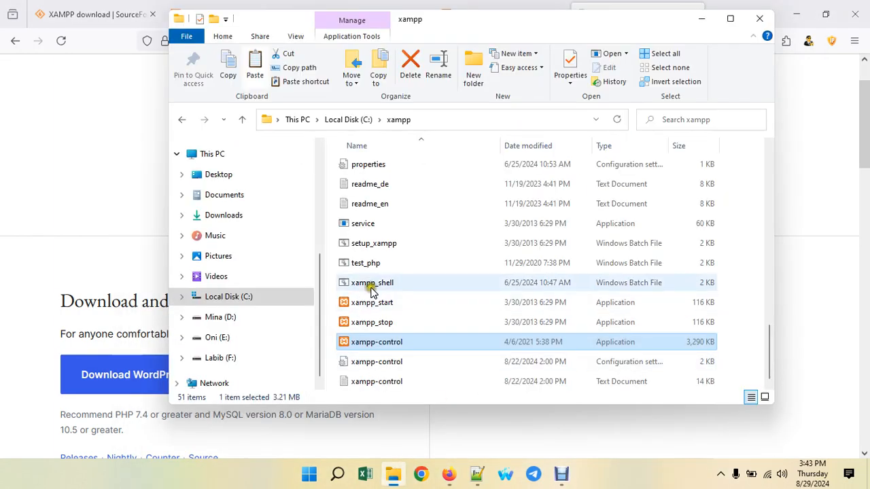
{"action": "left_click", "coordinate": [258, 297]}
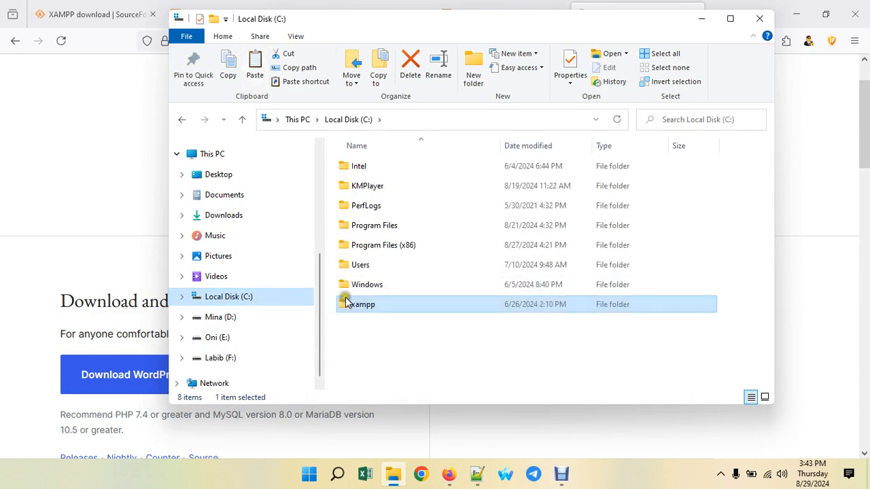
{"action": "double_click", "coordinate": [379, 314]}
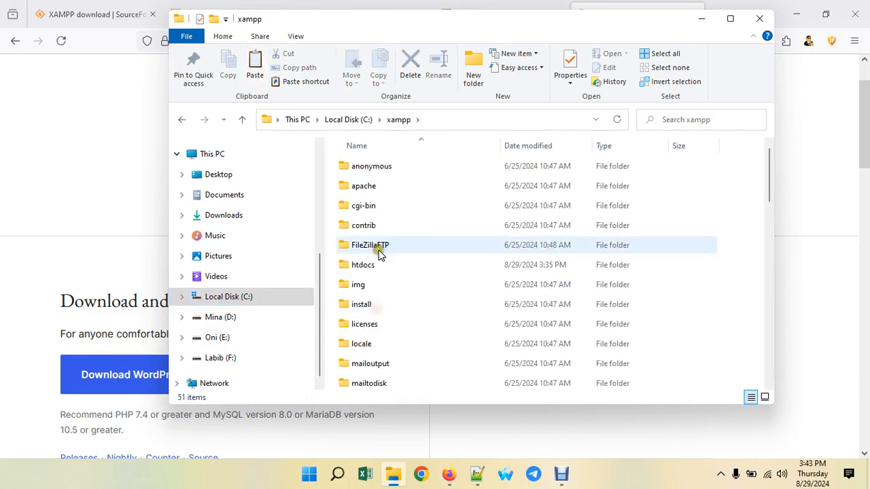
{"action": "left_click", "coordinate": [360, 267]}
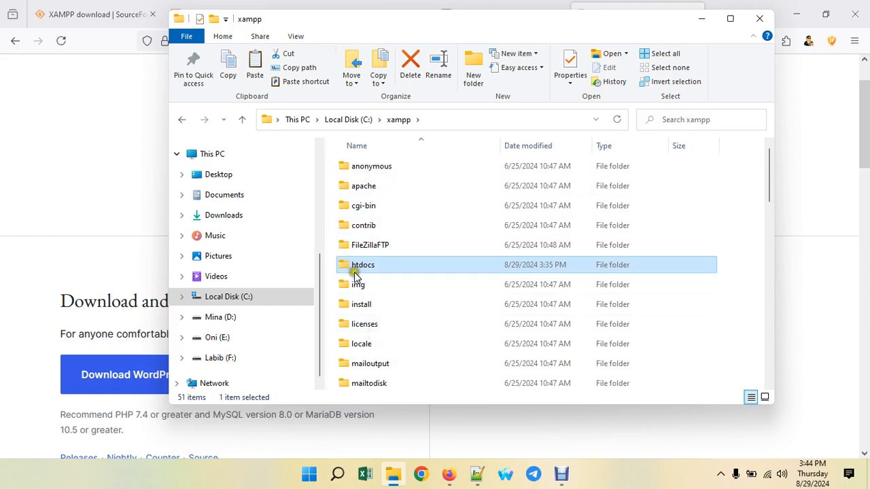
{"action": "left_click", "coordinate": [385, 265]}
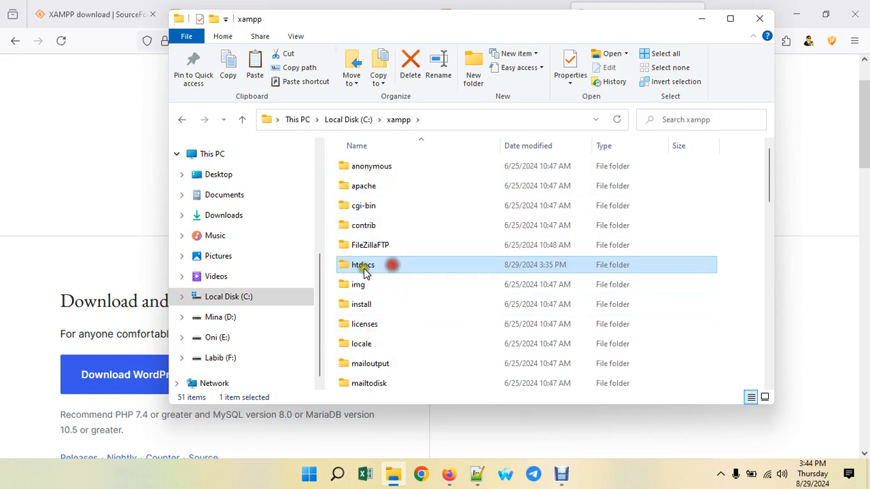
{"action": "left_click", "coordinate": [431, 268]}
{"action": "double_click", "coordinate": [408, 265]}
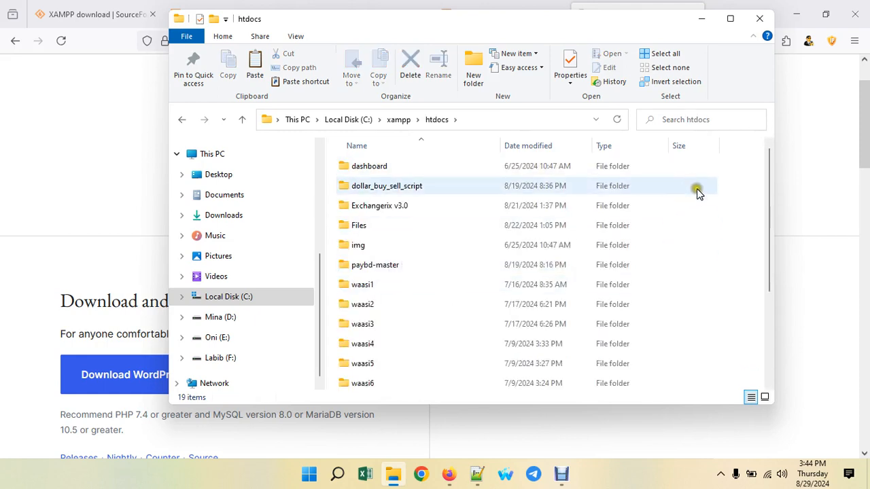
{"action": "right_click", "coordinate": [740, 233]}
{"action": "left_click", "coordinate": [758, 322]}
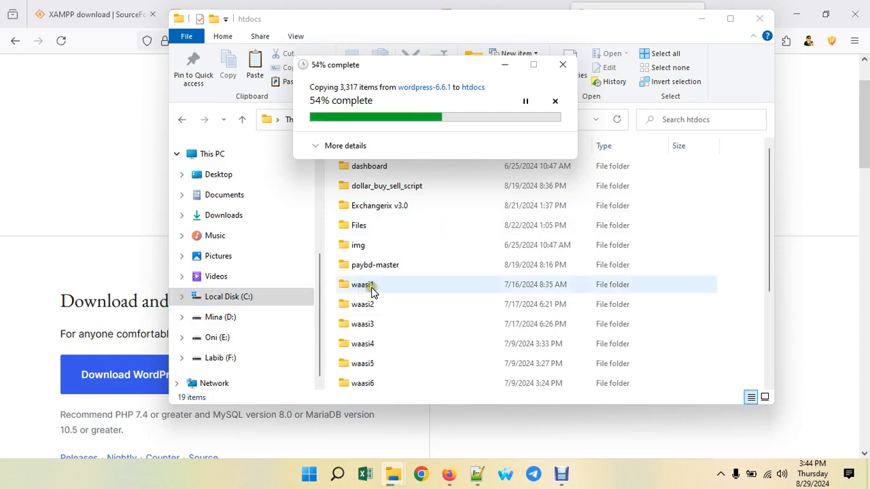
{"action": "scroll", "coordinate": [373, 291], "scroll_direction": "down", "scroll_amount": 2}
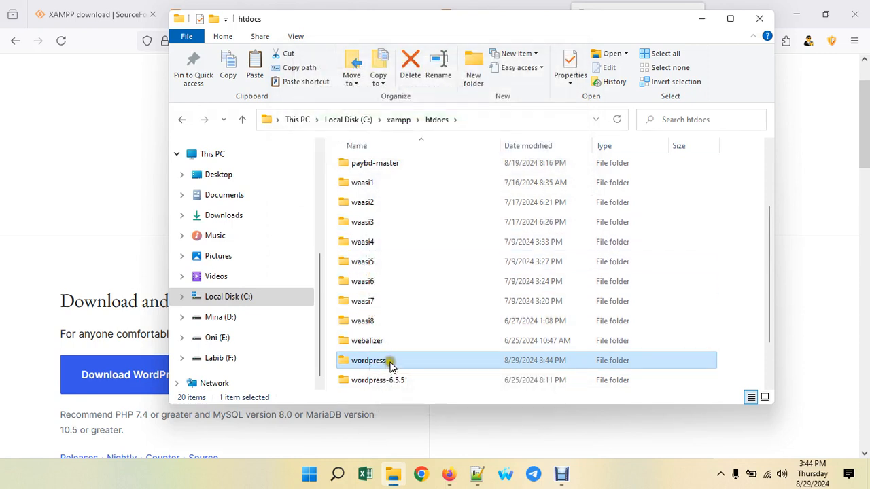
- Rename the wordpress folder in htdocs to blogbatch116 and minimize File Explorer
{"action": "right_click", "coordinate": [378, 360]}
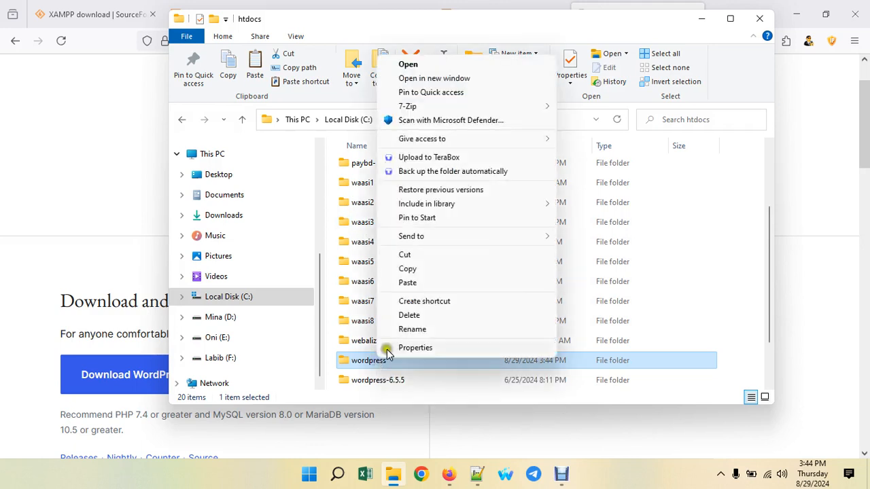
{"action": "left_click", "coordinate": [417, 328]}
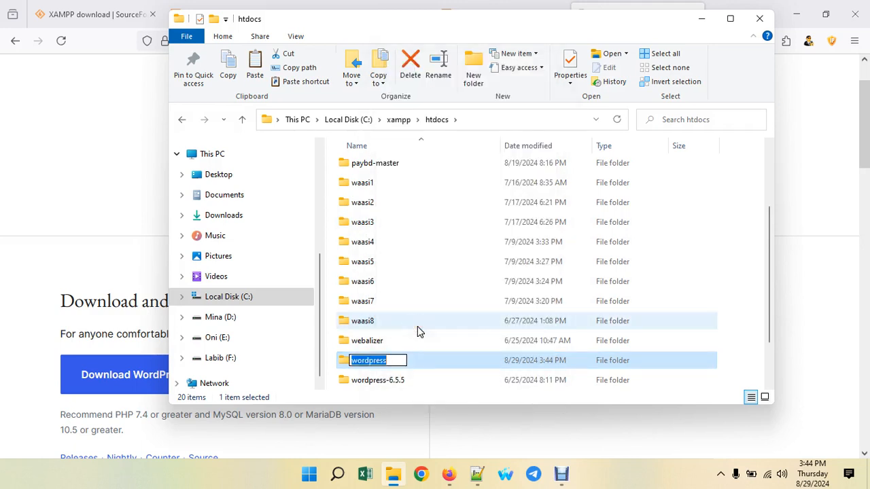
{"action": "type", "text": "blog"}
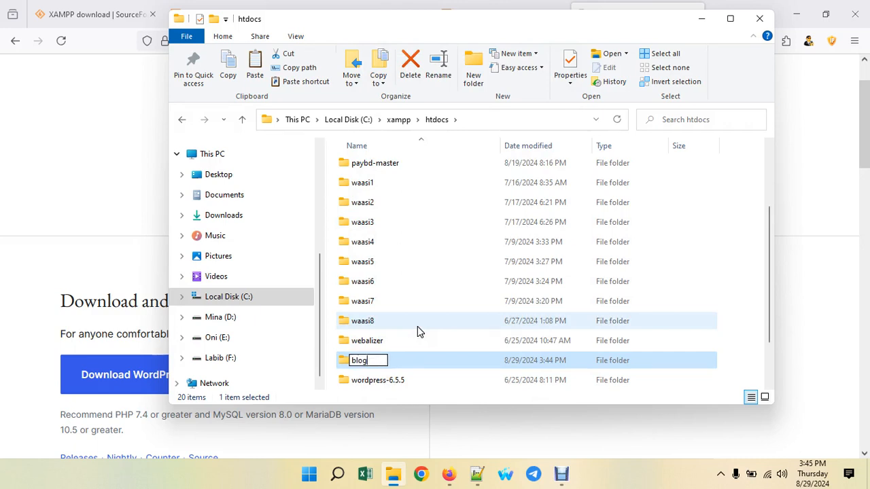
{"action": "type", "text": "batch116"}
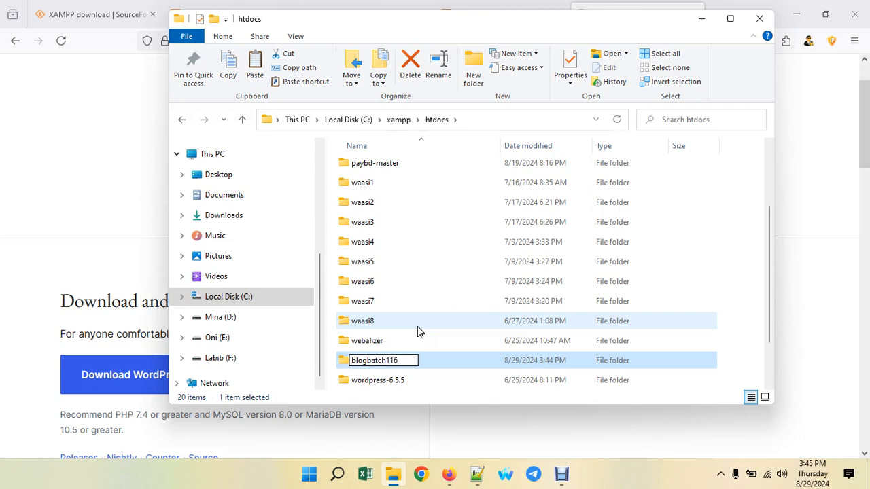
{"action": "key", "text": "Return"}
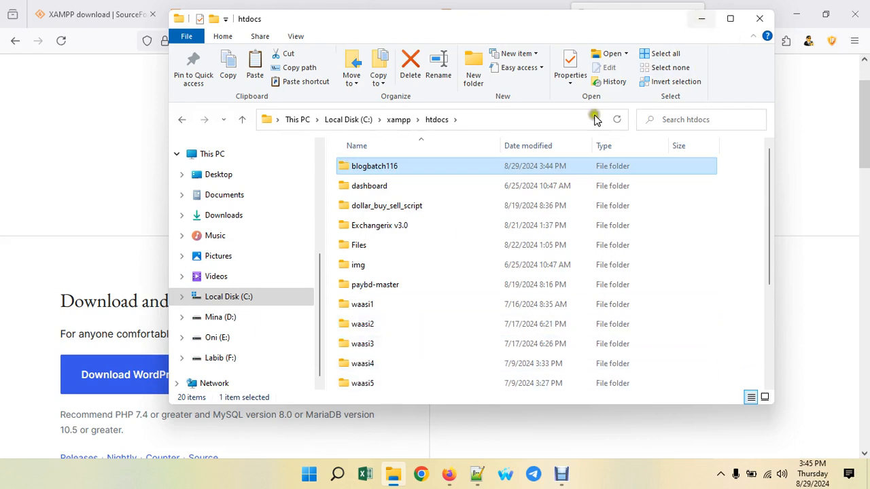
{"action": "left_click", "coordinate": [702, 19]}
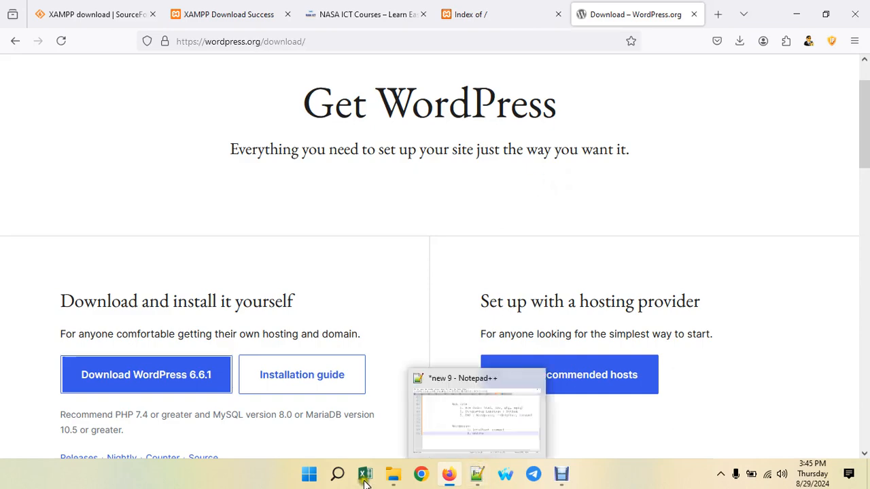
- Below the WordPress notes, add a 'Web site :' heading listing '1. Font End' and '2. Back End'
{"action": "left_click", "coordinate": [478, 474]}
{"action": "scroll", "coordinate": [515, 348], "scroll_direction": "down", "scroll_amount": 2}
{"action": "left_click", "coordinate": [492, 179]}
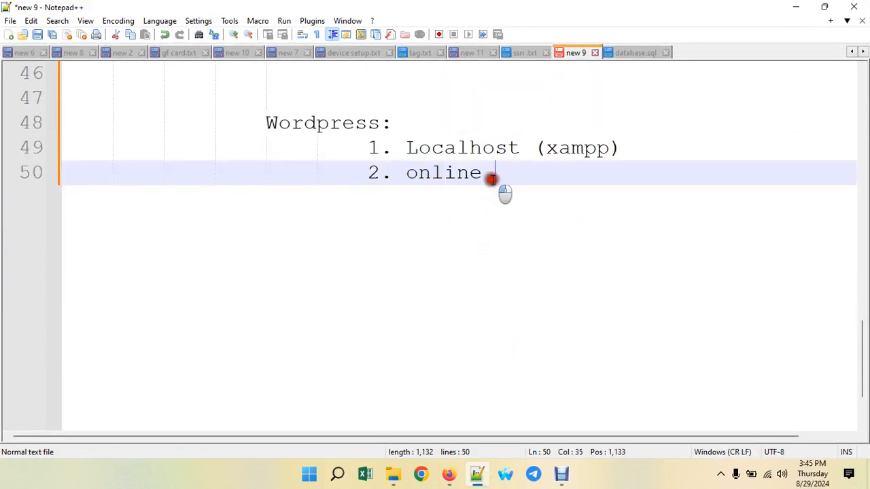
{"action": "key", "text": "Return"}
{"action": "key", "text": "Return"}
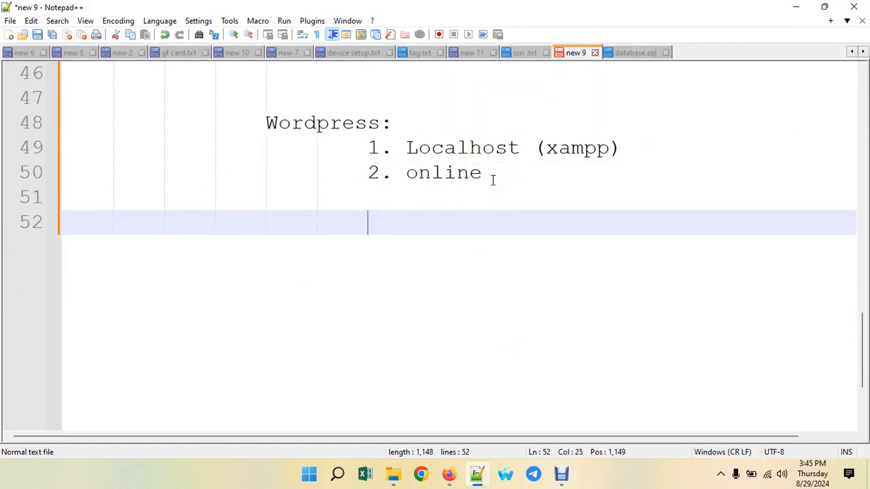
{"action": "type", "text": "W"}
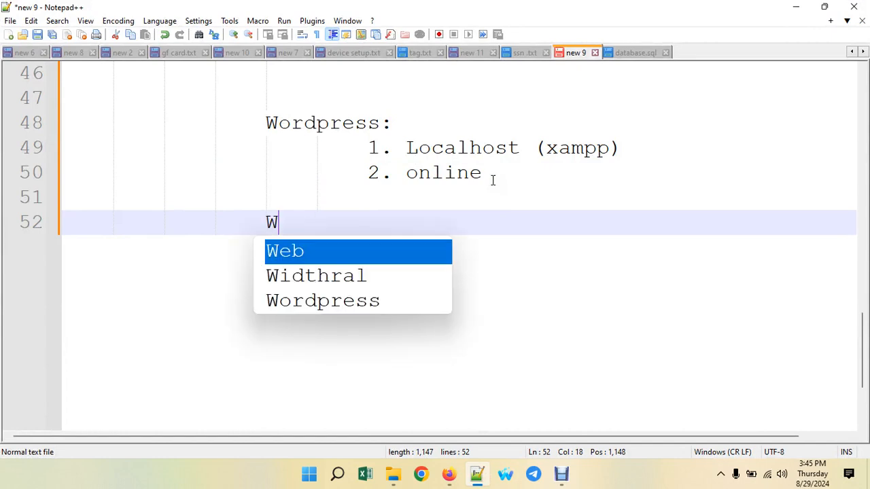
{"action": "type", "text": "eb"}
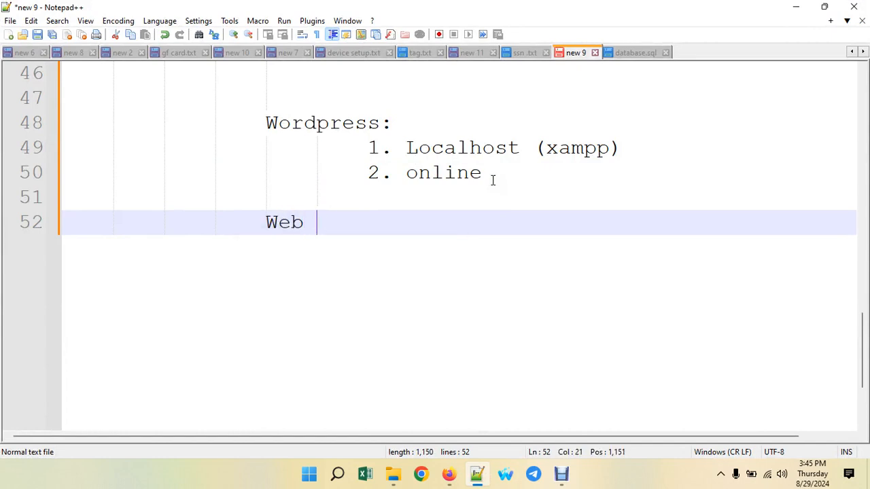
{"action": "type", "text": "ssite "}
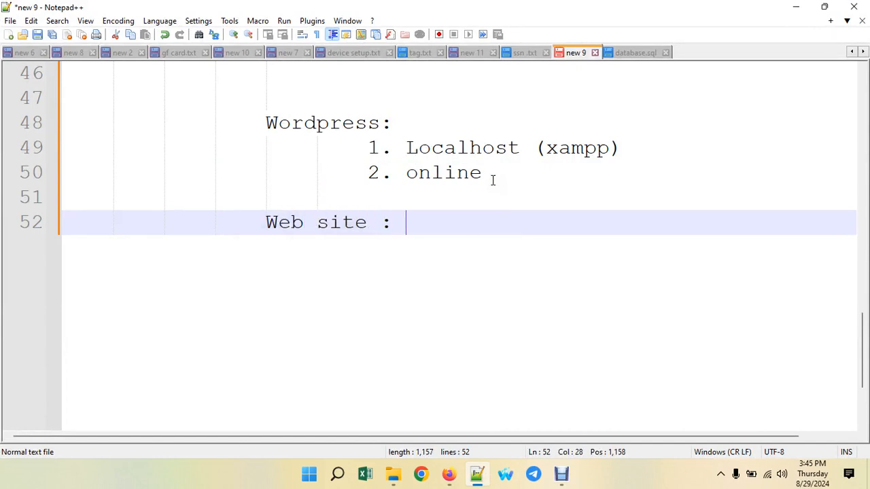
{"action": "type", "text": ":"}
{"action": "key", "text": "Return"}
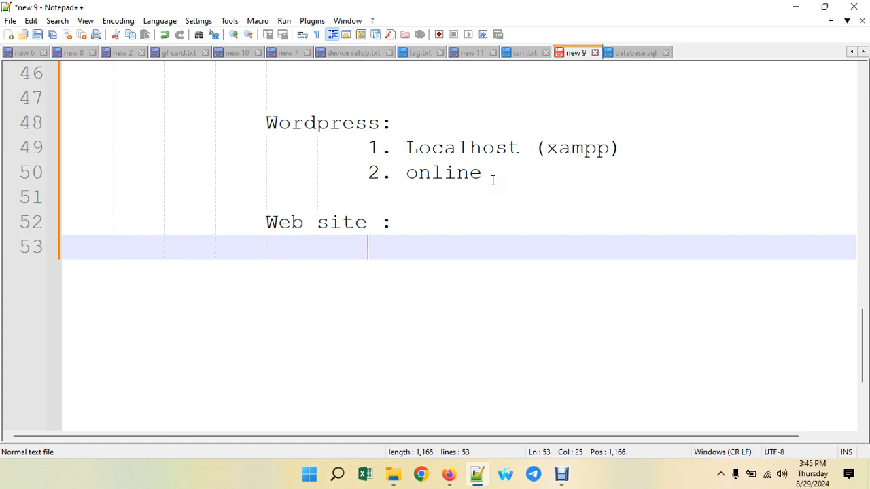
{"action": "type", "text": "1. F"}
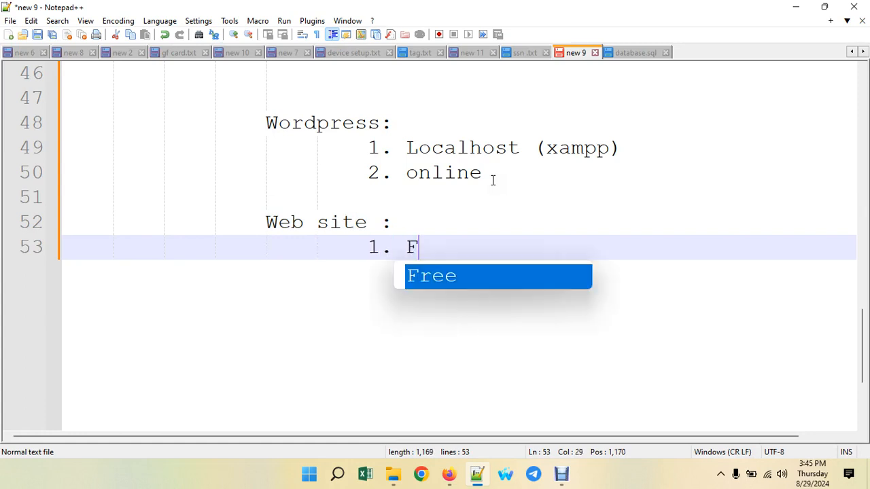
{"action": "type", "text": "ont En"}
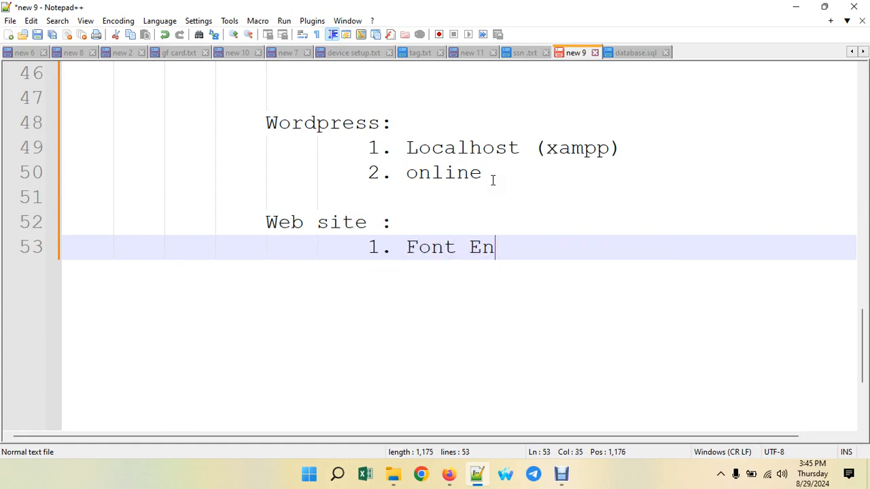
{"action": "type", "text": "d"}
{"action": "key", "text": "Return"}
{"action": "type", "text": "2"}
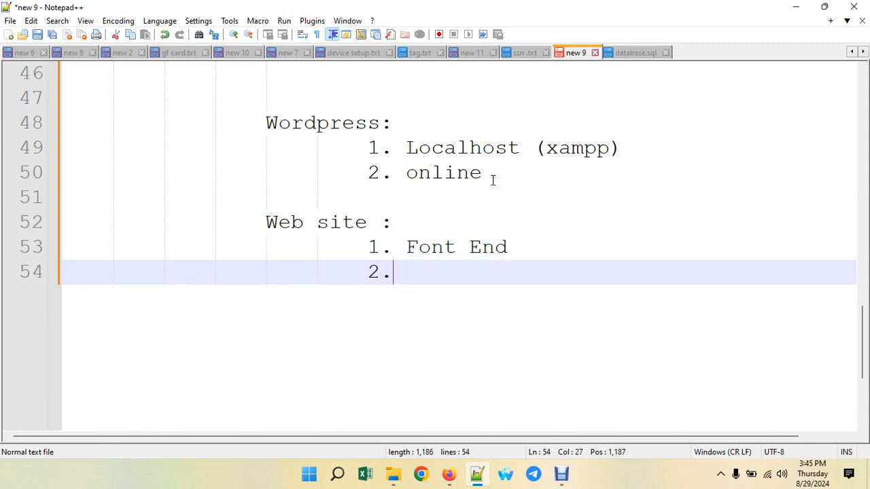
{"action": "type", "text": ". Back"}
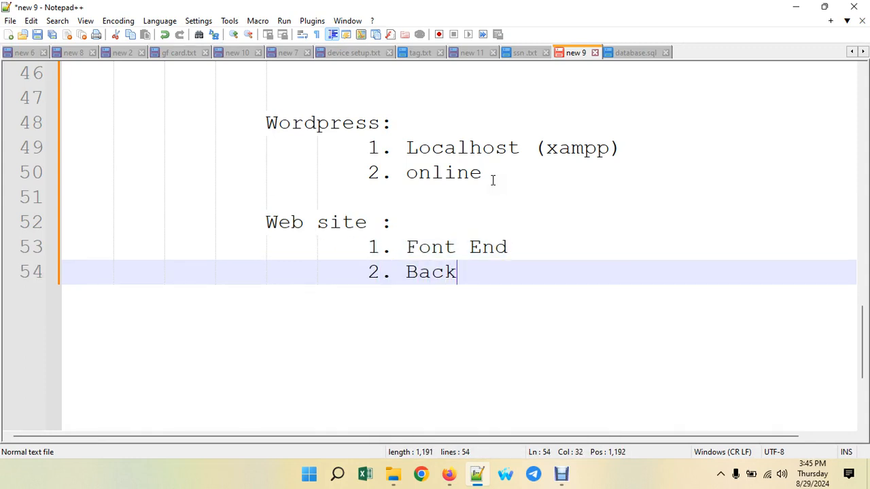
{"action": "type", "text": " End"}
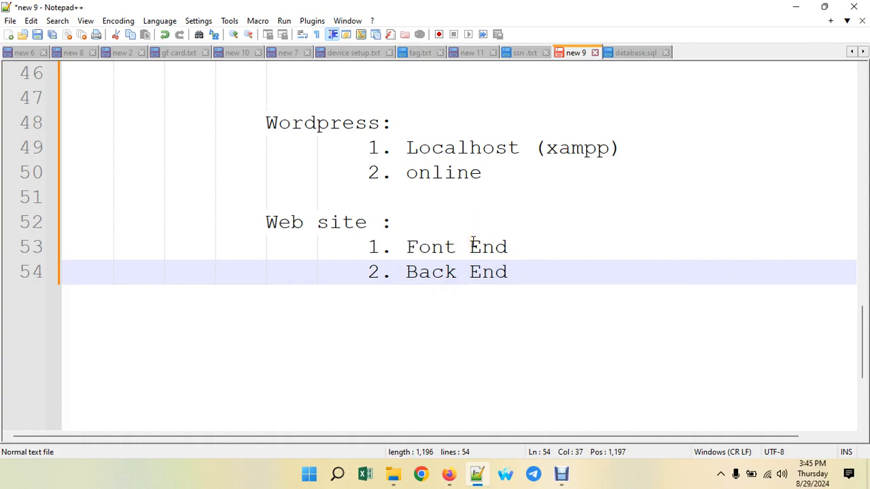
{"action": "left_click", "coordinate": [495, 271]}
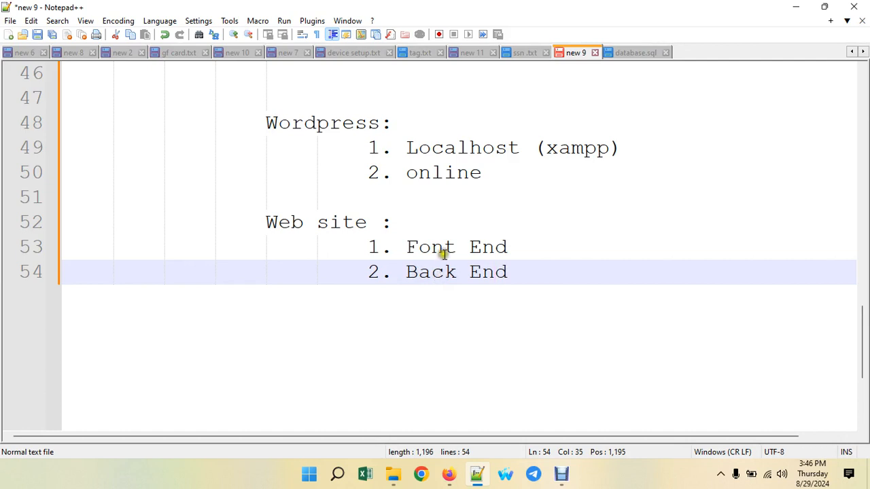
- Point out the Font End and Back End notes, then bring up Windows Search
{"action": "left_click", "coordinate": [443, 249]}
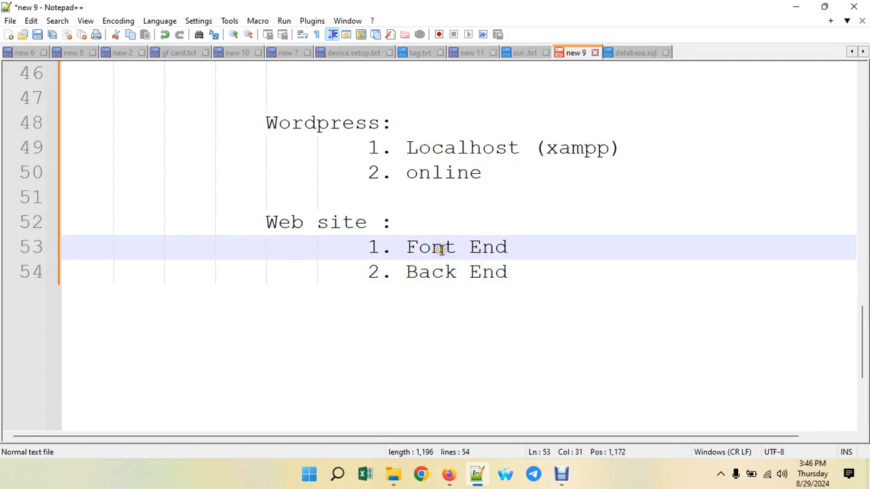
{"action": "left_click", "coordinate": [446, 274]}
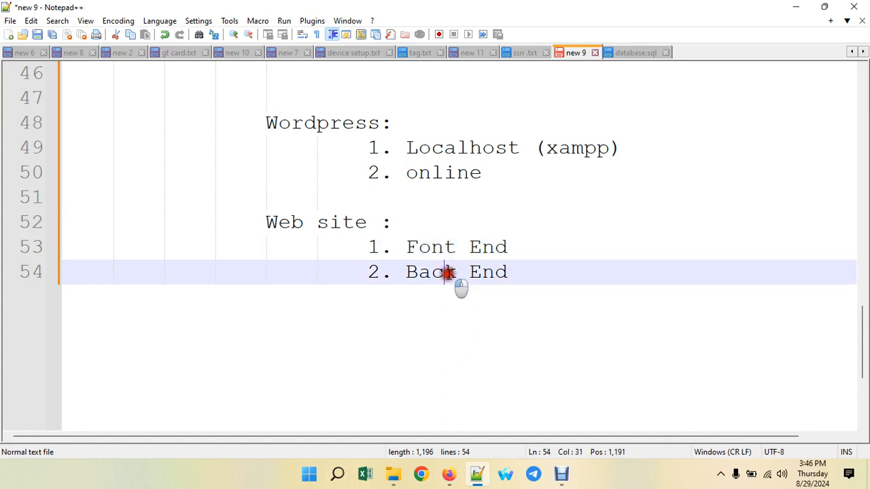
{"action": "left_click", "coordinate": [446, 249]}
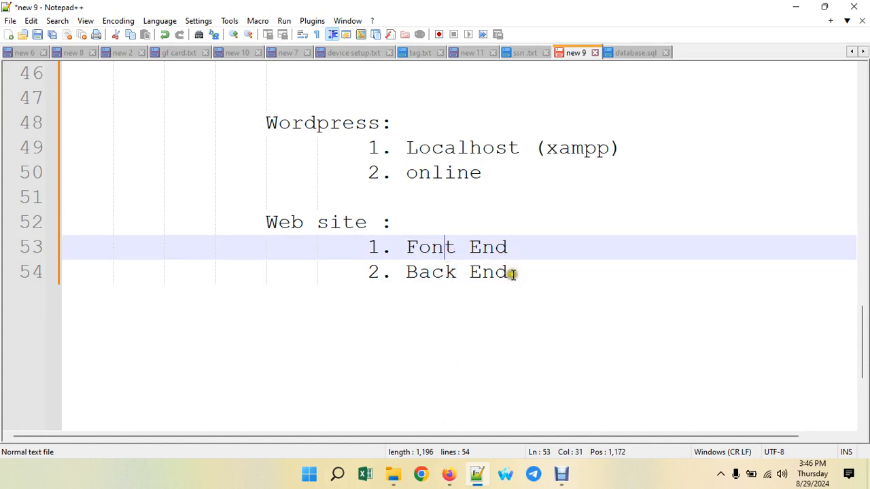
{"action": "left_click", "coordinate": [511, 273]}
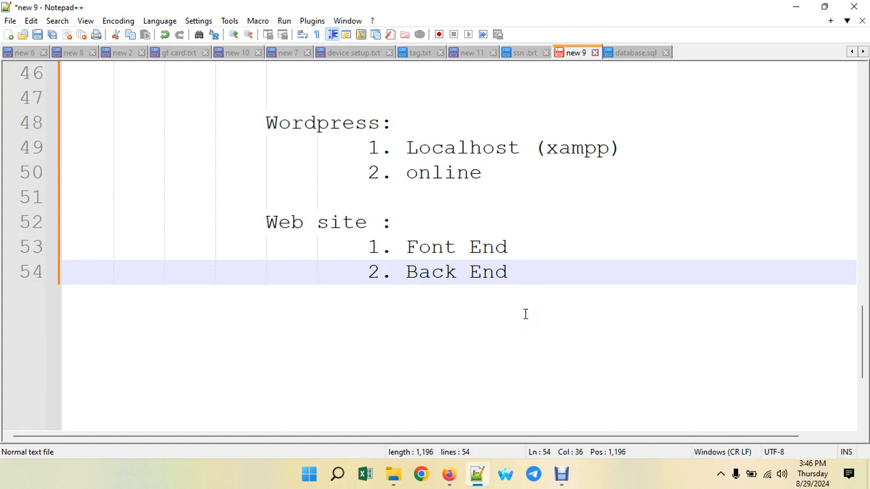
{"action": "left_click", "coordinate": [338, 475]}
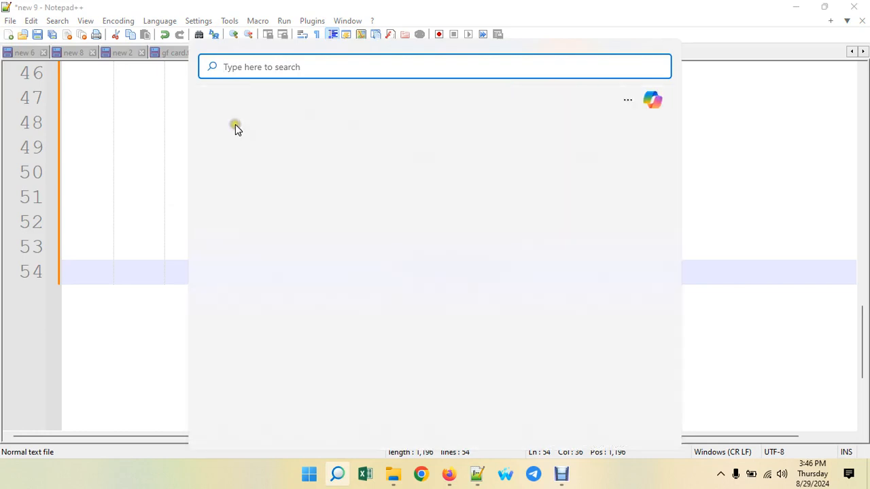
- Launch Paint full-screen and draw two ovals on the left and right of the canvas
{"action": "key", "text": "Escape"}
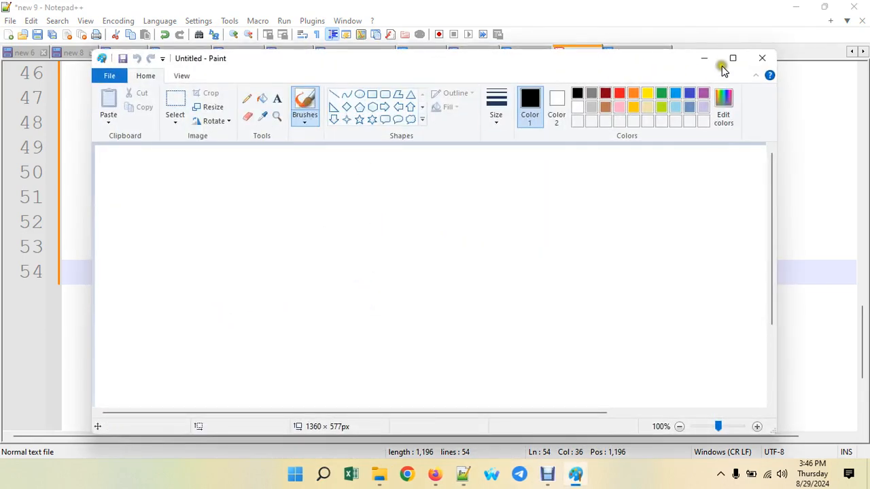
{"action": "left_click", "coordinate": [731, 61]}
{"action": "left_click", "coordinate": [268, 40]}
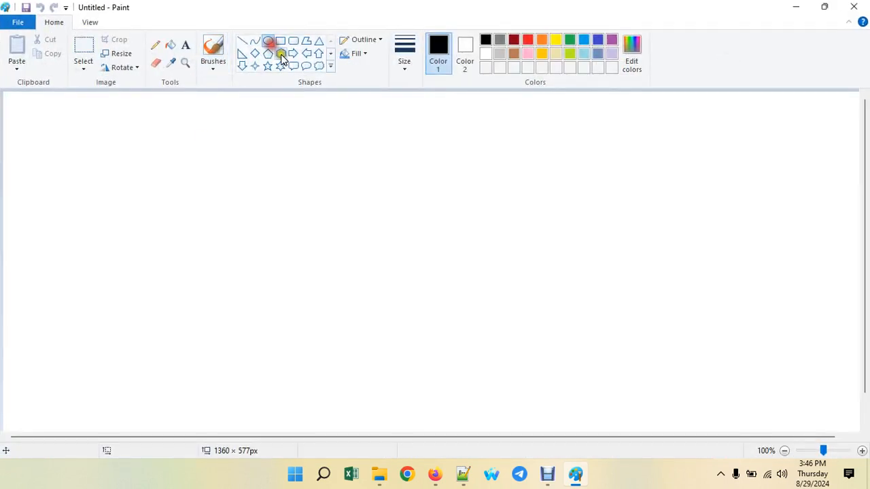
{"action": "left_click_drag", "start_coordinate": [107, 151], "coordinate": [295, 264]}
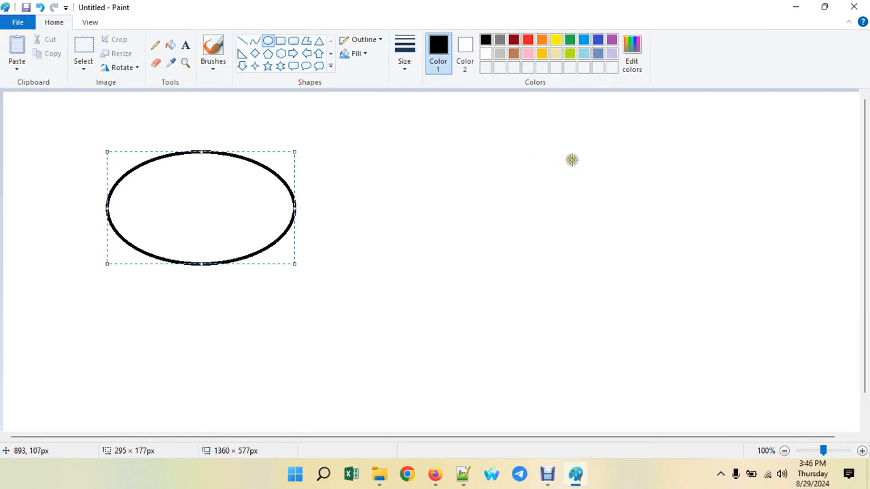
{"action": "left_click_drag", "start_coordinate": [571, 159], "coordinate": [744, 265]}
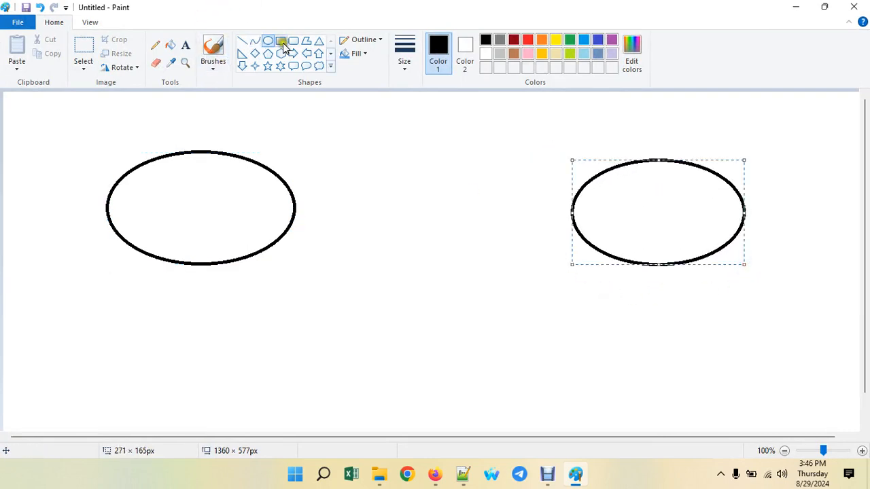
- Scribble a label inside the right oval with the brush, undoing a stray connecting line
{"action": "left_click", "coordinate": [213, 46]}
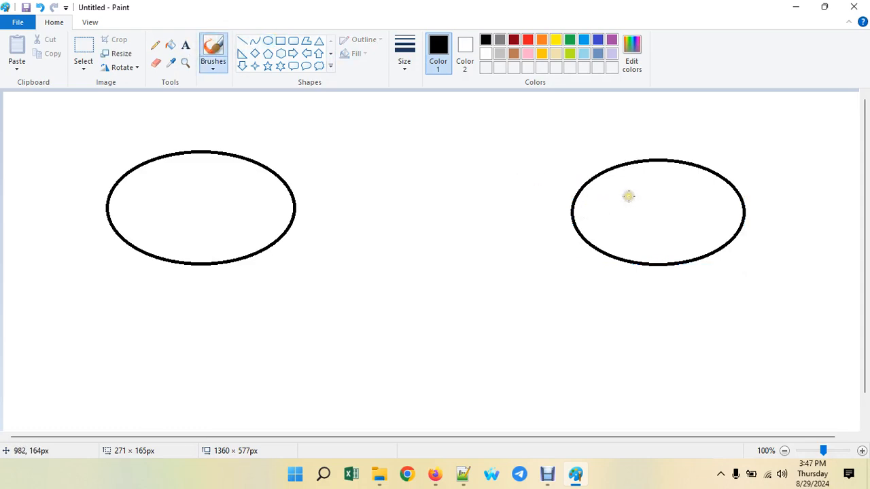
{"action": "mouse_move", "coordinate": [627, 195]}
{"action": "left_mouse_down"}
{"action": "mouse_move", "coordinate": [650, 207]}
{"action": "mouse_move", "coordinate": [655, 197]}
{"action": "mouse_move", "coordinate": [710, 203]}
{"action": "left_mouse_up"}
{"action": "mouse_move", "coordinate": [571, 202]}
{"action": "left_mouse_down"}
{"action": "mouse_move", "coordinate": [291, 186]}
{"action": "mouse_move", "coordinate": [292, 179]}
{"action": "mouse_move", "coordinate": [322, 180]}
{"action": "left_mouse_up"}
{"action": "key", "text": "ctrl+z"}
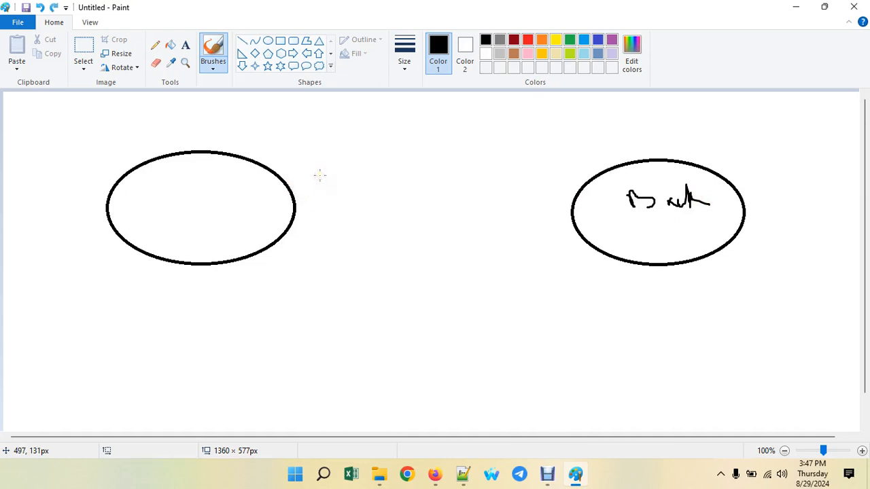
{"action": "left_click", "coordinate": [398, 113]}
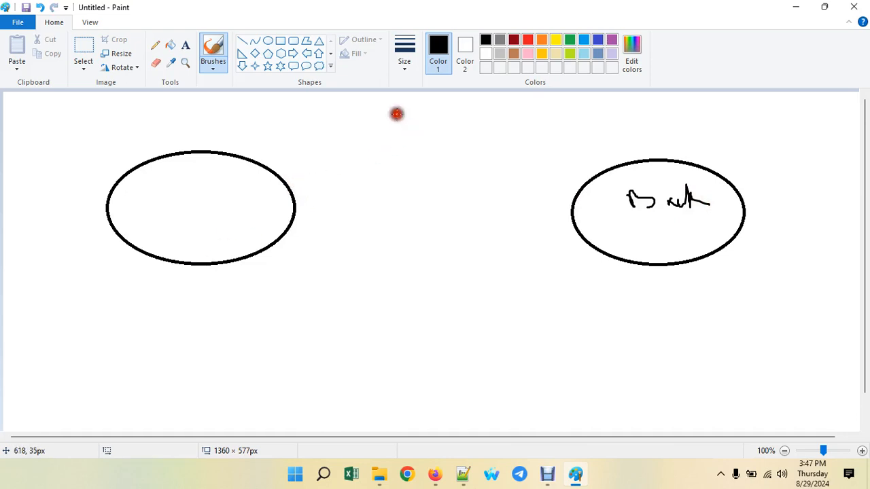
- Draw a rounded 'DB' box between the ovals and add arrows linking it to both
{"action": "left_click", "coordinate": [293, 41]}
{"action": "mouse_move", "coordinate": [351, 117]}
{"action": "left_mouse_down"}
{"action": "mouse_move", "coordinate": [455, 195]}
{"action": "mouse_move", "coordinate": [502, 201]}
{"action": "left_mouse_up"}
{"action": "left_click", "coordinate": [213, 51]}
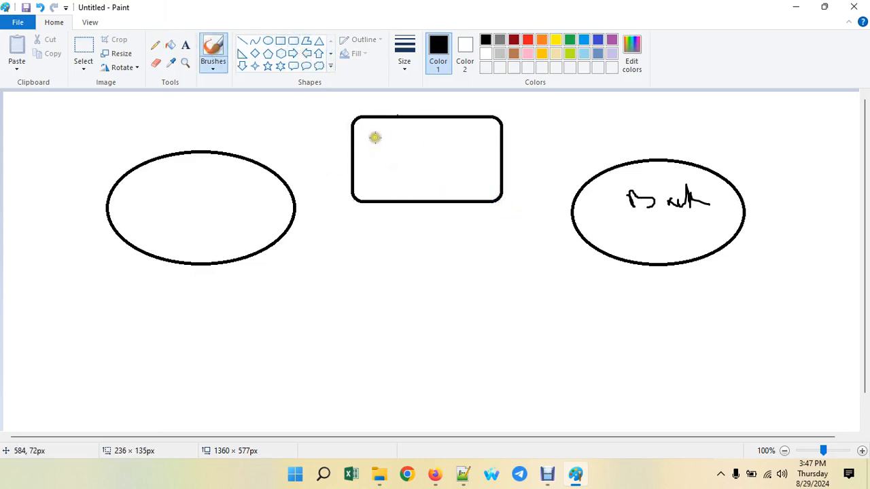
{"action": "mouse_move", "coordinate": [367, 135]}
{"action": "left_mouse_down"}
{"action": "mouse_move", "coordinate": [382, 160]}
{"action": "mouse_move", "coordinate": [404, 140]}
{"action": "mouse_move", "coordinate": [435, 142]}
{"action": "mouse_move", "coordinate": [405, 155]}
{"action": "left_mouse_up"}
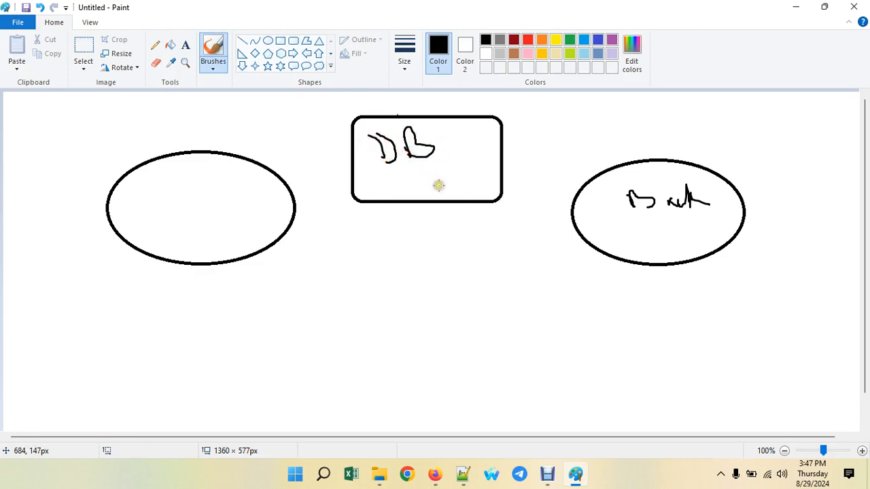
{"action": "mouse_move", "coordinate": [573, 200]}
{"action": "left_mouse_down"}
{"action": "mouse_move", "coordinate": [501, 165]}
{"action": "mouse_move", "coordinate": [505, 177]}
{"action": "mouse_move", "coordinate": [517, 164]}
{"action": "left_mouse_up"}
{"action": "mouse_move", "coordinate": [356, 159]}
{"action": "left_mouse_down"}
{"action": "mouse_move", "coordinate": [292, 189]}
{"action": "mouse_move", "coordinate": [289, 171]}
{"action": "mouse_move", "coordinate": [306, 193]}
{"action": "left_mouse_up"}
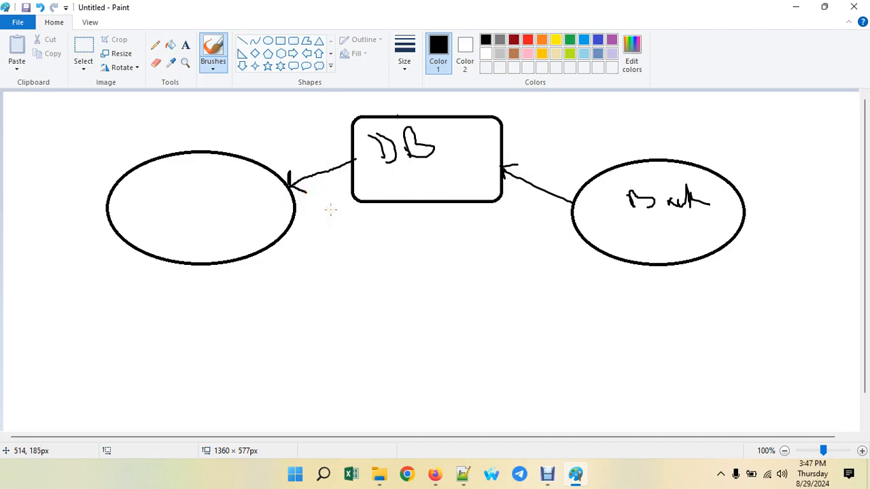
{"action": "left_click", "coordinate": [550, 475]}
{"action": "left_click", "coordinate": [374, 429]}
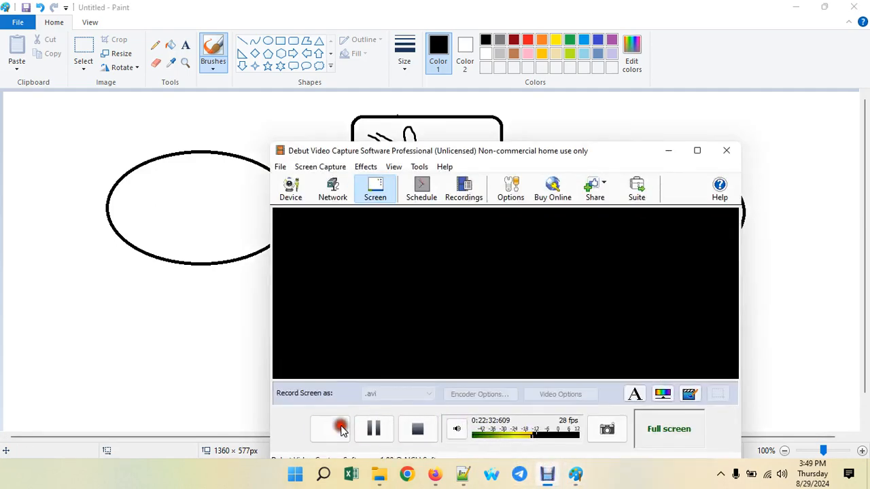
{"action": "left_click", "coordinate": [329, 429]}
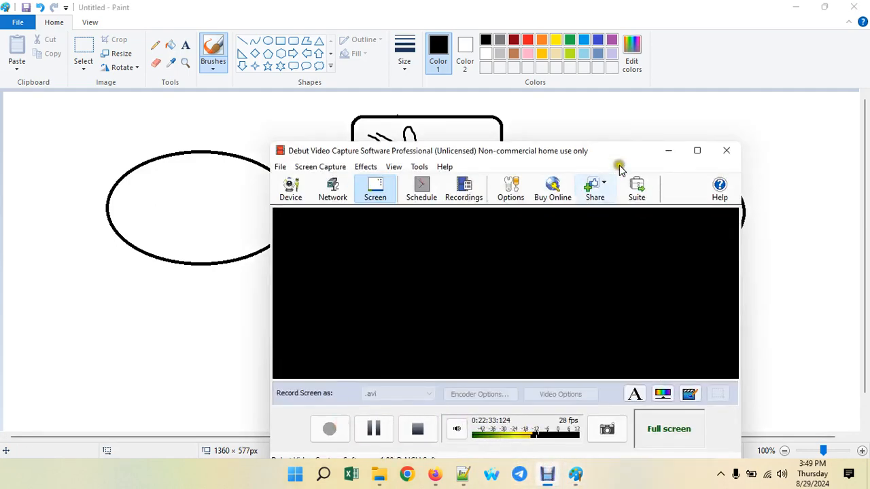
- Minimize Paint and go to Firefox's WordPress tab after checking the Index of / listing
{"action": "left_click", "coordinate": [669, 150]}
{"action": "left_click", "coordinate": [797, 7]}
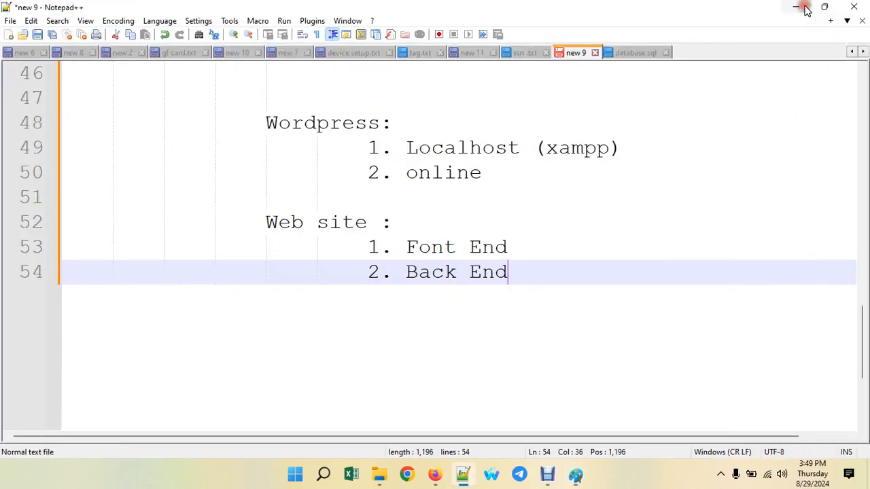
{"action": "left_click", "coordinate": [434, 473]}
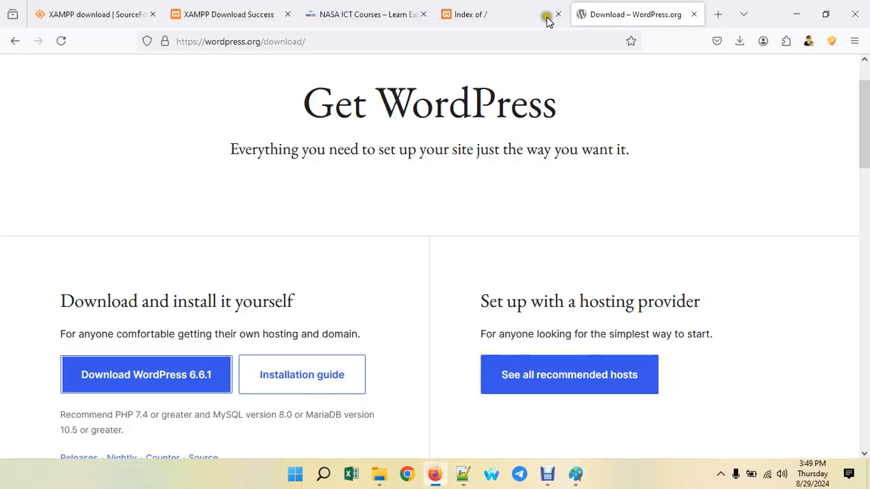
{"action": "left_click", "coordinate": [515, 13]}
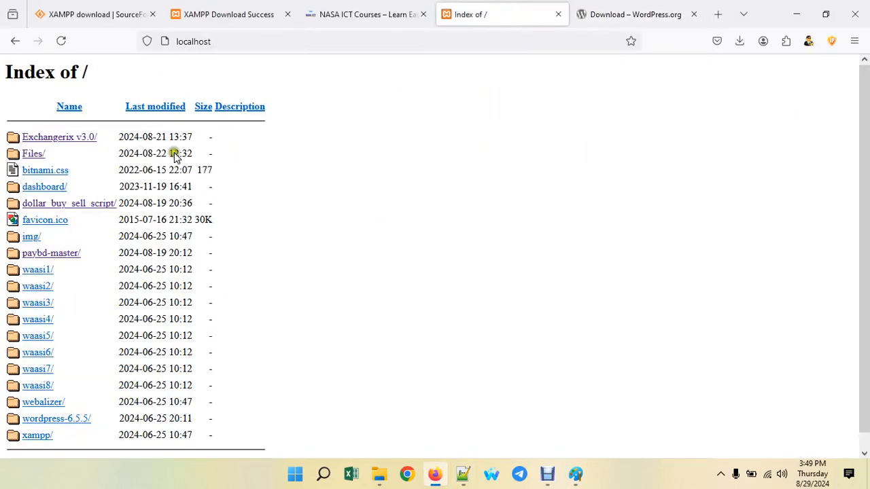
{"action": "left_click", "coordinate": [668, 13]}
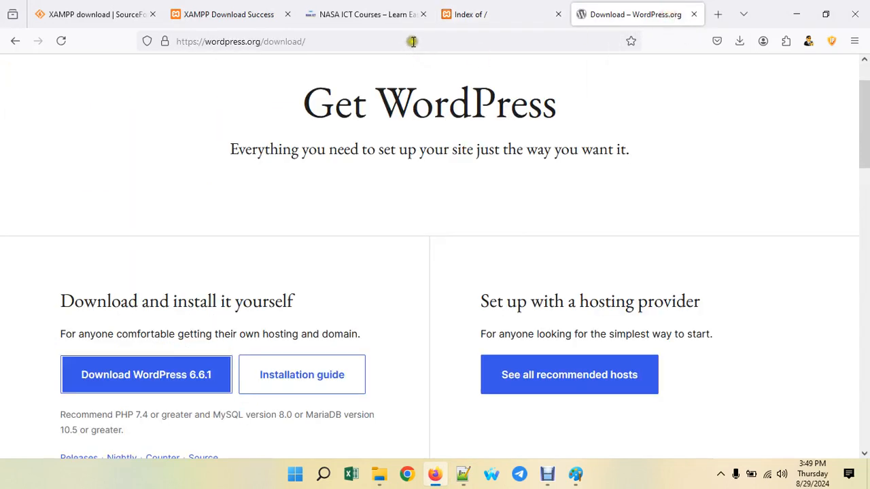
- Load localhost/phpmyadmin/ in the address bar
{"action": "left_click", "coordinate": [412, 41]}
{"action": "type", "text": "localhost/"}
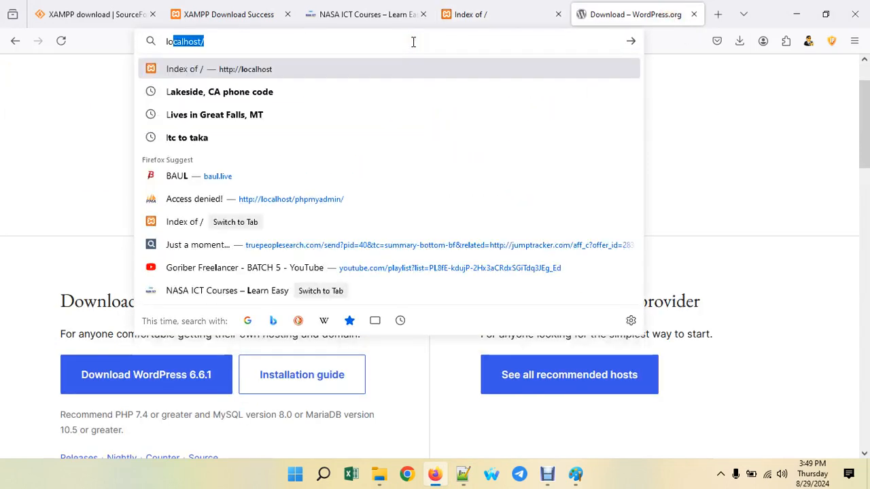
{"action": "key", "text": "Right"}
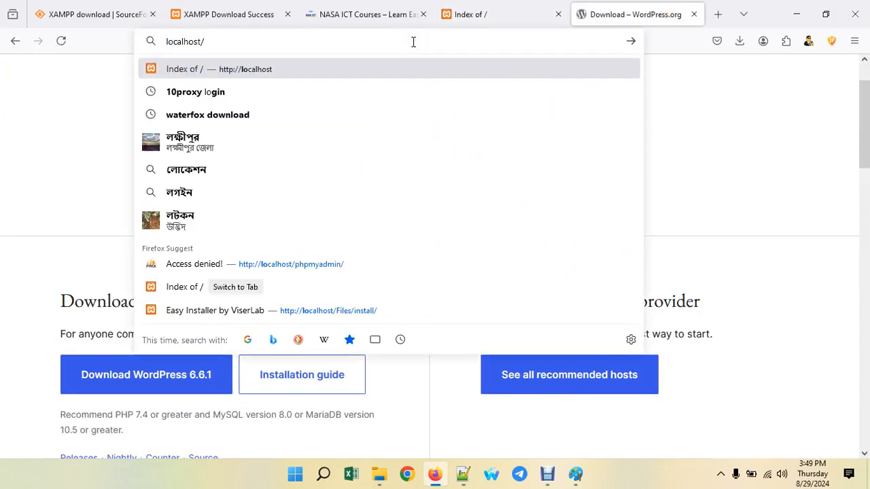
{"action": "type", "text": "php"}
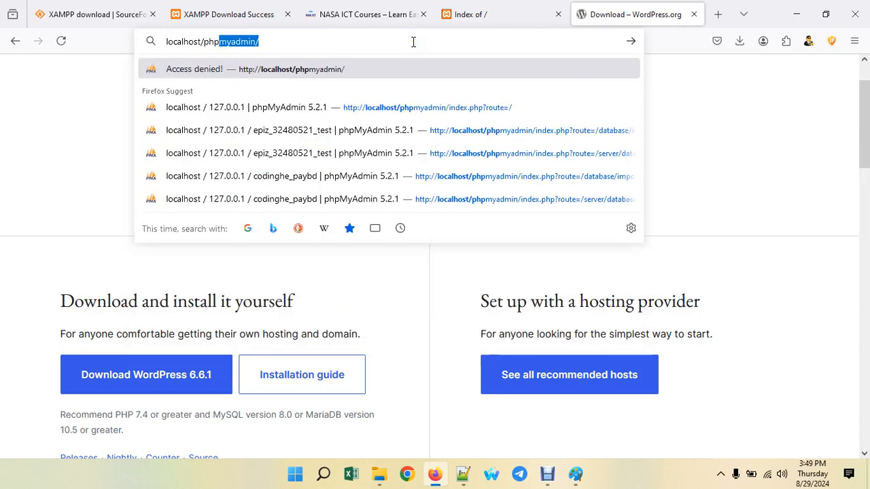
{"action": "key", "text": "Right"}
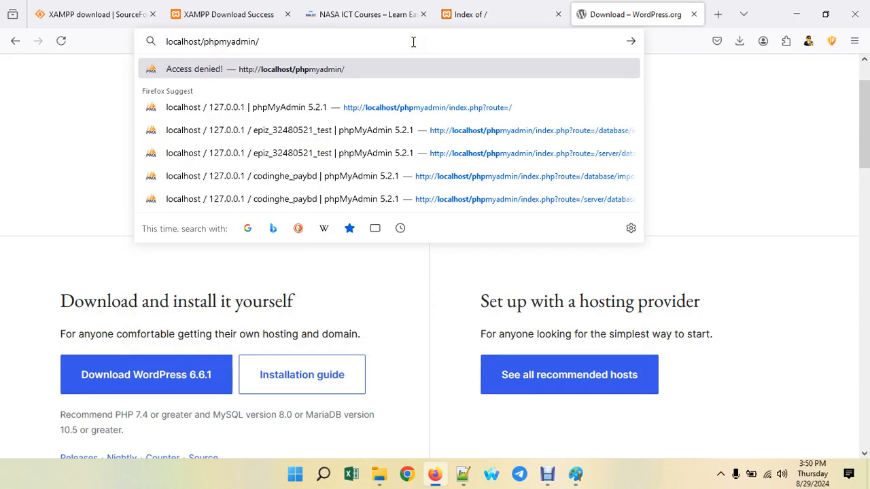
{"action": "key", "text": "Return"}
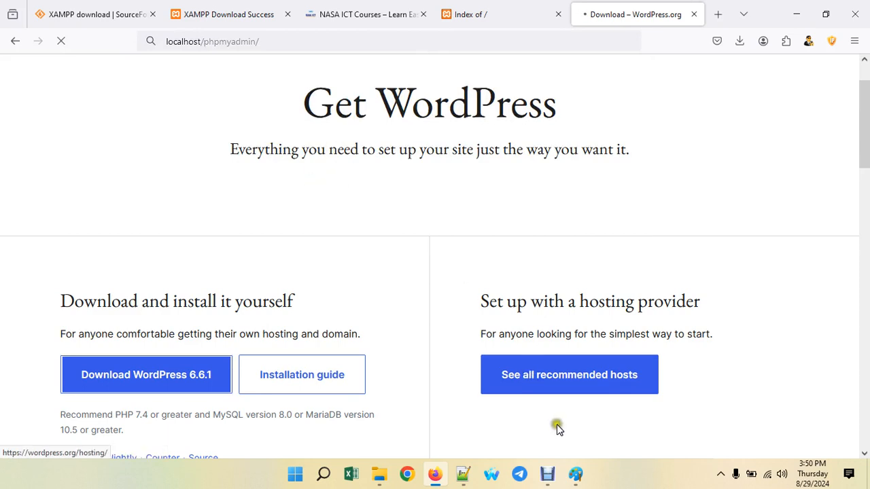
- Add a tick and an underline stroke to the DB box in Paint, then minimize Paint
{"action": "left_click", "coordinate": [575, 474]}
{"action": "left_click_drag", "start_coordinate": [436, 165], "coordinate": [491, 131]}
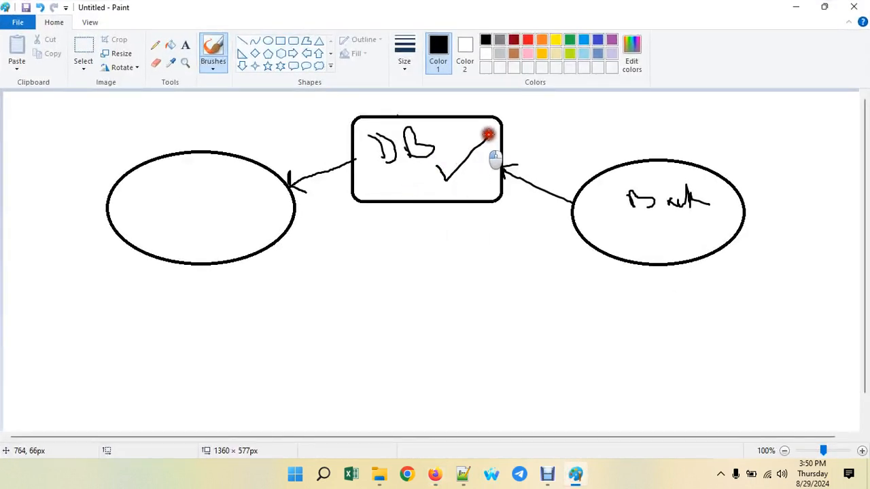
{"action": "left_click_drag", "start_coordinate": [418, 194], "coordinate": [471, 176]}
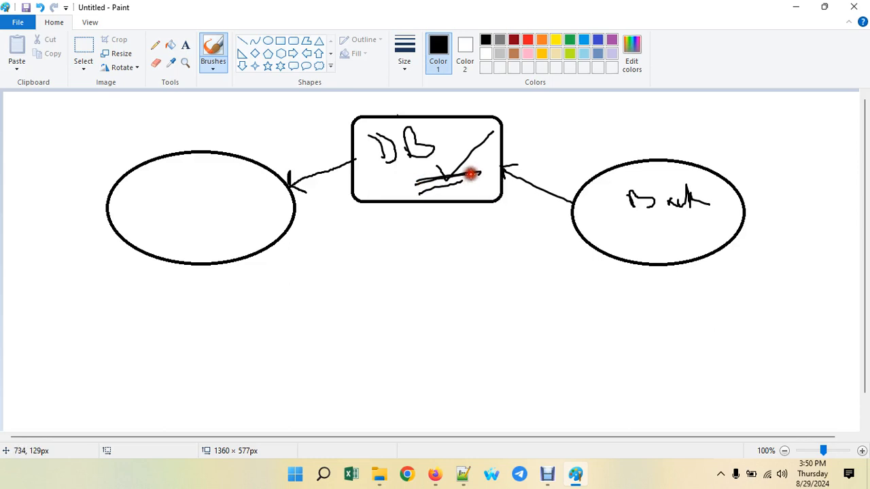
{"action": "left_click", "coordinate": [798, 6]}
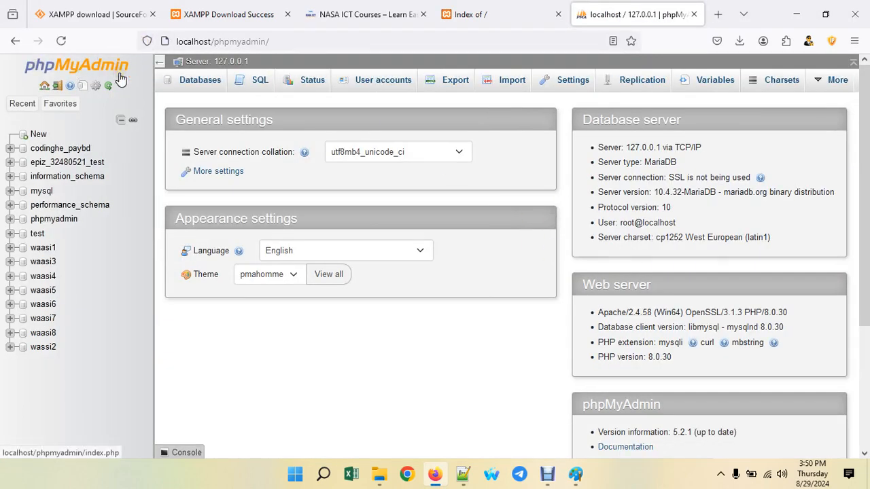
- On phpMyAdmin's Databases page, enter blogbatch116 as the new database name
{"action": "left_click", "coordinate": [199, 81]}
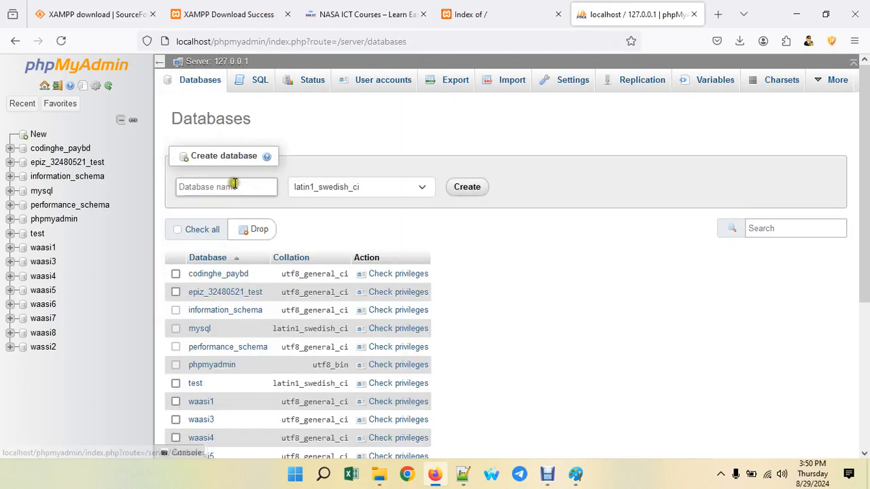
{"action": "left_click", "coordinate": [231, 186]}
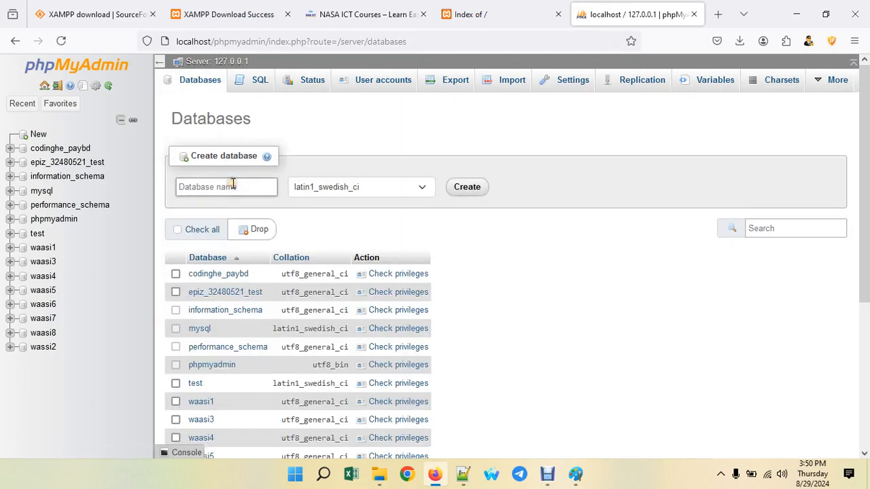
{"action": "mouse_move", "coordinate": [382, 476]}
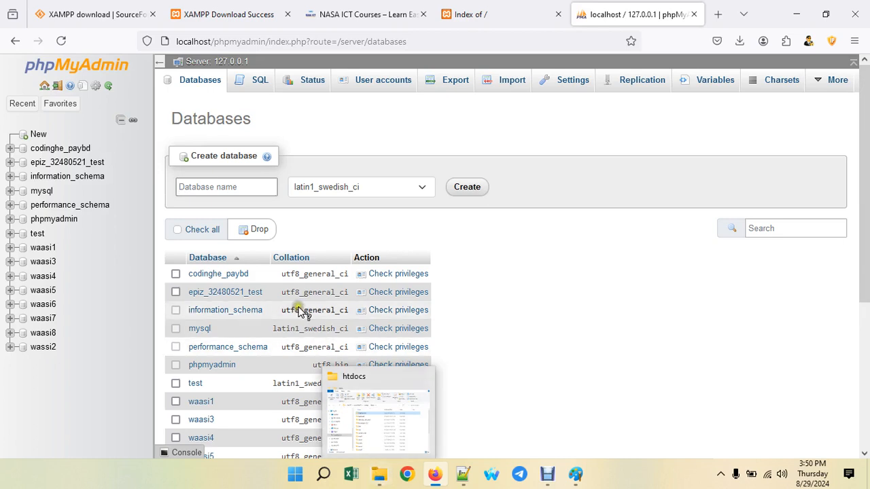
{"action": "type", "text": "blogba"}
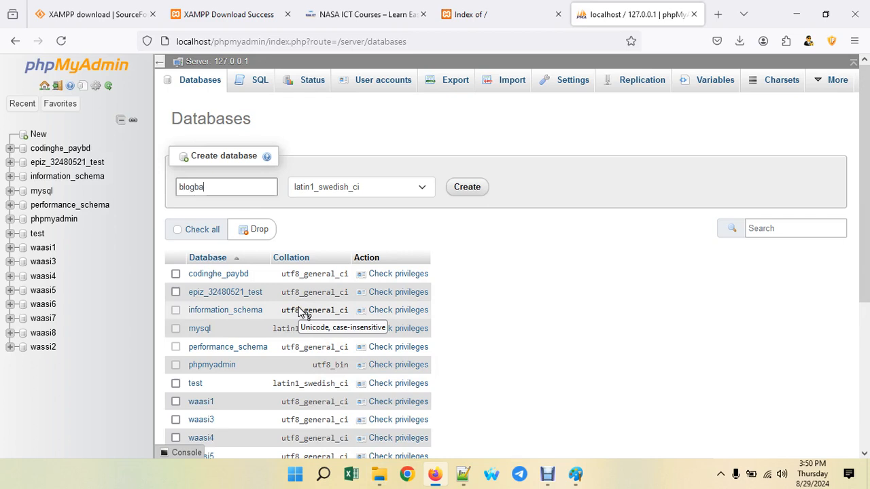
{"action": "type", "text": "tch116"}
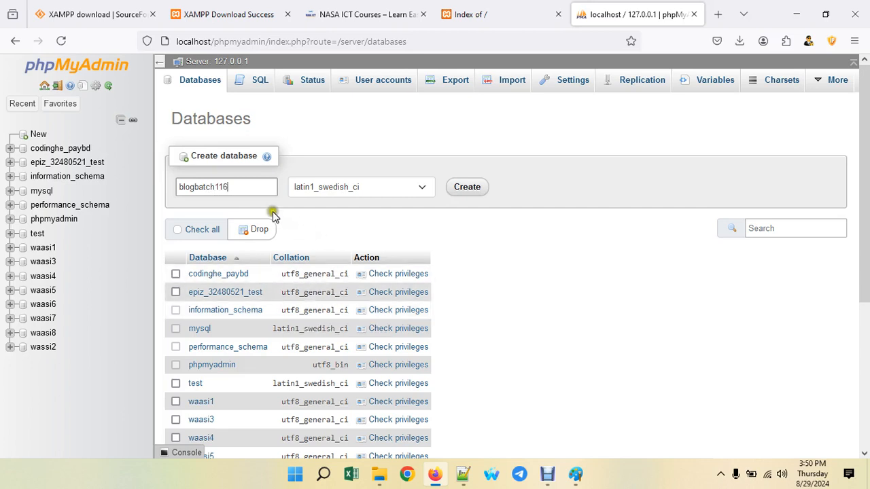
{"action": "left_click_drag", "start_coordinate": [252, 186], "coordinate": [130, 182]}
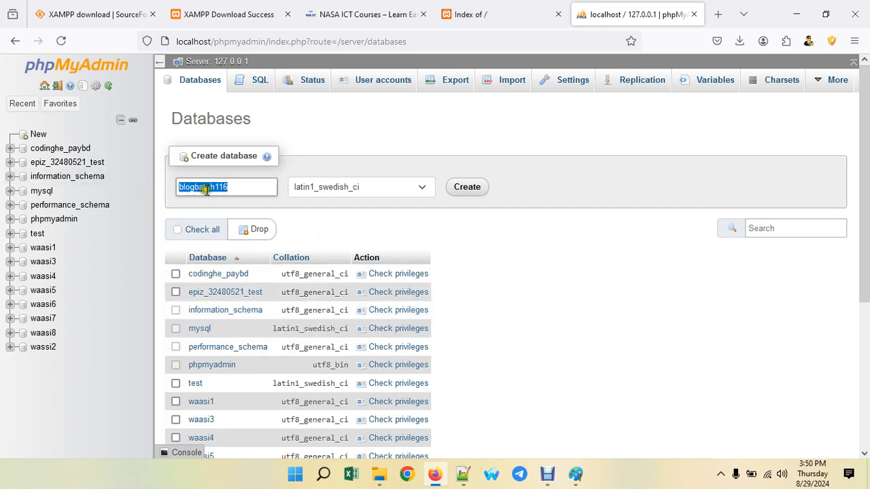
{"action": "left_click_drag", "start_coordinate": [231, 187], "coordinate": [139, 192]}
{"action": "key", "text": "ctrl+c"}
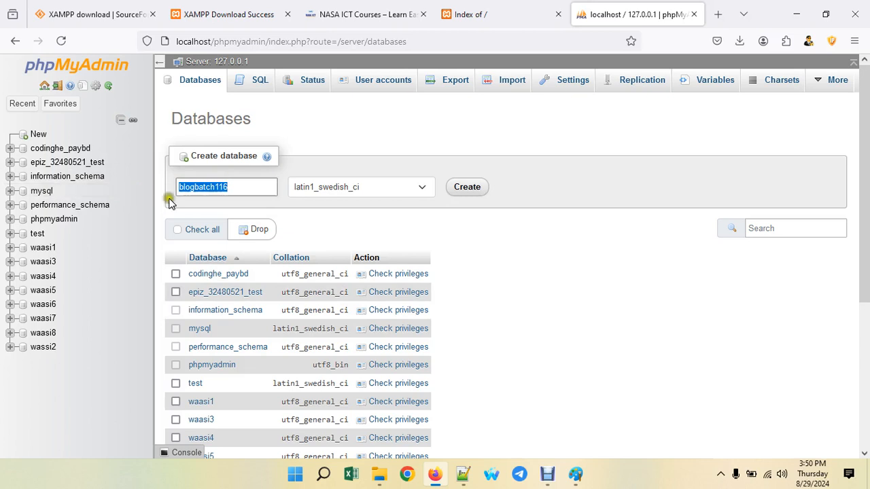
- Choose the utf8_general_ci collation and create the database
{"action": "left_click", "coordinate": [385, 188]}
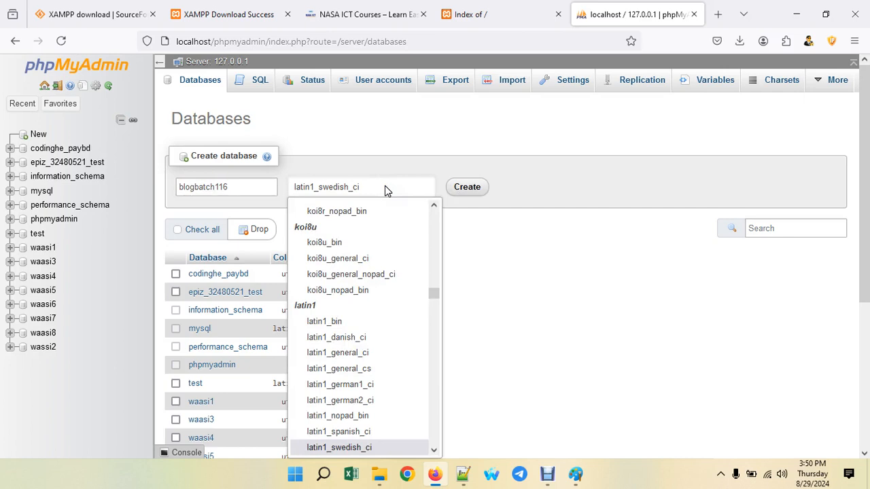
{"action": "scroll", "coordinate": [363, 308], "scroll_direction": "down", "scroll_amount": 10}
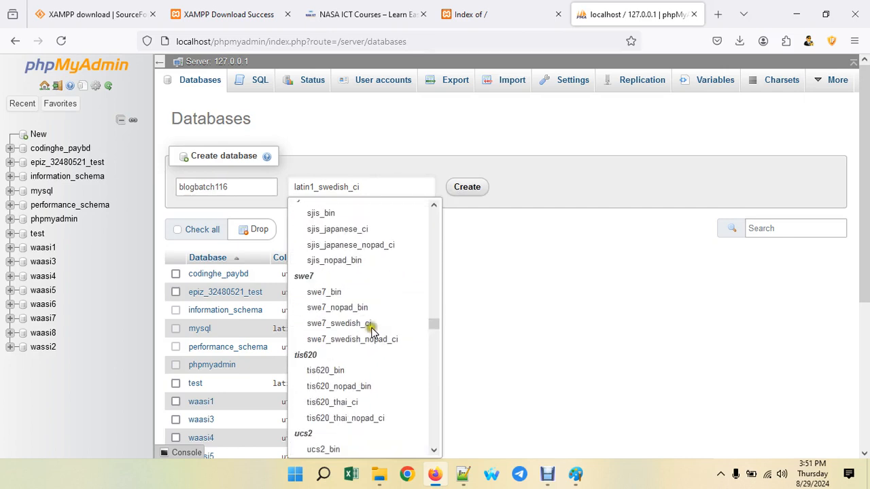
{"action": "scroll", "coordinate": [372, 332], "scroll_direction": "down", "scroll_amount": 12}
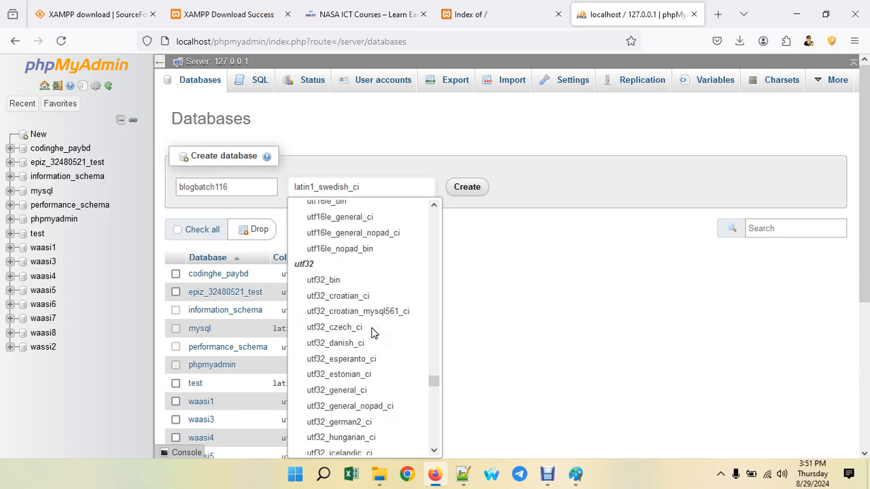
{"action": "scroll", "coordinate": [372, 332], "scroll_direction": "down", "scroll_amount": 10}
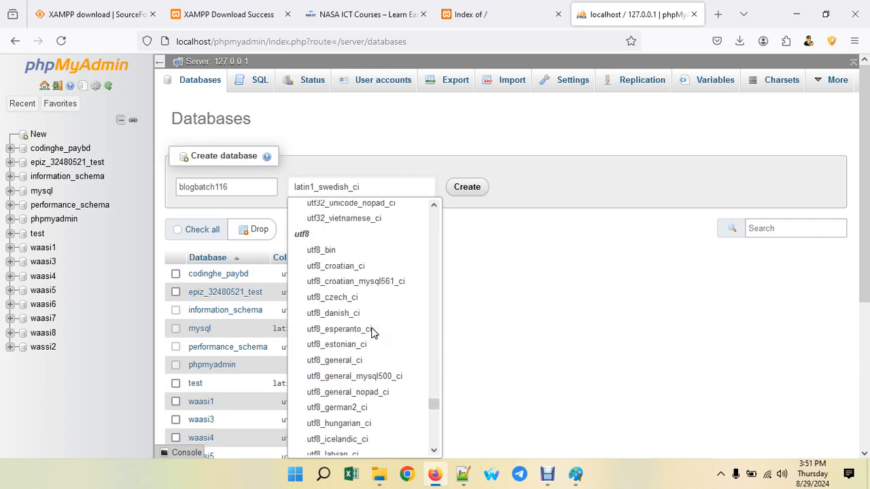
{"action": "left_click", "coordinate": [356, 361]}
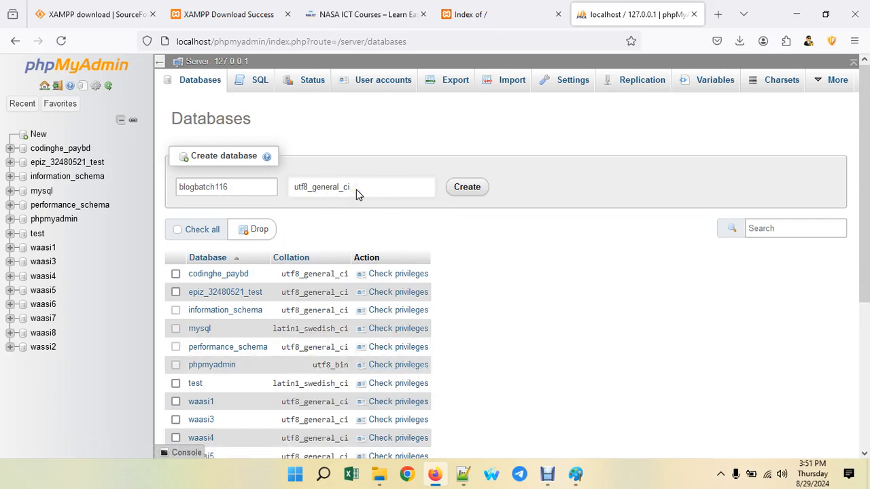
{"action": "left_click", "coordinate": [464, 187]}
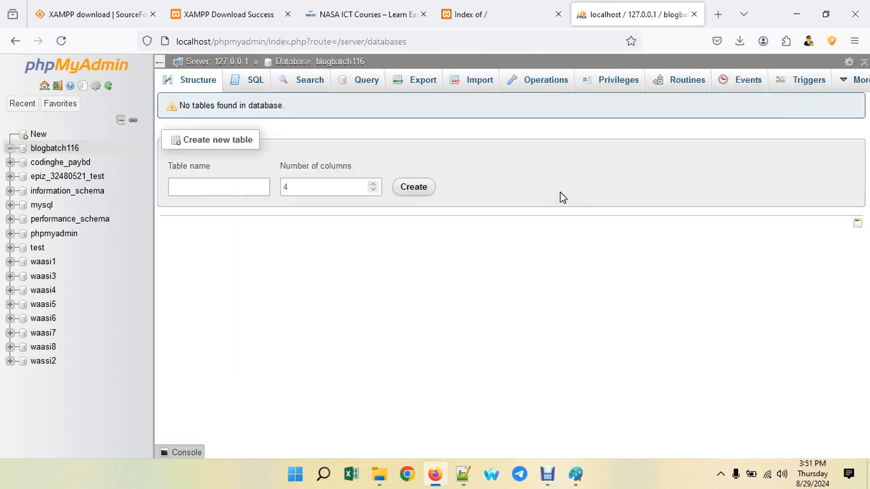
- Switch to the localhost 'Index of /' tab
{"action": "left_click", "coordinate": [496, 8]}
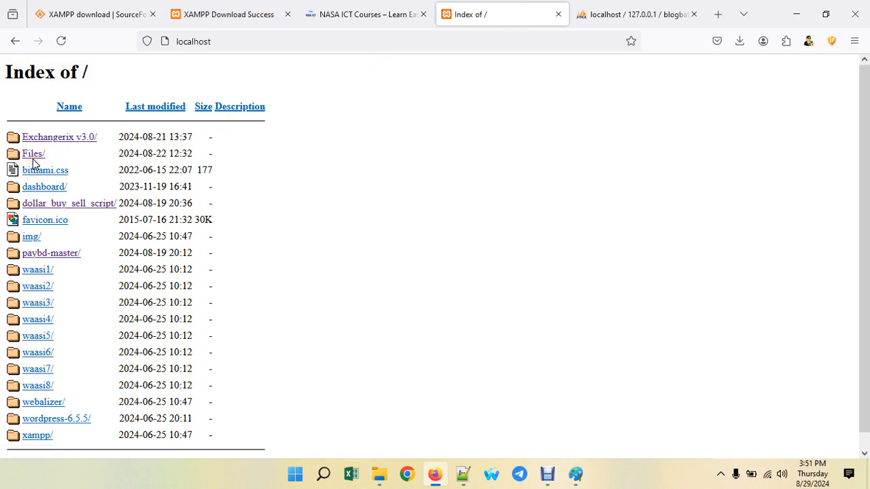
- Reload the localhost listing and open the new blogbatch116/ folder
{"action": "left_click", "coordinate": [61, 41]}
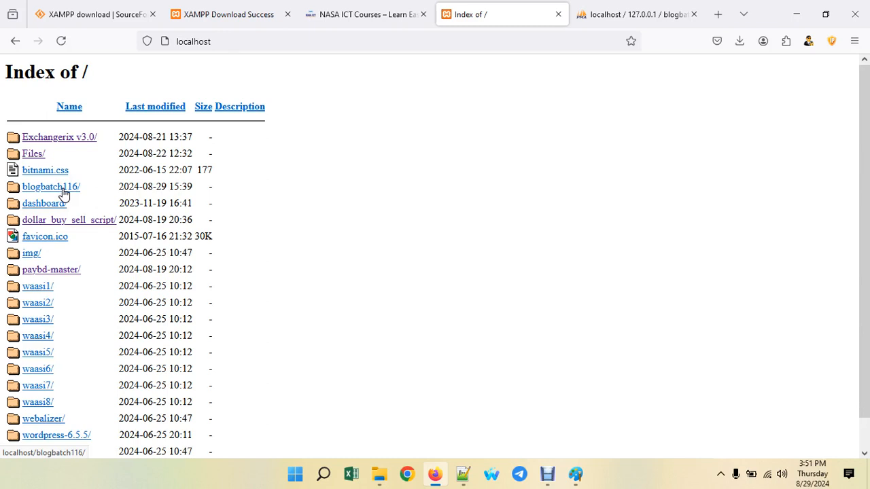
{"action": "left_click", "coordinate": [63, 193]}
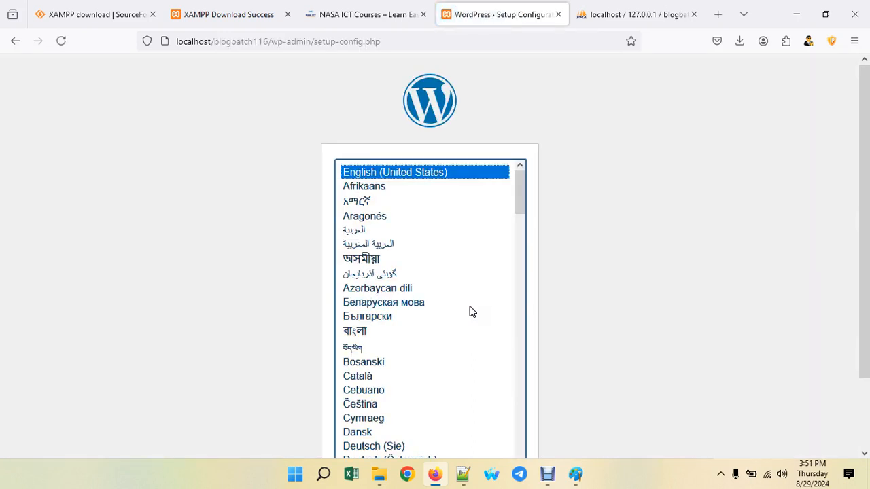
- Continue in English (United States), review the required database details, and proceed with Let's go!
{"action": "scroll", "coordinate": [496, 314], "scroll_direction": "down", "scroll_amount": 2}
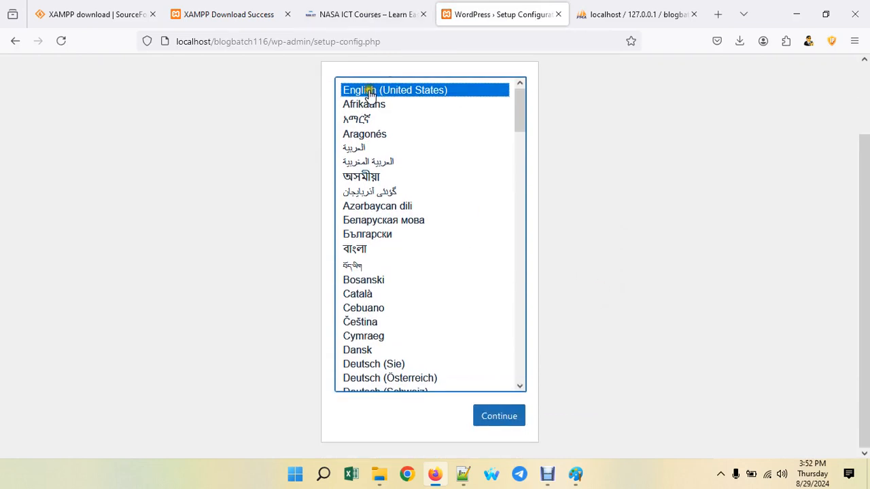
{"action": "left_click", "coordinate": [503, 415]}
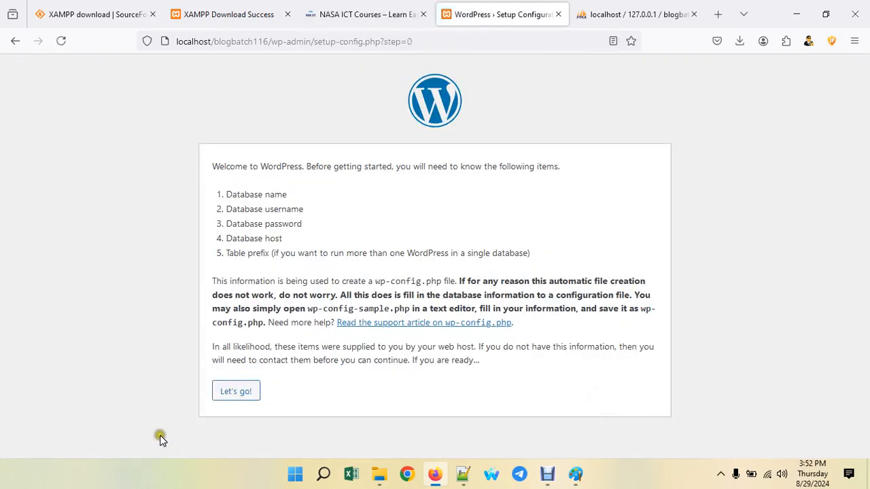
{"action": "left_click_drag", "start_coordinate": [227, 195], "coordinate": [295, 192]}
{"action": "left_click_drag", "start_coordinate": [226, 209], "coordinate": [310, 210]}
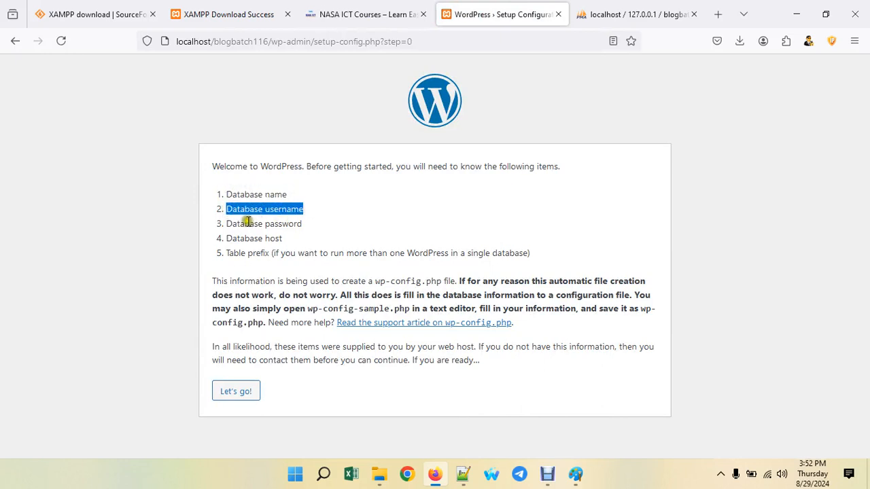
{"action": "left_click_drag", "start_coordinate": [246, 224], "coordinate": [317, 223]}
{"action": "left_click_drag", "start_coordinate": [245, 239], "coordinate": [288, 240]}
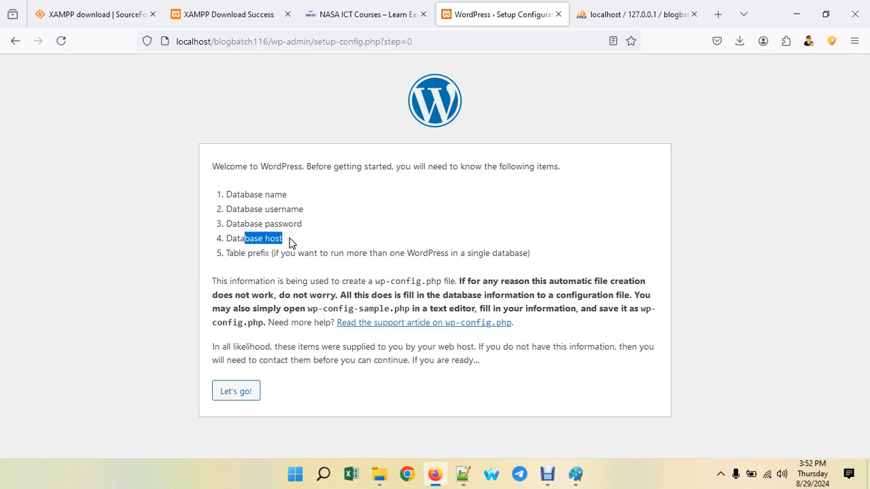
{"action": "left_click", "coordinate": [243, 397]}
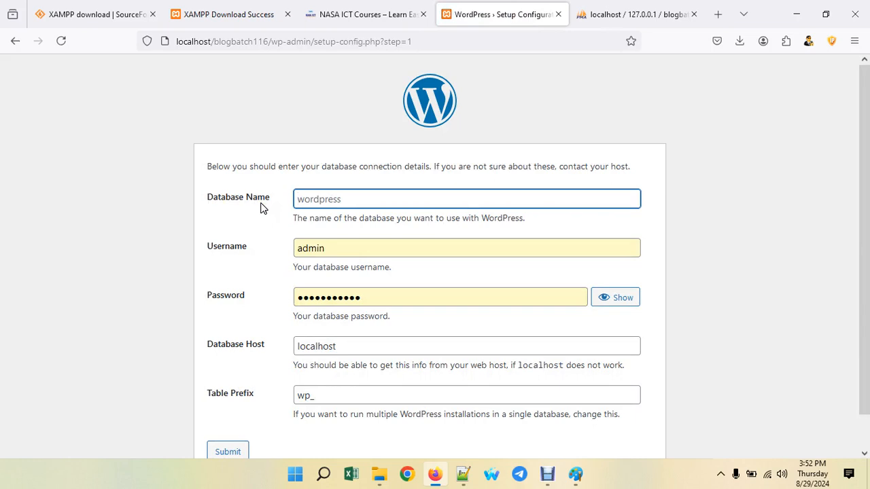
- Submit database name blogbatch116, username root and an empty password
{"action": "key", "text": "ctrl+v"}
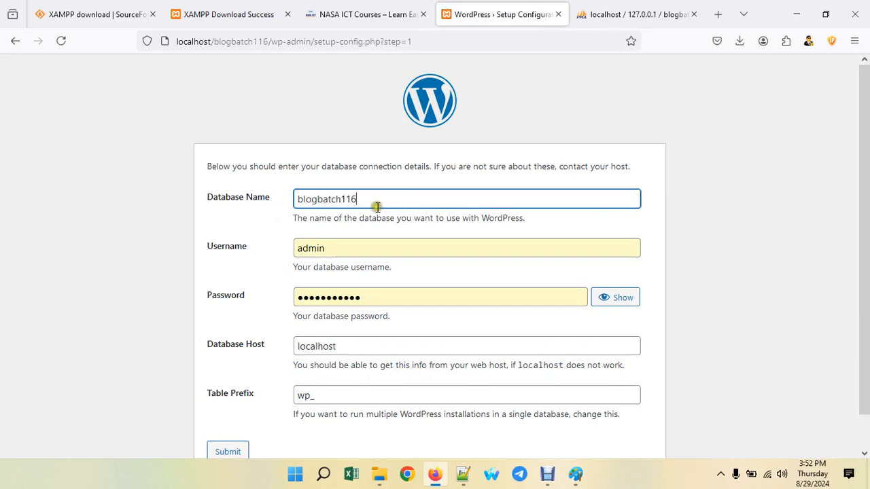
{"action": "left_click_drag", "start_coordinate": [336, 249], "coordinate": [276, 245]}
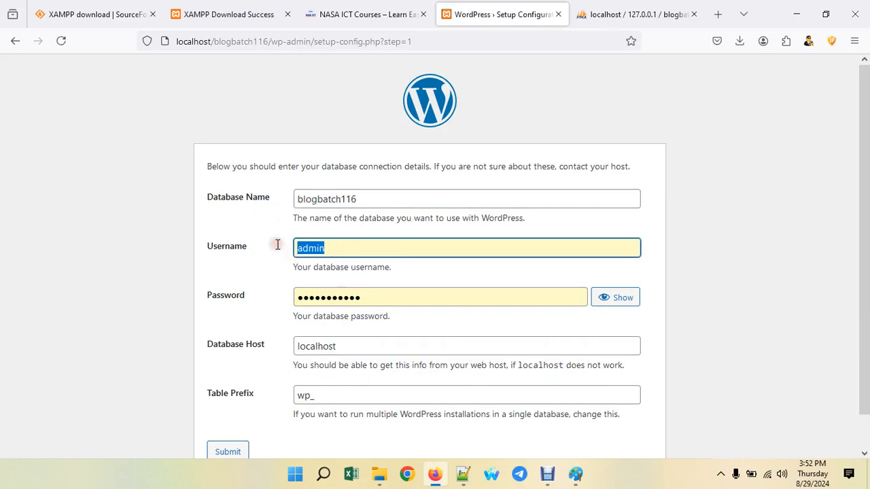
{"action": "type", "text": "roo"}
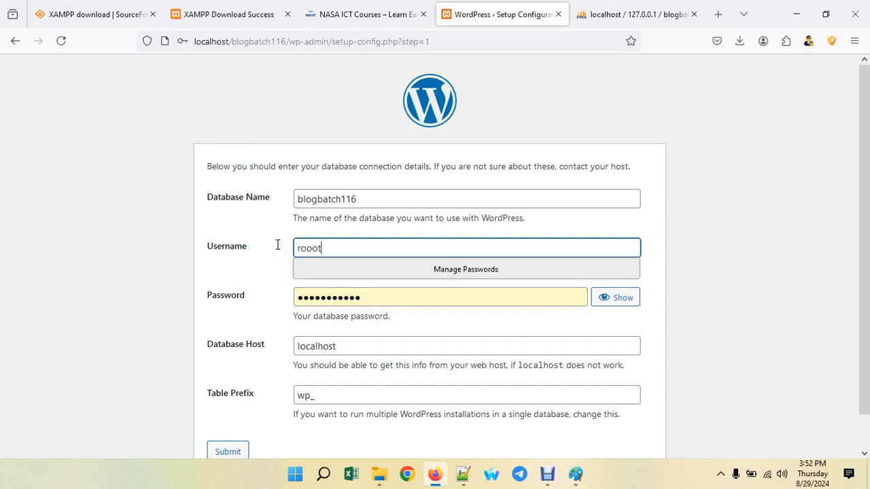
{"action": "type", "text": "ot"}
{"action": "key", "text": "BackSpace"}
{"action": "key", "text": "BackSpace"}
{"action": "type", "text": "t"}
{"action": "double_click", "coordinate": [373, 292]}
{"action": "key", "text": "BackSpace"}
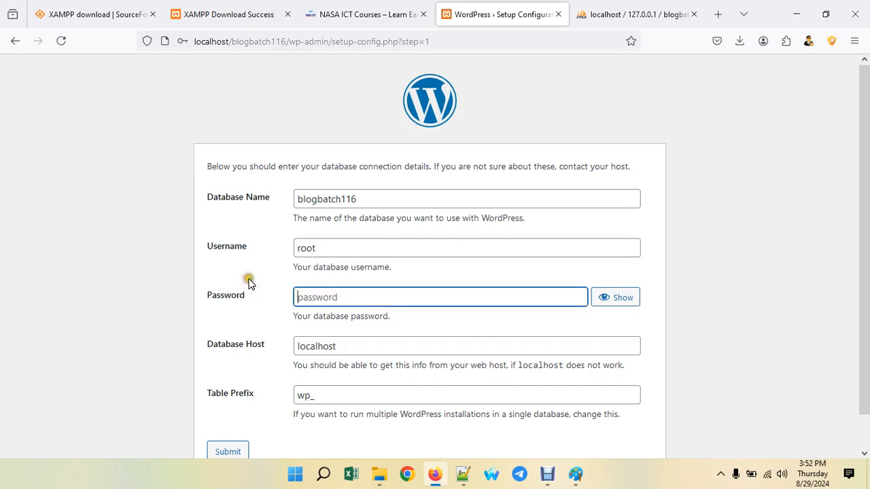
{"action": "left_click", "coordinate": [246, 275]}
{"action": "scroll", "coordinate": [245, 275], "scroll_direction": "down", "scroll_amount": 1}
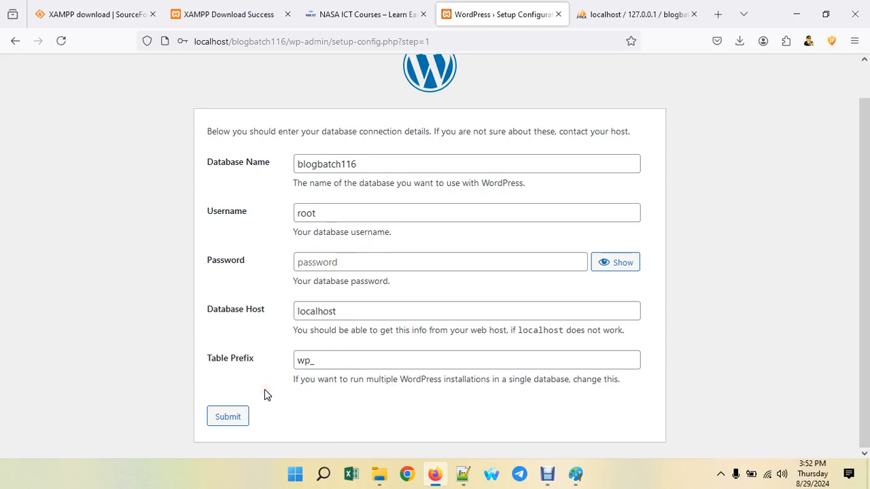
{"action": "left_click", "coordinate": [221, 417]}
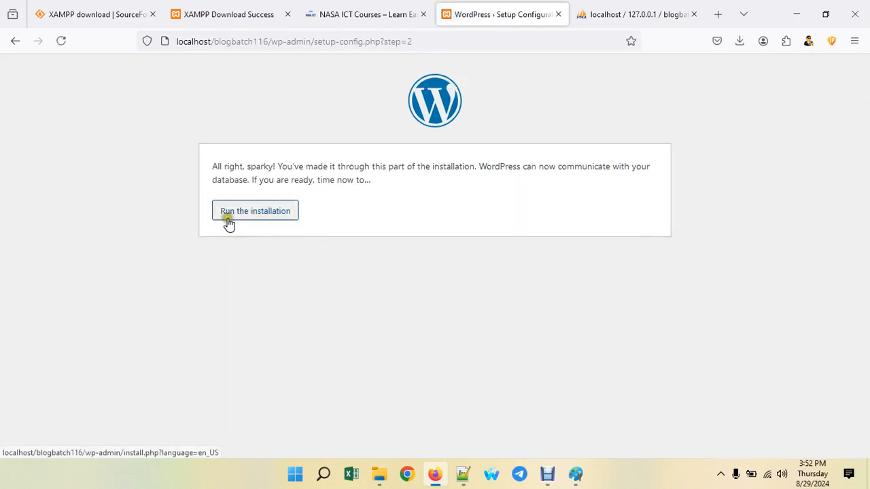
- Run the installation and enter site title 'Blog Site Batch 116' with username admin
{"action": "left_click", "coordinate": [268, 212]}
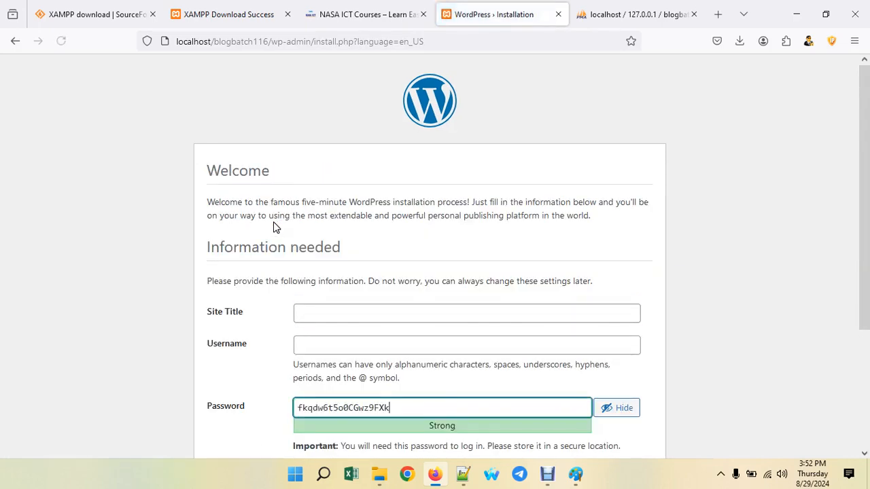
{"action": "scroll", "coordinate": [266, 213], "scroll_direction": "down", "scroll_amount": 5}
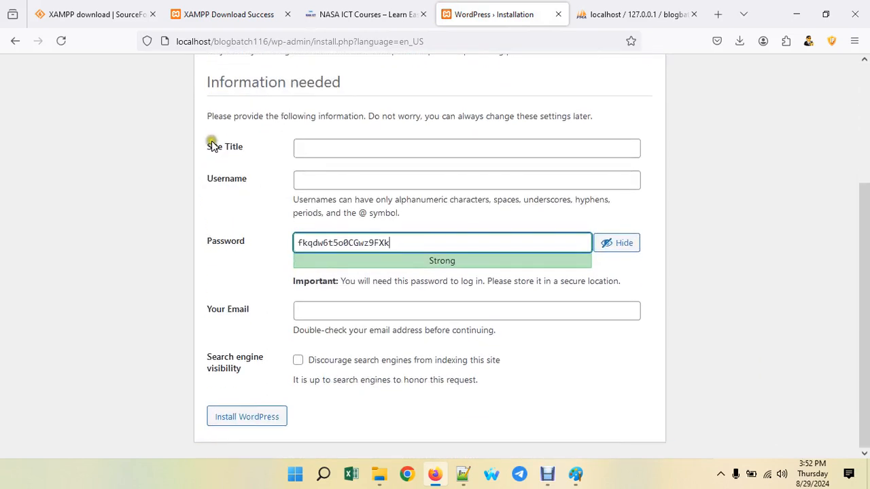
{"action": "left_click", "coordinate": [309, 151]}
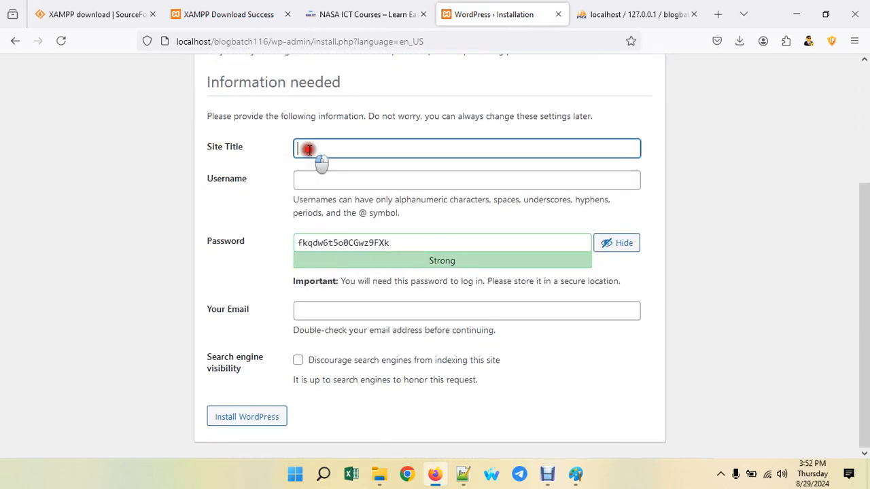
{"action": "type", "text": "Blog Site Batch 116"}
{"action": "left_click", "coordinate": [318, 177]}
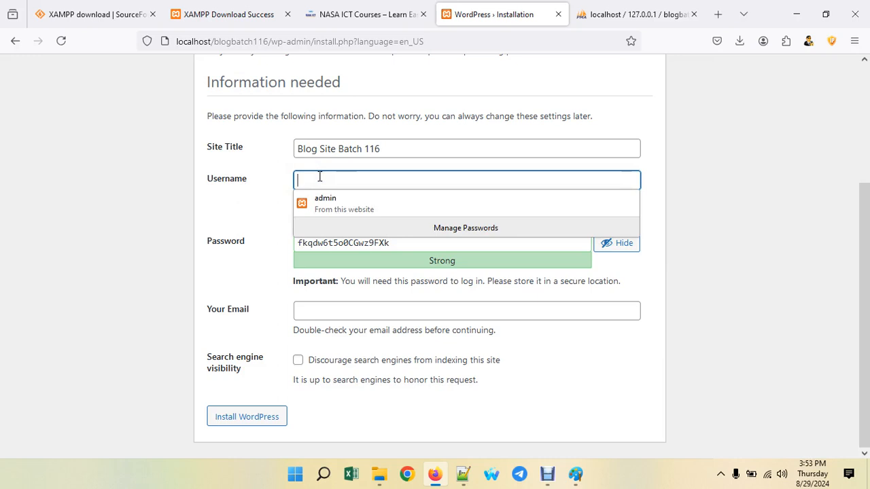
{"action": "type", "text": "admin"}
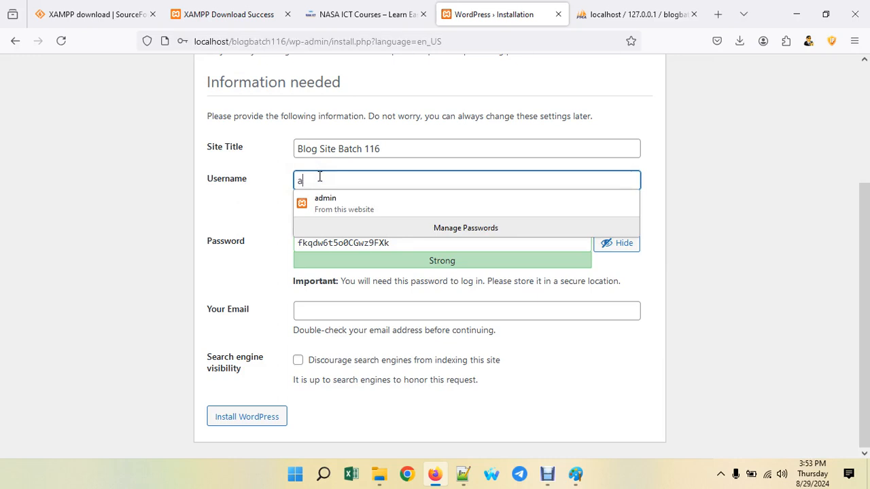
{"action": "left_click", "coordinate": [227, 194]}
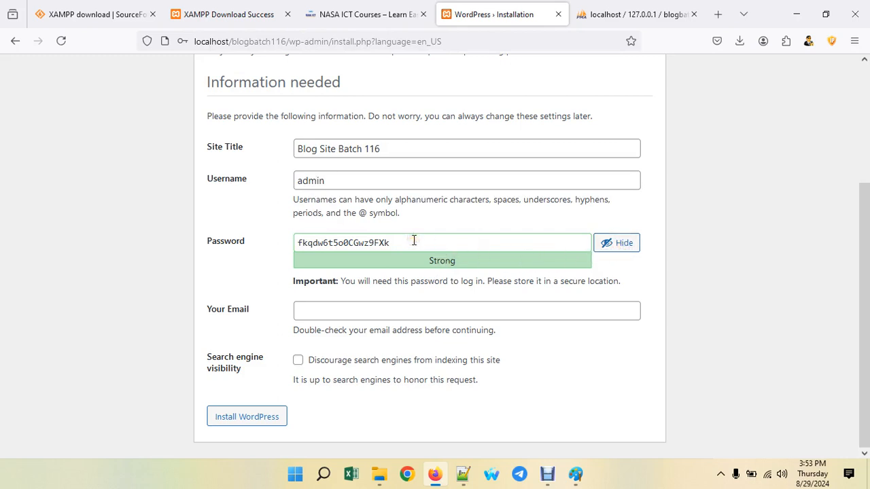
- Replace the generated password with a weak admin password and confirm its use
{"action": "left_click_drag", "start_coordinate": [414, 241], "coordinate": [301, 238]}
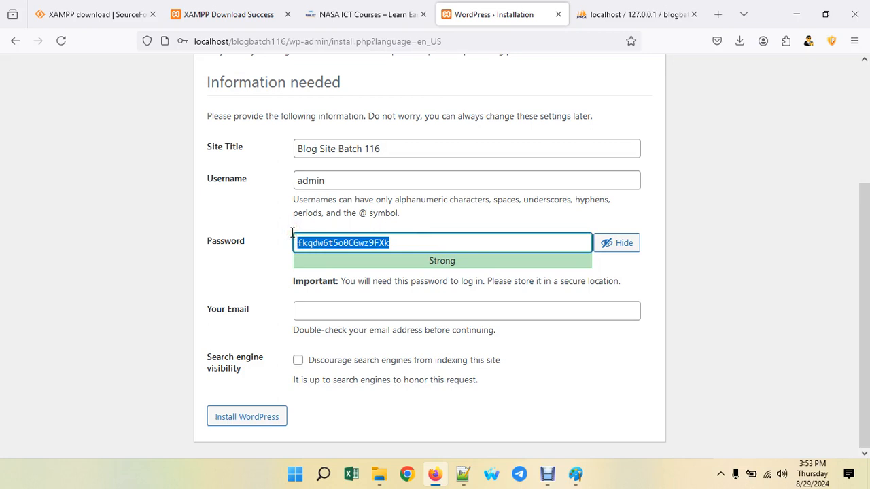
{"action": "type", "text": "admin123"}
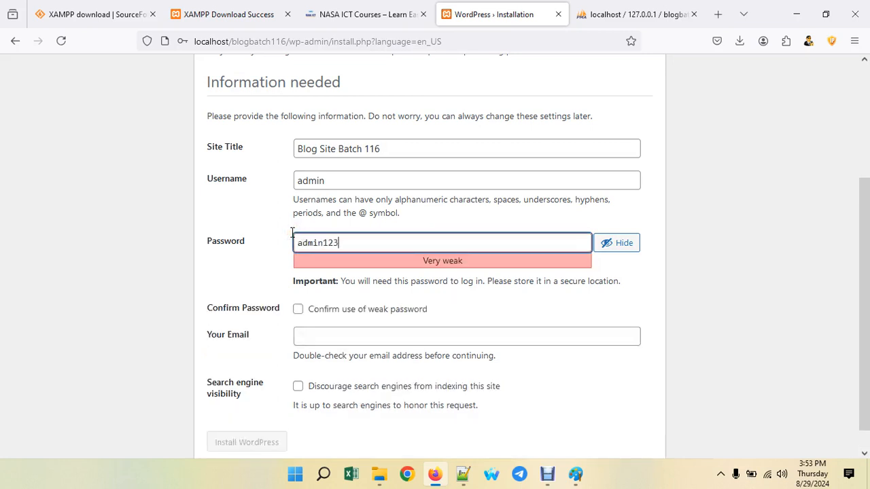
{"action": "left_click", "coordinate": [257, 229]}
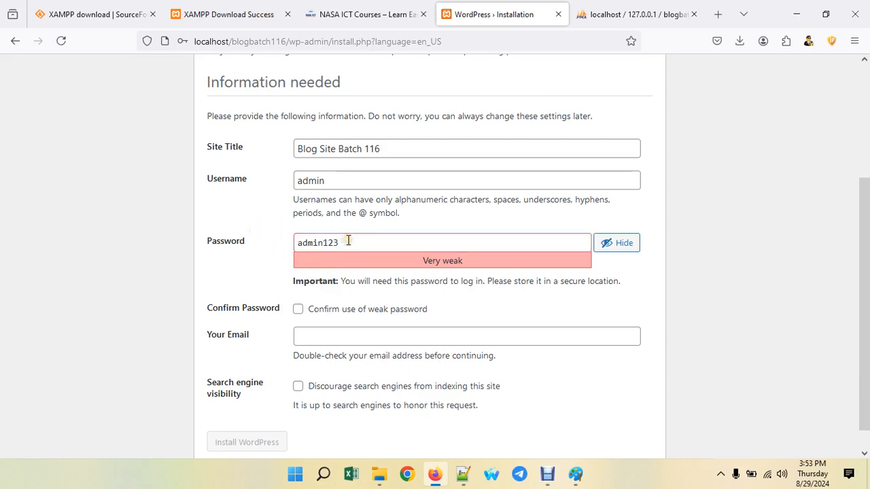
{"action": "left_click", "coordinate": [297, 310]}
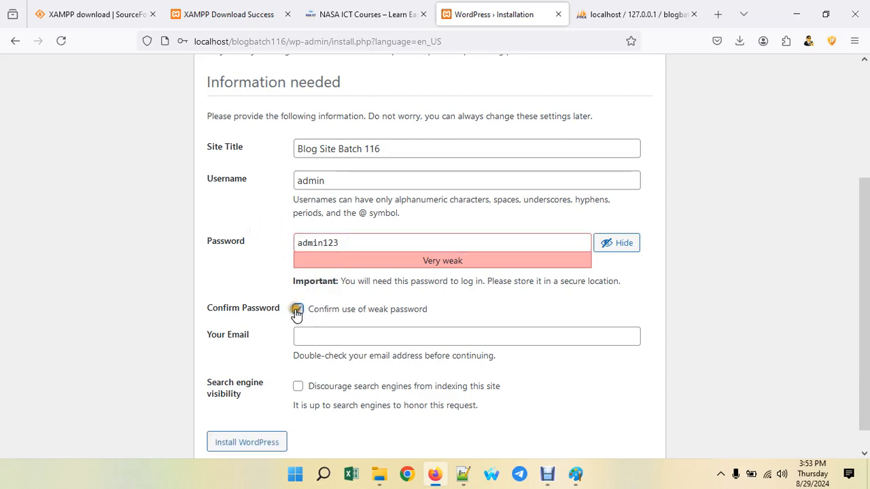
- Enter the admin e-mail address, correcting typos, and review the completed form
{"action": "left_click", "coordinate": [329, 339]}
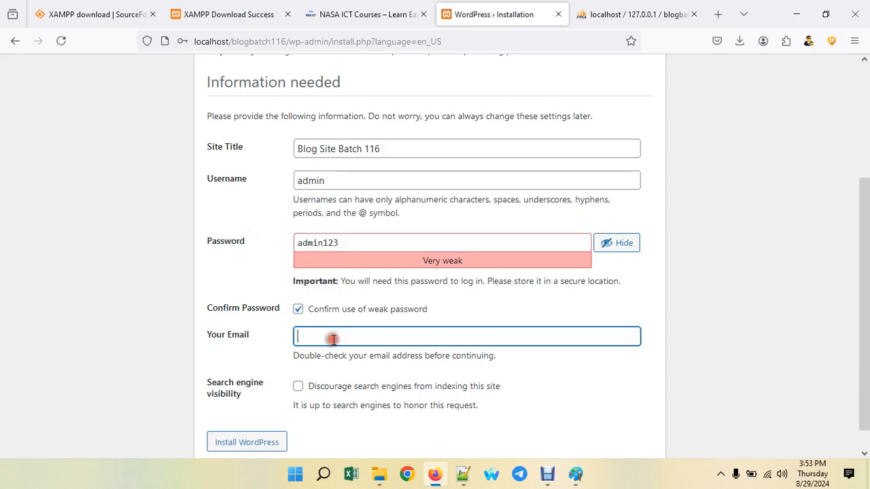
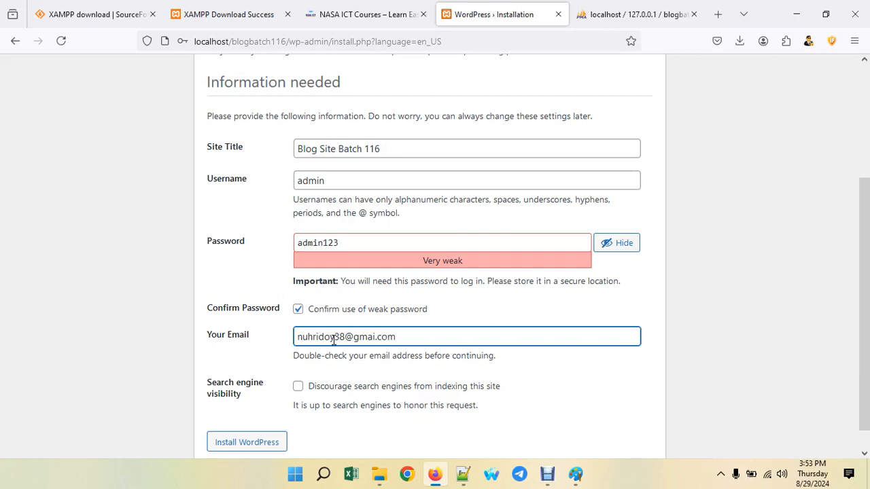
{"action": "key", "text": "Left"}
{"action": "key", "text": "Left"}
{"action": "type", "text": "l"}
{"action": "left_click", "coordinate": [247, 442]}
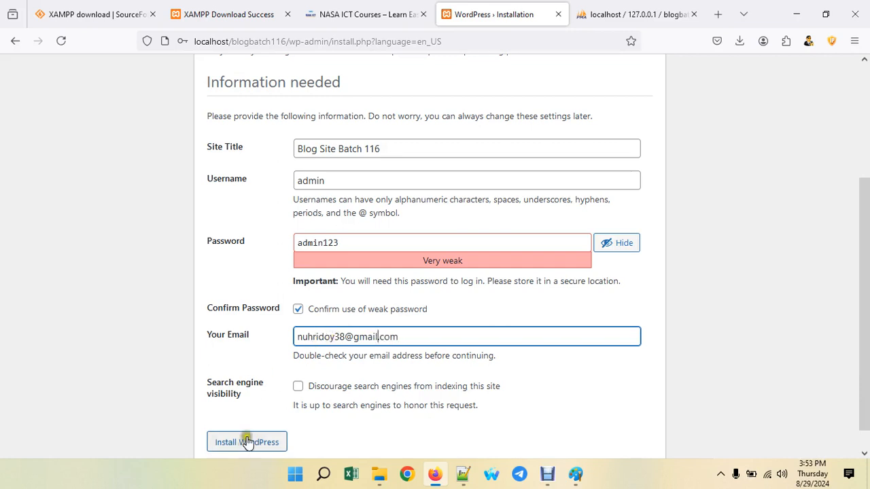
{"action": "scroll", "coordinate": [247, 442], "scroll_direction": "down", "scroll_amount": 1}
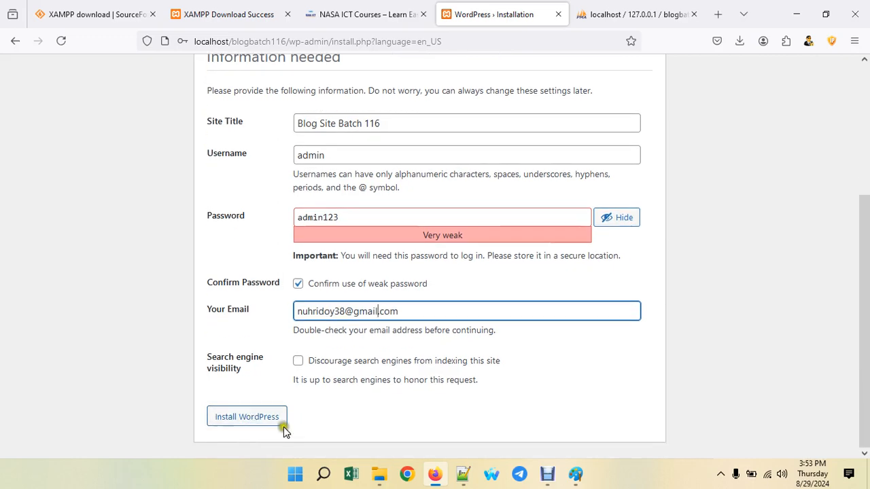
{"action": "scroll", "coordinate": [377, 167], "scroll_direction": "up", "scroll_amount": 3}
{"action": "scroll", "coordinate": [377, 263], "scroll_direction": "down", "scroll_amount": 3}
{"action": "left_click_drag", "start_coordinate": [384, 129], "coordinate": [346, 149]}
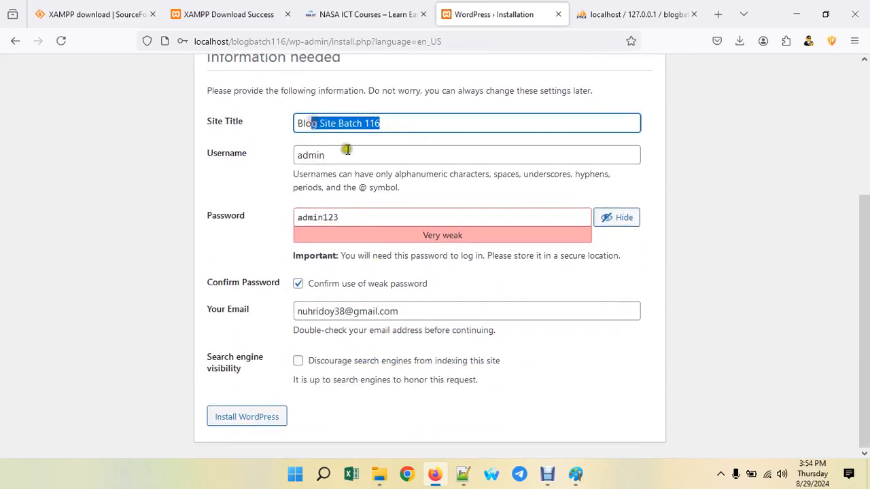
{"action": "left_click", "coordinate": [250, 178]}
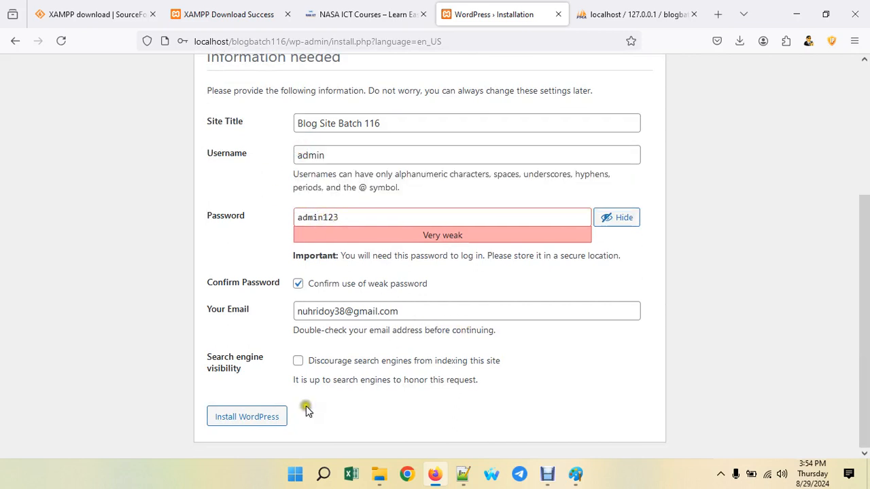
- Run the WordPress installation and decline Firefox's password update to reach the Success page
{"action": "left_click", "coordinate": [252, 420]}
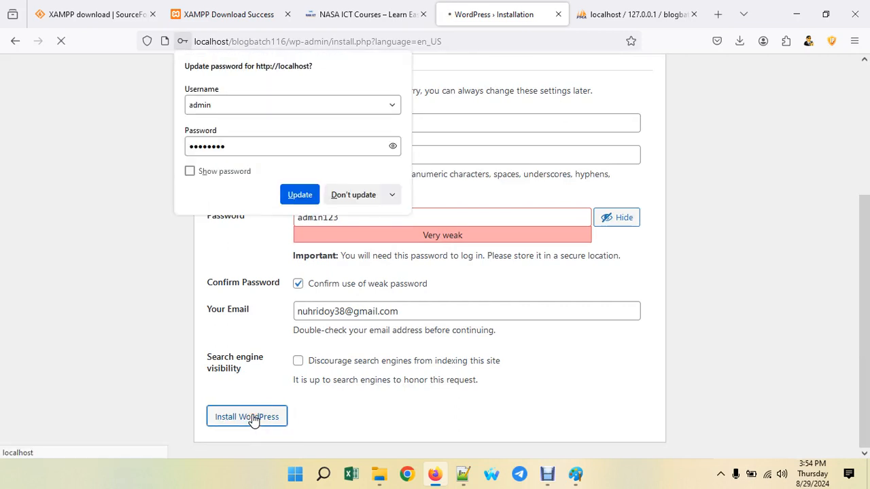
{"action": "left_click", "coordinate": [312, 112]}
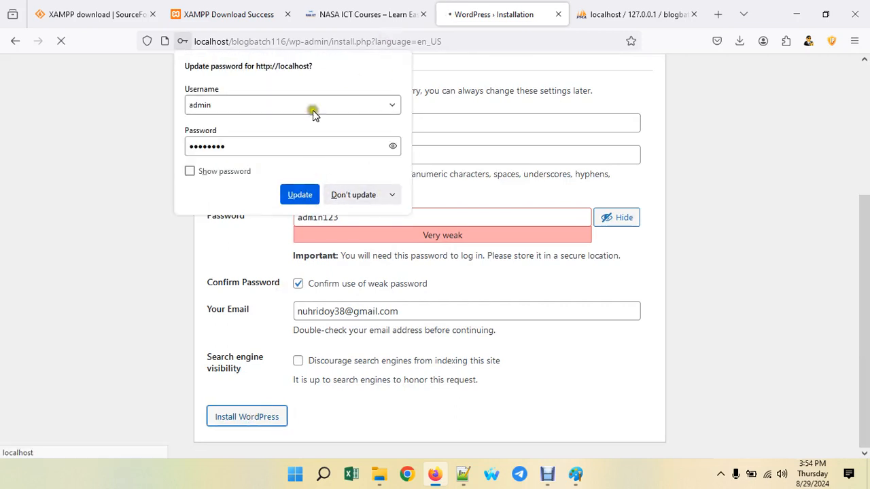
{"action": "left_click", "coordinate": [351, 194]}
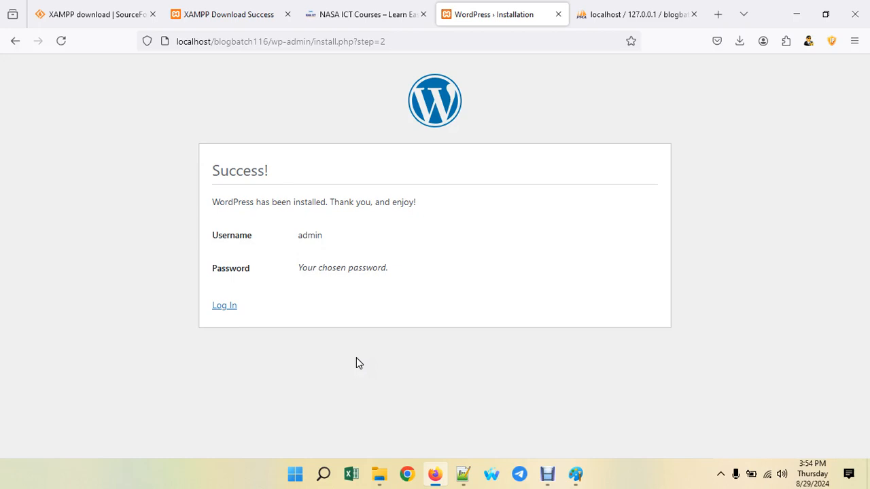
- Log in as admin with the admin password, declining Firefox's password update prompt
{"action": "left_click", "coordinate": [224, 307]}
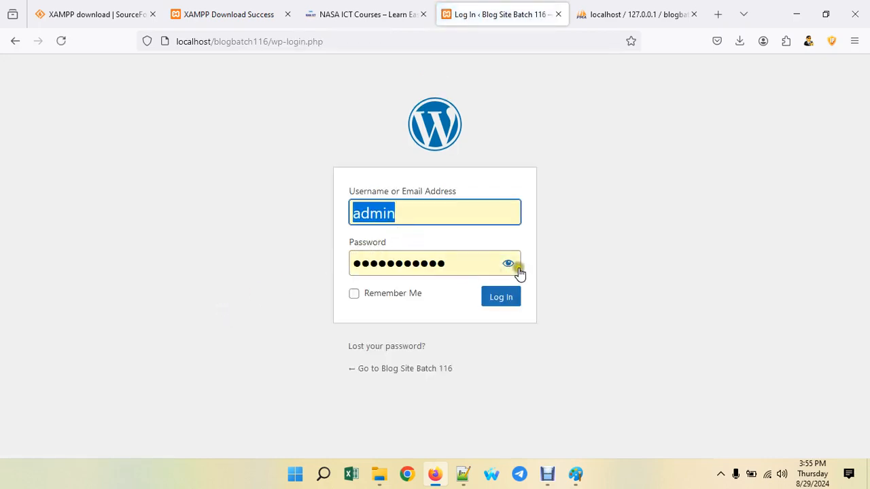
{"action": "left_click", "coordinate": [456, 263]}
{"action": "left_click_drag", "start_coordinate": [455, 264], "coordinate": [342, 268]}
{"action": "type", "text": "●●●●●"}
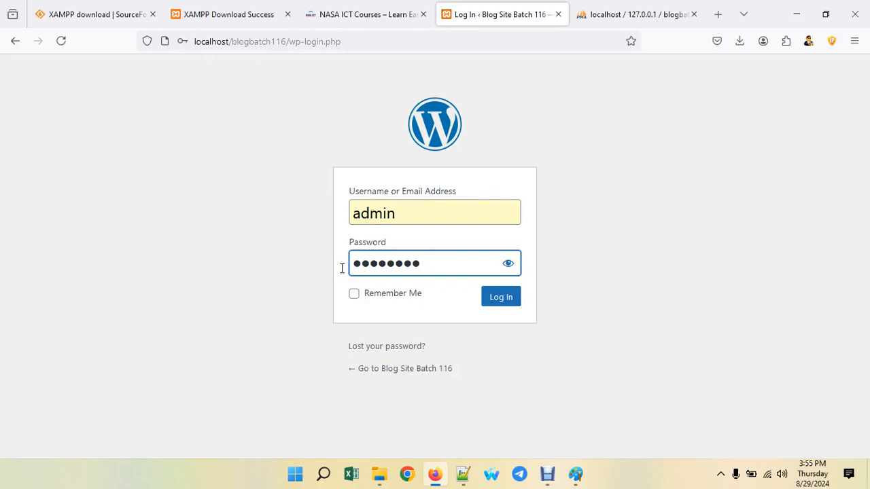
{"action": "left_click", "coordinate": [490, 306]}
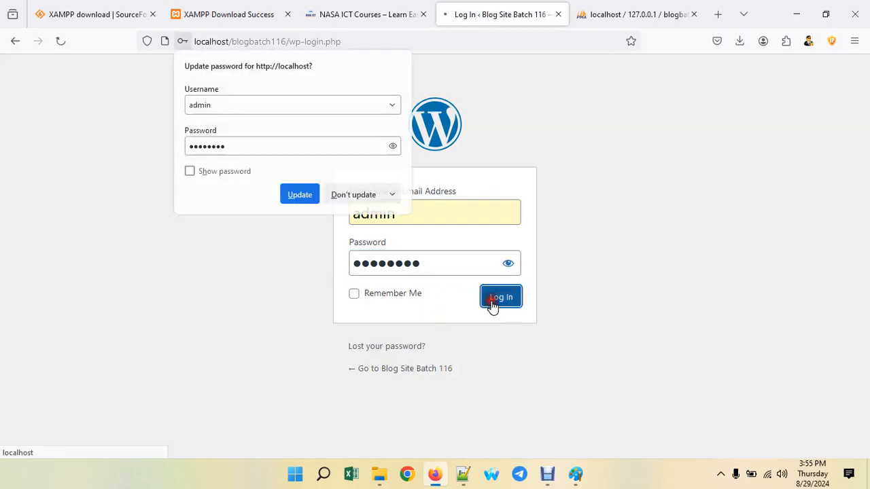
{"action": "left_click", "coordinate": [356, 194]}
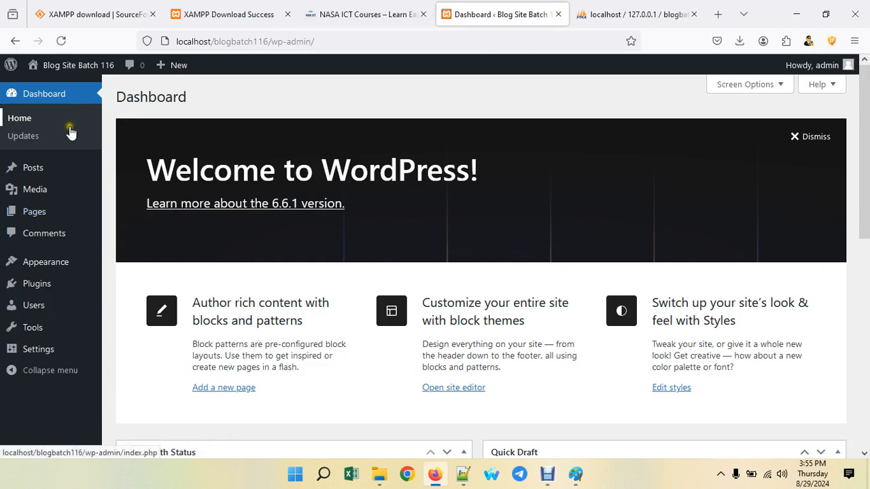
- Open Visit Site for Blog Site Batch 116 in a new tab and switch to it
{"action": "mouse_move", "coordinate": [61, 67]}
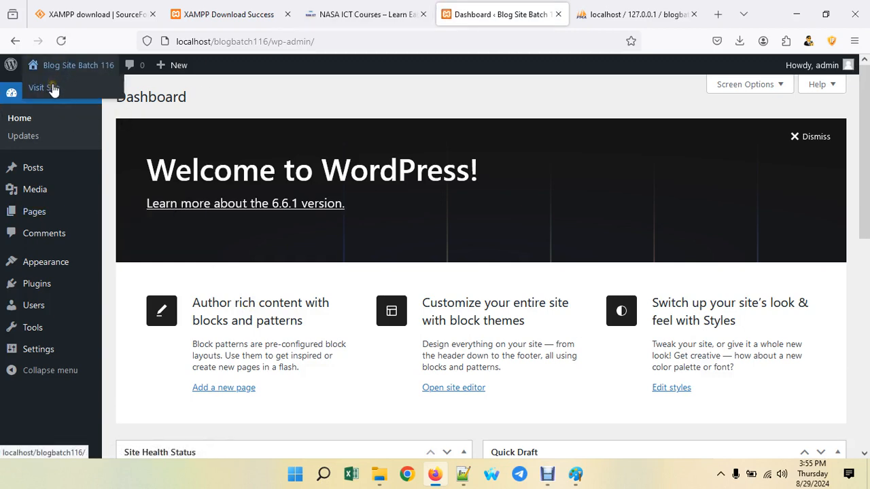
{"action": "middle_click", "coordinate": [53, 89]}
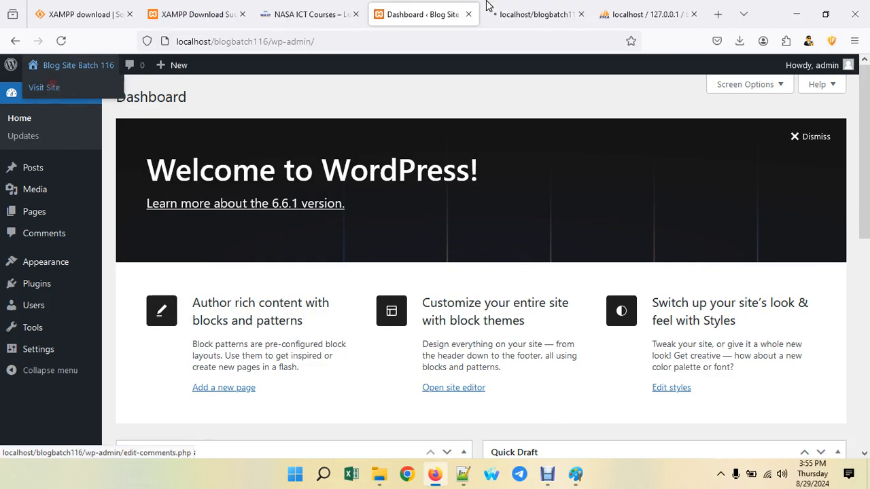
{"action": "left_click", "coordinate": [521, 17]}
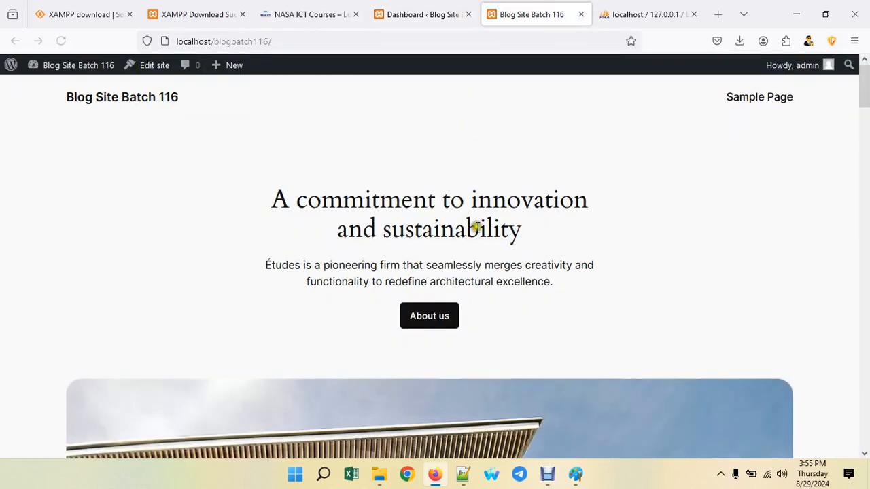
- Scroll up and down through the Études-themed homepage sections
{"action": "scroll", "coordinate": [595, 316], "scroll_direction": "down", "scroll_amount": 5}
{"action": "scroll", "coordinate": [594, 316], "scroll_direction": "down", "scroll_amount": 15}
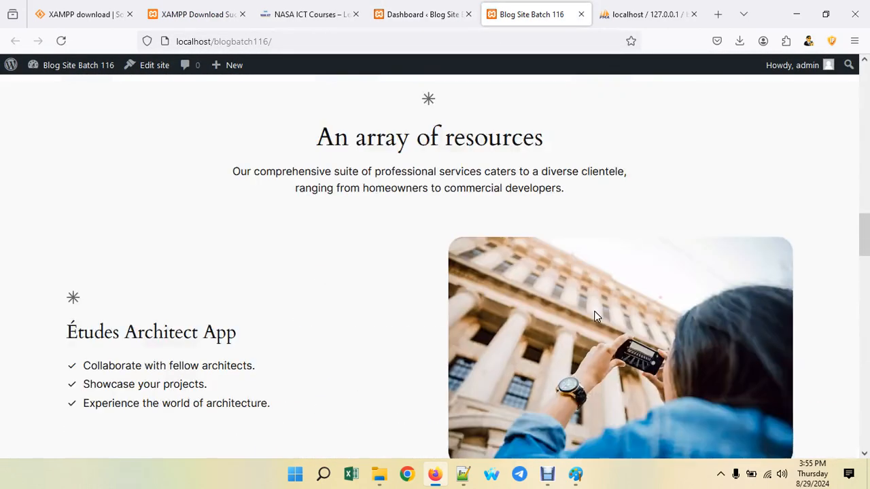
{"action": "scroll", "coordinate": [594, 320], "scroll_direction": "down", "scroll_amount": 10}
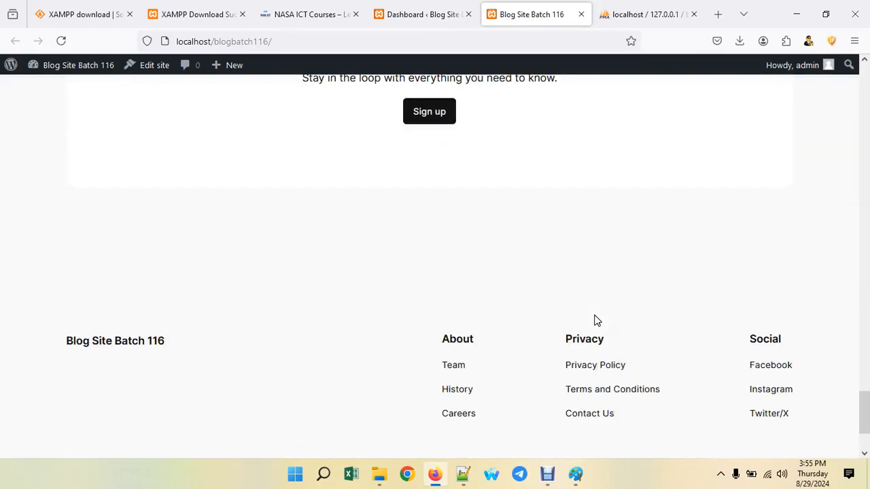
{"action": "scroll", "coordinate": [594, 320], "scroll_direction": "up", "scroll_amount": 15}
{"action": "scroll", "coordinate": [594, 318], "scroll_direction": "up", "scroll_amount": 8}
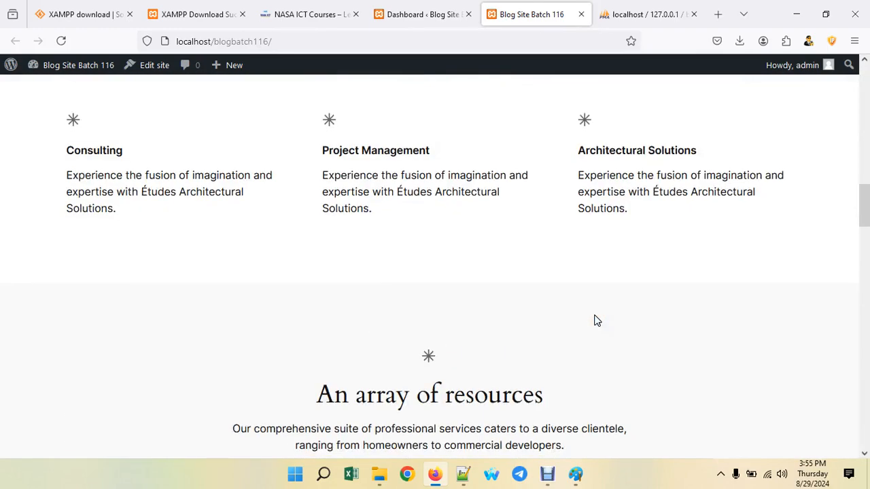
{"action": "scroll", "coordinate": [595, 313], "scroll_direction": "down", "scroll_amount": 14}
{"action": "scroll", "coordinate": [605, 333], "scroll_direction": "down", "scroll_amount": 6}
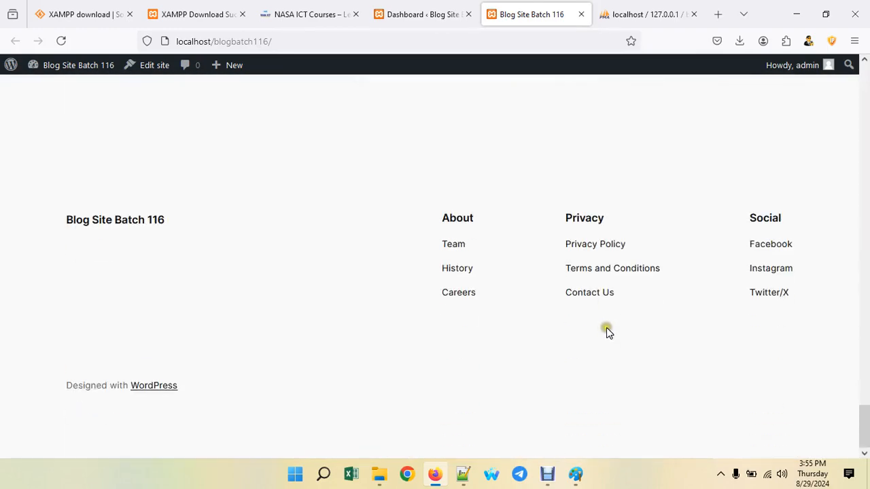
{"action": "scroll", "coordinate": [607, 328], "scroll_direction": "up", "scroll_amount": 15}
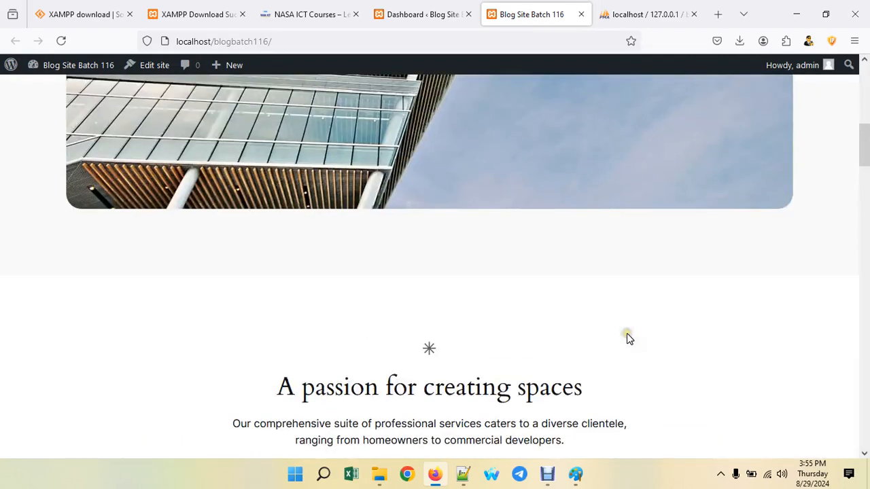
{"action": "scroll", "coordinate": [626, 333], "scroll_direction": "up", "scroll_amount": 8}
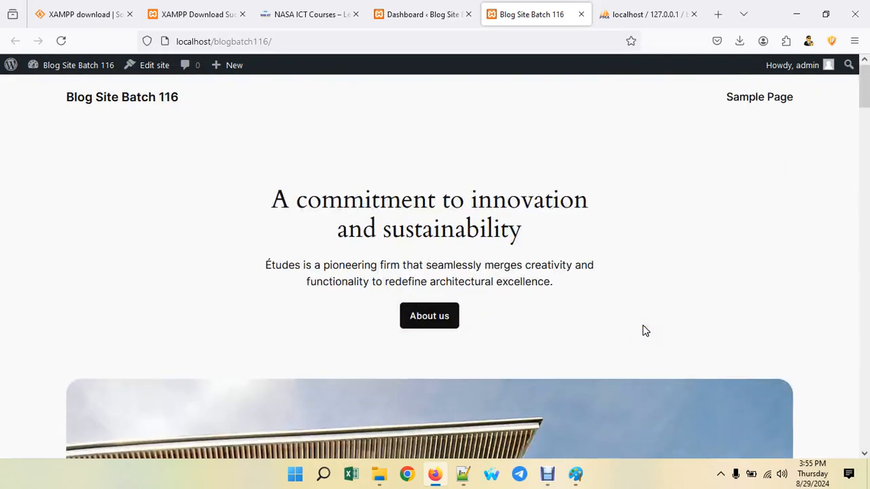
- Dismiss the Welcome panel and hide Quick Draft, Events and News, Activity, At a Glance and Site Health widgets
{"action": "left_click", "coordinate": [419, 13]}
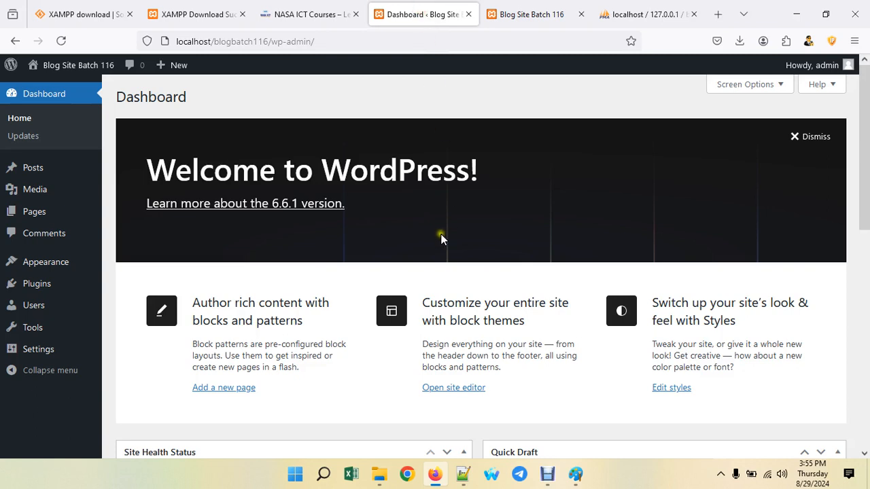
{"action": "left_click", "coordinate": [795, 136]}
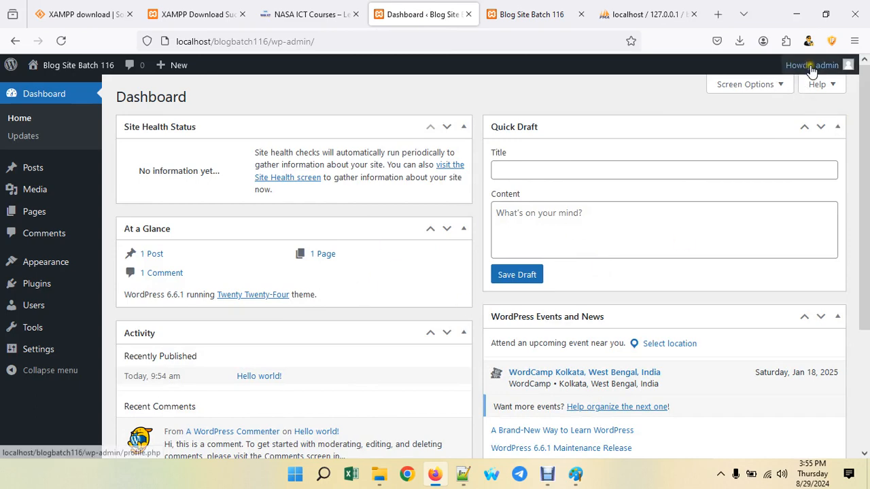
{"action": "left_click", "coordinate": [781, 87]}
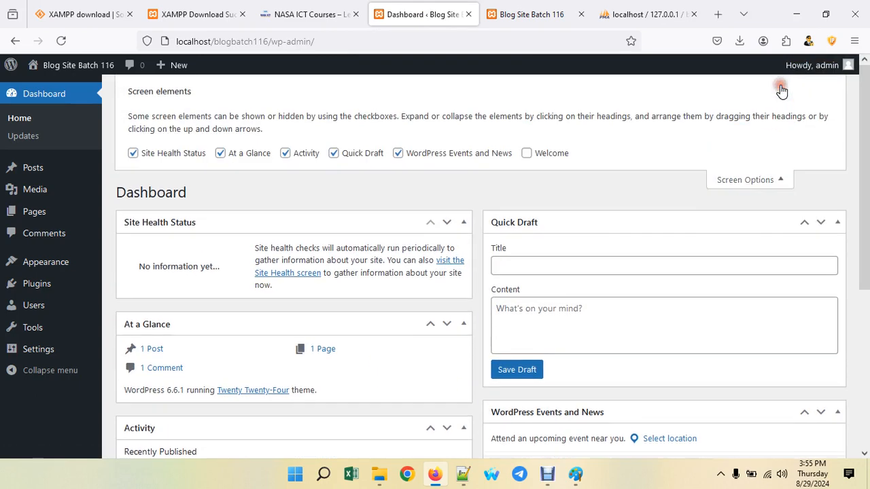
{"action": "left_click", "coordinate": [378, 153]}
{"action": "left_click", "coordinate": [398, 153]}
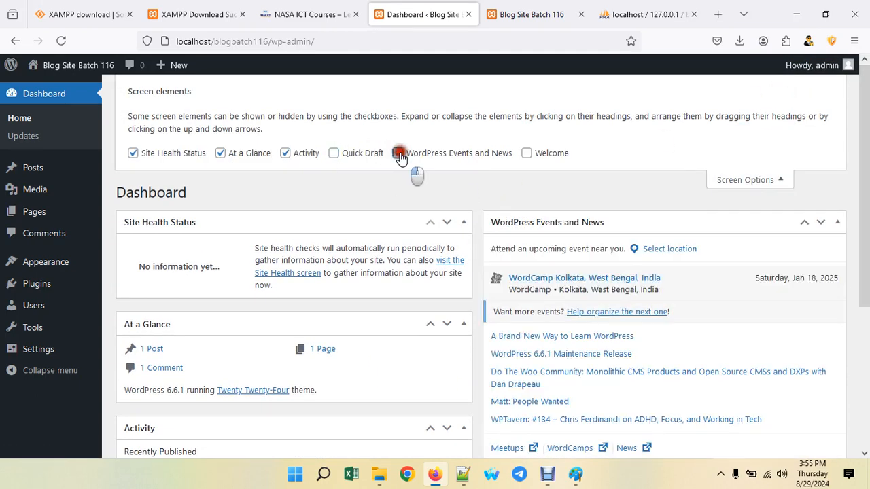
{"action": "left_click", "coordinate": [286, 154]}
{"action": "left_click", "coordinate": [220, 153]}
{"action": "left_click", "coordinate": [132, 153]}
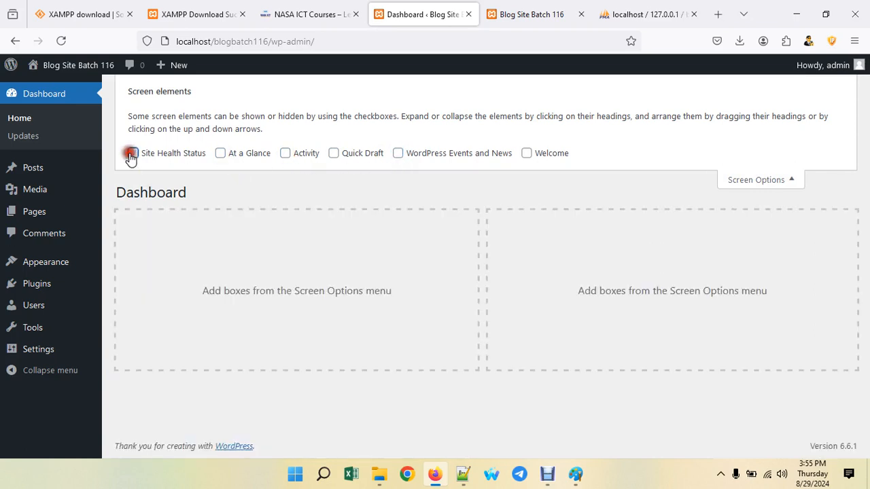
{"action": "left_click", "coordinate": [773, 182]}
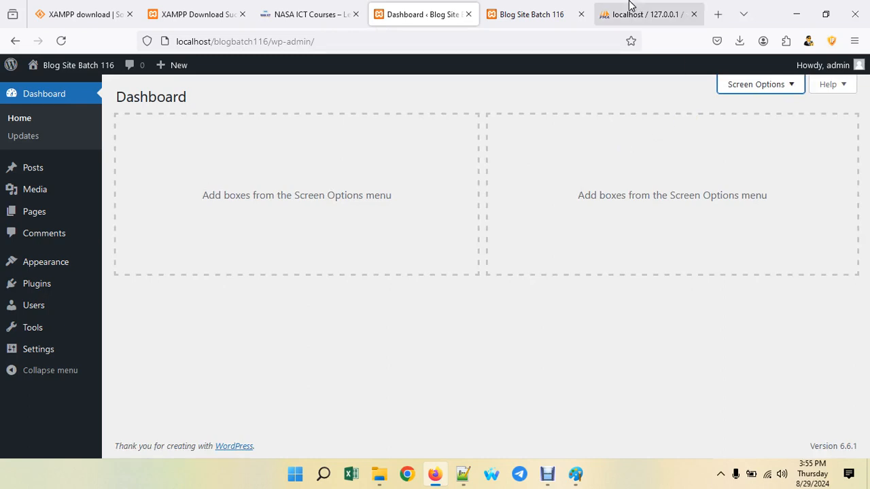
{"action": "left_click", "coordinate": [538, 15]}
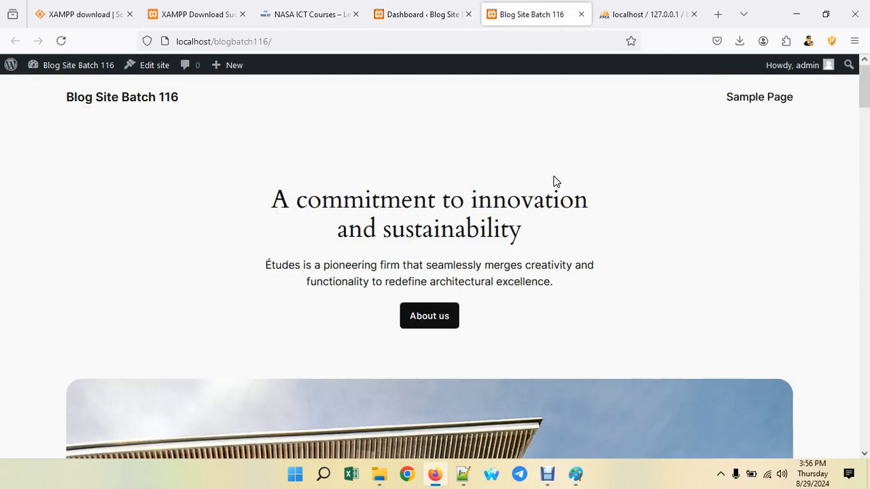
{"action": "left_click", "coordinate": [445, 6]}
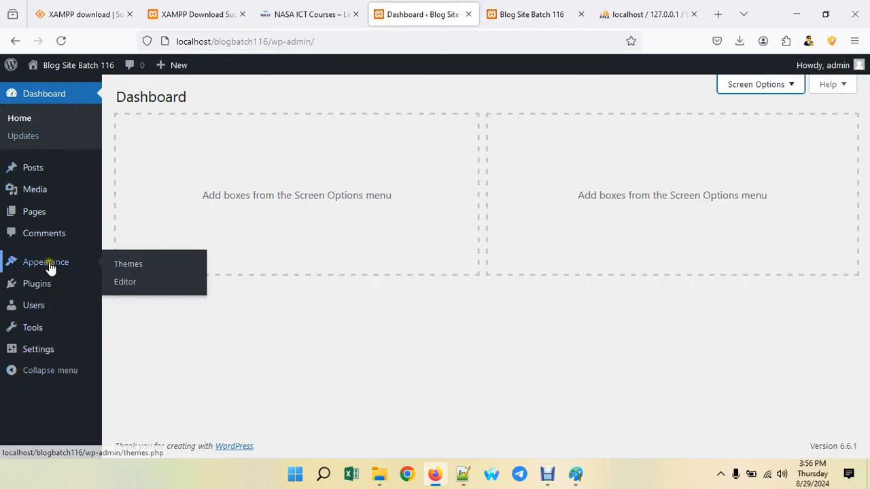
{"action": "left_click", "coordinate": [538, 16]}
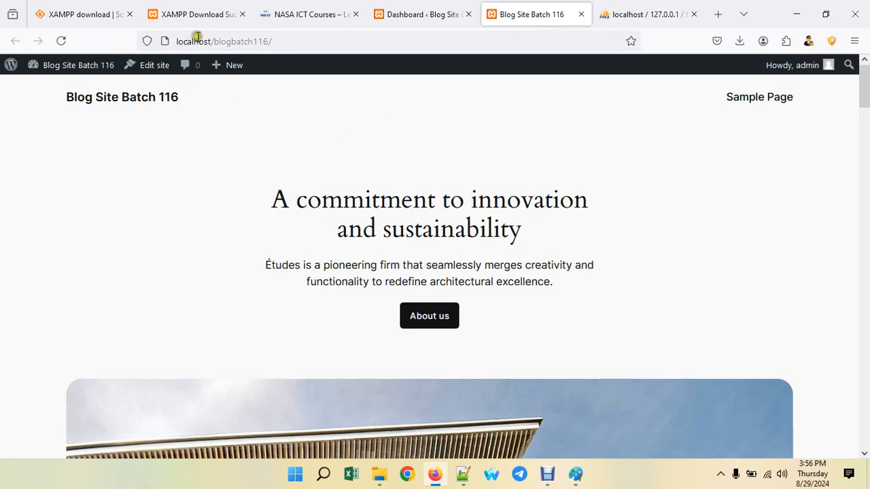
{"action": "left_click_drag", "start_coordinate": [197, 42], "coordinate": [261, 36]}
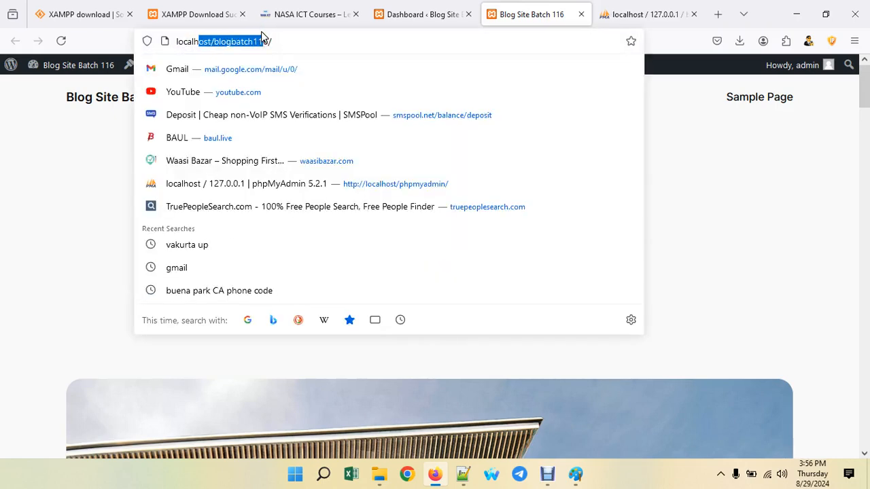
{"action": "left_click", "coordinate": [445, 12]}
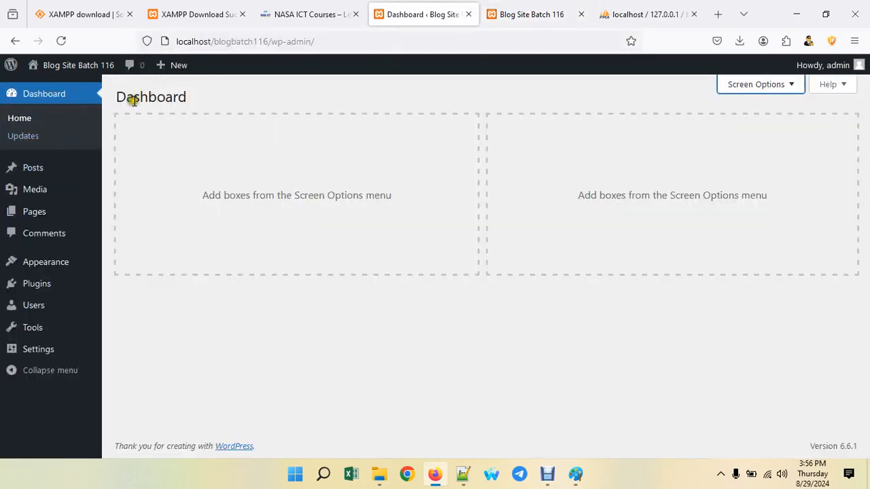
{"action": "left_click", "coordinate": [85, 244]}
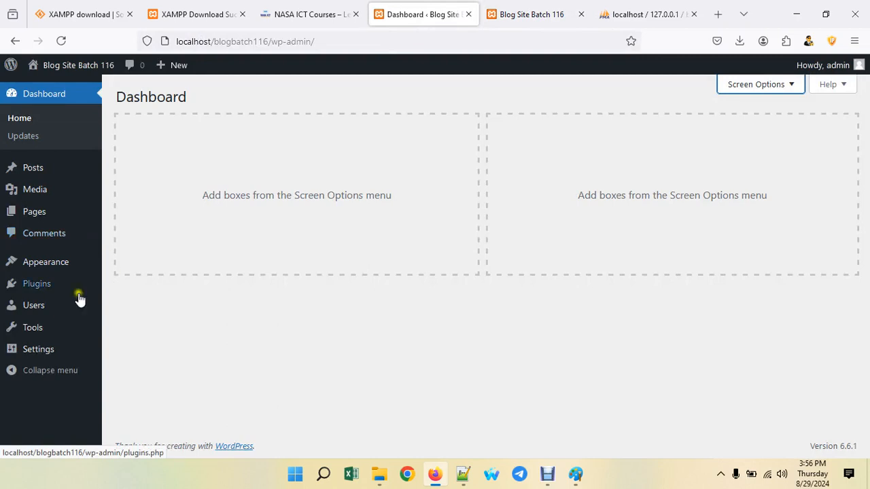
{"action": "mouse_move", "coordinate": [39, 294]}
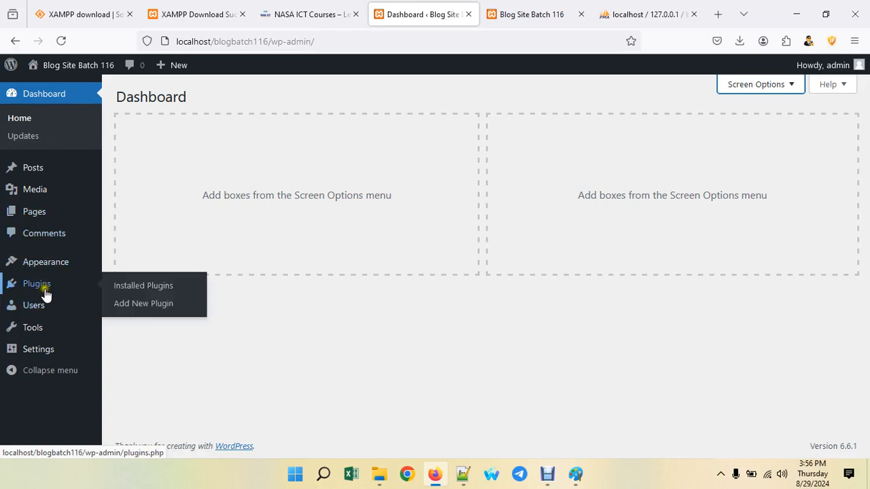
{"action": "mouse_move", "coordinate": [8, 168]}
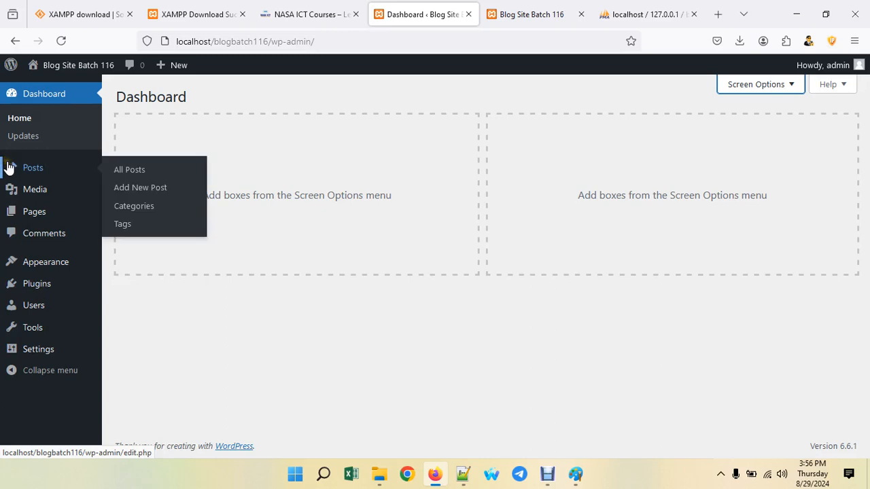
{"action": "left_click", "coordinate": [511, 15]}
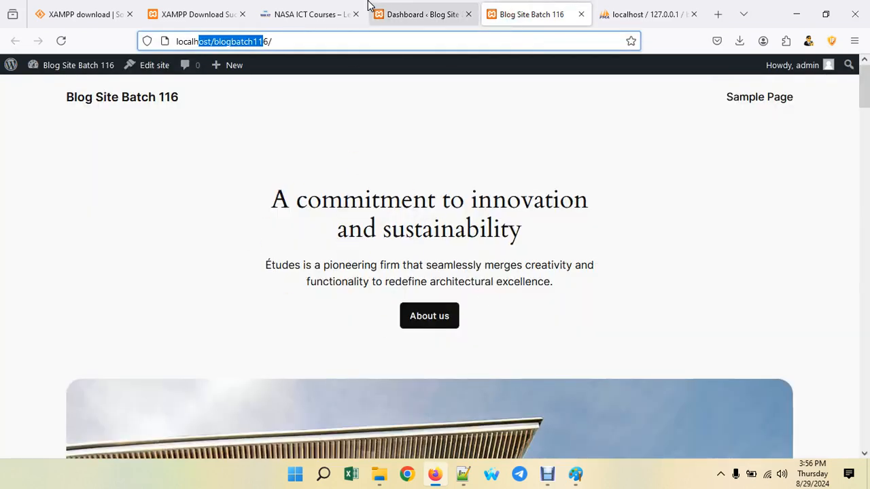
{"action": "left_click", "coordinate": [401, 11]}
{"action": "left_click", "coordinate": [547, 16]}
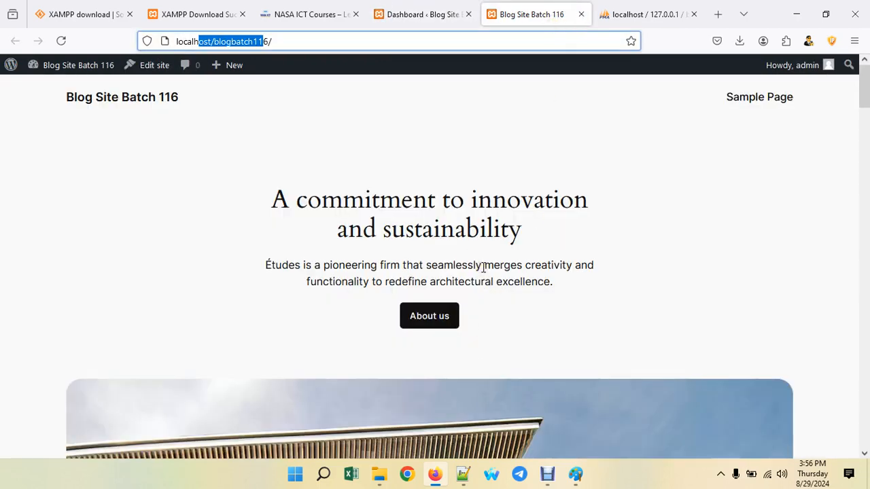
{"action": "left_click", "coordinate": [418, 15]}
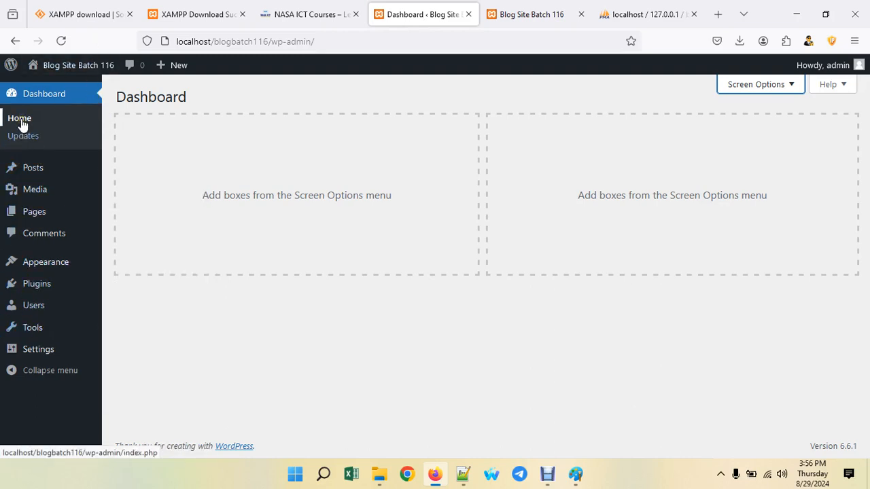
{"action": "left_click", "coordinate": [511, 13]}
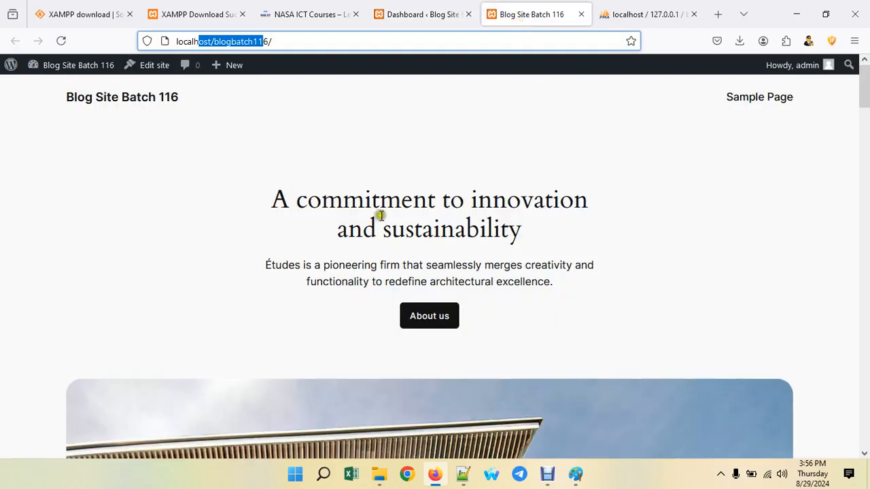
{"action": "left_click", "coordinate": [427, 14]}
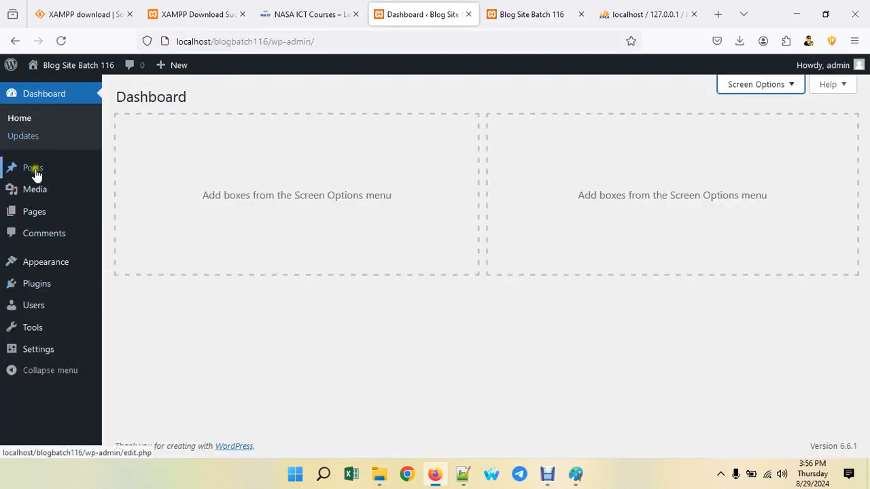
{"action": "mouse_move", "coordinate": [37, 173]}
{"action": "left_click", "coordinate": [514, 14]}
{"action": "scroll", "coordinate": [408, 213], "scroll_direction": "down", "scroll_amount": 5}
{"action": "scroll", "coordinate": [408, 214], "scroll_direction": "down", "scroll_amount": 8}
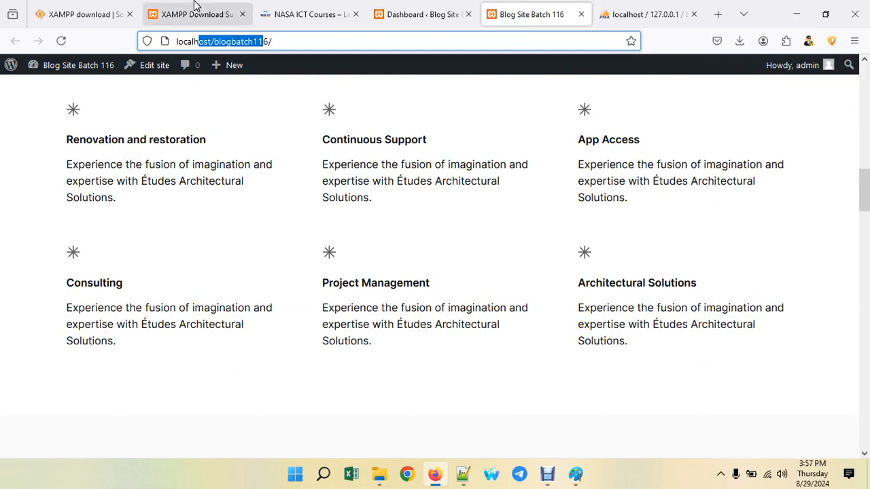
{"action": "left_click", "coordinate": [452, 10]}
{"action": "mouse_move", "coordinate": [30, 168]}
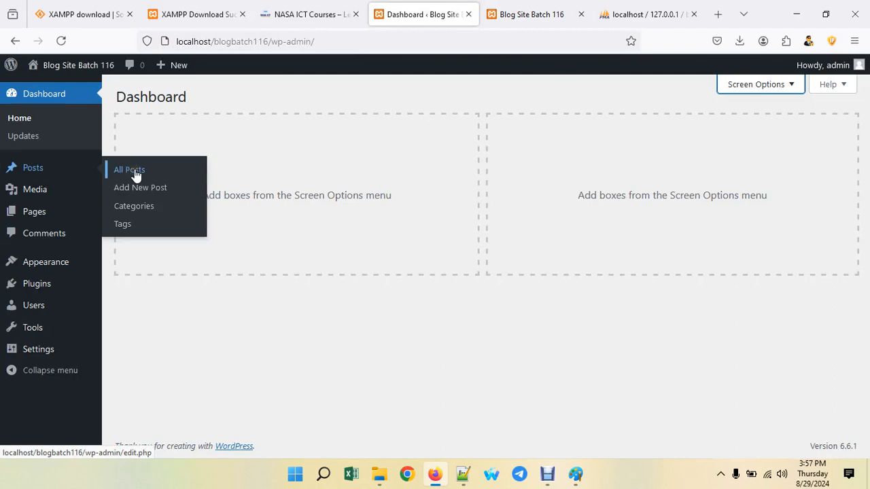
{"action": "left_click", "coordinate": [334, 10]}
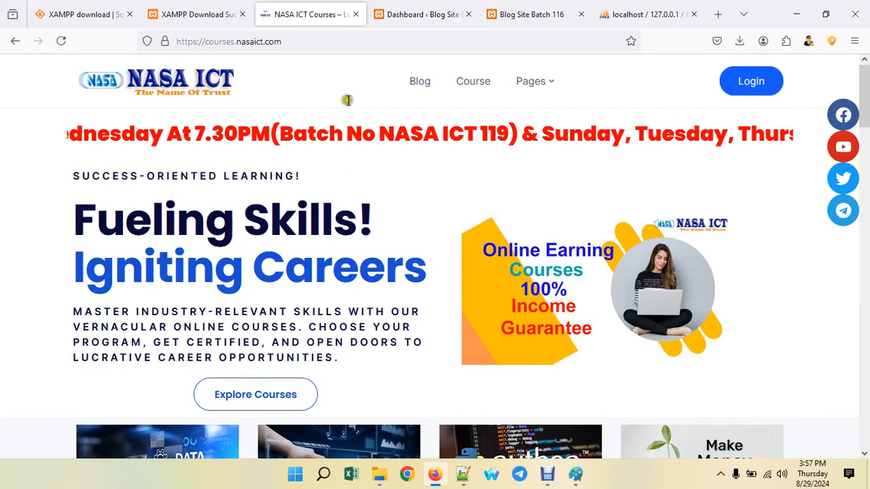
{"action": "scroll", "coordinate": [326, 194], "scroll_direction": "down", "scroll_amount": 5}
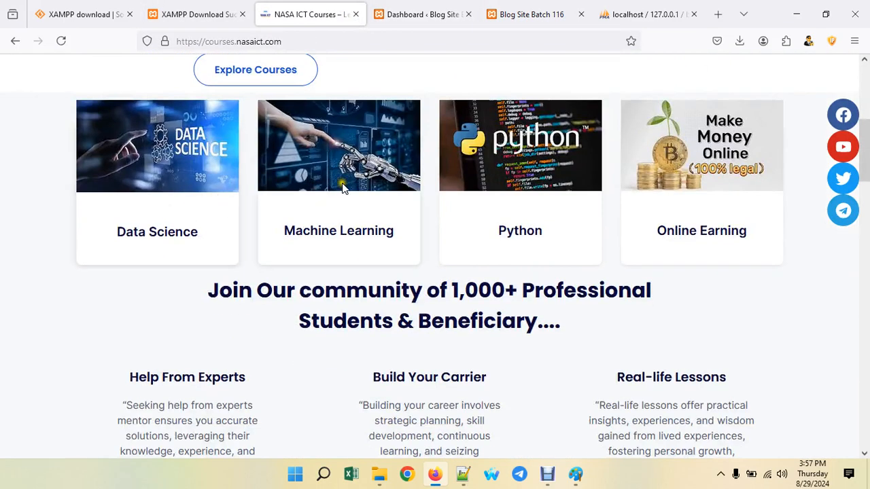
{"action": "scroll", "coordinate": [583, 244], "scroll_direction": "down", "scroll_amount": 3}
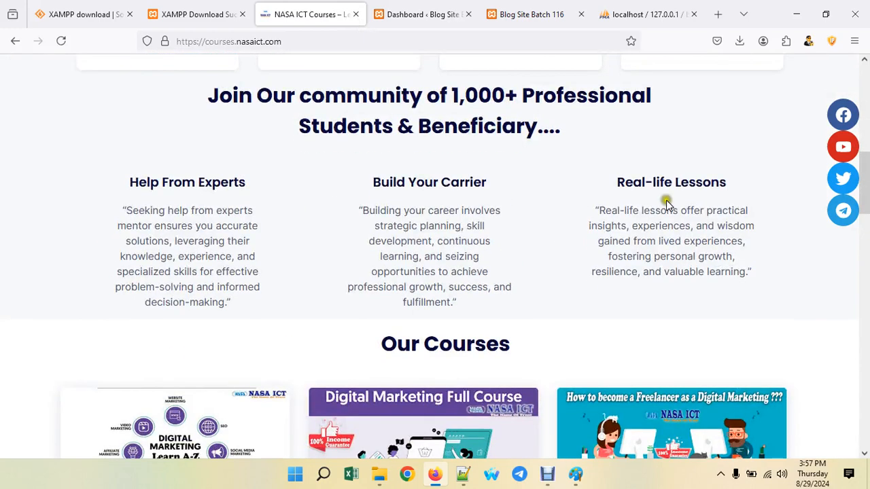
{"action": "scroll", "coordinate": [666, 204], "scroll_direction": "down", "scroll_amount": 6}
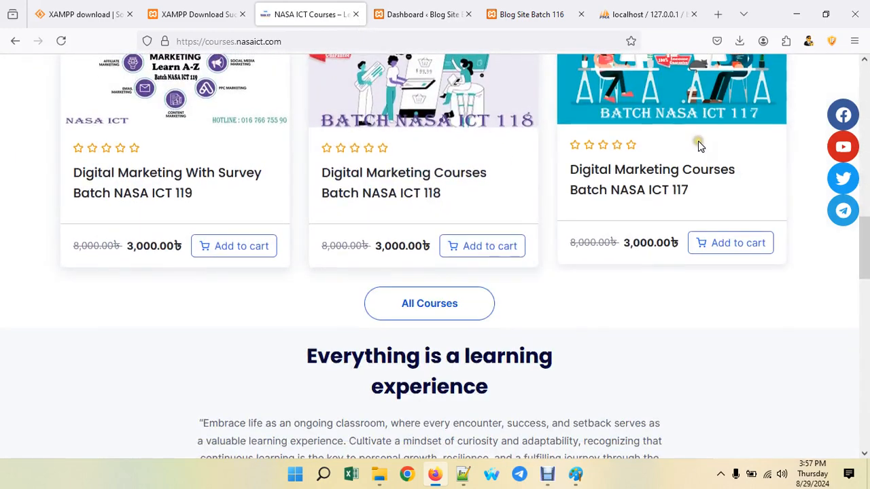
{"action": "left_click", "coordinate": [407, 7]}
{"action": "mouse_move", "coordinate": [39, 173]}
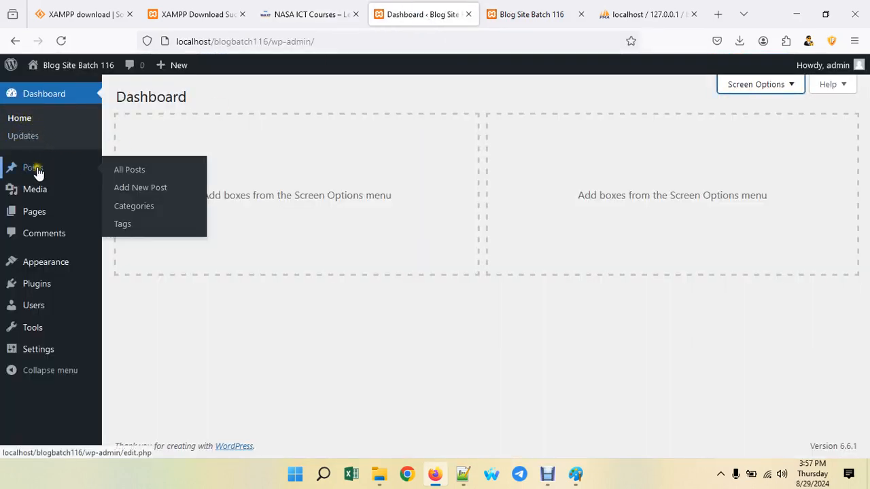
{"action": "left_click", "coordinate": [314, 12]}
{"action": "scroll", "coordinate": [502, 278], "scroll_direction": "up", "scroll_amount": 15}
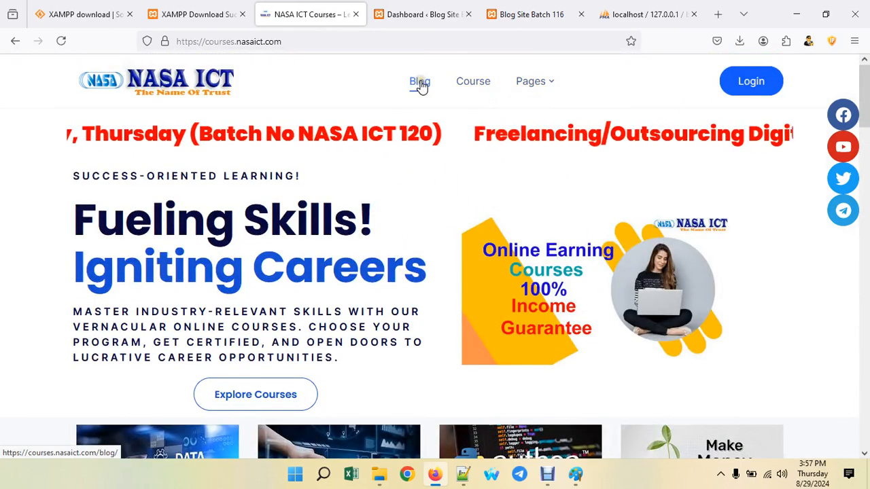
{"action": "left_click", "coordinate": [442, 4]}
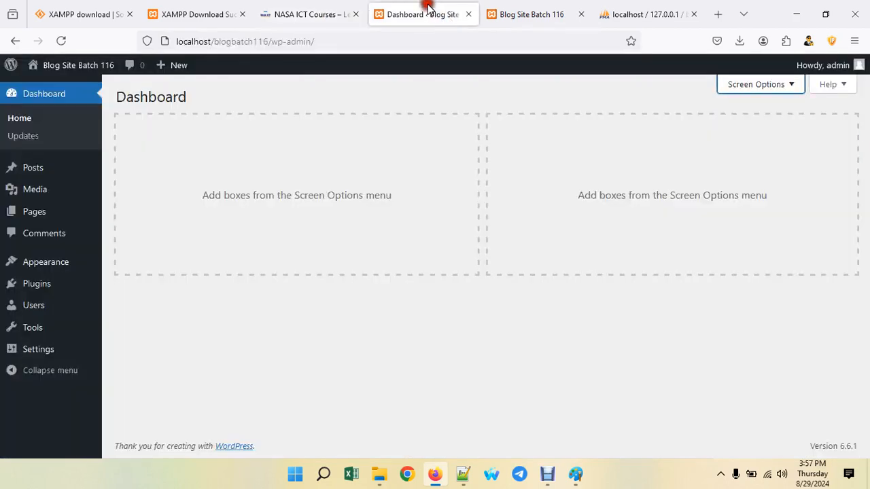
- Create the Courses category under Posts > Categories, giving two categories with Uncategorized
{"action": "mouse_move", "coordinate": [32, 169]}
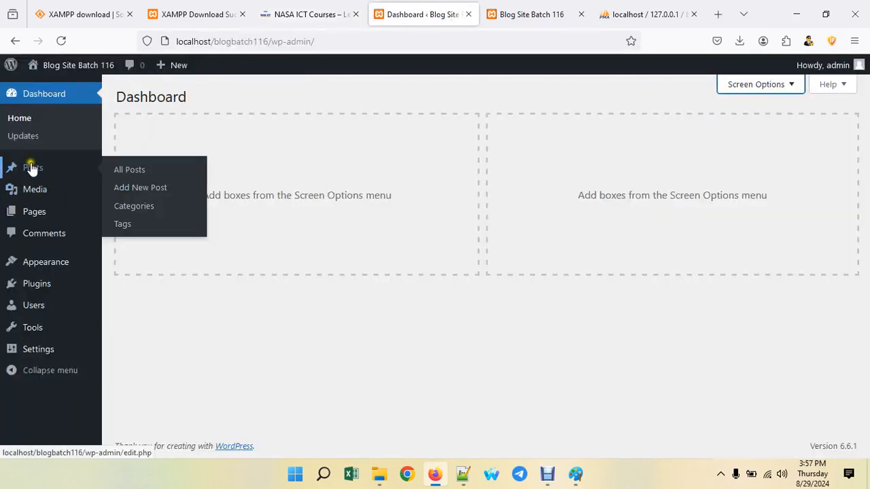
{"action": "left_click", "coordinate": [150, 214]}
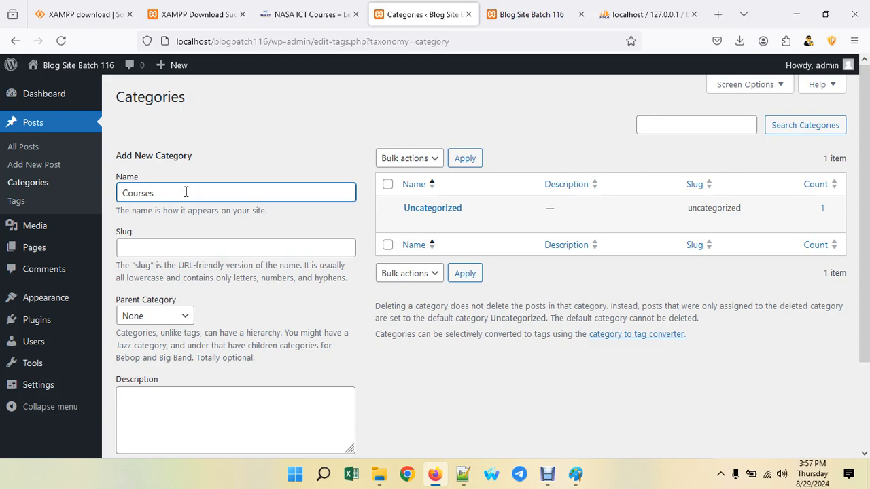
{"action": "scroll", "coordinate": [186, 192], "scroll_direction": "down", "scroll_amount": 3}
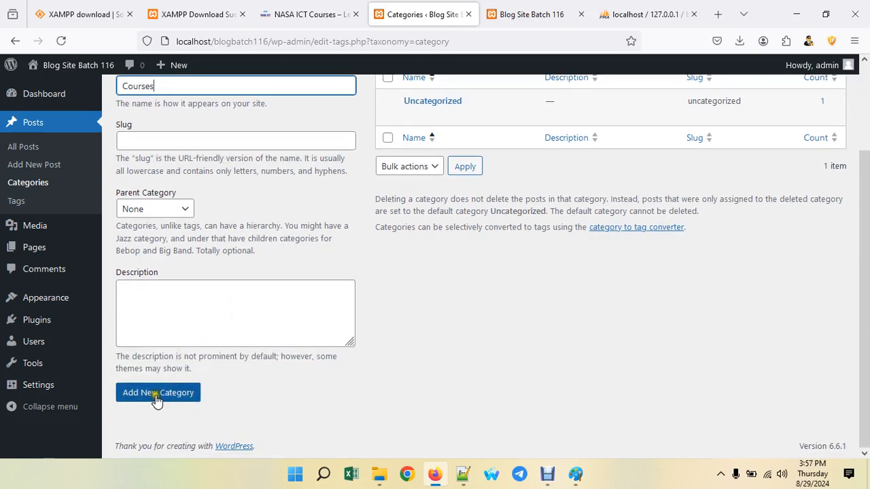
{"action": "left_click", "coordinate": [157, 400]}
{"action": "scroll", "coordinate": [460, 302], "scroll_direction": "up", "scroll_amount": 3}
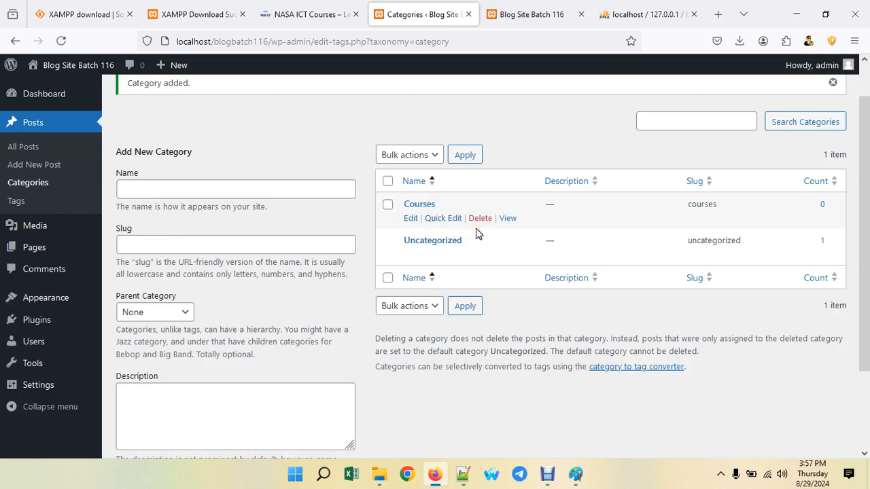
{"action": "left_click", "coordinate": [45, 197]}
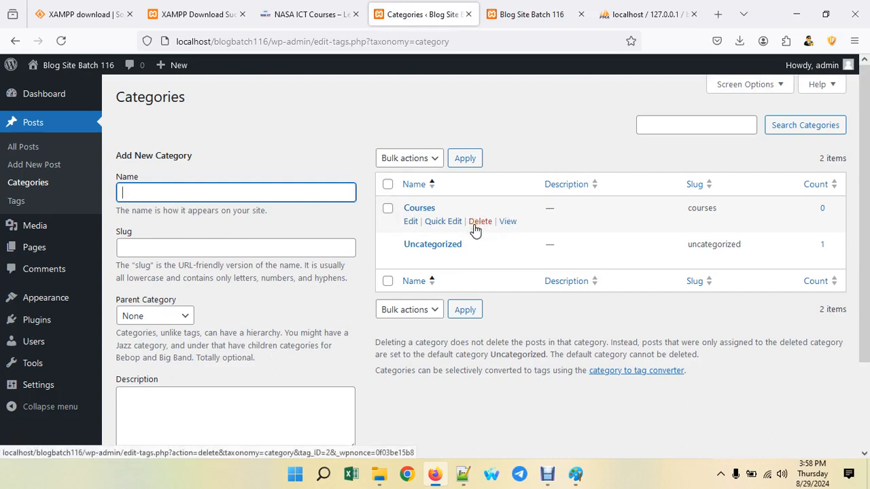
{"action": "mouse_move", "coordinate": [40, 233]}
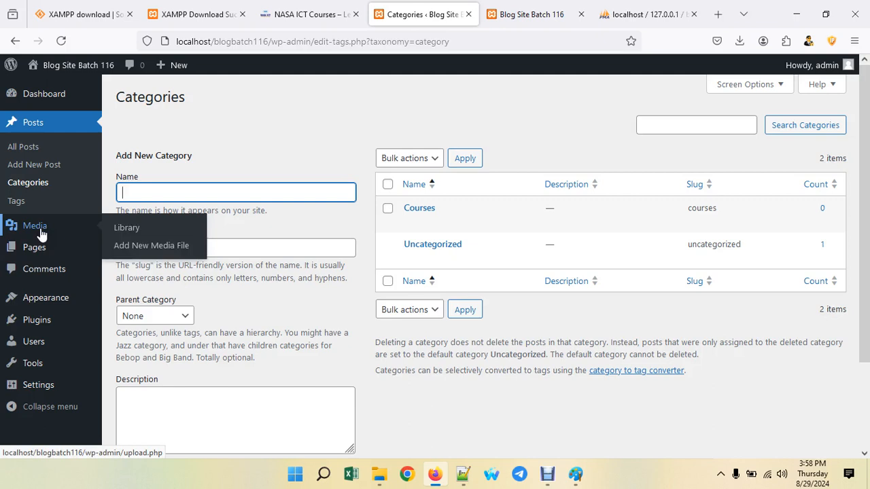
- Open the Media Library, briefly checking the phpMyAdmin and front-page tabs
{"action": "left_click", "coordinate": [132, 230]}
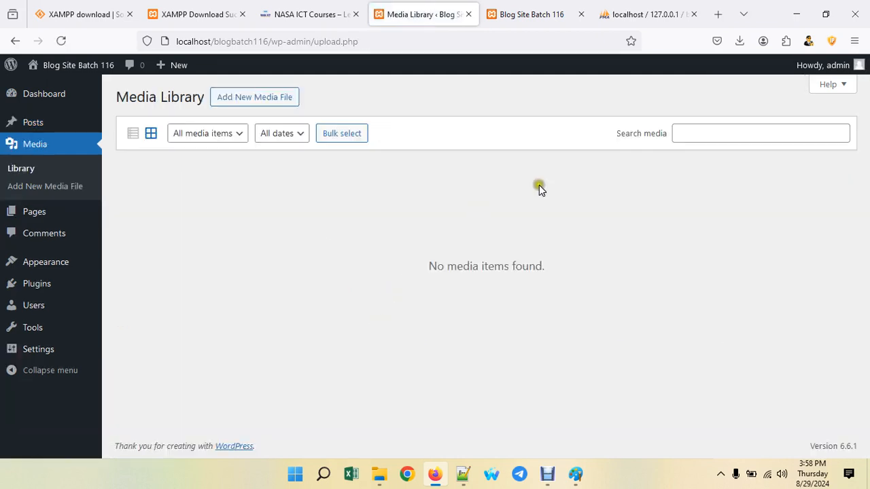
{"action": "left_click", "coordinate": [602, 13]}
{"action": "left_click", "coordinate": [522, 15]}
{"action": "scroll", "coordinate": [472, 249], "scroll_direction": "up", "scroll_amount": 10}
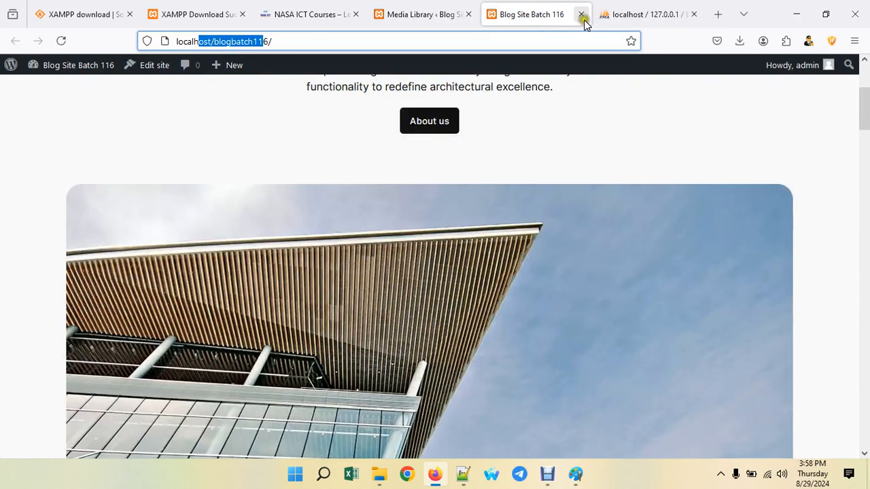
{"action": "left_click", "coordinate": [437, 13]}
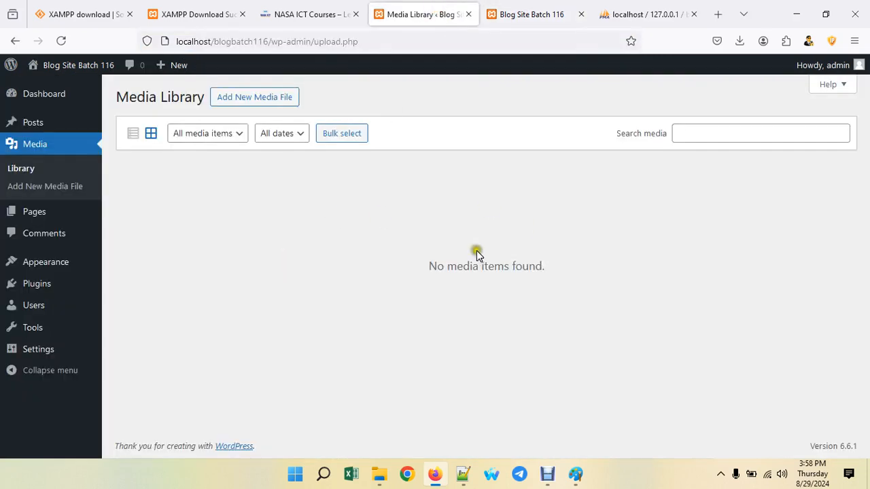
- Filter media to images from all dates, finding none, then show the Pages list
{"action": "left_click", "coordinate": [192, 135]}
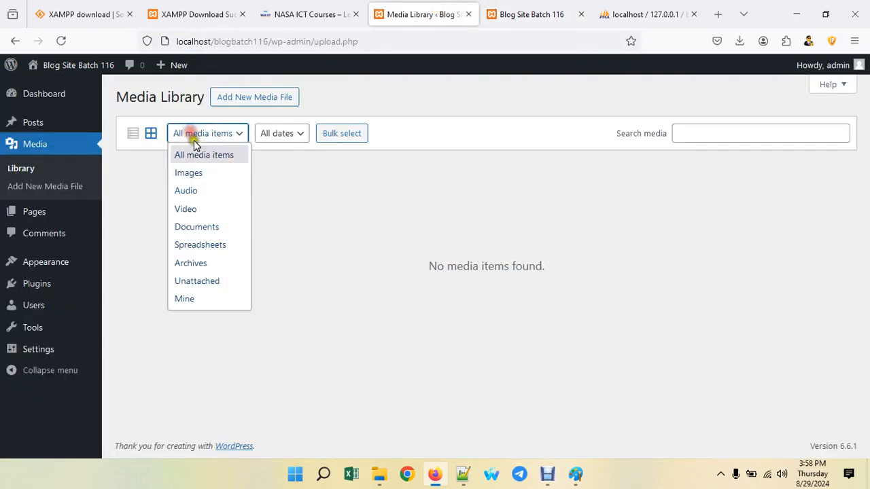
{"action": "left_click", "coordinate": [194, 173]}
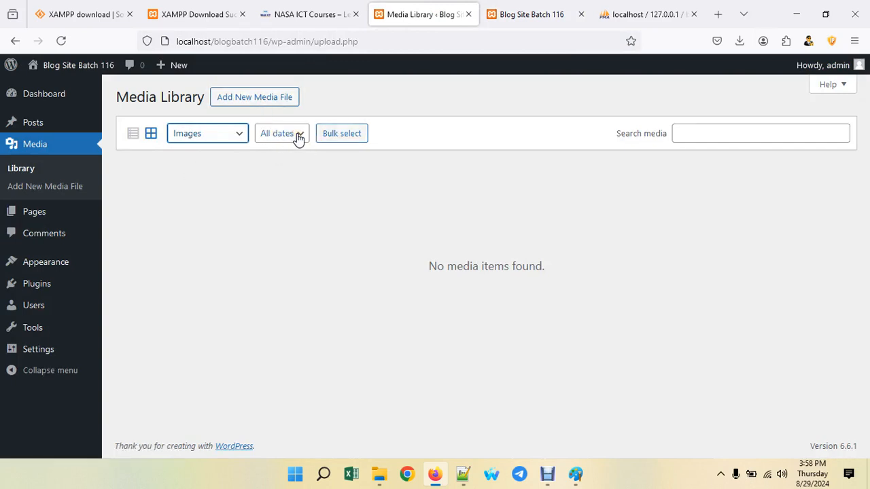
{"action": "left_click", "coordinate": [297, 134]}
{"action": "left_click", "coordinate": [285, 151]}
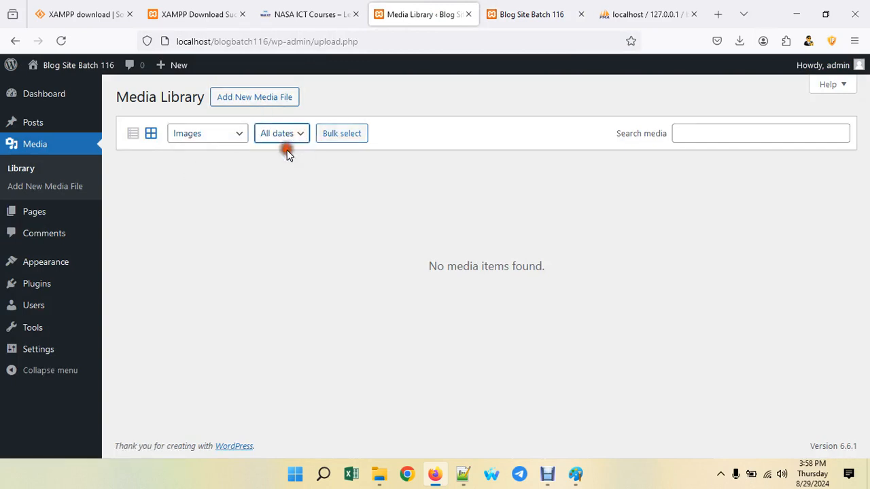
{"action": "left_click", "coordinate": [333, 133]}
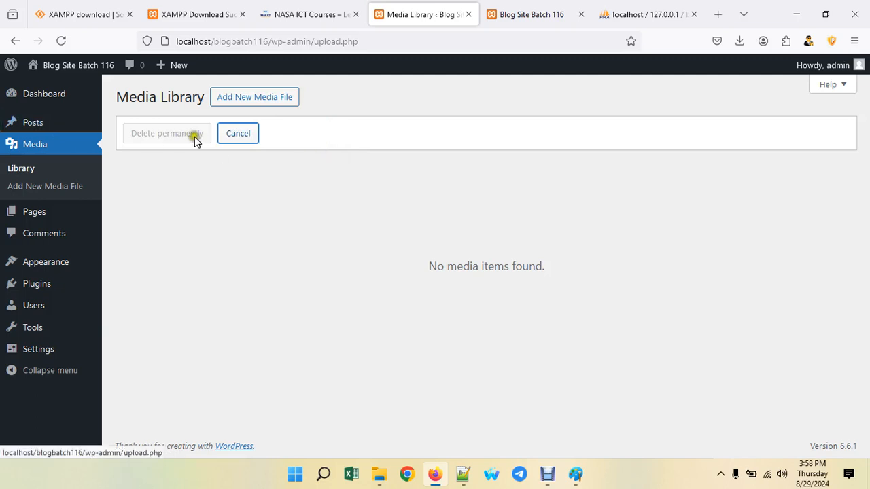
{"action": "left_click", "coordinate": [231, 135]}
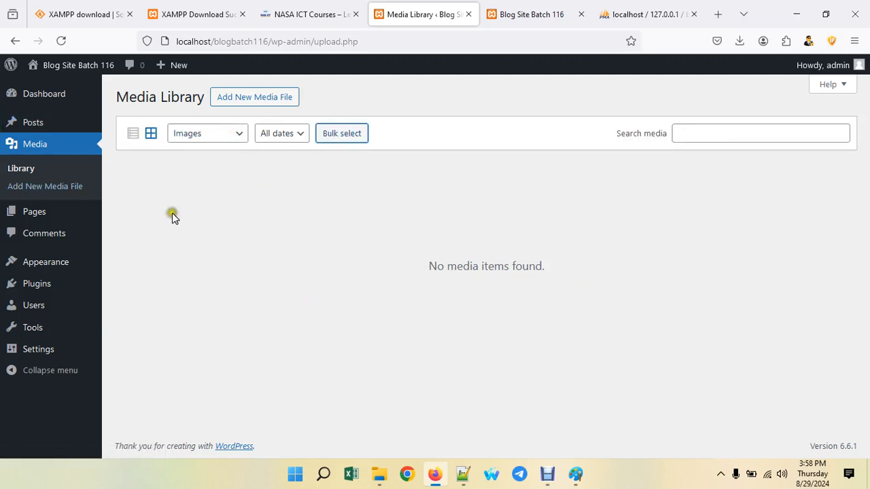
{"action": "left_click", "coordinate": [35, 214]}
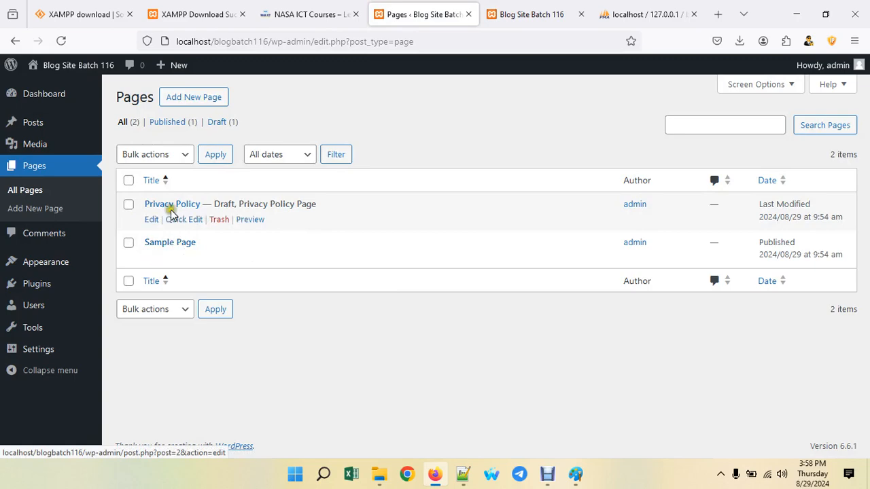
- Open the Sample Page on the live site at index.php/sample-page/ and scroll through it
{"action": "left_click", "coordinate": [509, 5]}
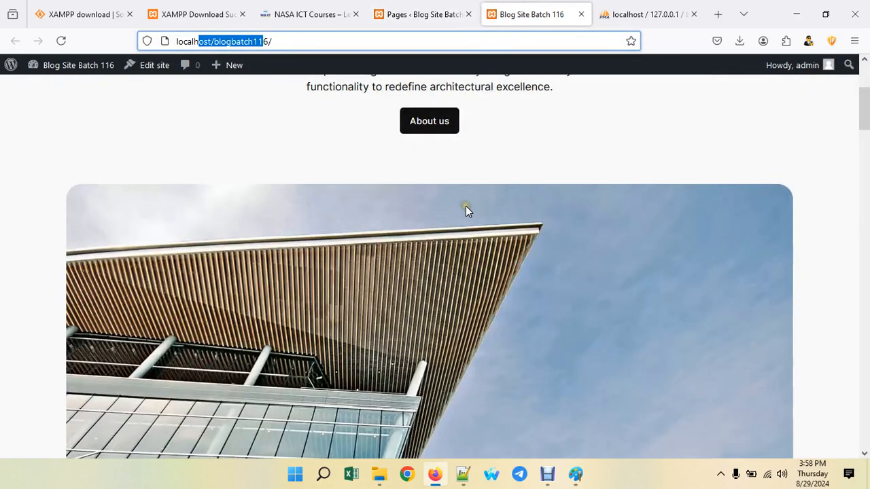
{"action": "scroll", "coordinate": [464, 208], "scroll_direction": "up", "scroll_amount": 3}
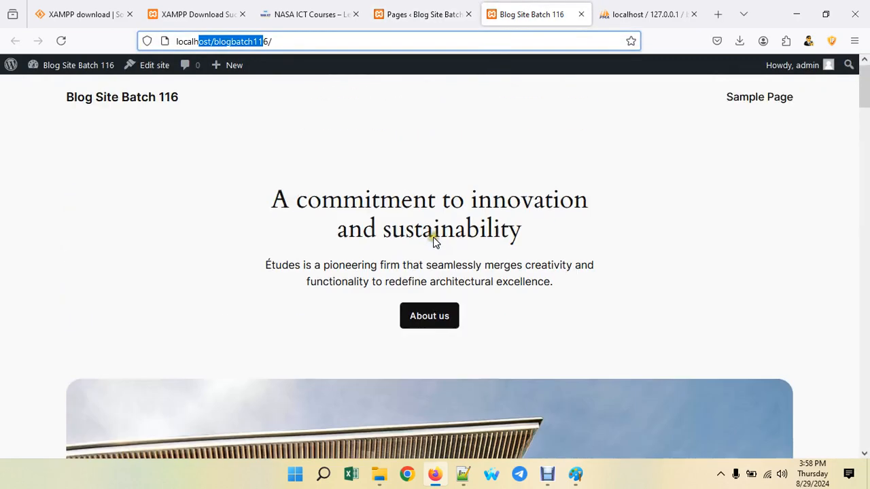
{"action": "left_click", "coordinate": [748, 100]}
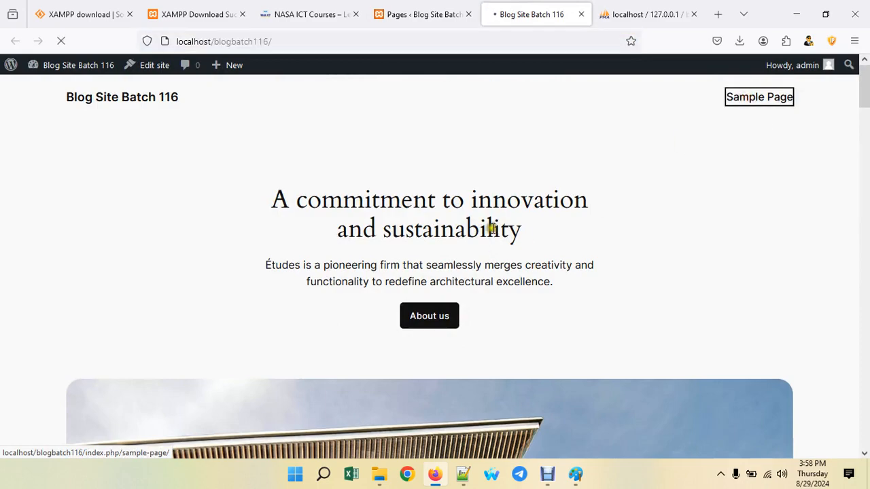
{"action": "scroll", "coordinate": [421, 279], "scroll_direction": "down", "scroll_amount": 3}
{"action": "scroll", "coordinate": [422, 277], "scroll_direction": "down", "scroll_amount": 8}
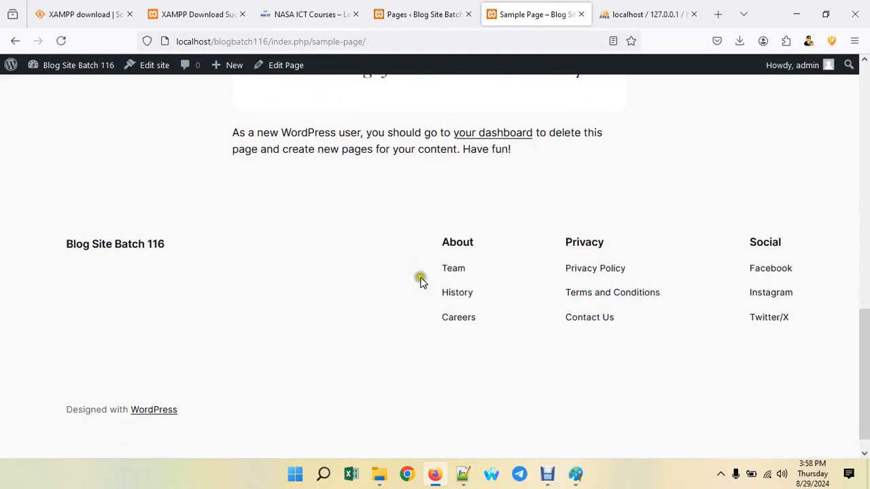
{"action": "scroll", "coordinate": [469, 245], "scroll_direction": "up", "scroll_amount": 4}
- Check the Sample Page's Privacy Policy footer link, then switch to the NASA ICT Courses tab
{"action": "left_click", "coordinate": [421, 13]}
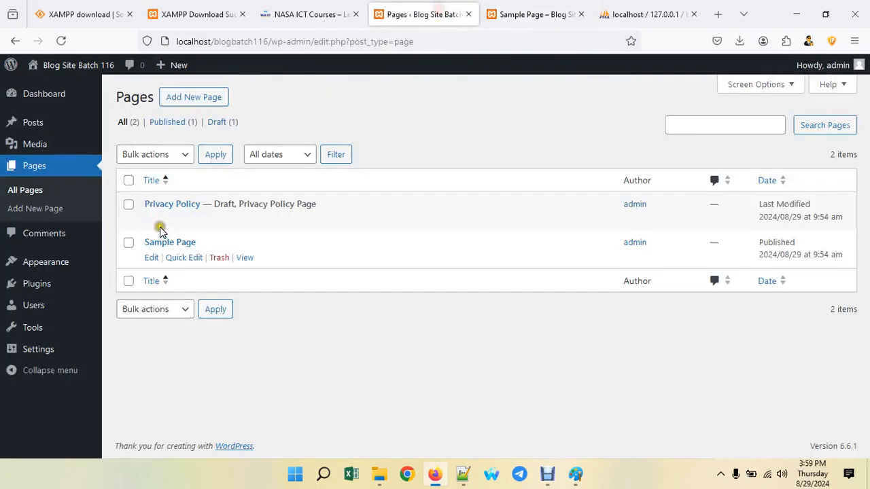
{"action": "left_click", "coordinate": [529, 14]}
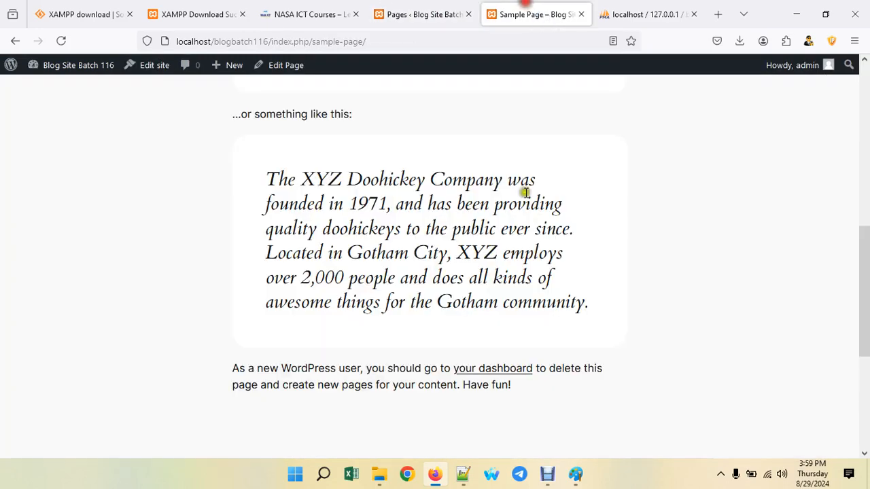
{"action": "scroll", "coordinate": [520, 272], "scroll_direction": "down", "scroll_amount": 5}
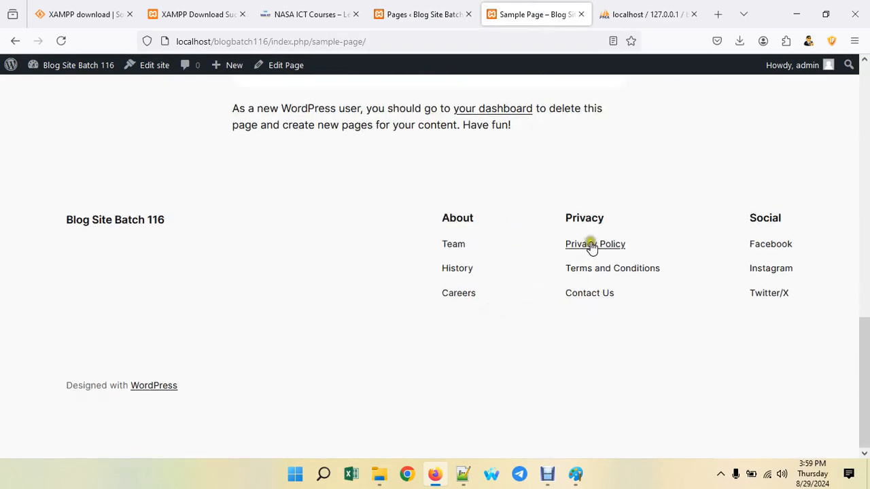
{"action": "left_click", "coordinate": [598, 245]}
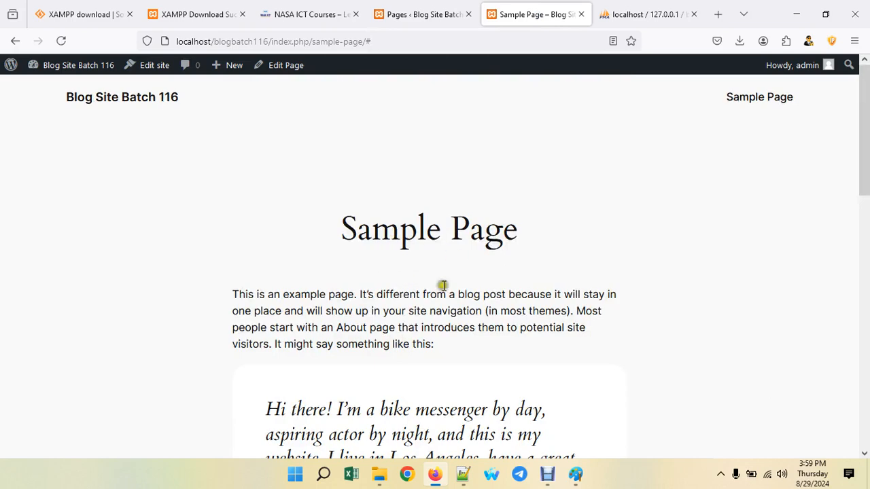
{"action": "left_click", "coordinate": [430, 13]}
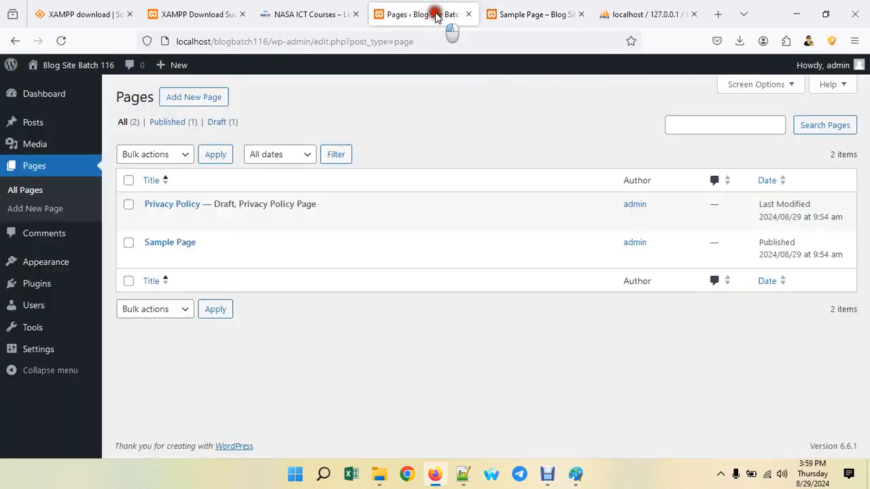
{"action": "left_click", "coordinate": [554, 14]}
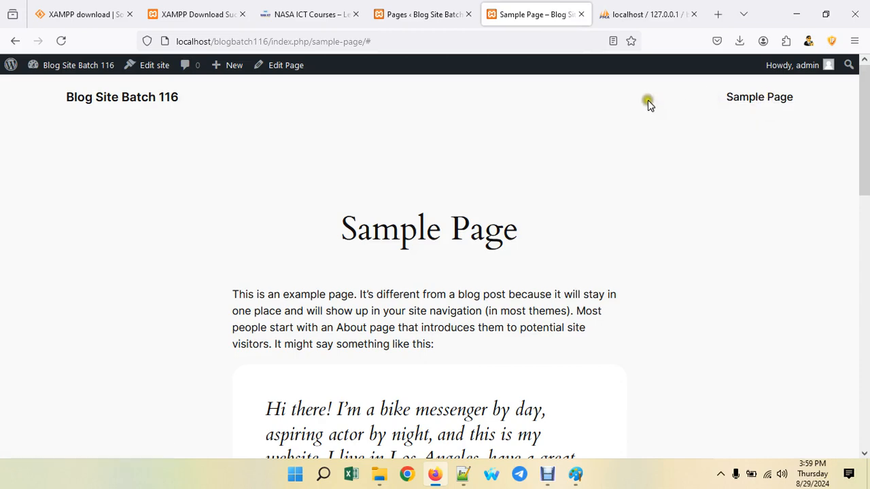
{"action": "left_click", "coordinate": [302, 14]}
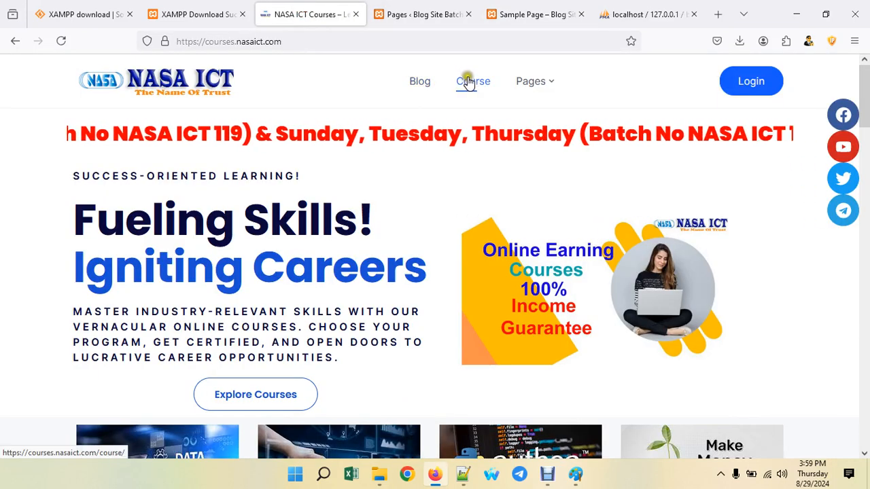
- Switch from the NASA ICT Courses site back to the WordPress admin tab
{"action": "mouse_move", "coordinate": [551, 87]}
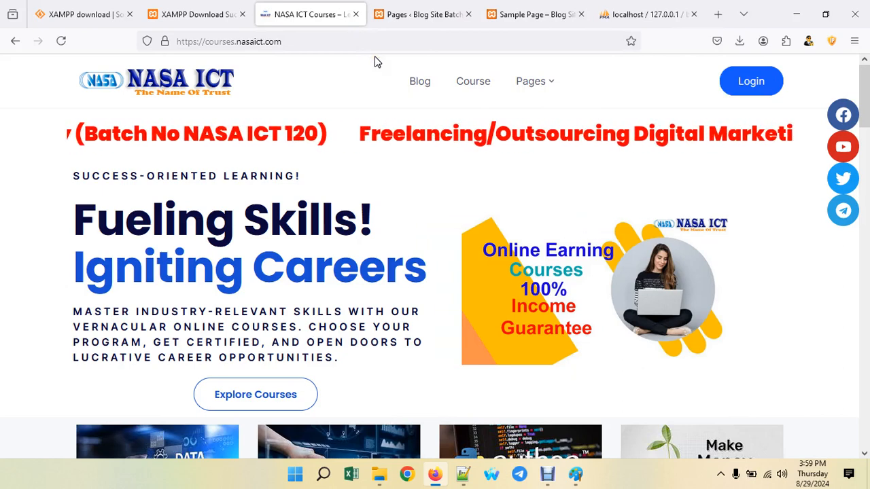
{"action": "left_click", "coordinate": [435, 13]}
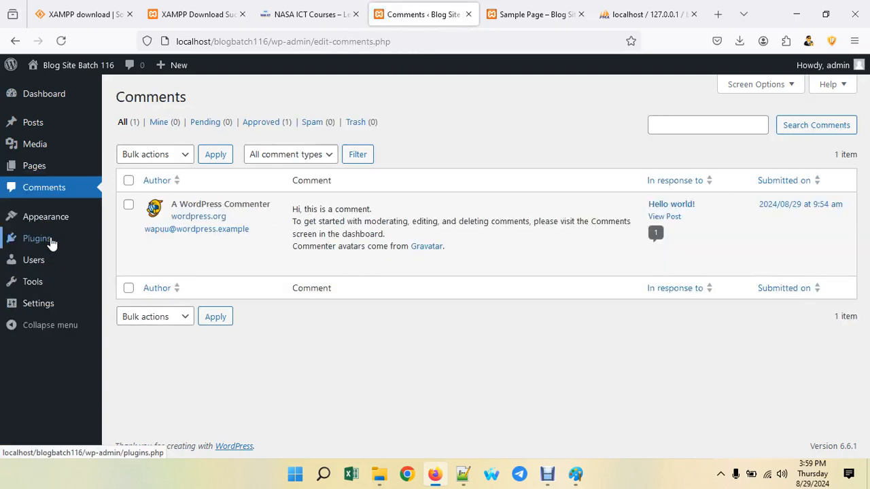
- Show Appearance > Themes: Twenty Twenty-Four active, plus Twenty Twenty-Three and Twenty Twenty-Two
{"action": "mouse_move", "coordinate": [229, 224]}
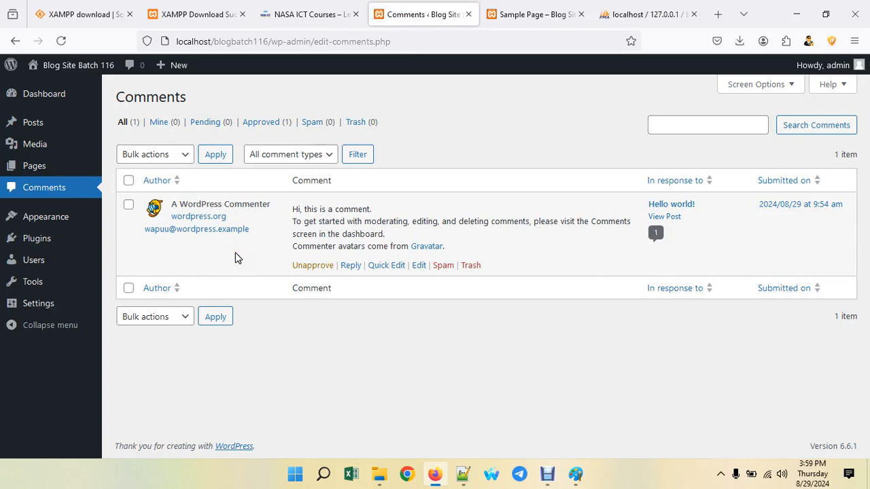
{"action": "left_click", "coordinate": [53, 221]}
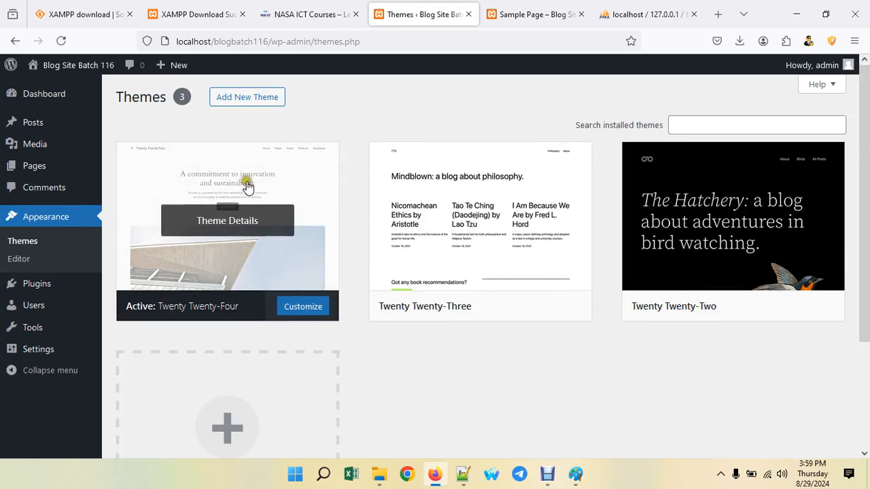
- Preview the live home page, then activate the Twenty Twenty-Two theme
{"action": "left_click", "coordinate": [530, 13]}
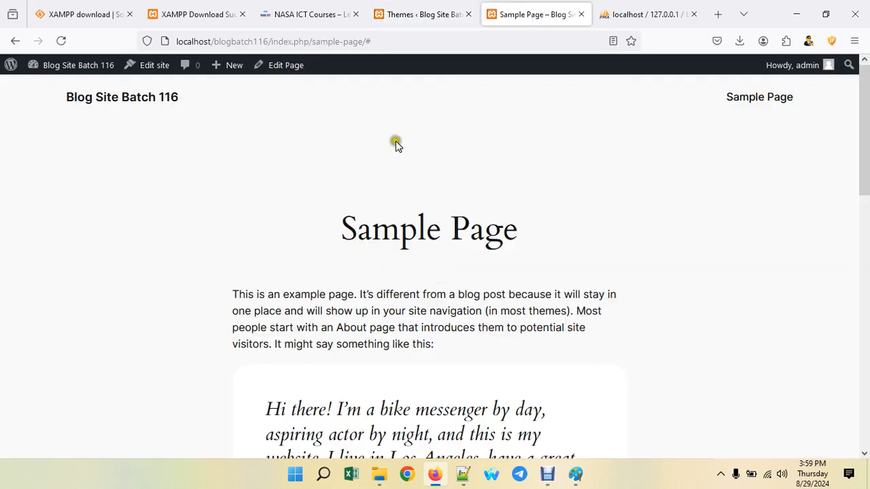
{"action": "left_click", "coordinate": [145, 109]}
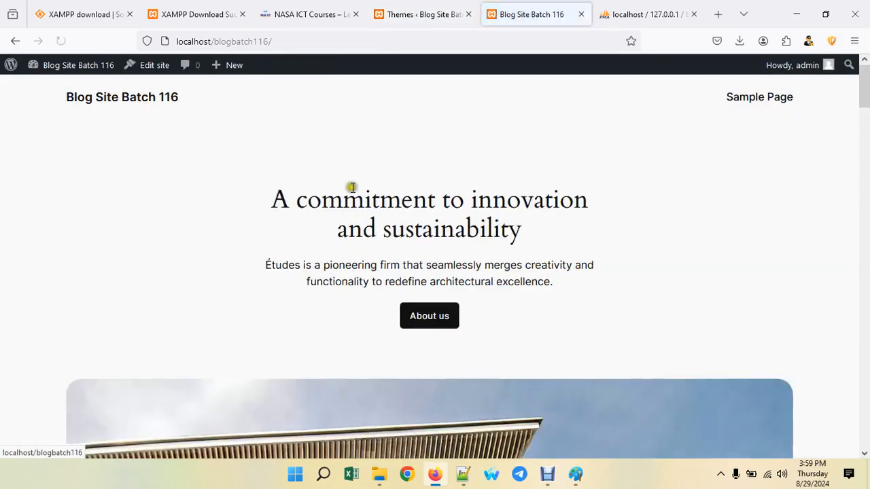
{"action": "scroll", "coordinate": [484, 306], "scroll_direction": "down", "scroll_amount": 10}
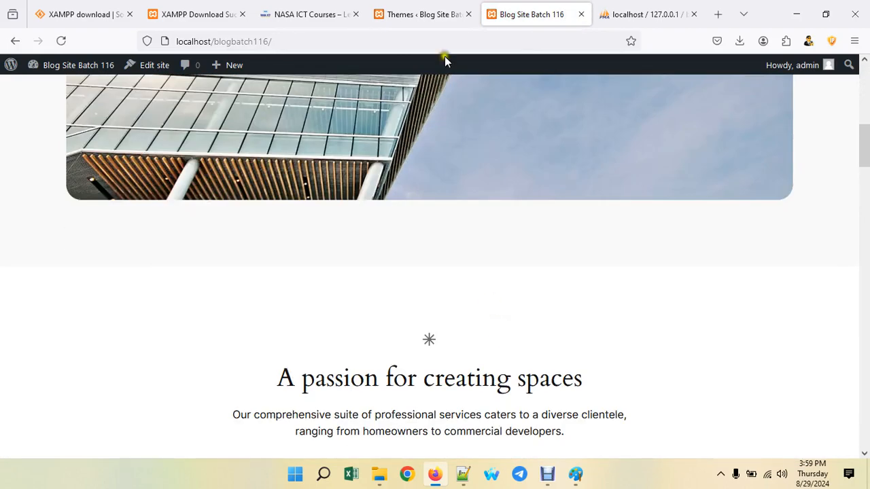
{"action": "left_click", "coordinate": [435, 14]}
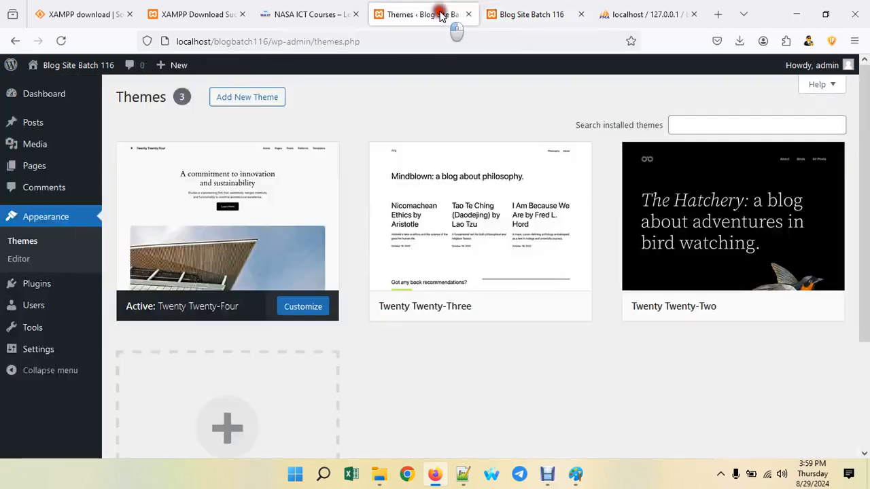
{"action": "mouse_move", "coordinate": [737, 208]}
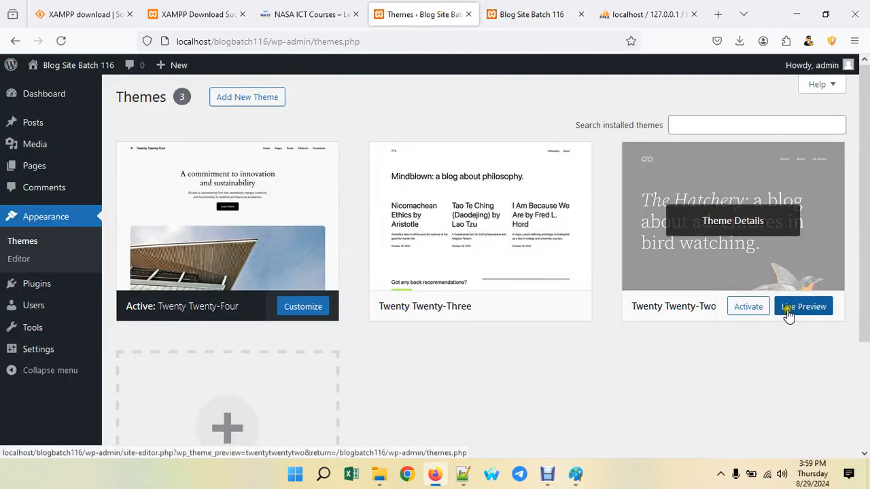
{"action": "left_click", "coordinate": [757, 307]}
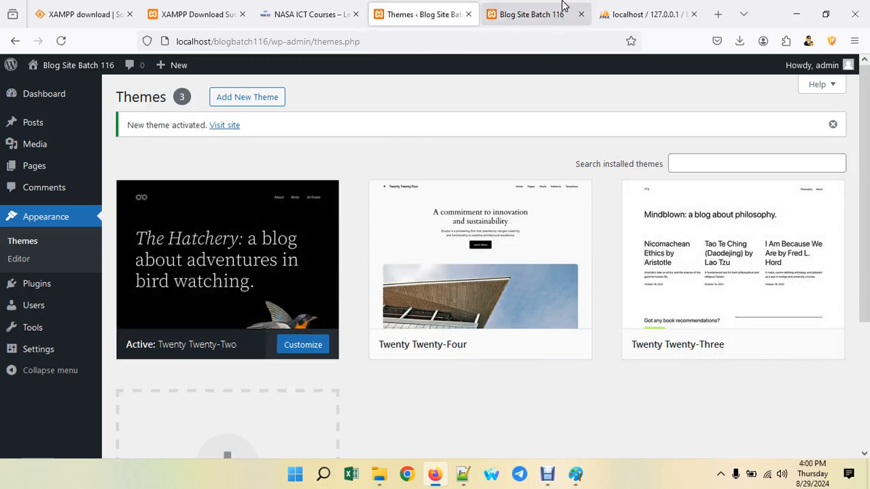
- Reload the live site to view Twenty Twenty-Two, then open the Add New Theme catalogue
{"action": "left_click", "coordinate": [537, 14]}
{"action": "left_click", "coordinate": [60, 41]}
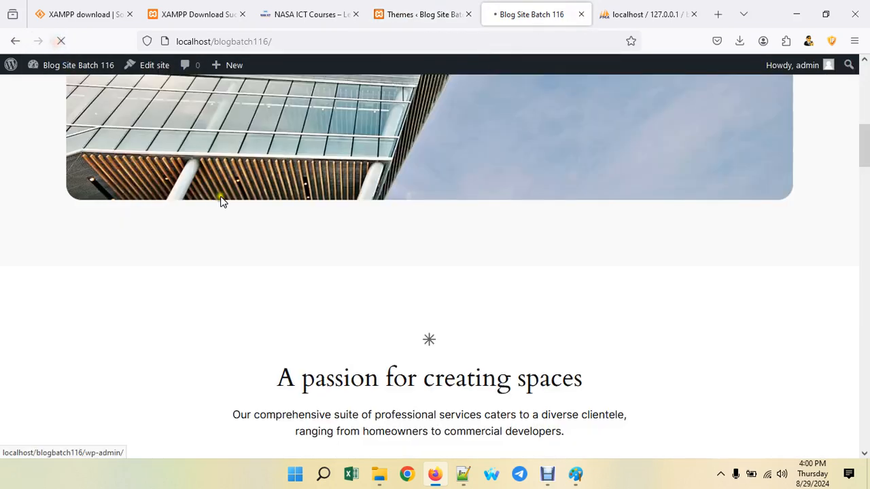
{"action": "scroll", "coordinate": [201, 267], "scroll_direction": "up", "scroll_amount": 5}
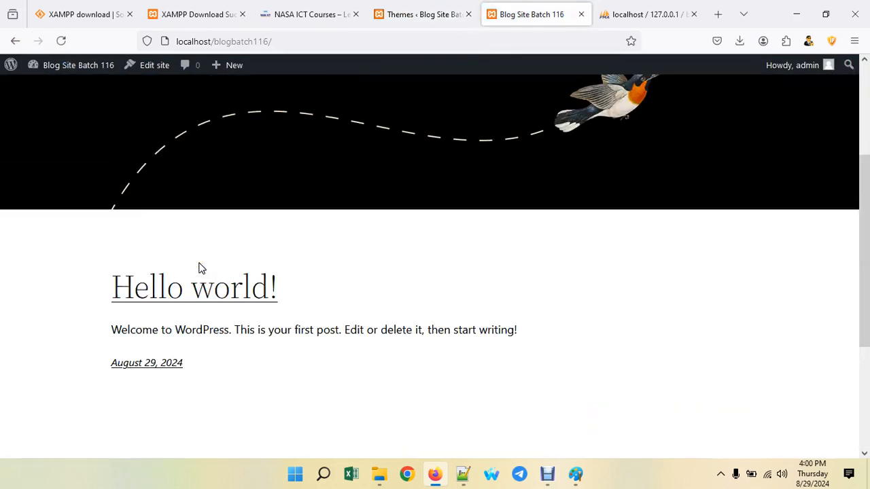
{"action": "scroll", "coordinate": [582, 180], "scroll_direction": "down", "scroll_amount": 5}
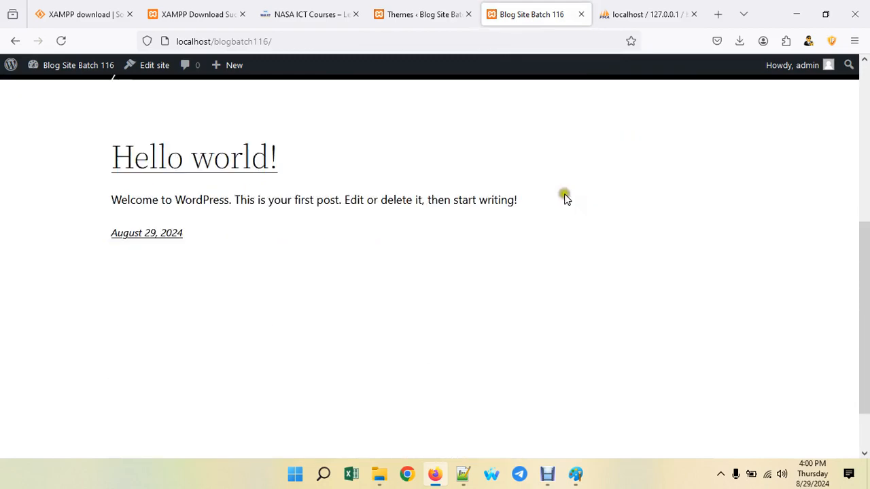
{"action": "left_click", "coordinate": [416, 16]}
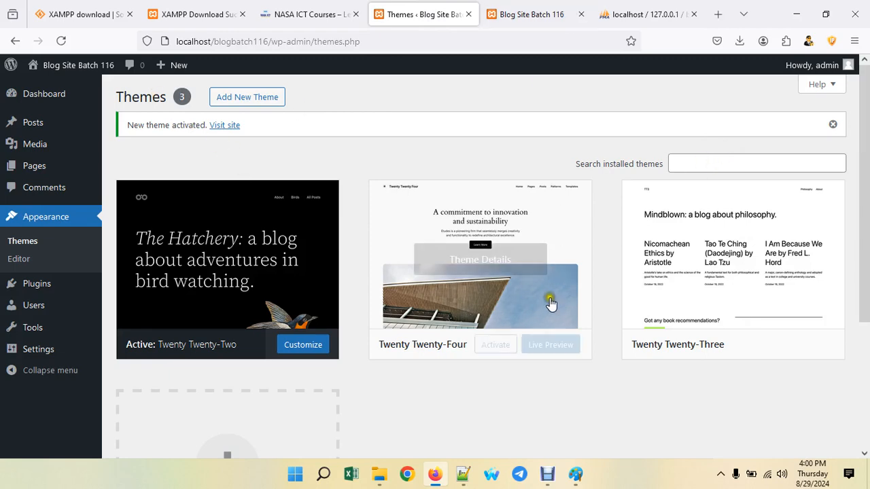
{"action": "left_click", "coordinate": [532, 14]}
{"action": "left_click", "coordinate": [446, 16]}
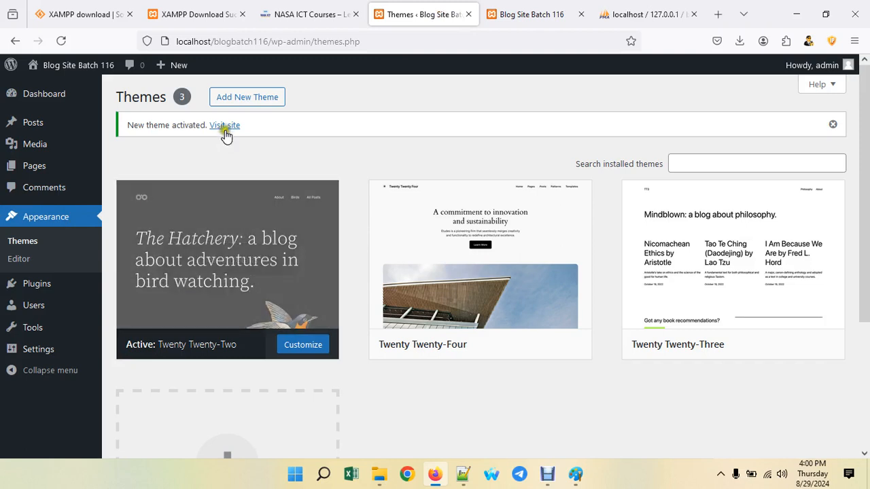
{"action": "left_click", "coordinate": [240, 90]}
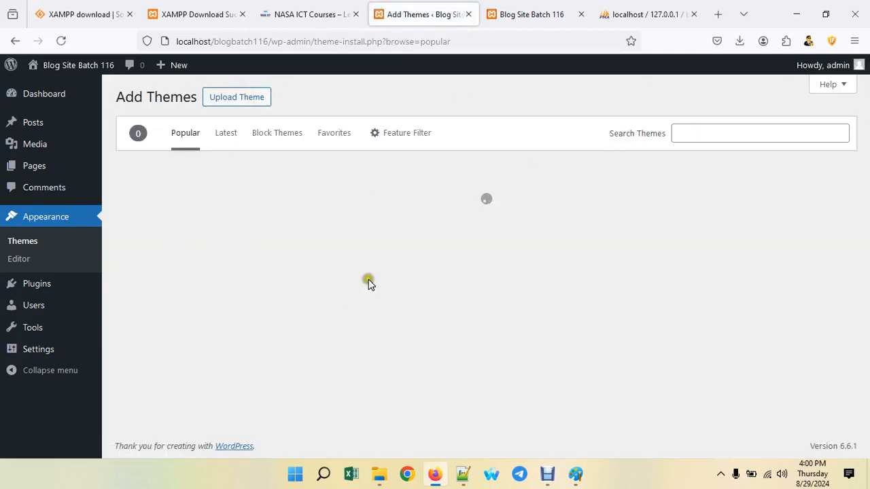
- Scroll through the Popular themes listed on the Add Themes screen
{"action": "scroll", "coordinate": [656, 350], "scroll_direction": "down", "scroll_amount": 3}
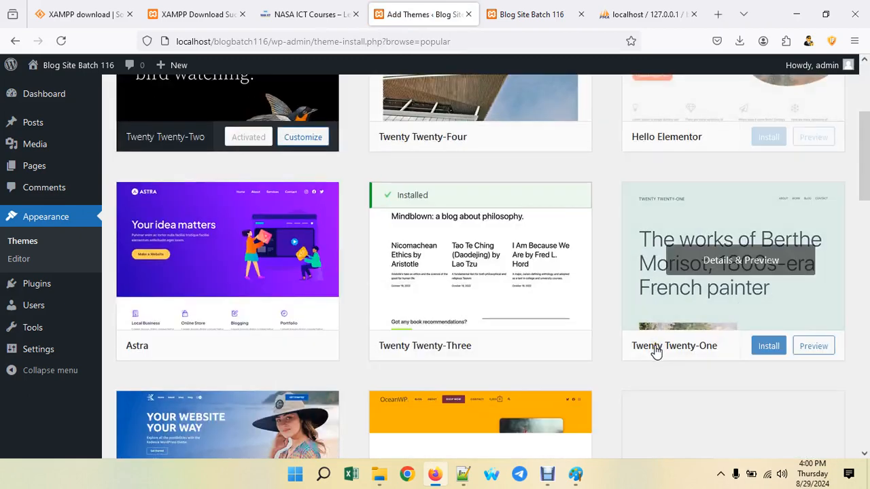
{"action": "scroll", "coordinate": [656, 351], "scroll_direction": "down", "scroll_amount": 3}
{"action": "scroll", "coordinate": [639, 352], "scroll_direction": "down", "scroll_amount": 3}
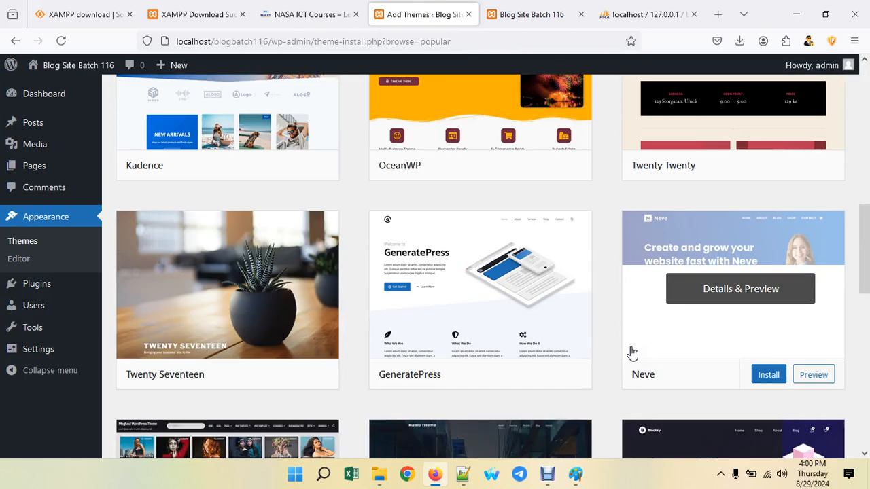
{"action": "scroll", "coordinate": [632, 353], "scroll_direction": "down", "scroll_amount": 3}
{"action": "scroll", "coordinate": [632, 353], "scroll_direction": "down", "scroll_amount": 3}
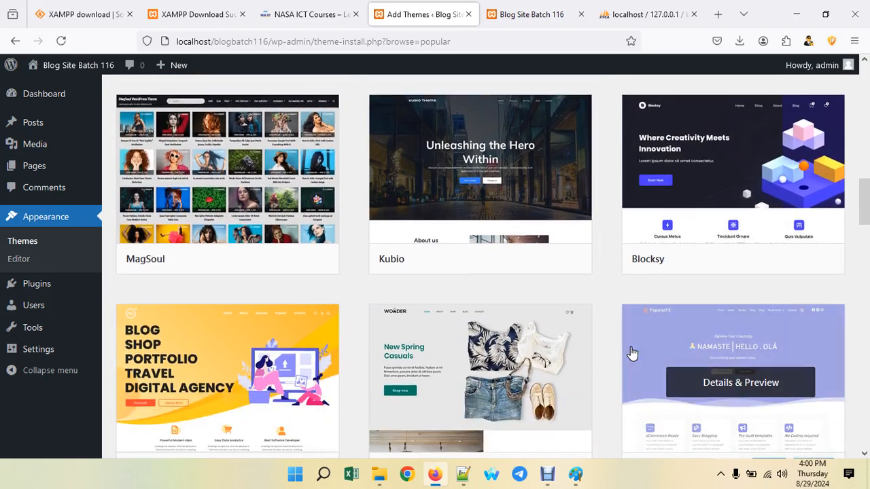
{"action": "scroll", "coordinate": [618, 350], "scroll_direction": "down", "scroll_amount": 3}
{"action": "scroll", "coordinate": [614, 350], "scroll_direction": "down", "scroll_amount": 3}
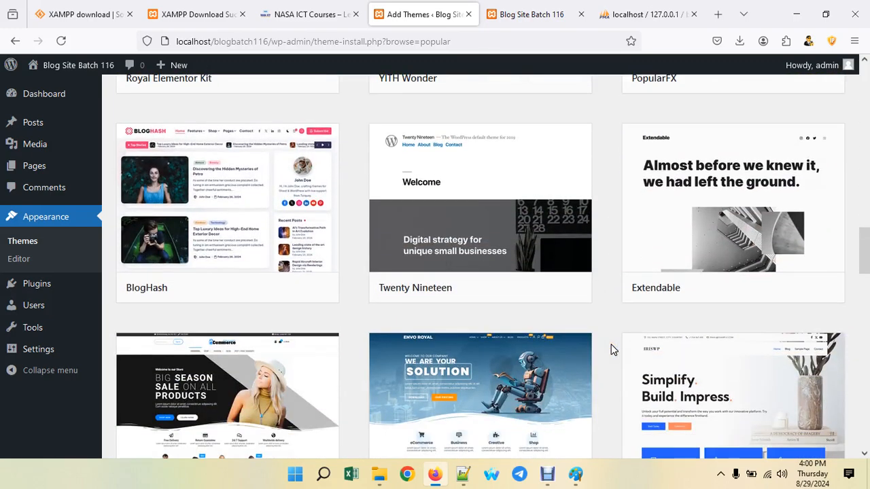
{"action": "scroll", "coordinate": [614, 350], "scroll_direction": "down", "scroll_amount": 3}
{"action": "scroll", "coordinate": [614, 350], "scroll_direction": "down", "scroll_amount": 3}
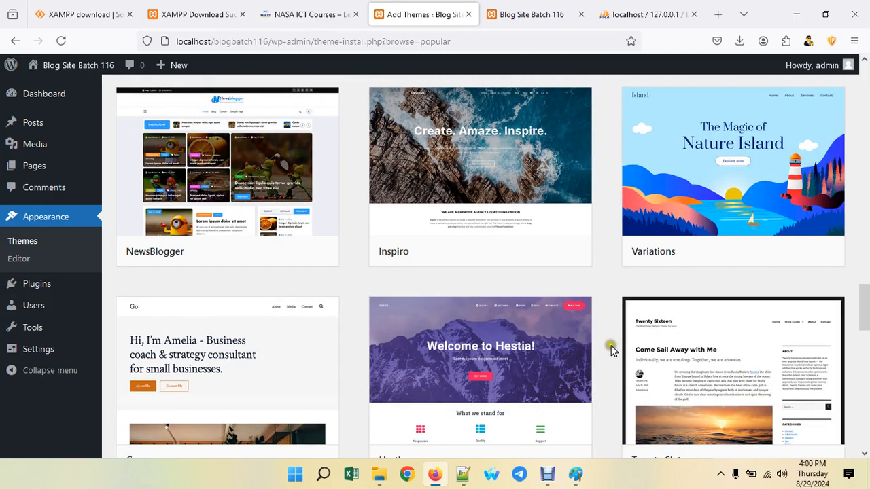
{"action": "scroll", "coordinate": [612, 350], "scroll_direction": "down", "scroll_amount": 2}
{"action": "scroll", "coordinate": [211, 146], "scroll_direction": "up", "scroll_amount": 1}
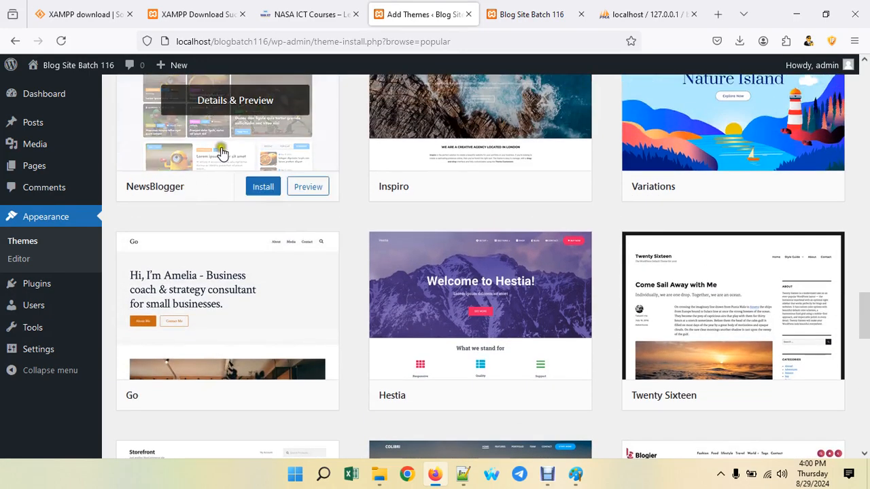
{"action": "scroll", "coordinate": [229, 160], "scroll_direction": "up", "scroll_amount": 1}
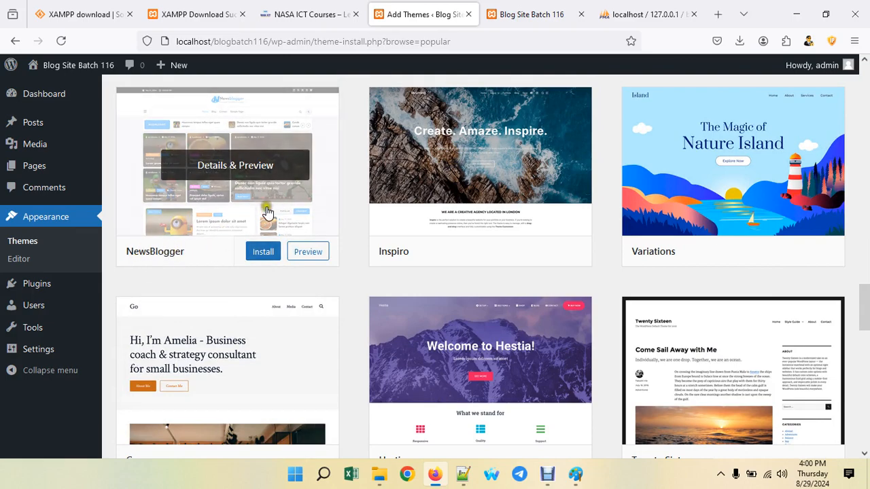
- Finish browsing the popular themes and go to the Installed Plugins list
{"action": "scroll", "coordinate": [340, 289], "scroll_direction": "down", "scroll_amount": 5}
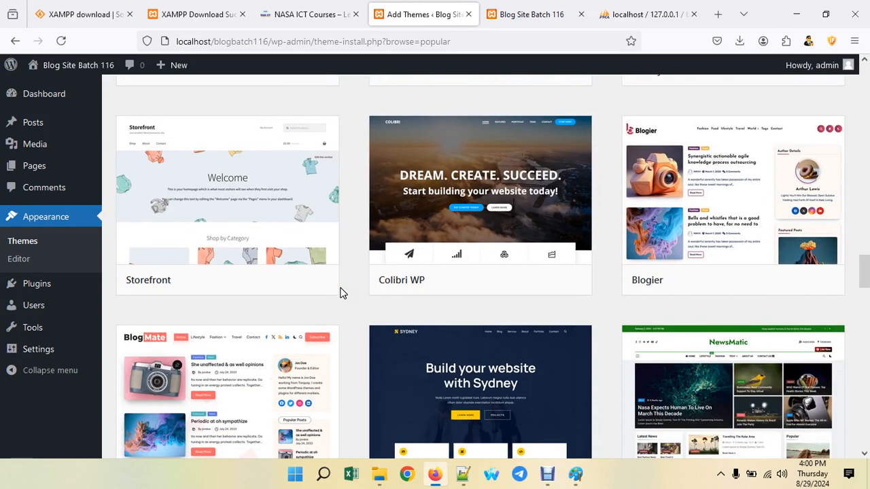
{"action": "scroll", "coordinate": [639, 278], "scroll_direction": "down", "scroll_amount": 2}
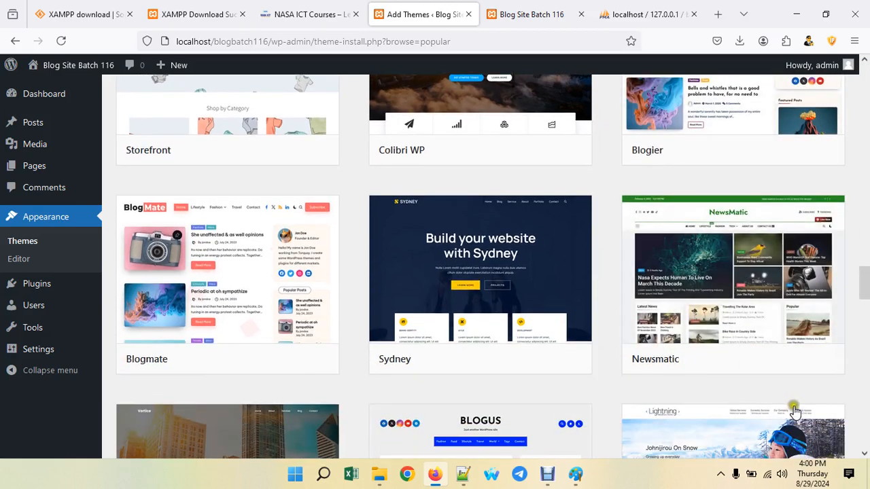
{"action": "scroll", "coordinate": [738, 259], "scroll_direction": "down", "scroll_amount": 1}
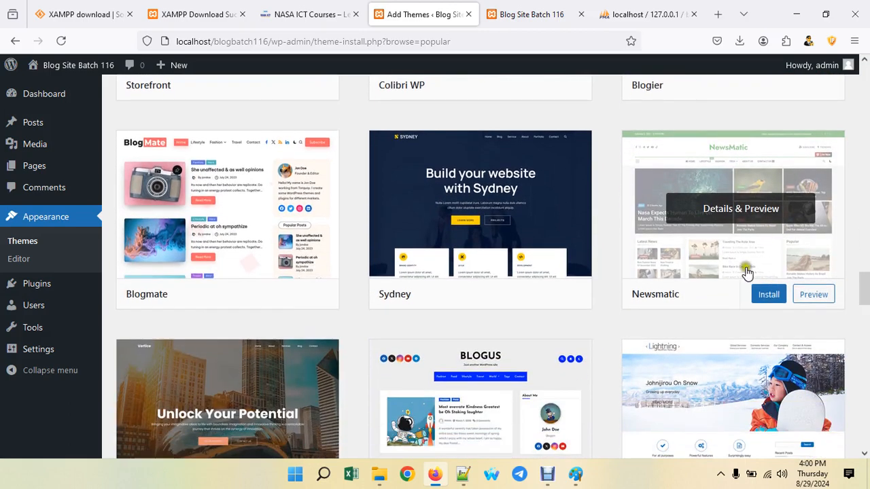
{"action": "scroll", "coordinate": [627, 250], "scroll_direction": "down", "scroll_amount": 2}
{"action": "scroll", "coordinate": [628, 249], "scroll_direction": "down", "scroll_amount": 1}
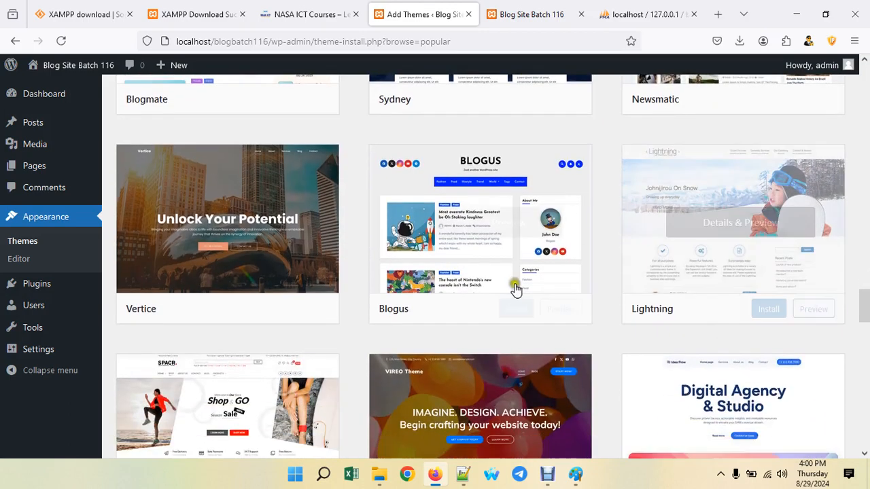
{"action": "scroll", "coordinate": [554, 233], "scroll_direction": "down", "scroll_amount": 2}
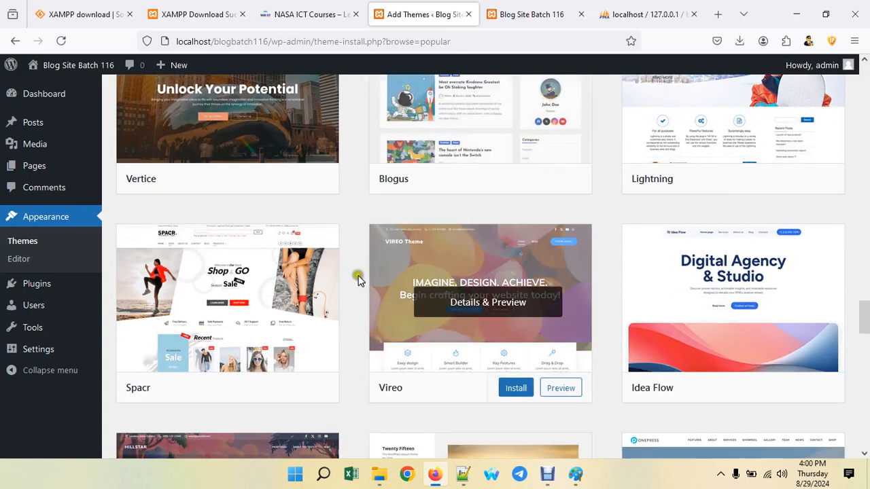
{"action": "scroll", "coordinate": [270, 301], "scroll_direction": "down", "scroll_amount": 2}
{"action": "scroll", "coordinate": [265, 303], "scroll_direction": "down", "scroll_amount": 5}
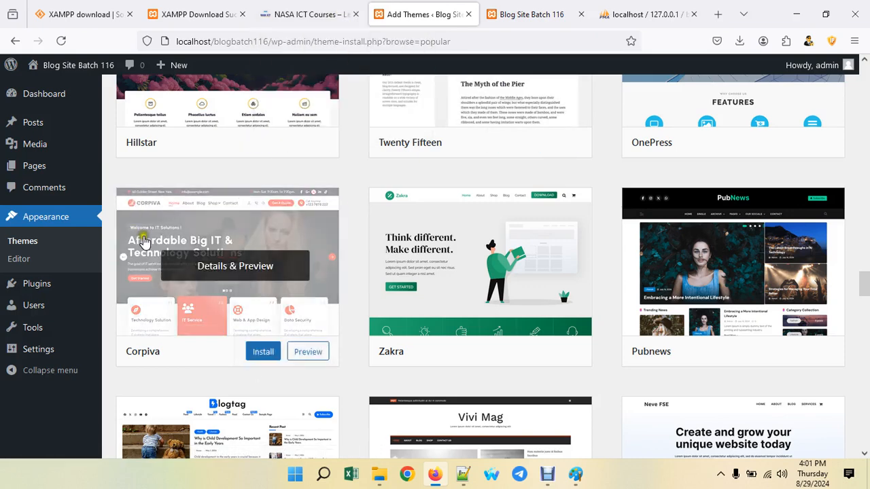
{"action": "mouse_move", "coordinate": [46, 284]}
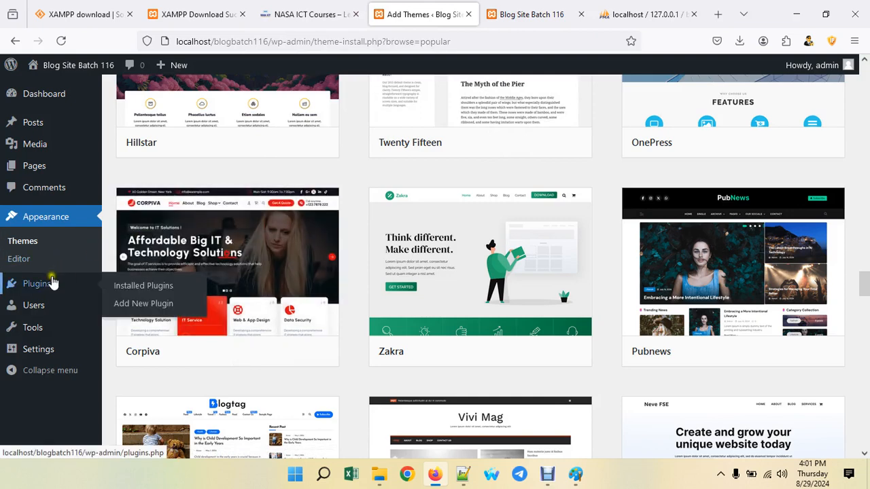
{"action": "left_click", "coordinate": [138, 290]}
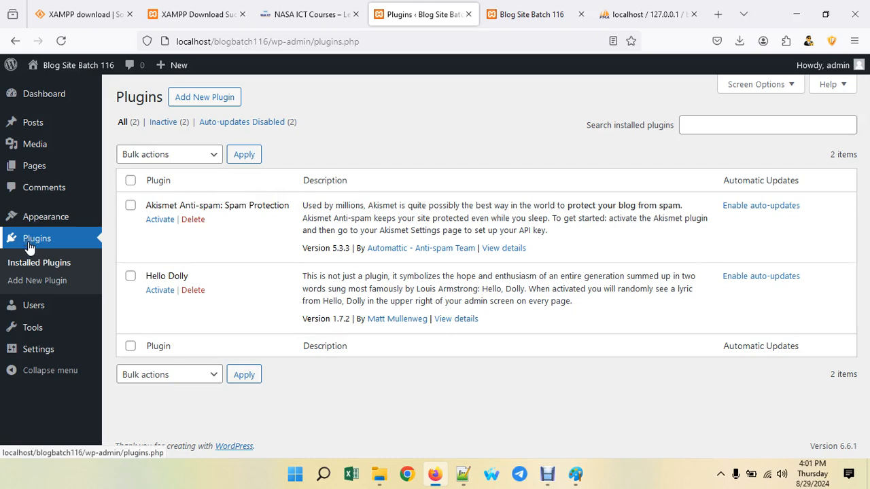
- Go to Add New Plugin and browse the Featured plugins list
{"action": "left_click", "coordinate": [198, 99]}
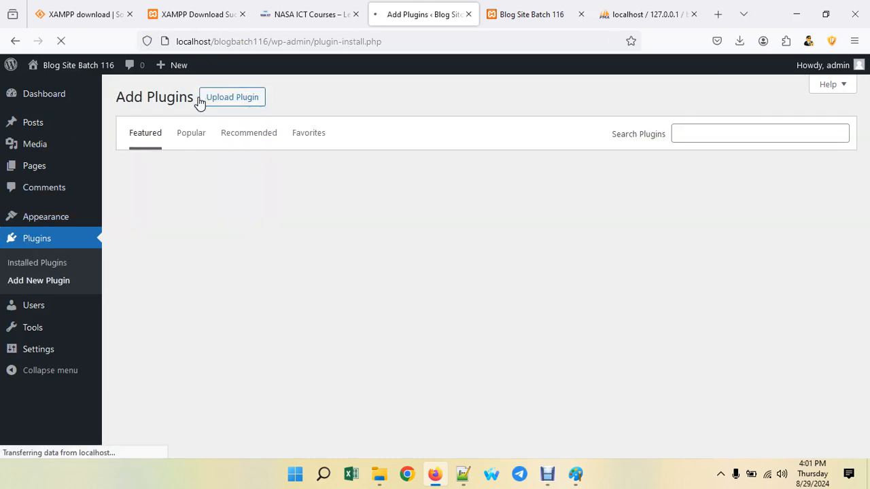
{"action": "scroll", "coordinate": [406, 269], "scroll_direction": "down", "scroll_amount": 5}
{"action": "scroll", "coordinate": [404, 278], "scroll_direction": "down", "scroll_amount": 7}
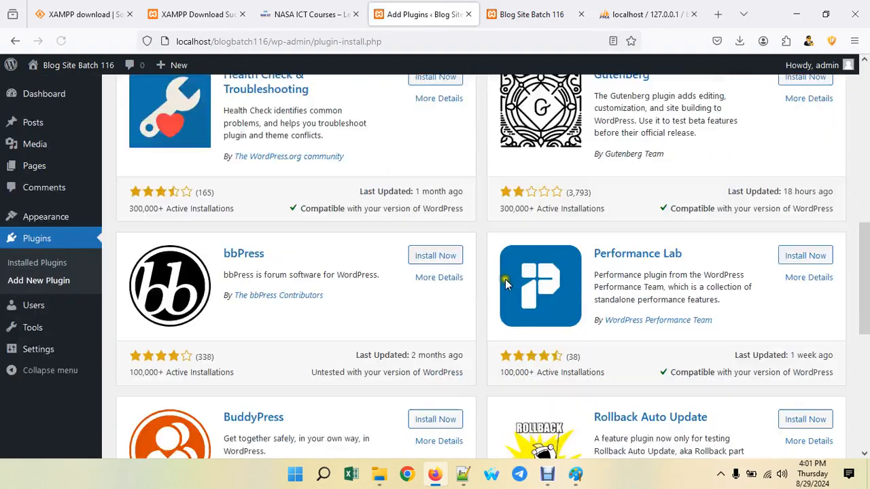
{"action": "scroll", "coordinate": [444, 283], "scroll_direction": "up", "scroll_amount": 4}
{"action": "scroll", "coordinate": [444, 284], "scroll_direction": "up", "scroll_amount": 10}
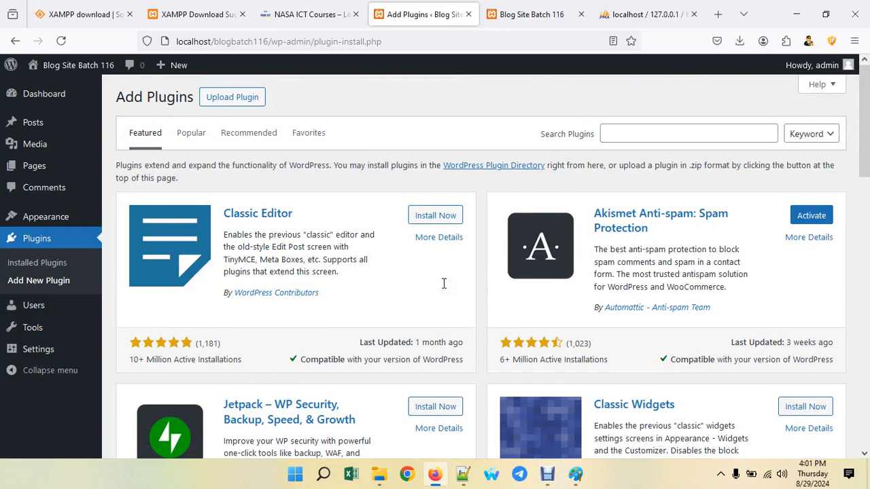
- Search the plugin directory for 'payment getway', removing the stray bd prefix
{"action": "left_click", "coordinate": [627, 129]}
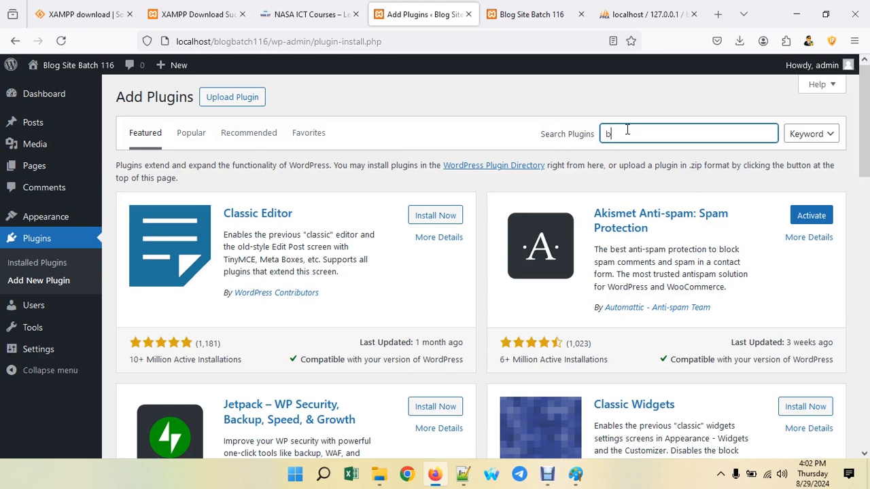
{"action": "type", "text": "d payment getway"}
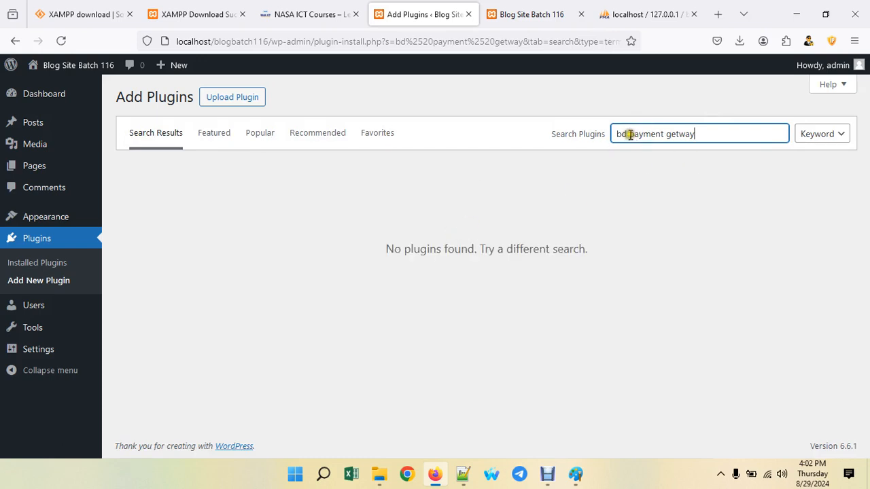
{"action": "left_click_drag", "start_coordinate": [627, 134], "coordinate": [589, 136]}
{"action": "key", "text": "BackSpace"}
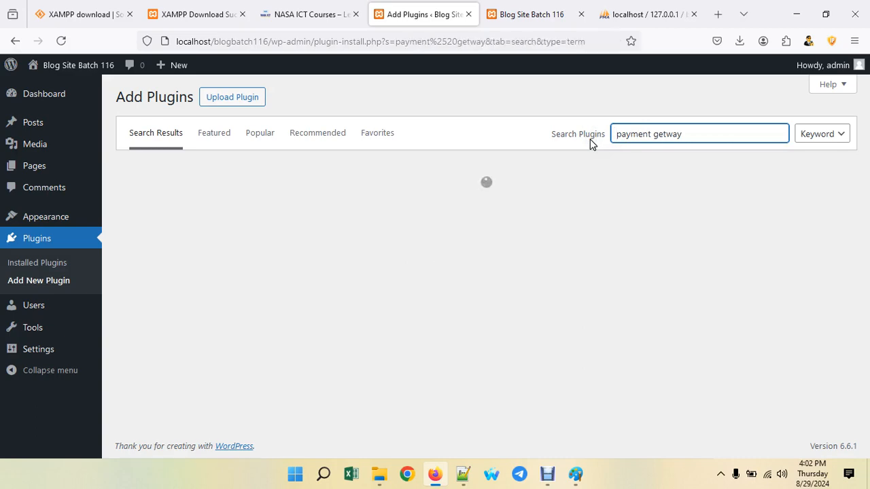
{"action": "scroll", "coordinate": [312, 336], "scroll_direction": "down", "scroll_amount": 5}
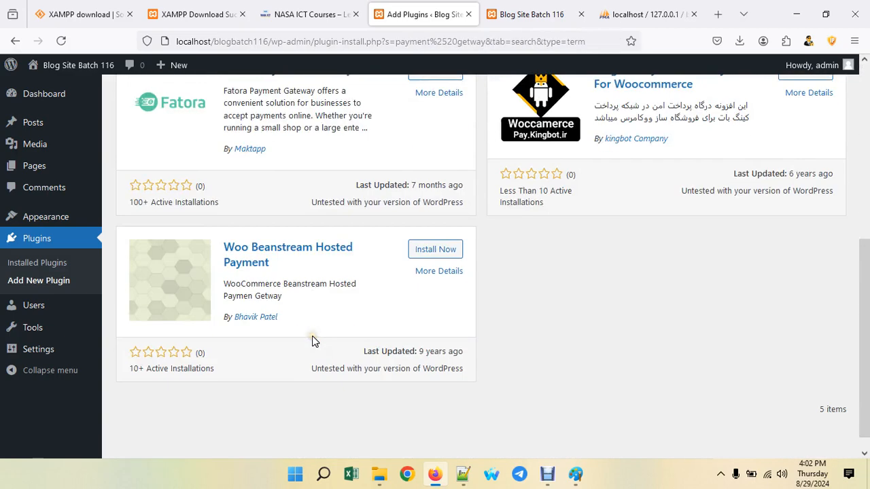
{"action": "scroll", "coordinate": [312, 335], "scroll_direction": "up", "scroll_amount": 5}
- Replace the query with 'bkash' and review the 15 matching plugins
{"action": "left_click_drag", "start_coordinate": [683, 134], "coordinate": [494, 133]}
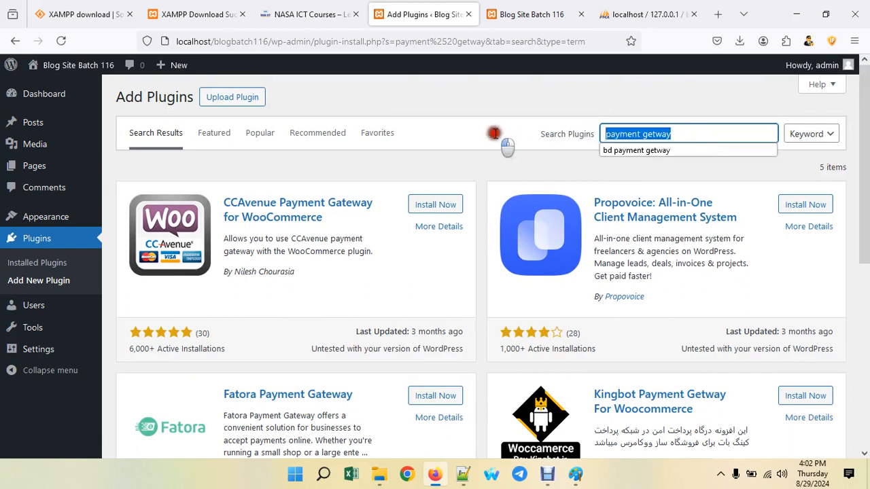
{"action": "type", "text": "bkash"}
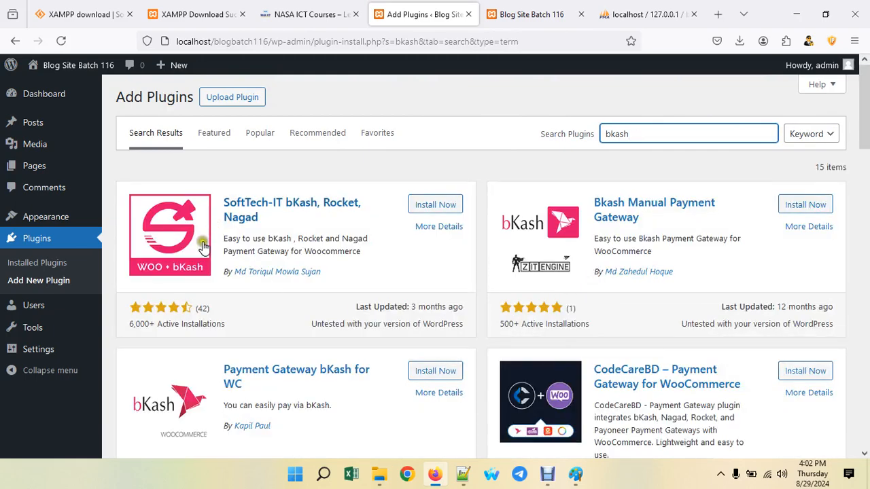
{"action": "scroll", "coordinate": [193, 272], "scroll_direction": "down", "scroll_amount": 1}
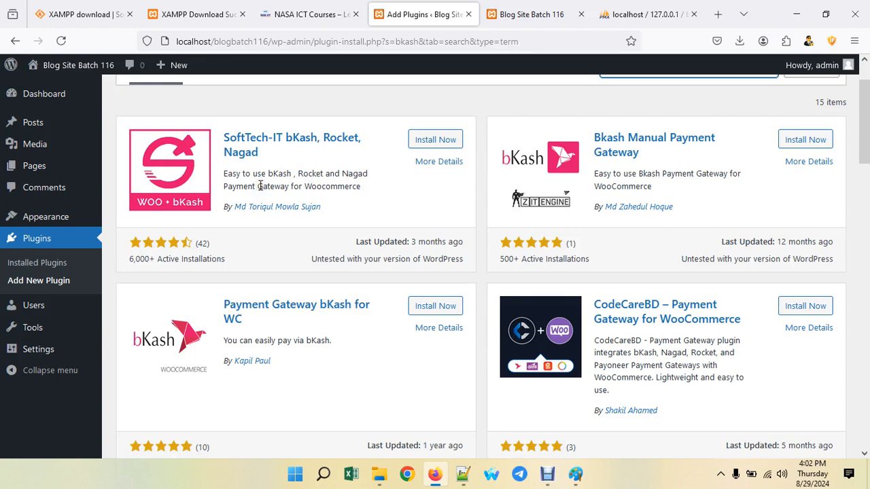
- Go to All Users, which lists only the admin account
{"action": "left_click", "coordinate": [44, 311]}
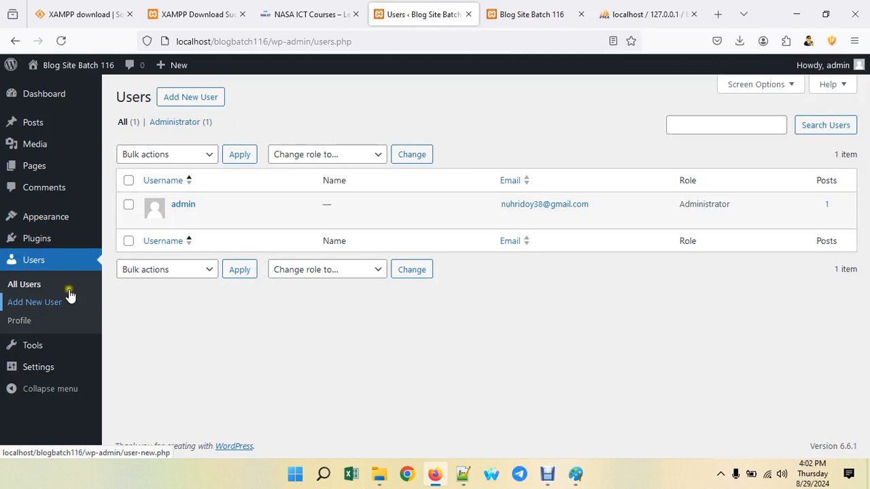
{"action": "mouse_move", "coordinate": [185, 213]}
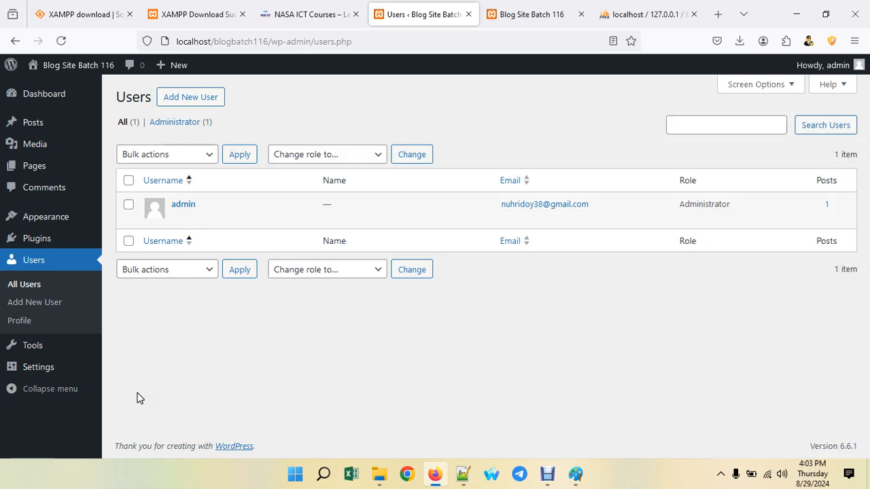
- On the Add New User form, enter a username and the user's e-mail address
{"action": "left_click", "coordinate": [182, 99]}
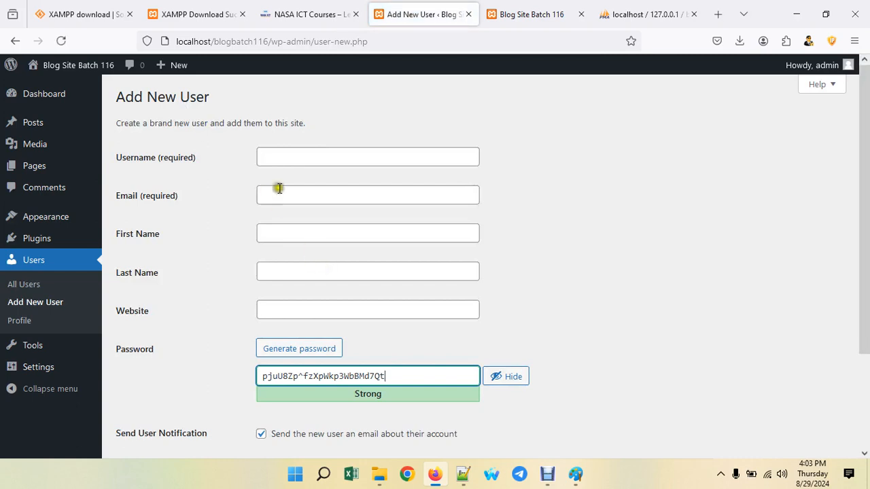
{"action": "left_click", "coordinate": [300, 157]}
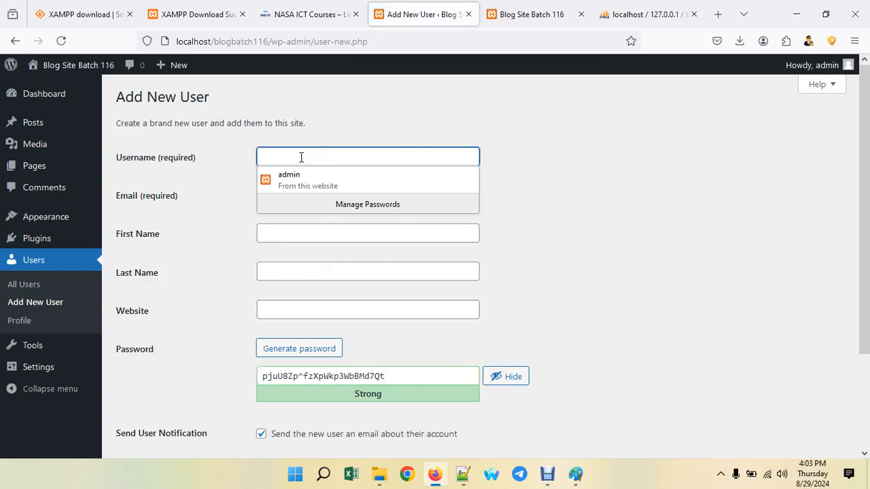
{"action": "type", "text": "biplob"}
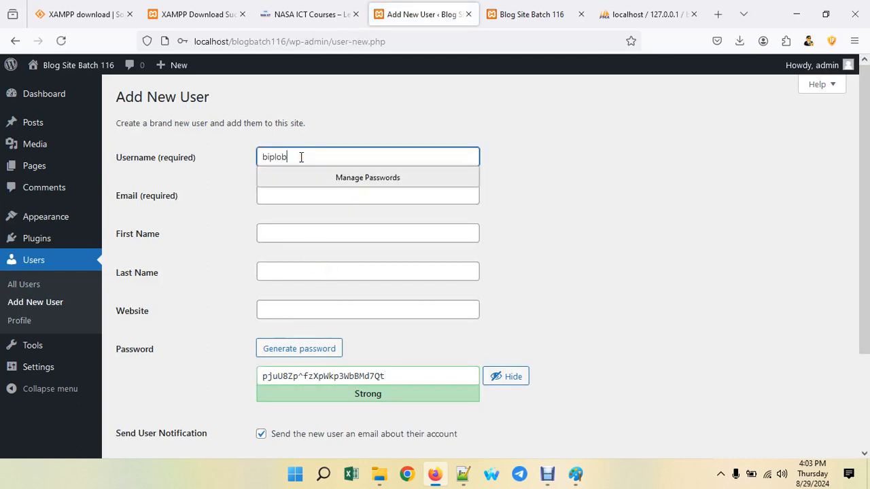
{"action": "left_click", "coordinate": [297, 194]}
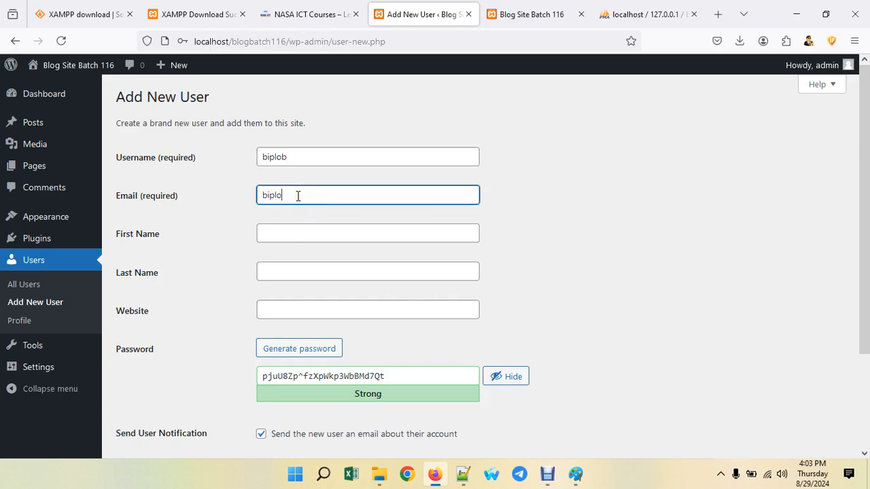
{"action": "left_click", "coordinate": [266, 231]}
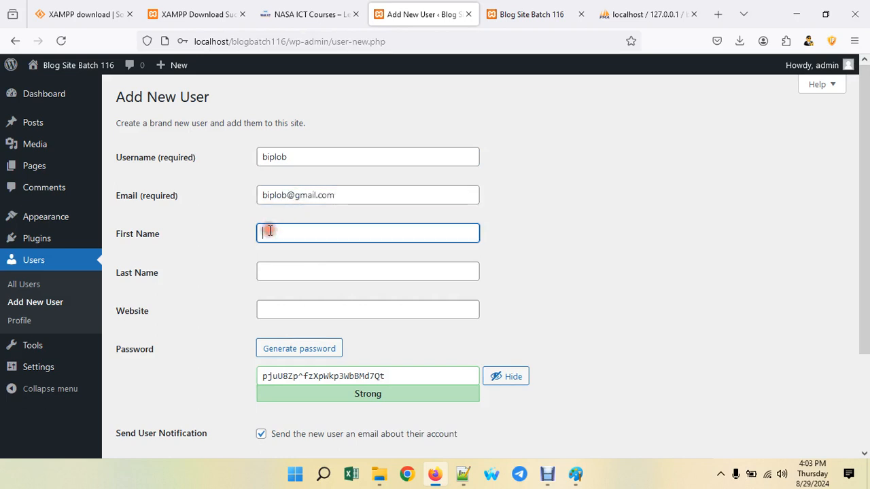
- Replace the generated password with a short weak one, confirm it, and create the user
{"action": "scroll", "coordinate": [281, 297], "scroll_direction": "down", "scroll_amount": 2}
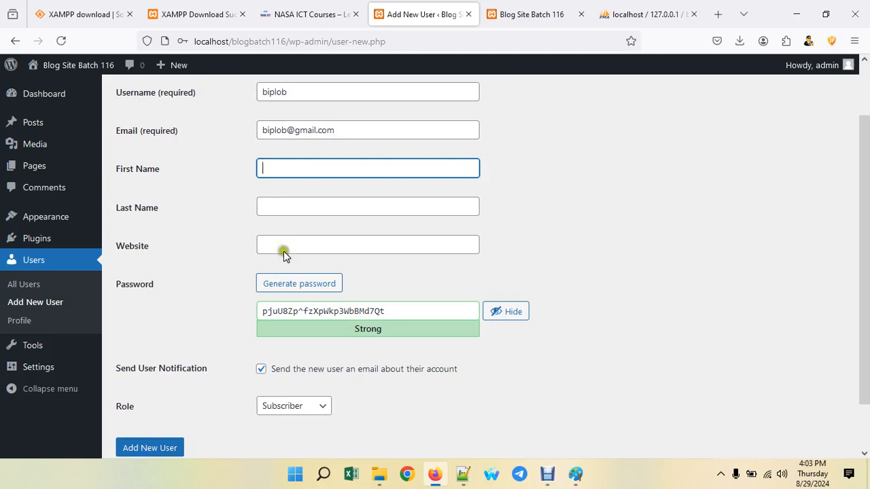
{"action": "left_click_drag", "start_coordinate": [393, 311], "coordinate": [238, 309]}
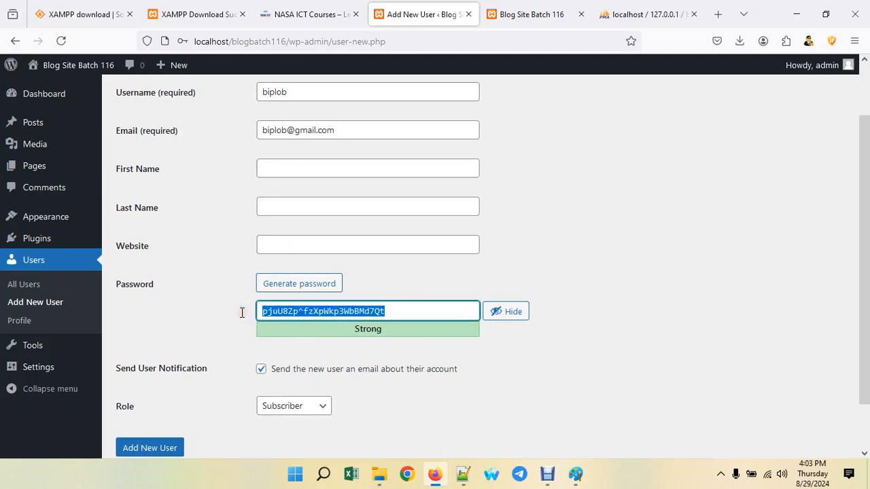
{"action": "type", "text": "123456"}
{"action": "scroll", "coordinate": [242, 313], "scroll_direction": "down", "scroll_amount": 3}
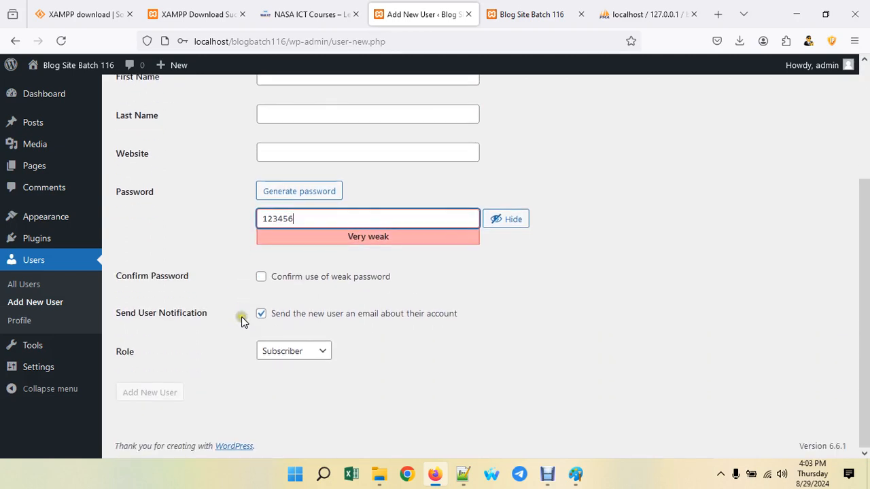
{"action": "left_click", "coordinate": [262, 278]}
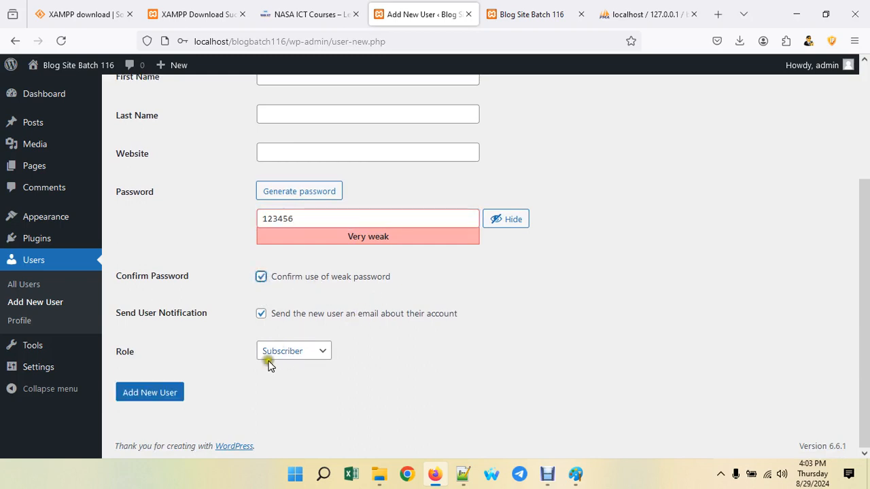
{"action": "left_click", "coordinate": [165, 395]}
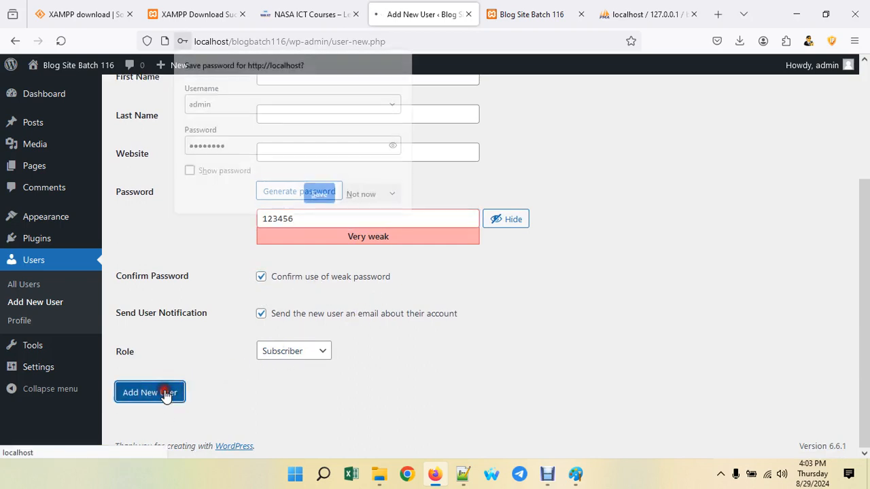
{"action": "left_click", "coordinate": [363, 195]}
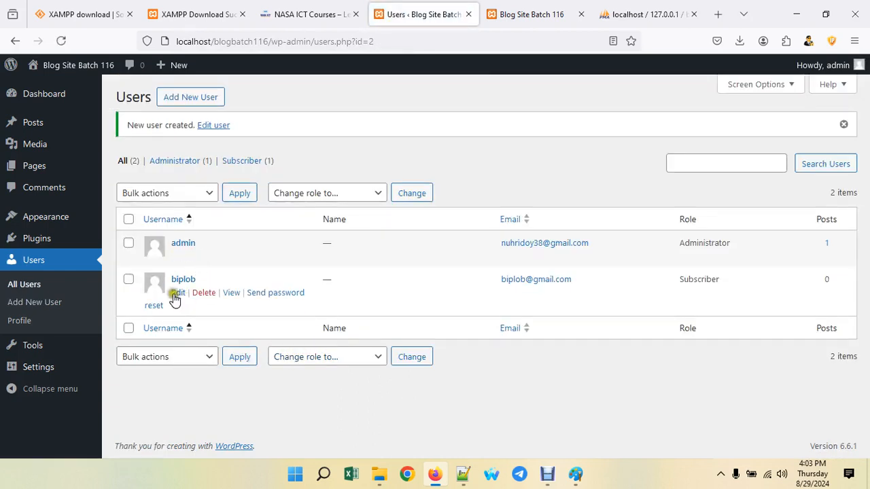
- Edit the new user's profile and pick Administrator in the Role dropdown
{"action": "left_click", "coordinate": [177, 293]}
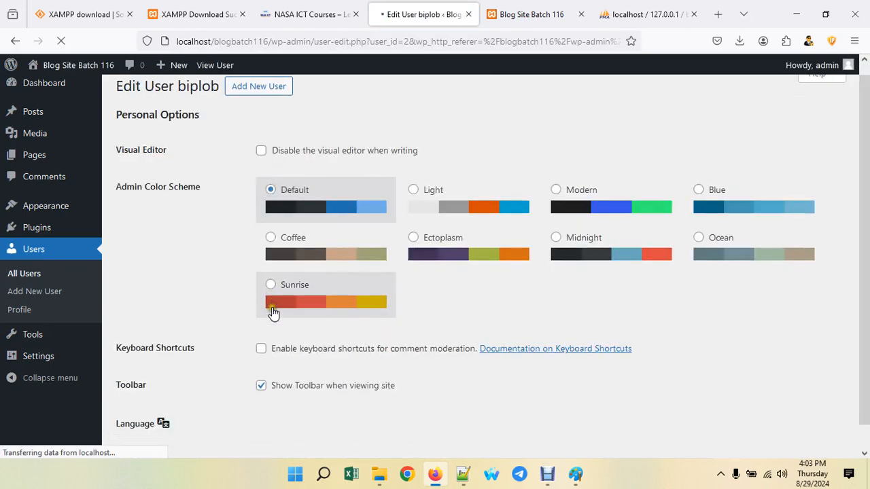
{"action": "scroll", "coordinate": [271, 310], "scroll_direction": "down", "scroll_amount": 1}
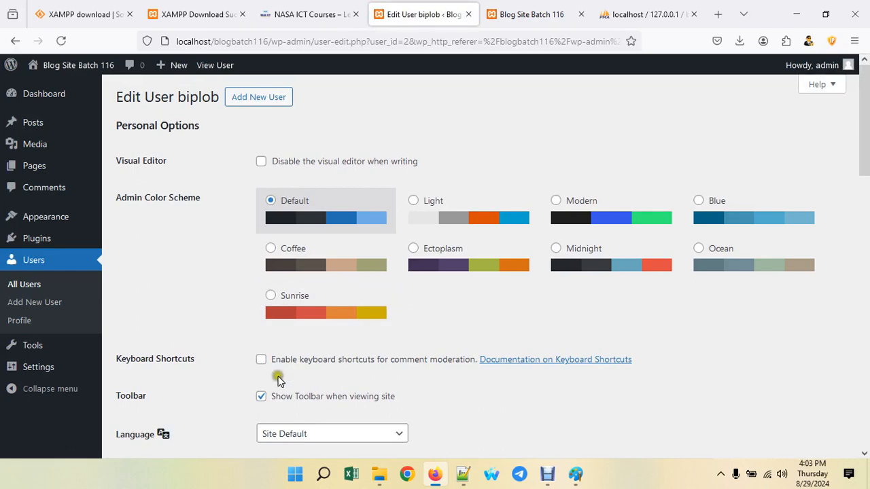
{"action": "scroll", "coordinate": [278, 381], "scroll_direction": "down", "scroll_amount": 4}
{"action": "scroll", "coordinate": [284, 386], "scroll_direction": "down", "scroll_amount": 10}
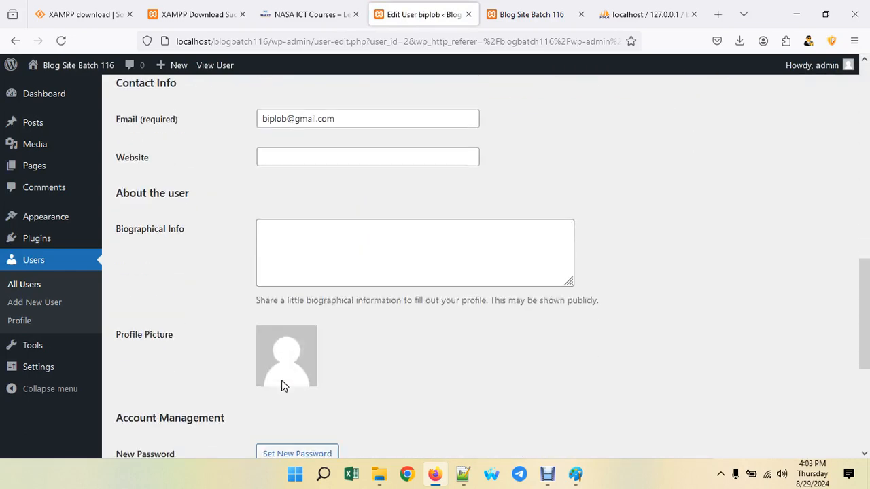
{"action": "scroll", "coordinate": [284, 386], "scroll_direction": "up", "scroll_amount": 6}
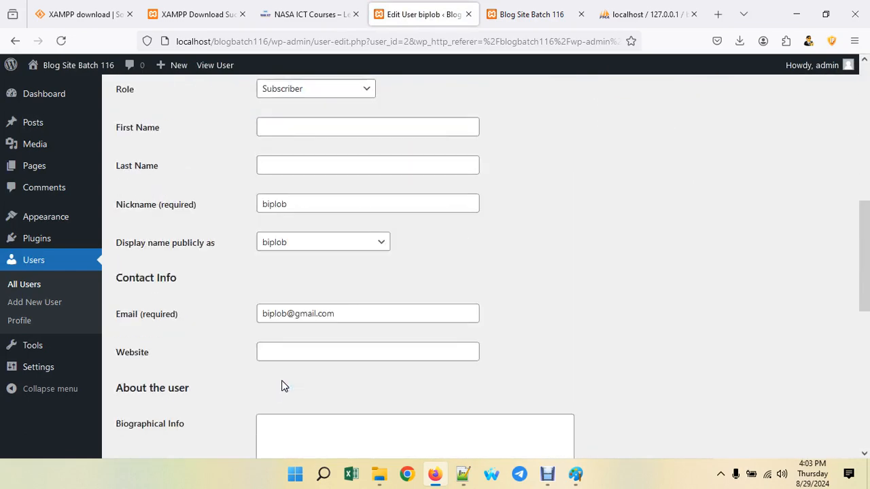
{"action": "scroll", "coordinate": [305, 277], "scroll_direction": "up", "scroll_amount": 2}
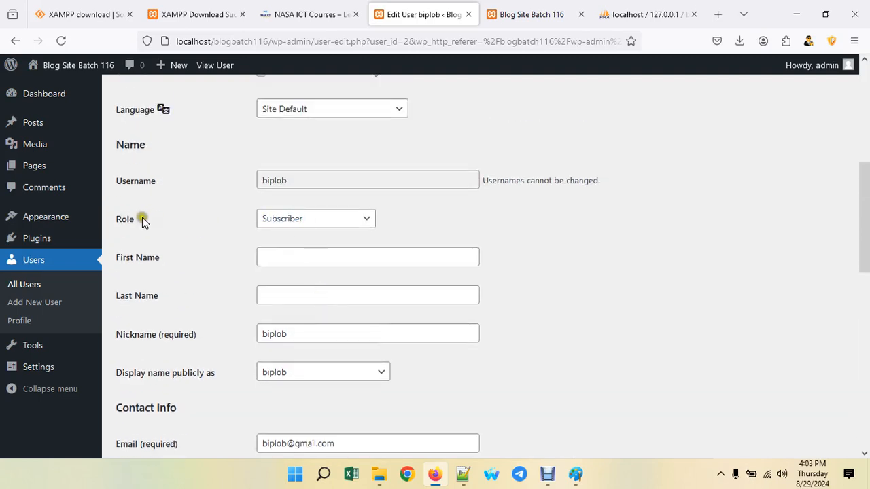
{"action": "left_click", "coordinate": [350, 226]}
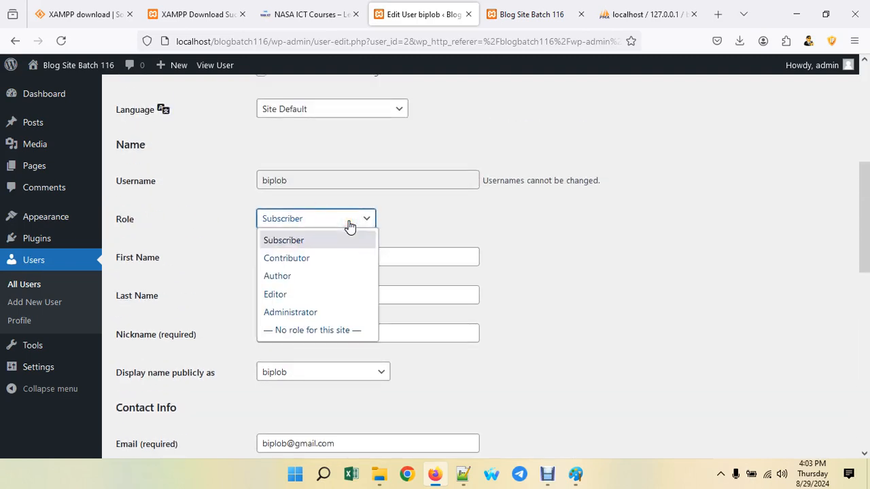
{"action": "left_click", "coordinate": [305, 312]}
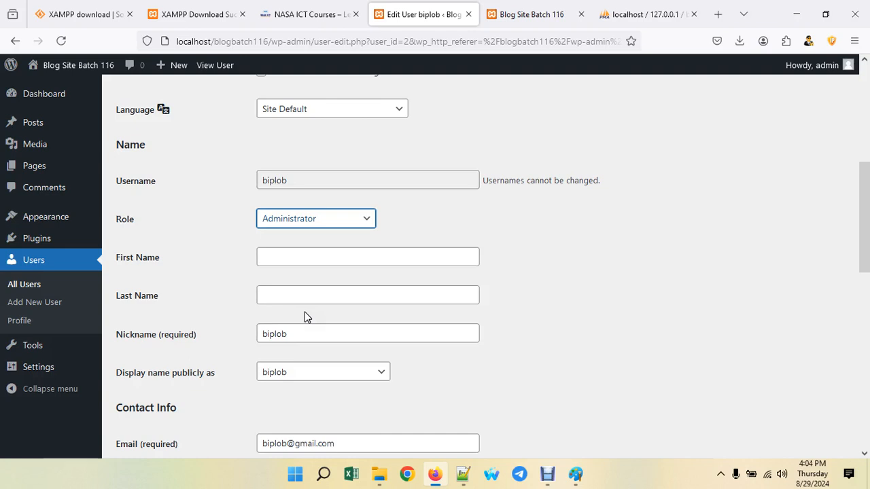
- Change the new user's role to Editor and save it with Update User
{"action": "left_click", "coordinate": [290, 218]}
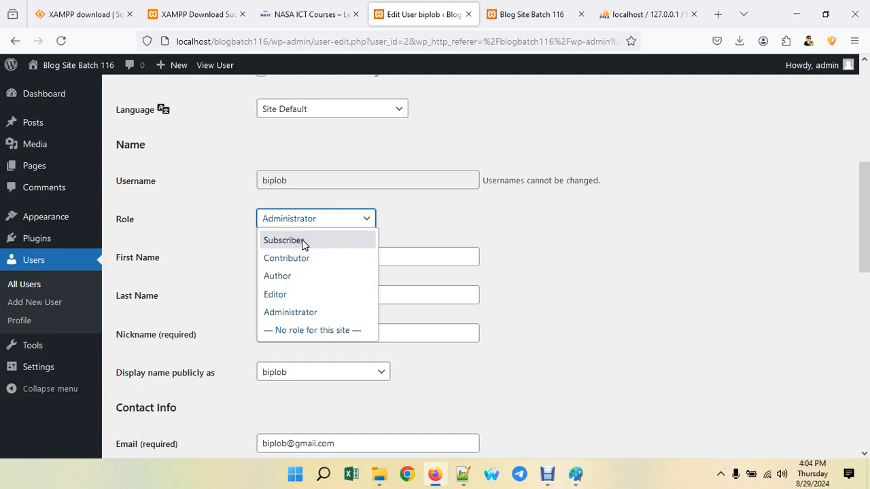
{"action": "left_click", "coordinate": [278, 298]}
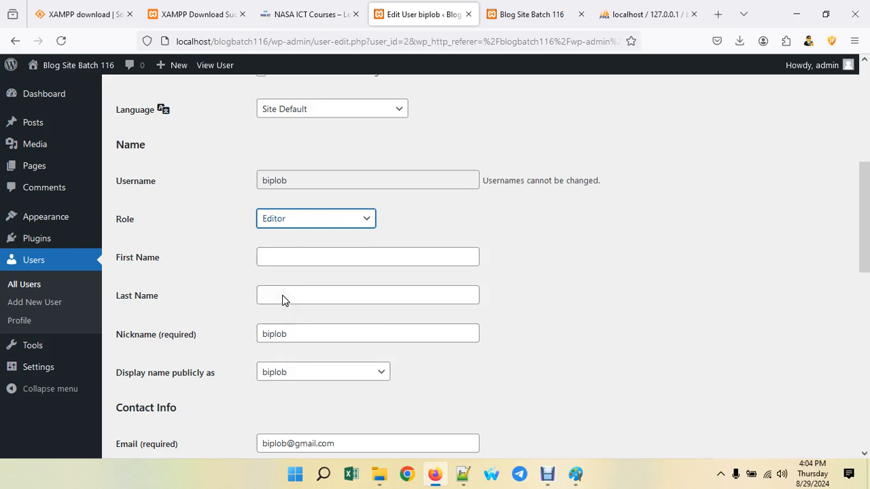
{"action": "scroll", "coordinate": [282, 300], "scroll_direction": "down", "scroll_amount": 3}
{"action": "scroll", "coordinate": [289, 326], "scroll_direction": "down", "scroll_amount": 5}
{"action": "left_click", "coordinate": [162, 394]}
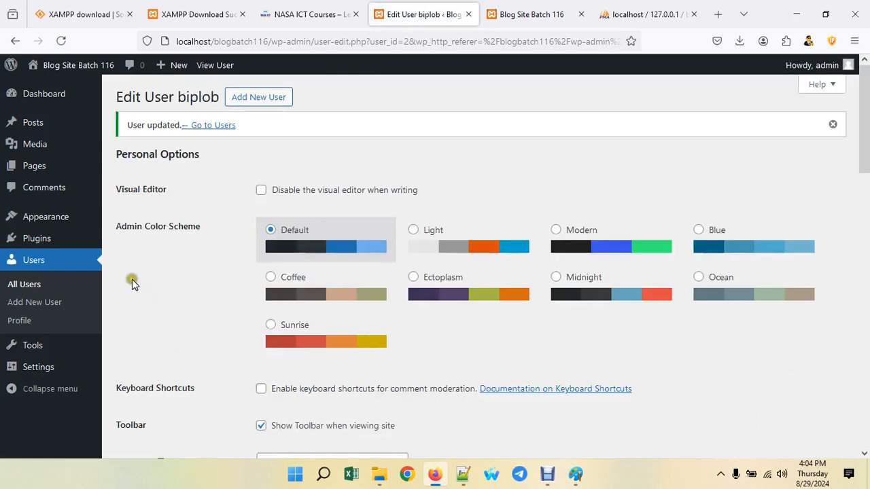
{"action": "mouse_move", "coordinate": [71, 247]}
{"action": "mouse_move", "coordinate": [58, 367]}
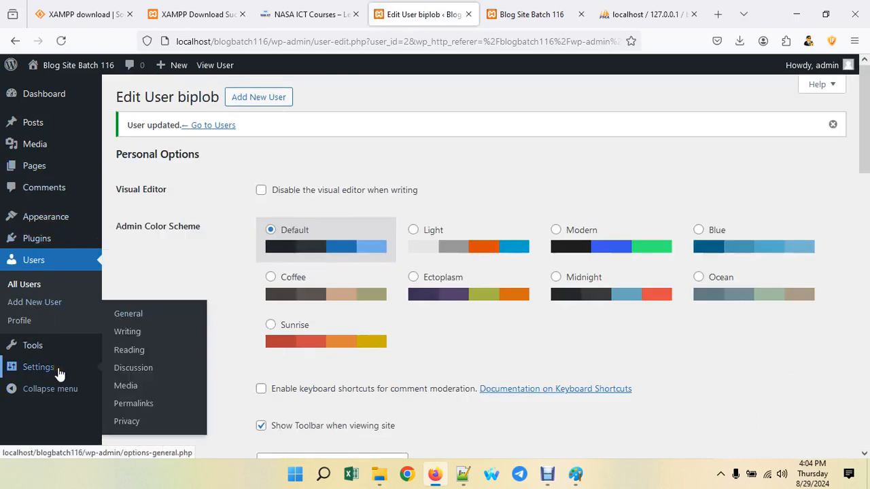
{"action": "mouse_move", "coordinate": [97, 345]}
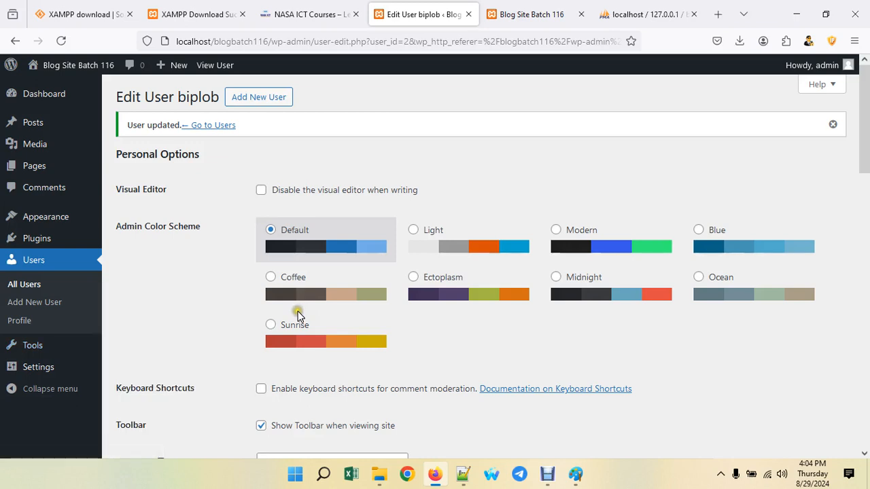
{"action": "mouse_move", "coordinate": [45, 349]}
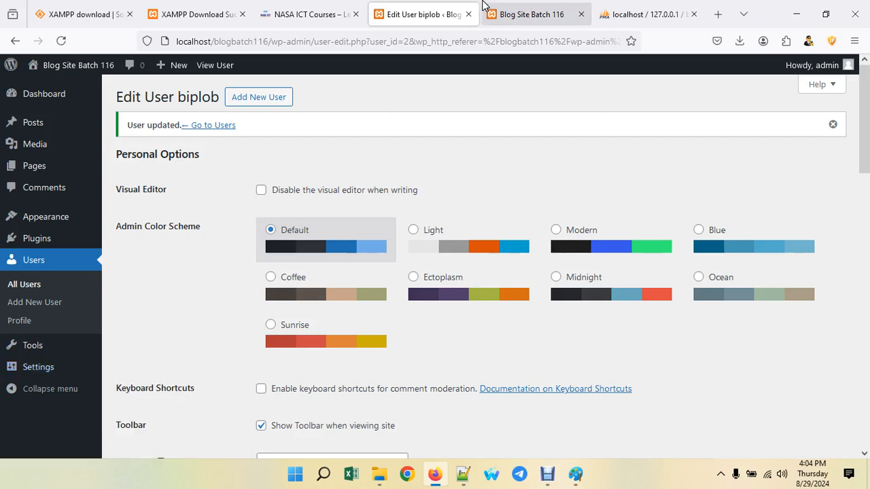
{"action": "left_click", "coordinate": [526, 10]}
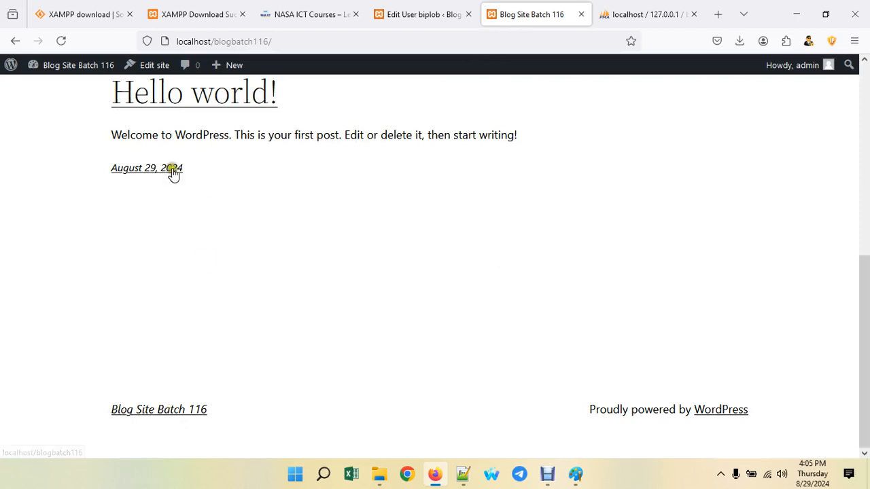
{"action": "scroll", "coordinate": [618, 318], "scroll_direction": "up", "scroll_amount": 5}
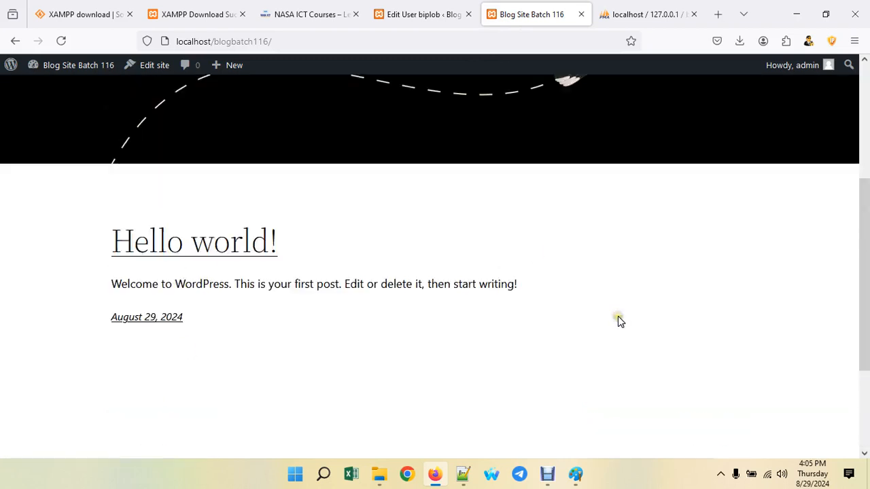
{"action": "left_click", "coordinate": [712, 132]}
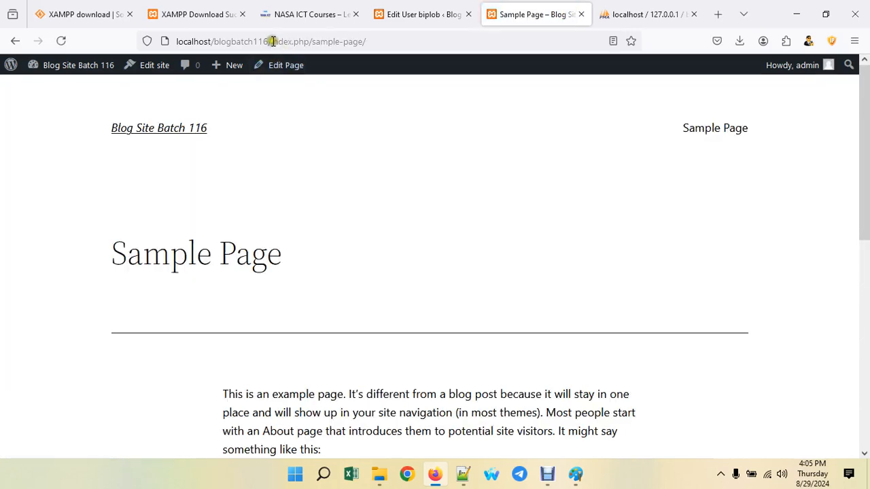
{"action": "left_click_drag", "start_coordinate": [272, 41], "coordinate": [347, 42]}
{"action": "left_click", "coordinate": [414, 34]}
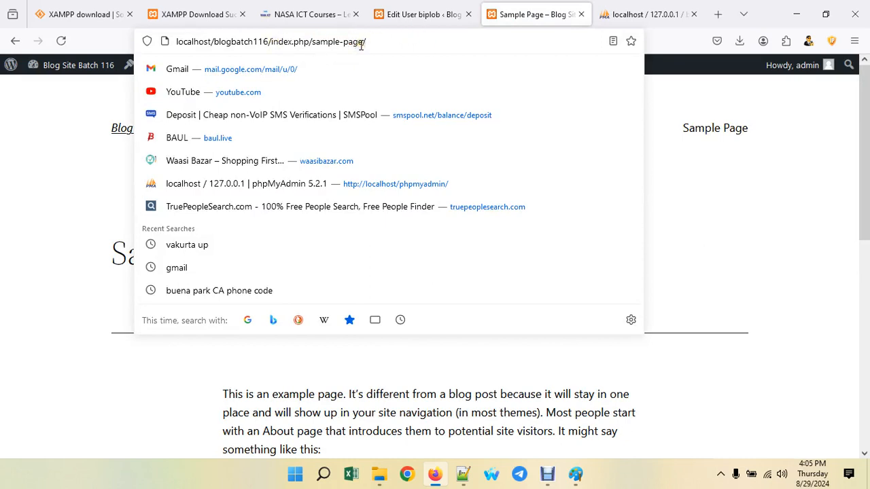
{"action": "left_click", "coordinate": [448, 8]}
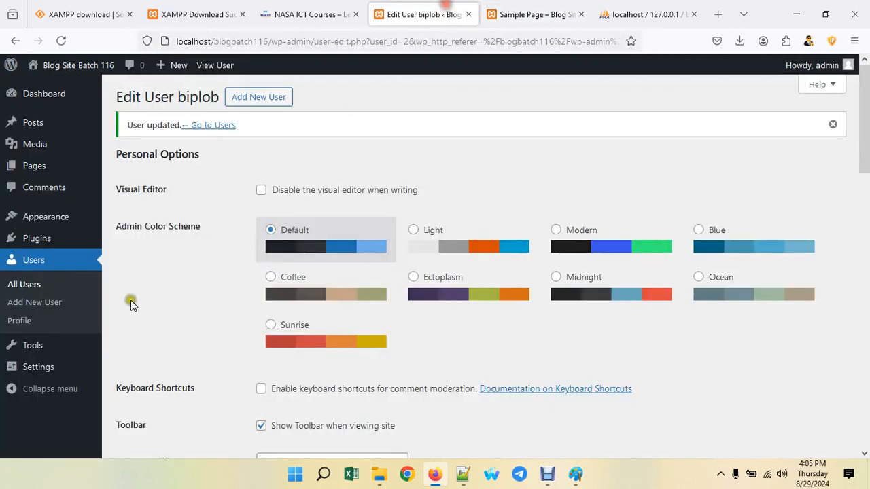
{"action": "mouse_move", "coordinate": [33, 369]}
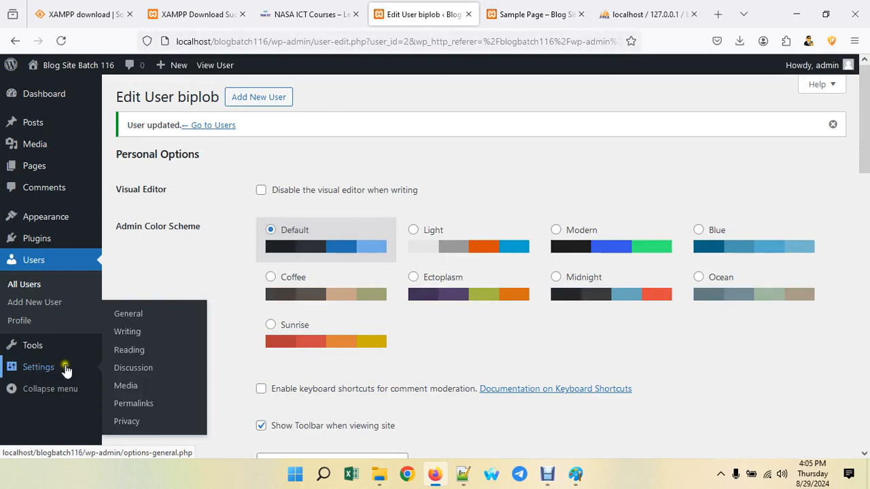
- Look through the Writing and Reading settings and dismiss the browser's save-password prompt
{"action": "left_click", "coordinate": [136, 316]}
{"action": "left_click", "coordinate": [137, 332]}
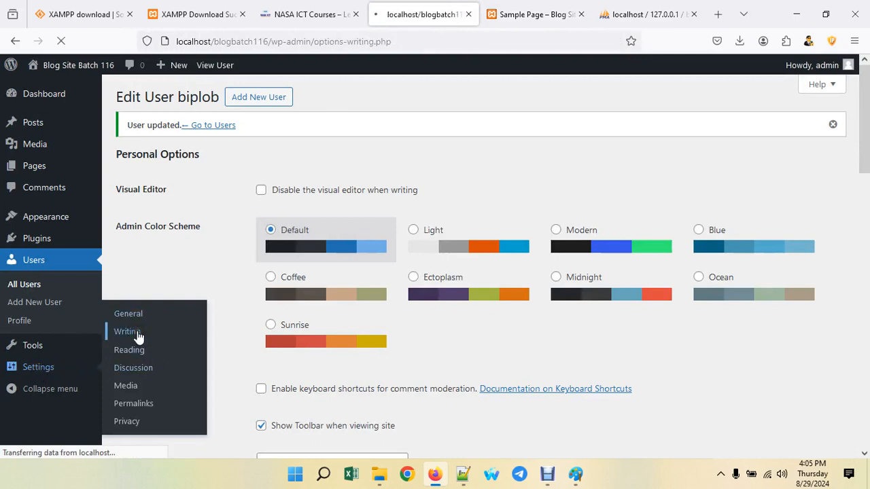
{"action": "scroll", "coordinate": [165, 325], "scroll_direction": "down", "scroll_amount": 2}
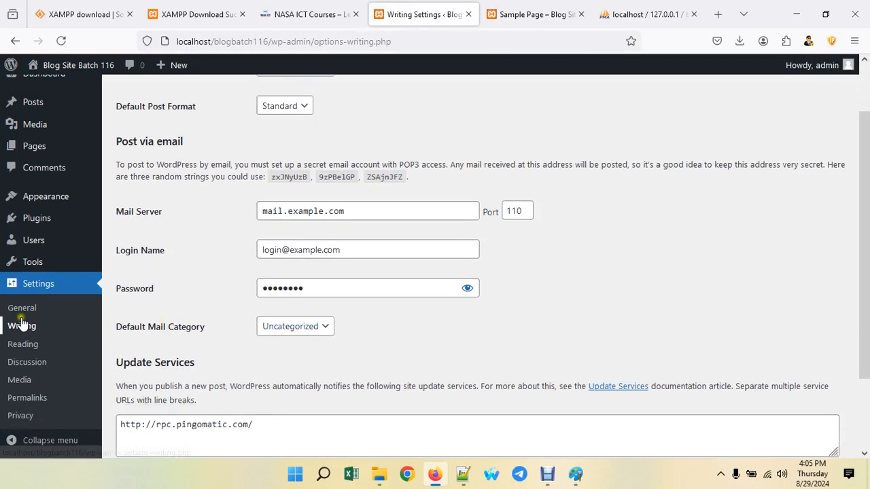
{"action": "left_click", "coordinate": [26, 346]}
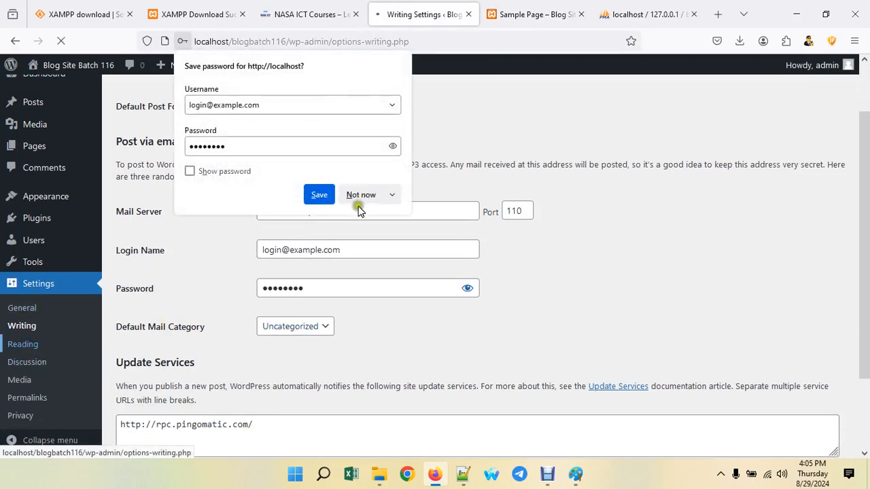
{"action": "left_click", "coordinate": [353, 197]}
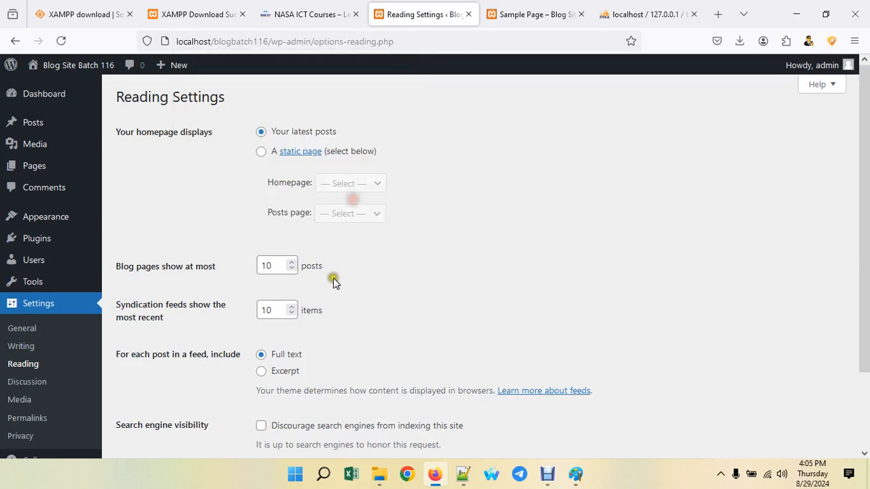
{"action": "scroll", "coordinate": [333, 277], "scroll_direction": "down", "scroll_amount": 3}
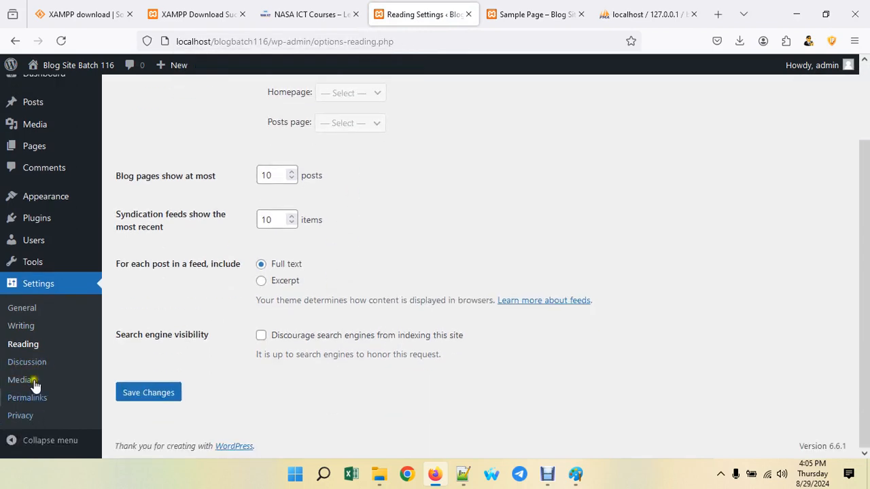
- Set the permalink structure to Post name, save it, and return to the Sample Page
{"action": "left_click", "coordinate": [32, 400]}
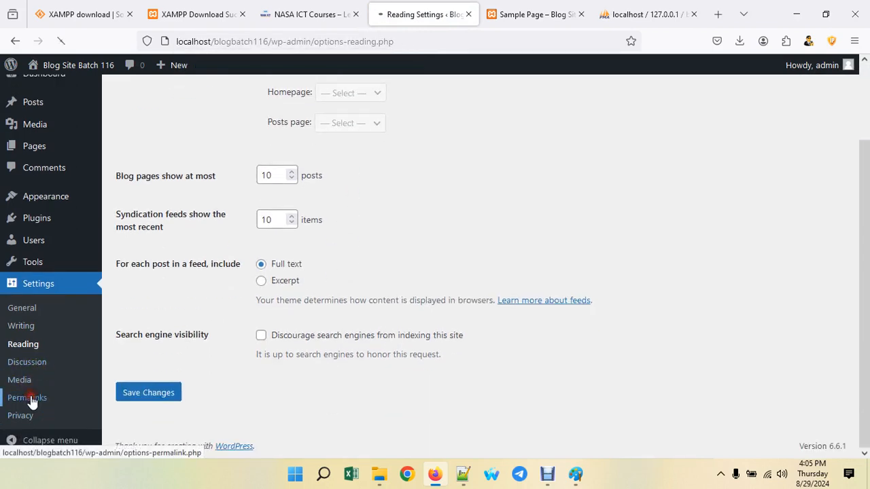
{"action": "scroll", "coordinate": [433, 254], "scroll_direction": "down", "scroll_amount": 3}
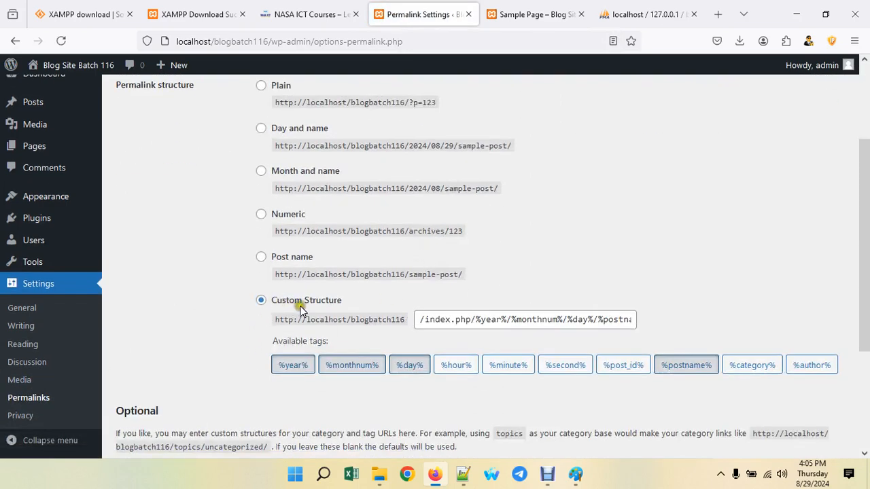
{"action": "left_click", "coordinate": [261, 258]}
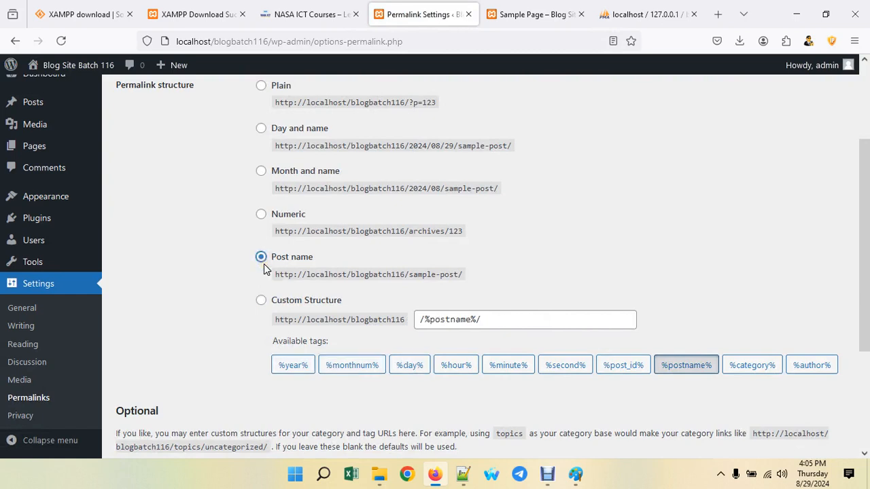
{"action": "scroll", "coordinate": [264, 269], "scroll_direction": "down", "scroll_amount": 5}
{"action": "left_click", "coordinate": [170, 396]}
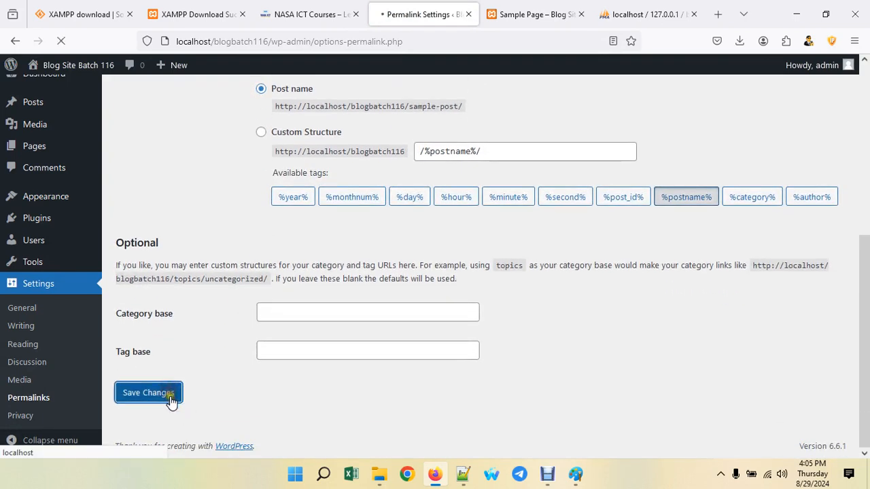
{"action": "left_click", "coordinate": [509, 11]}
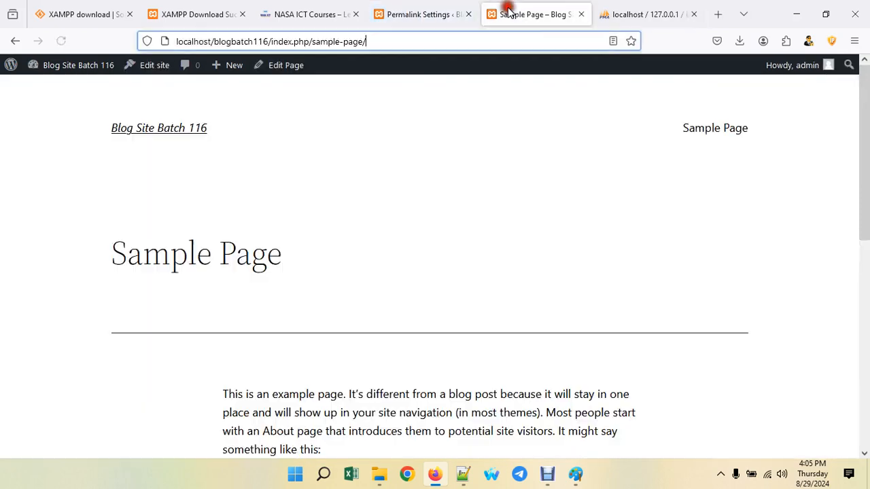
- Note the old index.php address, then reopen the Sample Page from the home page menu
{"action": "left_click_drag", "start_coordinate": [308, 41], "coordinate": [273, 42]}
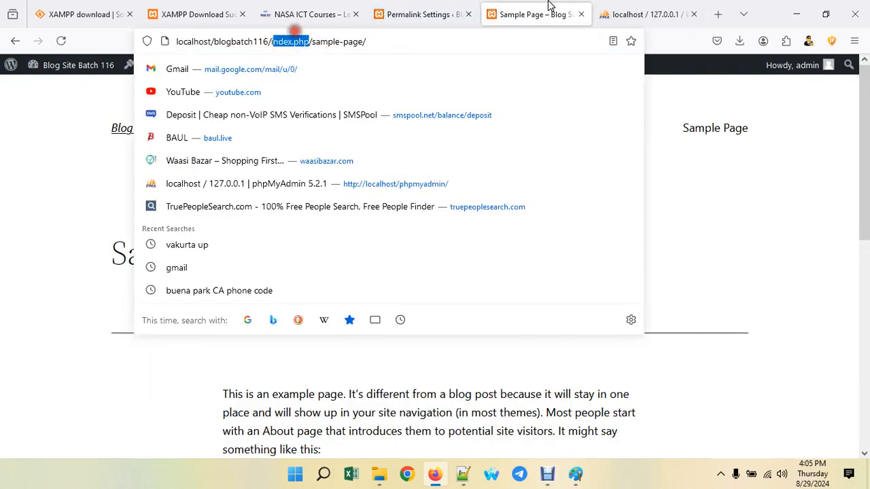
{"action": "left_click", "coordinate": [49, 130]}
{"action": "left_click", "coordinate": [159, 131]}
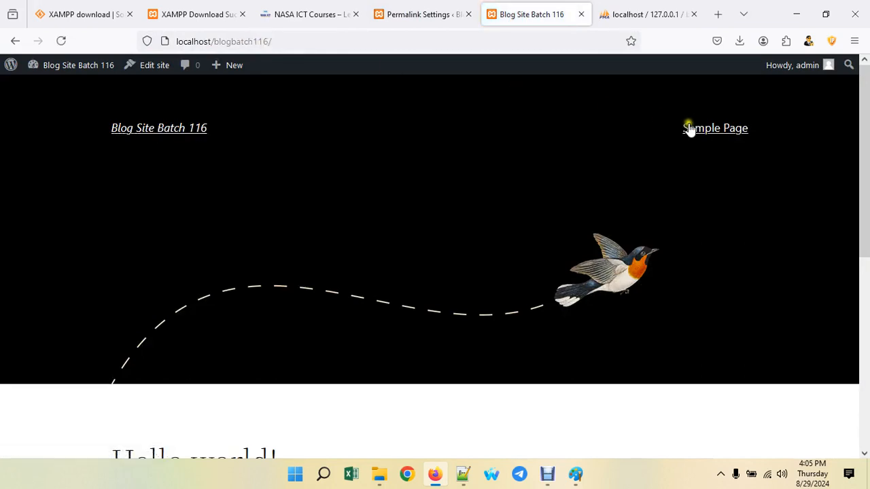
{"action": "left_click", "coordinate": [706, 130]}
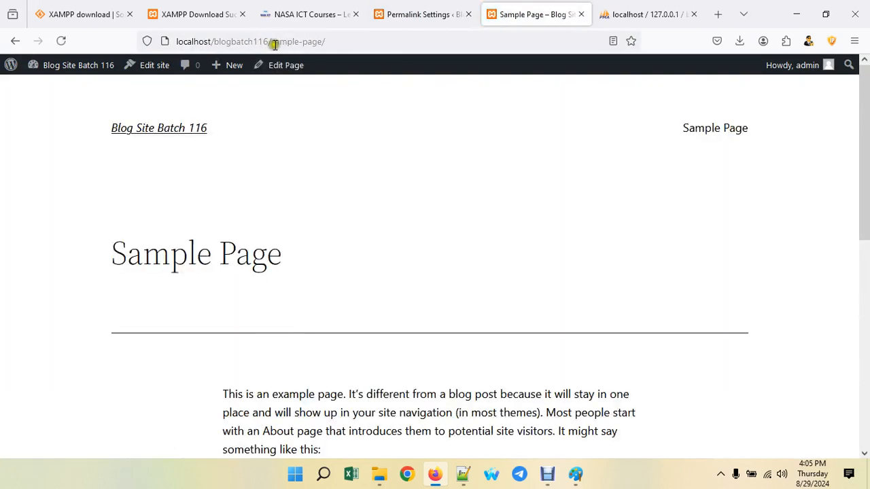
- Verify the Sample Page address is now the clean /sample-page/, then return to Permalink Settings
{"action": "left_click_drag", "start_coordinate": [272, 42], "coordinate": [337, 46]}
{"action": "left_click", "coordinate": [38, 98]}
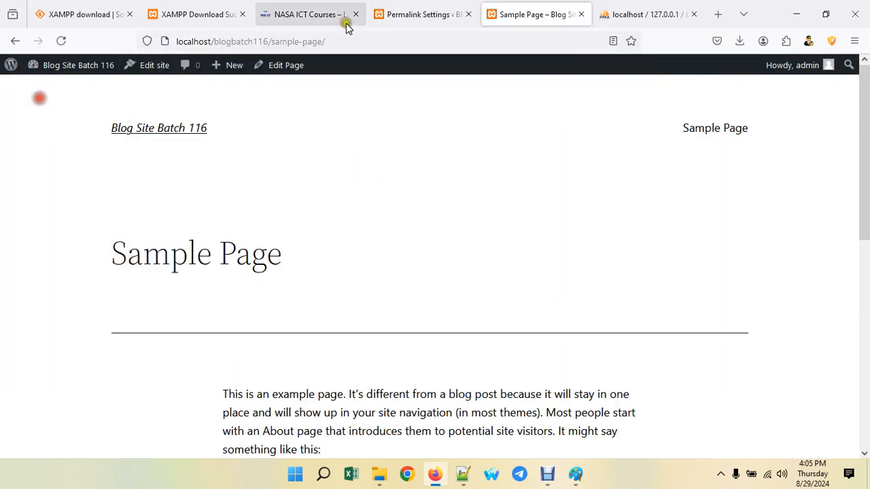
{"action": "left_click_drag", "start_coordinate": [272, 42], "coordinate": [377, 48]}
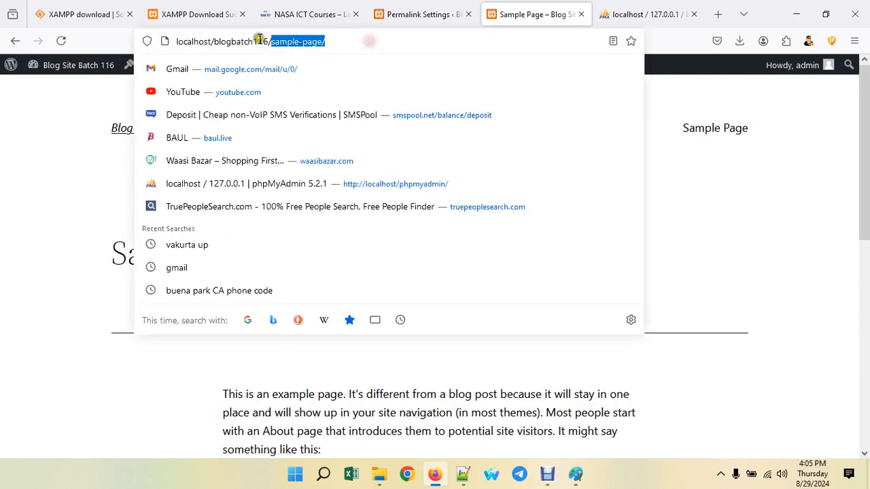
{"action": "left_click_drag", "start_coordinate": [280, 41], "coordinate": [336, 41]}
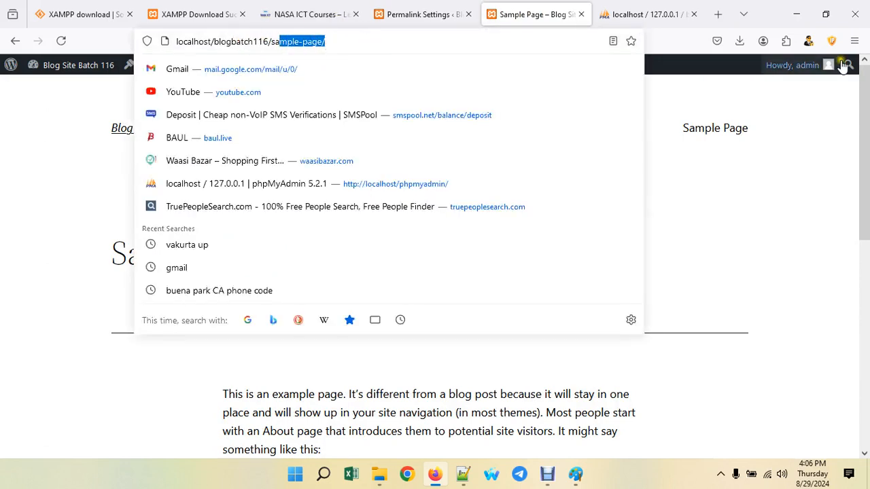
{"action": "left_click", "coordinate": [829, 123]}
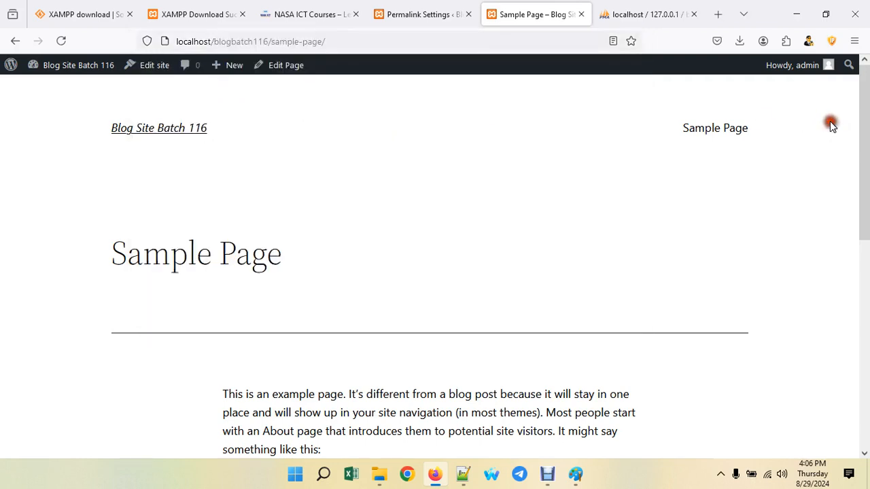
{"action": "left_click_drag", "start_coordinate": [271, 44], "coordinate": [347, 41]}
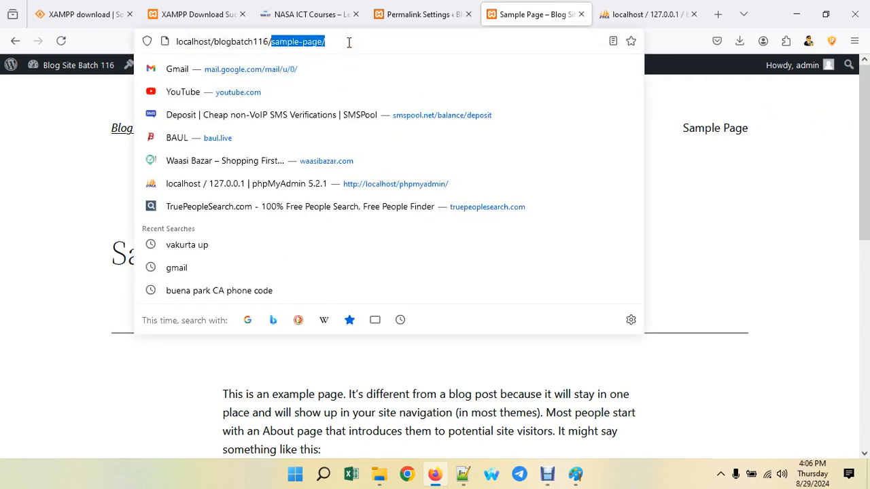
{"action": "left_click", "coordinate": [345, 42]}
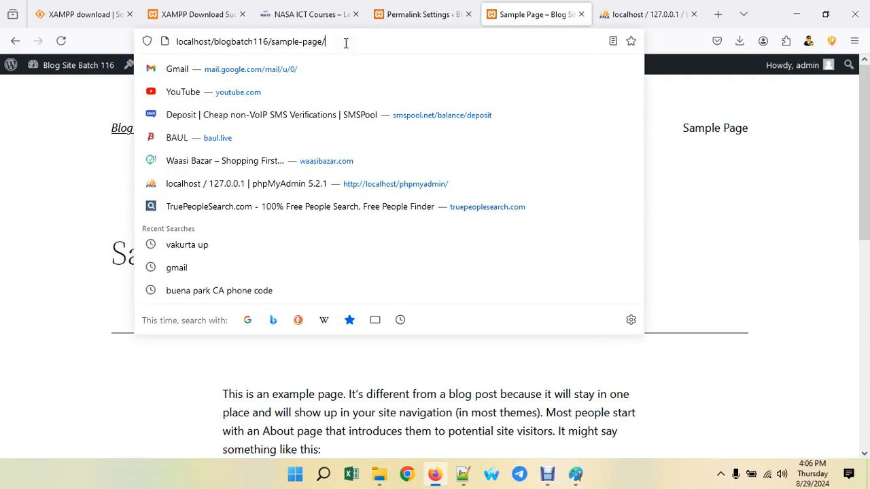
{"action": "left_click_drag", "start_coordinate": [345, 42], "coordinate": [173, 42]}
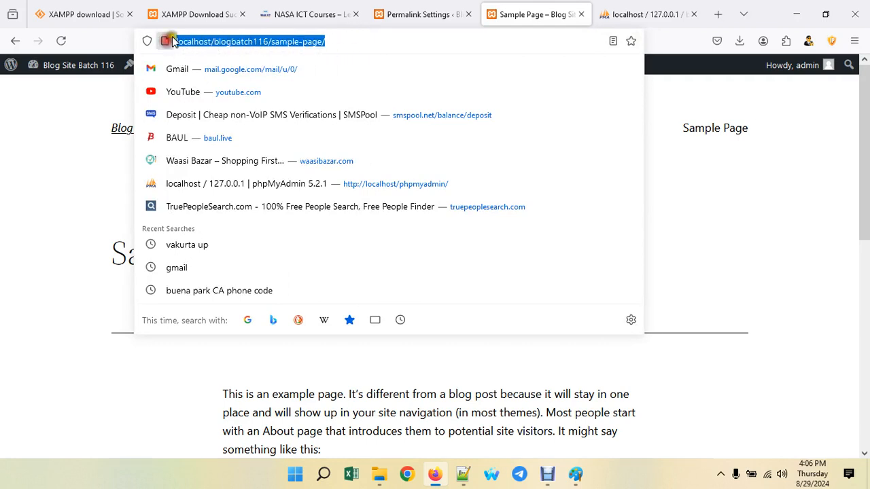
{"action": "left_click", "coordinate": [428, 14]}
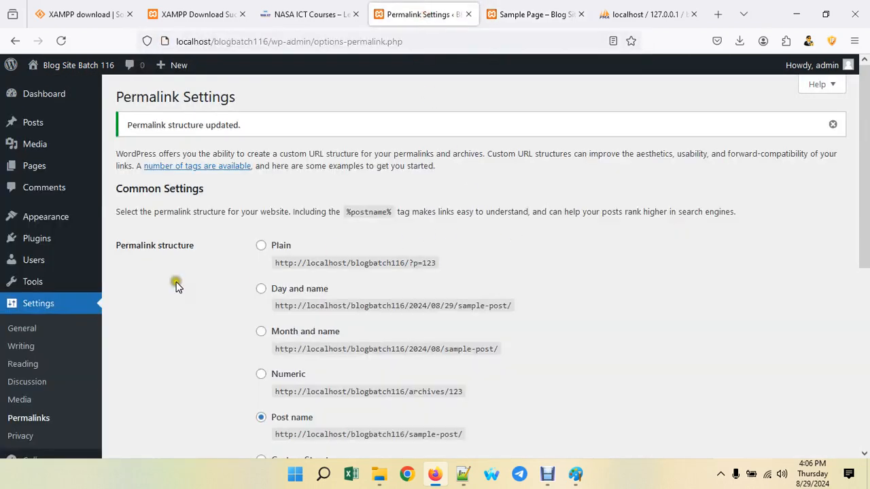
- Recheck the Post name setting, then switch to the phpMyAdmin and Sample Page tabs
{"action": "scroll", "coordinate": [175, 286], "scroll_direction": "down", "scroll_amount": 5}
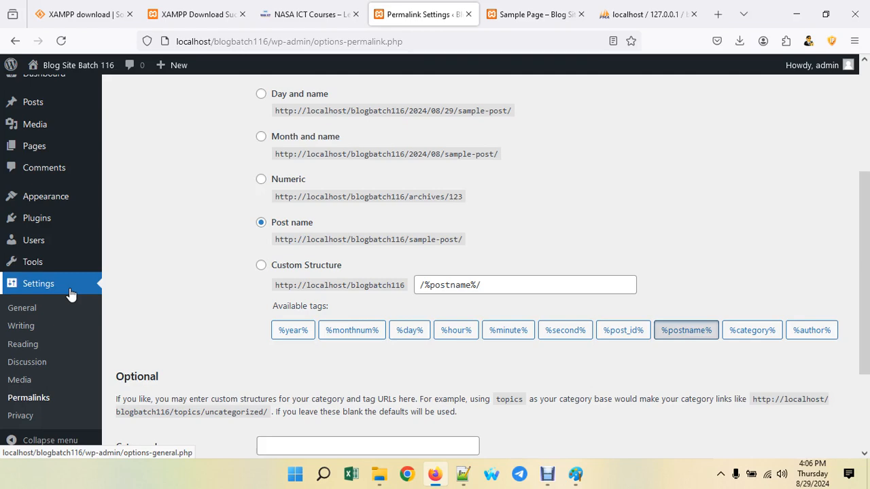
{"action": "scroll", "coordinate": [70, 294], "scroll_direction": "up", "scroll_amount": 5}
{"action": "left_click", "coordinate": [257, 420]}
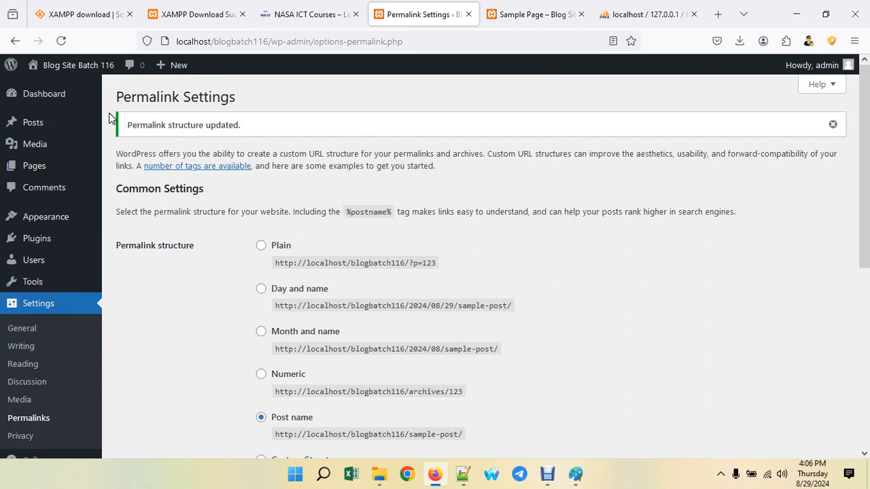
{"action": "left_click", "coordinate": [616, 8]}
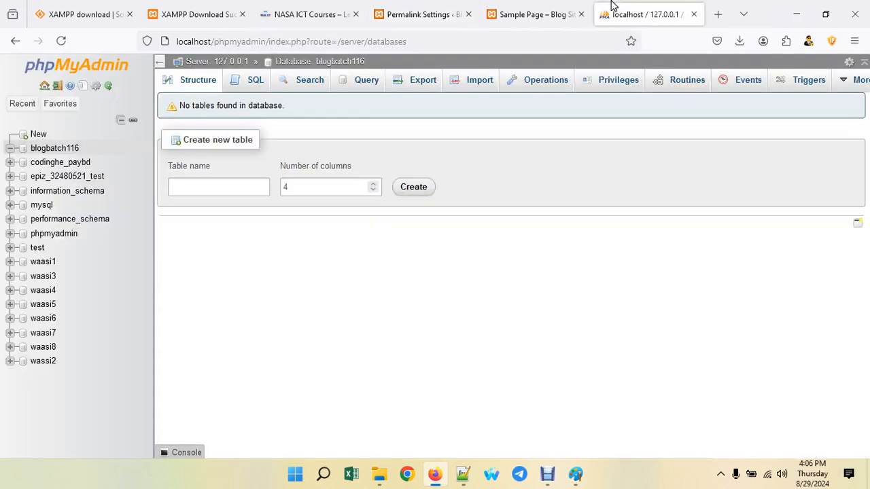
{"action": "left_click", "coordinate": [530, 8]}
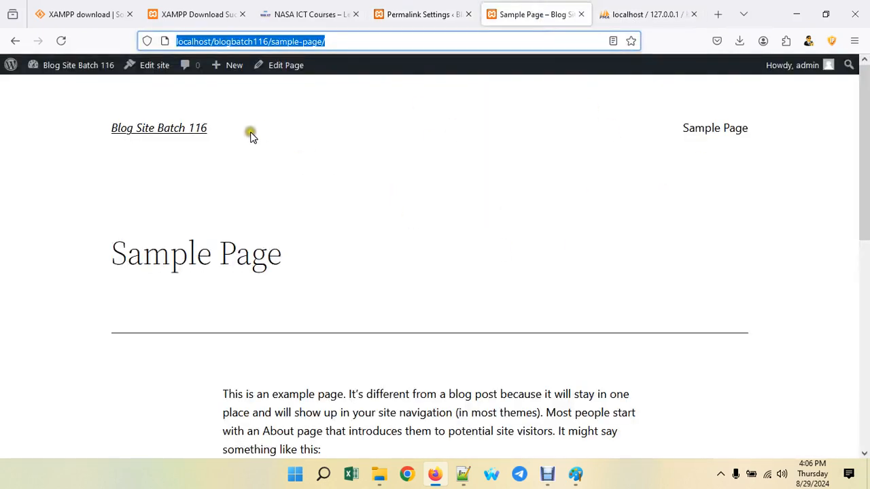
- Load the Blog Site Batch 116 home page showing the bird header and the Hello world! post
{"action": "left_click", "coordinate": [183, 136]}
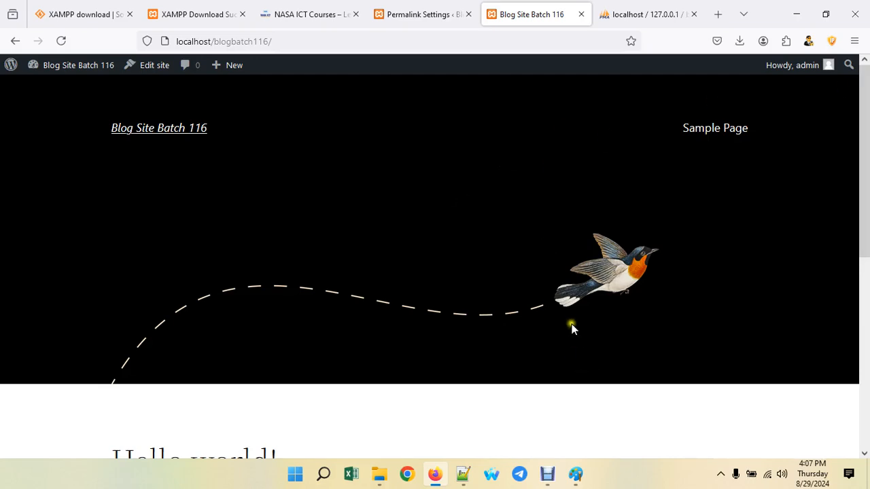
{"action": "left_click", "coordinate": [542, 478]}
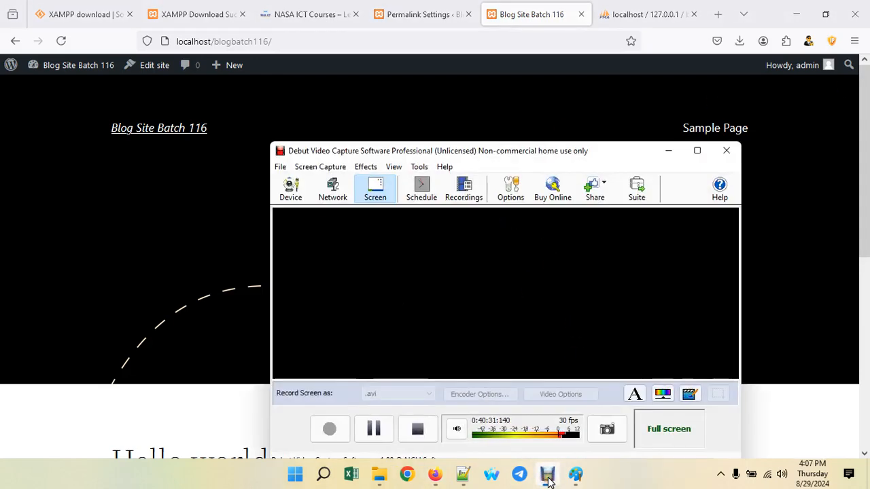